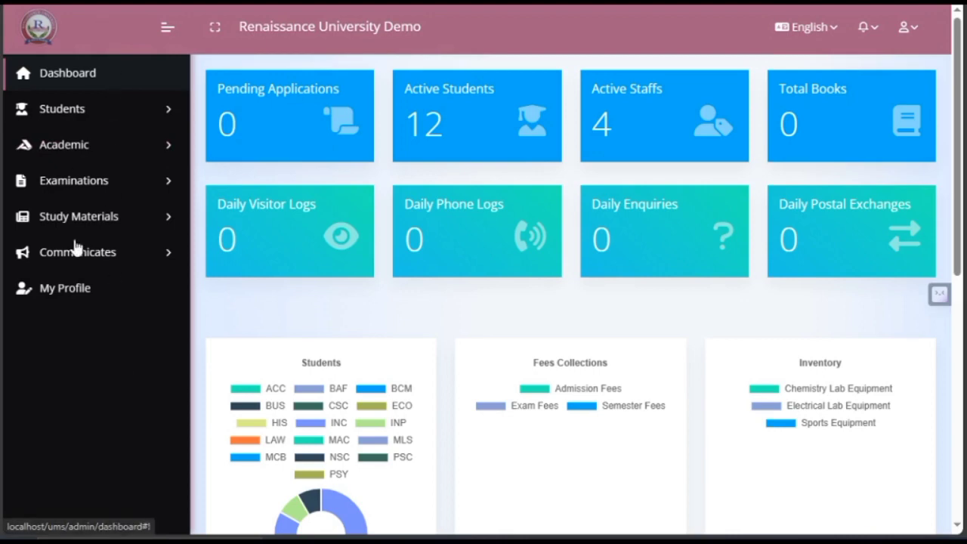
Open the list of courses in the Academic section
click(118, 154)
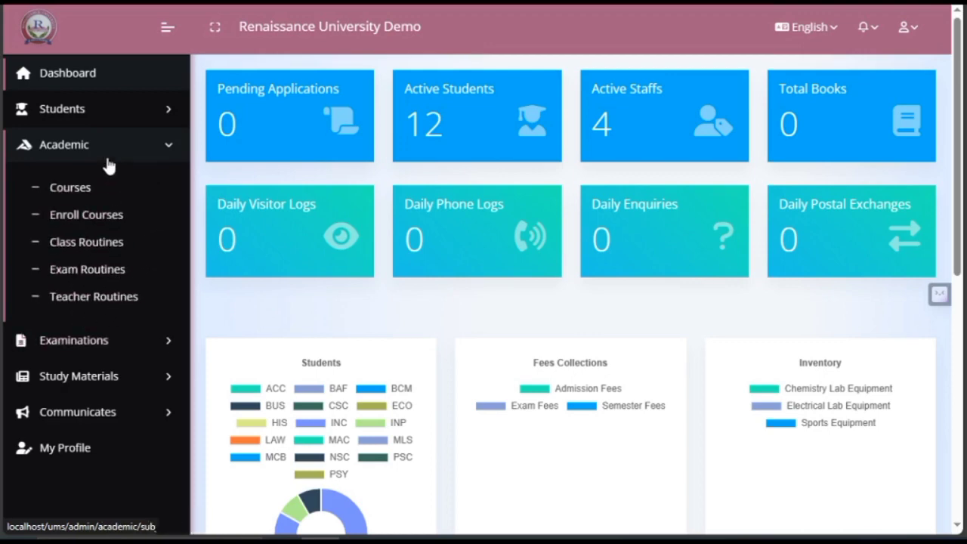
click(79, 189)
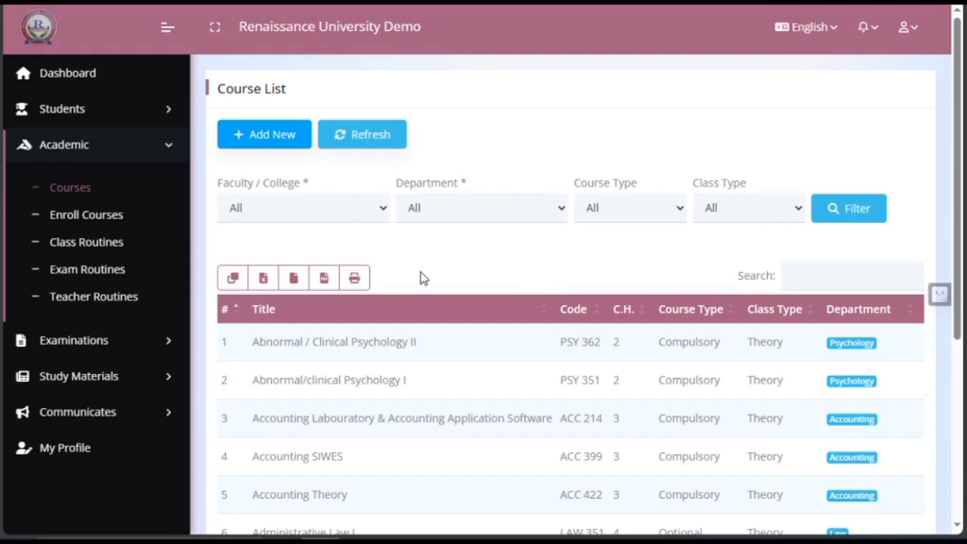
Examine the course list's titles, codes, credit hours, course types, class types and departments, down to the page navigation
scroll(416, 261, down, 2)
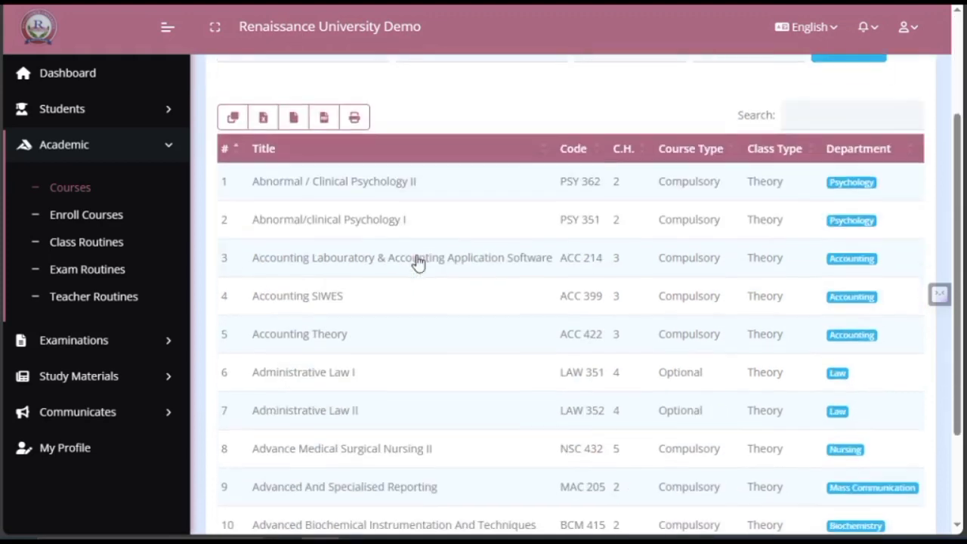
scroll(428, 250, down, 2)
scroll(429, 253, up, 3)
scroll(429, 253, down, 3)
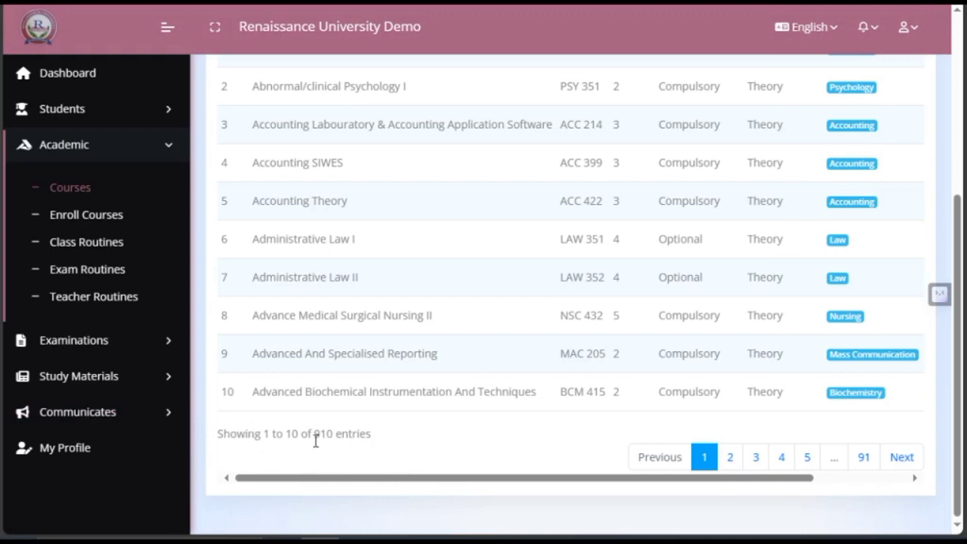
scroll(431, 432, up, 1)
scroll(433, 432, up, 1)
scroll(434, 431, down, 1)
scroll(434, 432, up, 2)
scroll(434, 432, down, 1)
scroll(434, 432, up, 2)
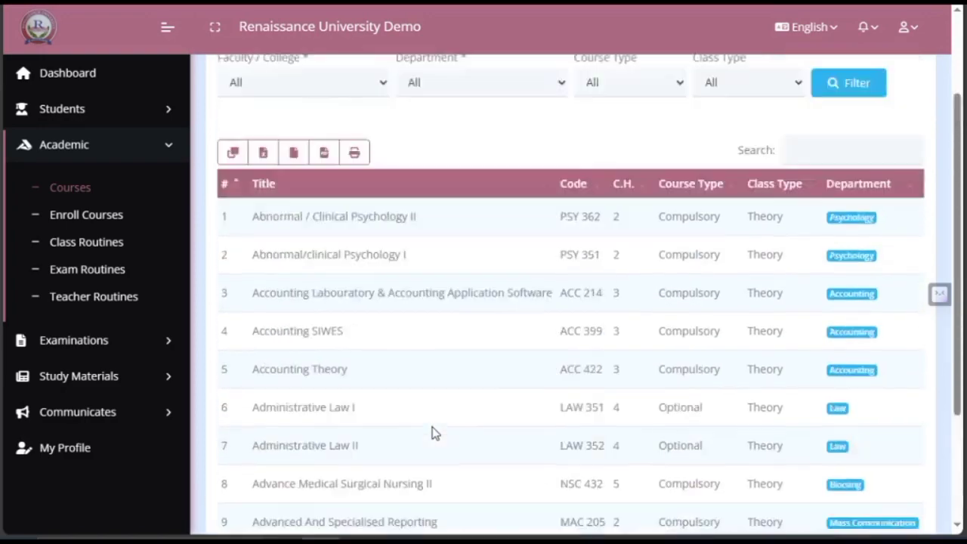
scroll(434, 432, down, 1)
scroll(433, 429, up, 1)
scroll(436, 431, up, 2)
scroll(610, 401, down, 2)
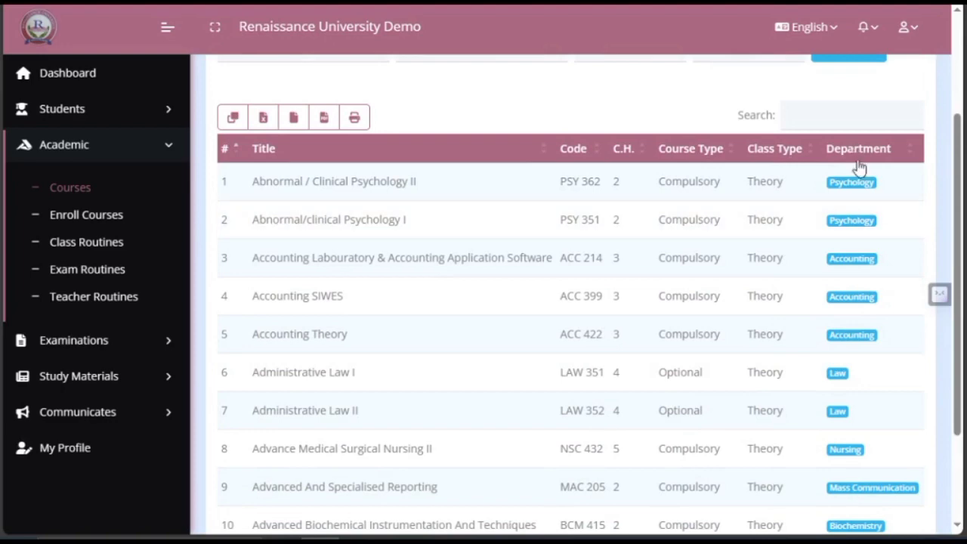
scroll(852, 275, down, 2)
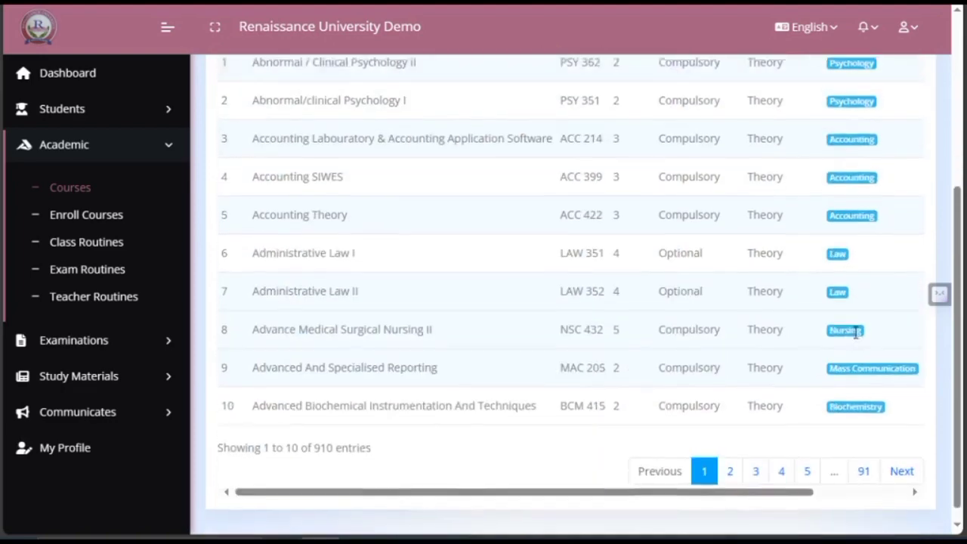
scroll(854, 318, up, 2)
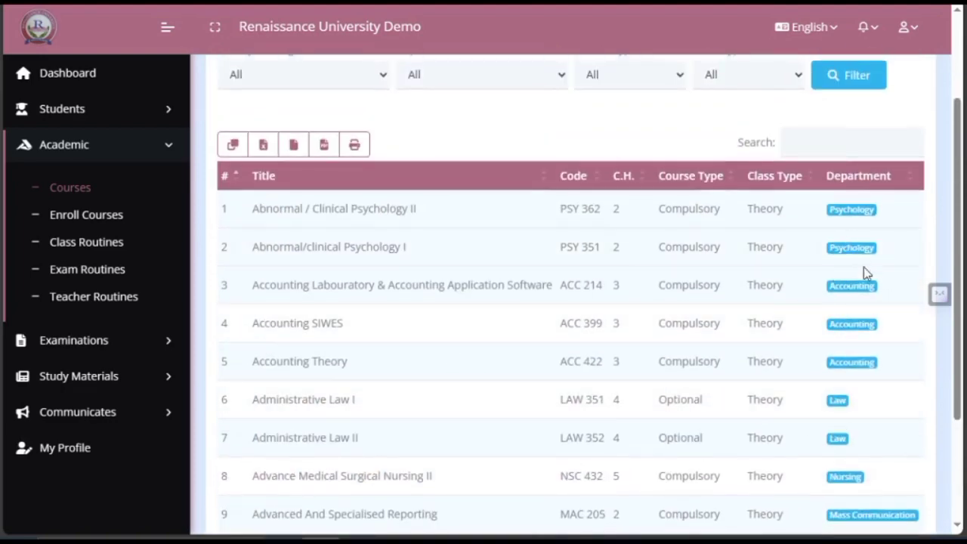
scroll(862, 253, up, 2)
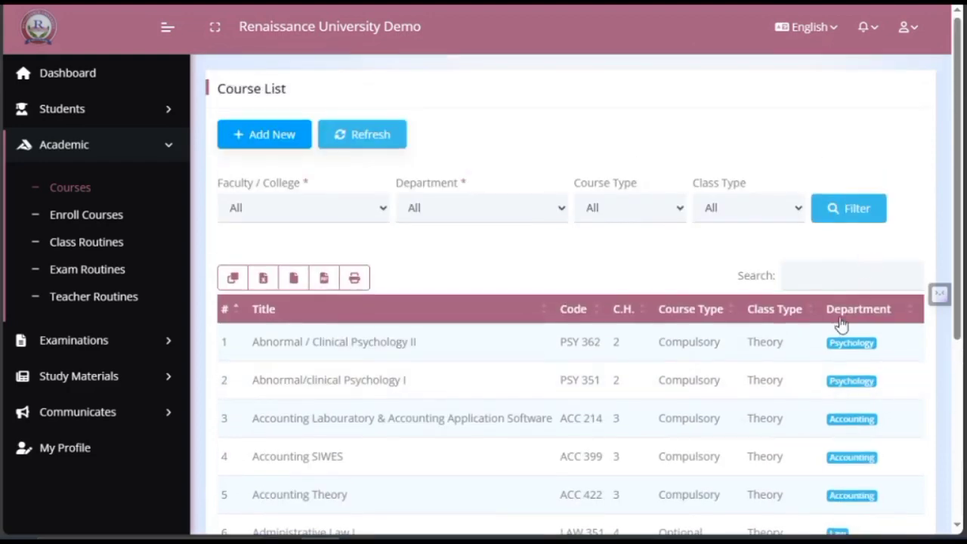
scroll(823, 370, down, 3)
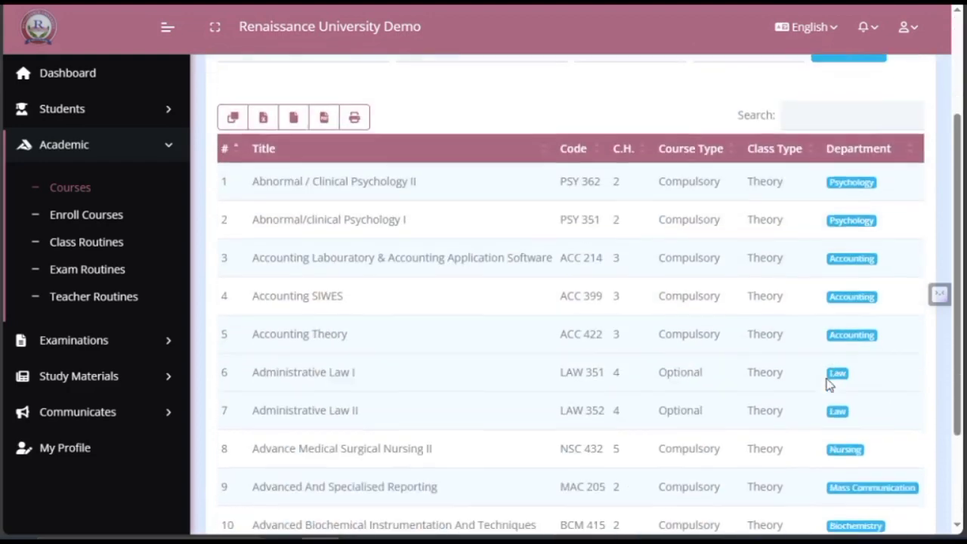
scroll(835, 325, down, 1)
scroll(825, 340, up, 2)
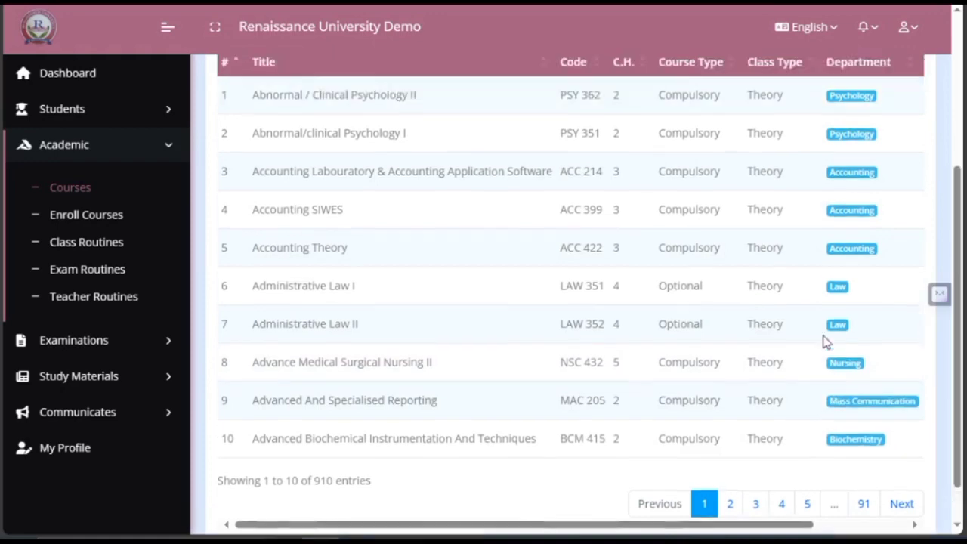
scroll(823, 344, up, 2)
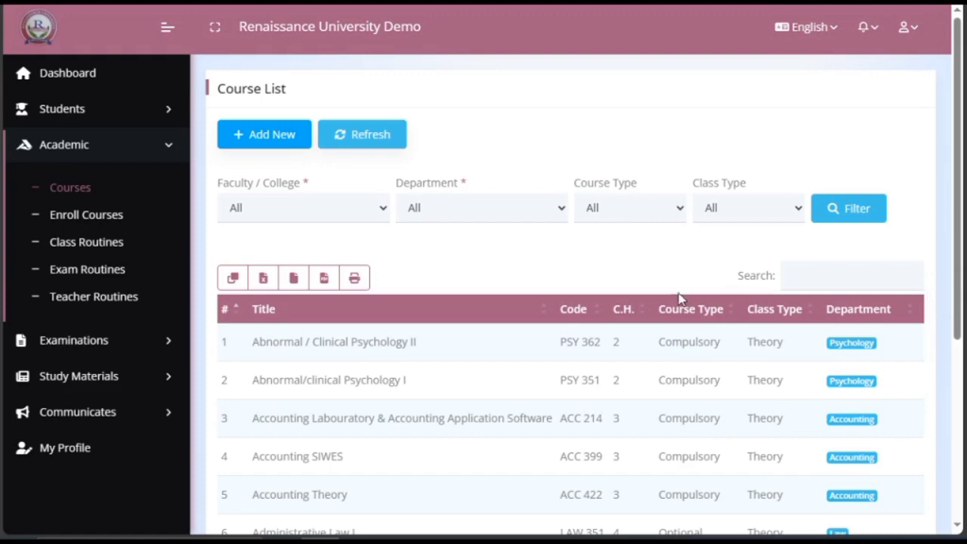
scroll(517, 291, down, 4)
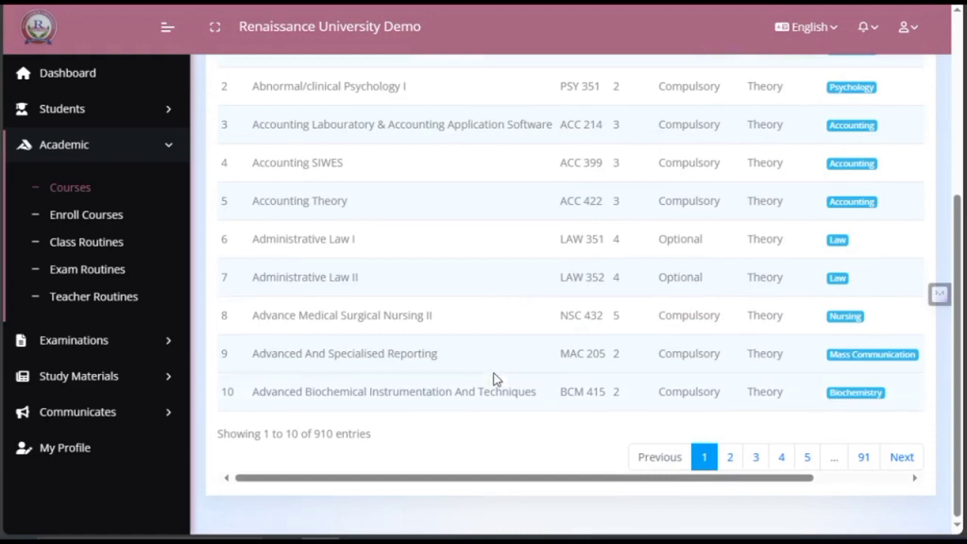
scroll(418, 440, up, 1)
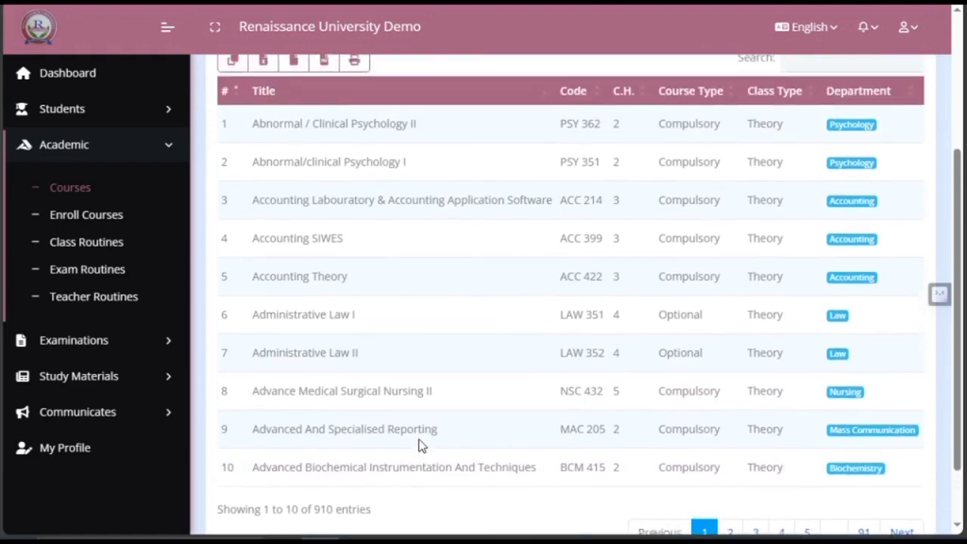
scroll(420, 441, down, 1)
scroll(421, 446, up, 1)
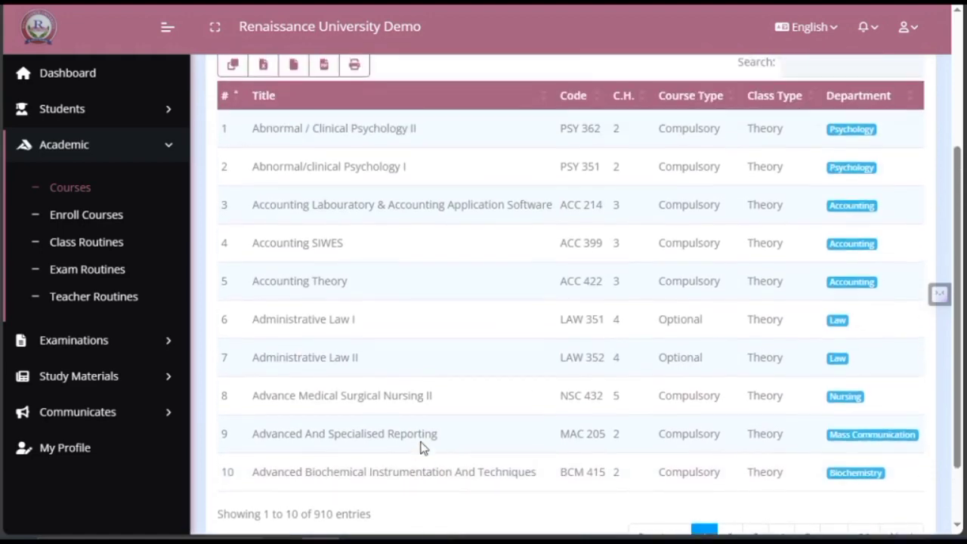
scroll(556, 406, up, 3)
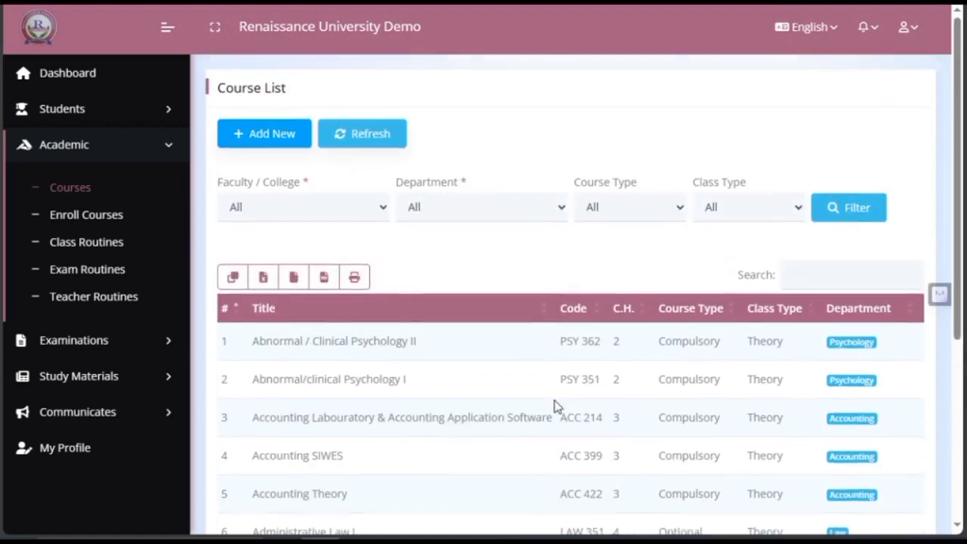
scroll(554, 403, down, 4)
scroll(557, 407, up, 2)
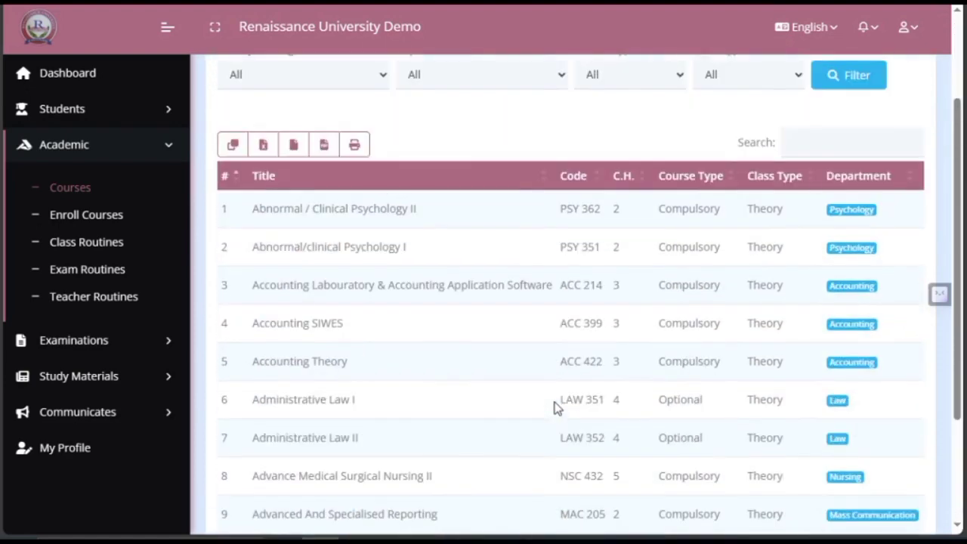
scroll(555, 403, down, 2)
scroll(555, 401, up, 2)
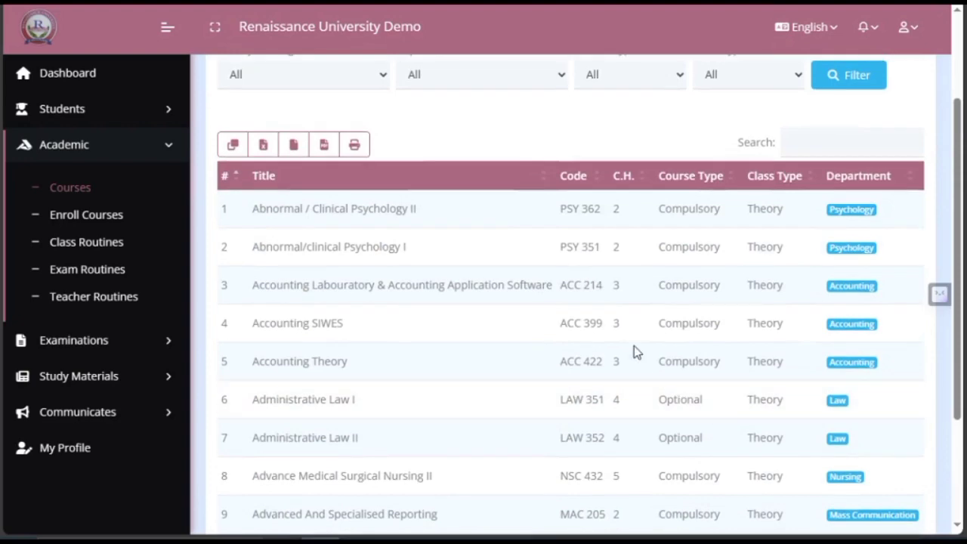
scroll(634, 349, down, 2)
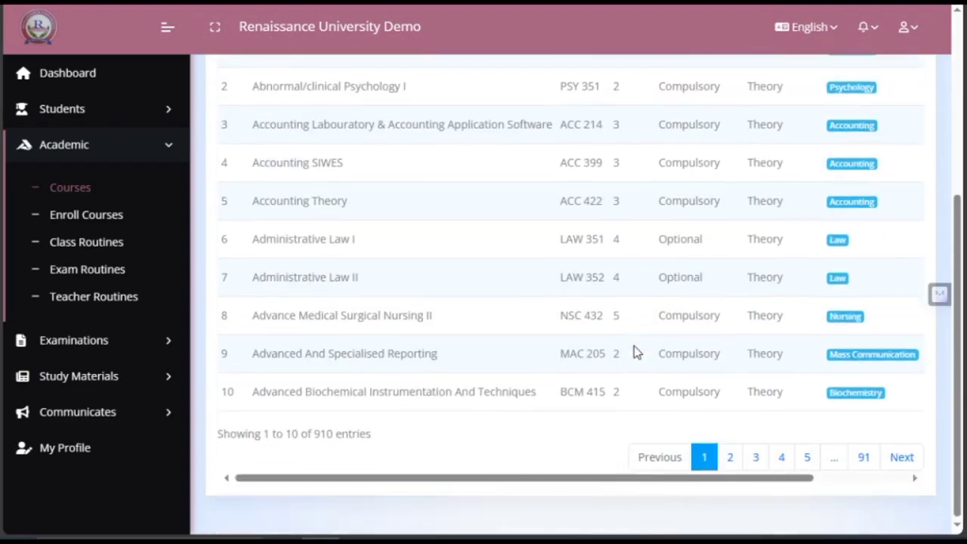
scroll(696, 345, up, 4)
scroll(696, 342, down, 3)
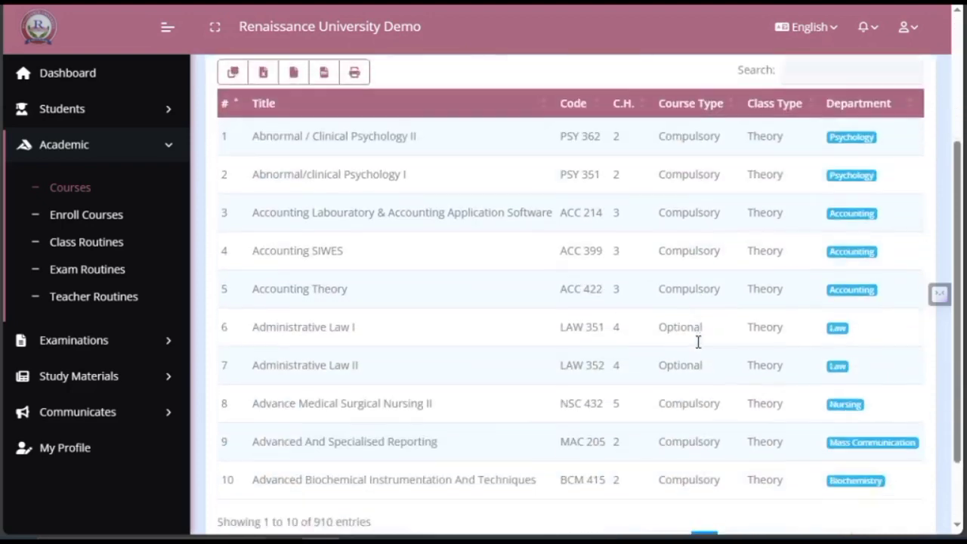
scroll(814, 334, up, 2)
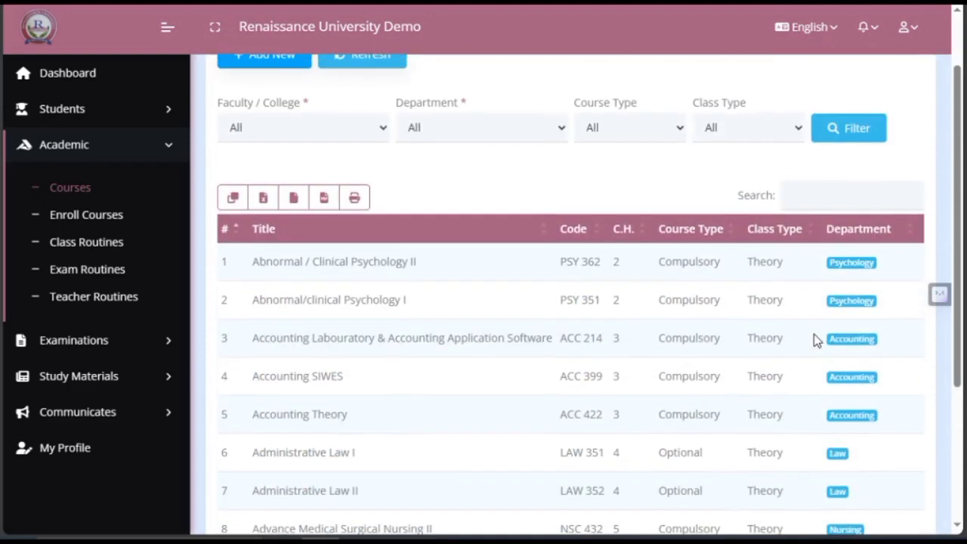
scroll(814, 340, down, 3)
scroll(814, 340, up, 3)
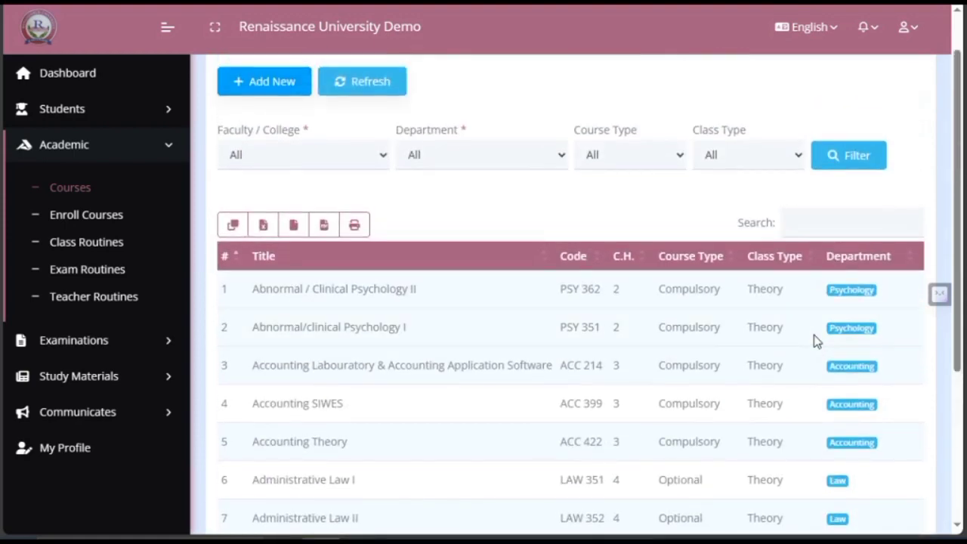
scroll(803, 342, down, 3)
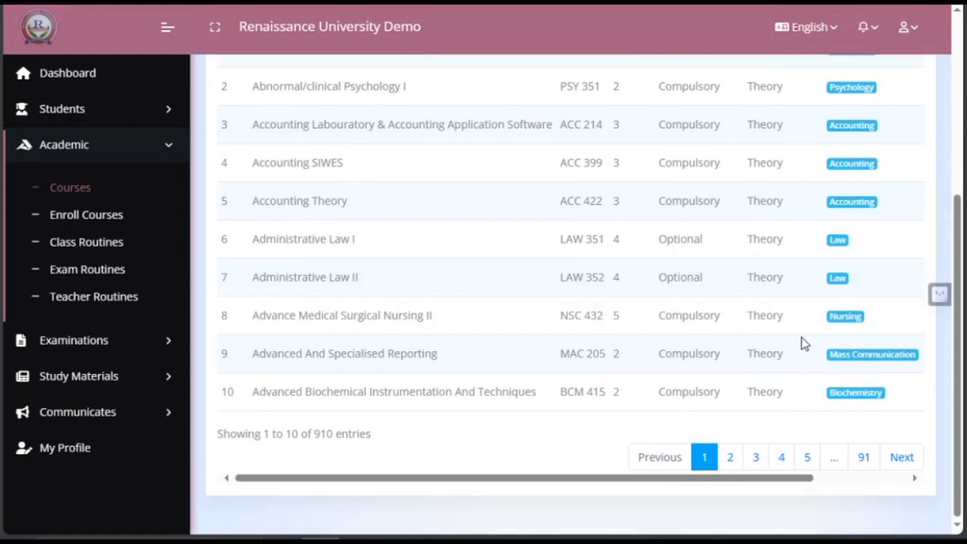
scroll(803, 343, up, 3)
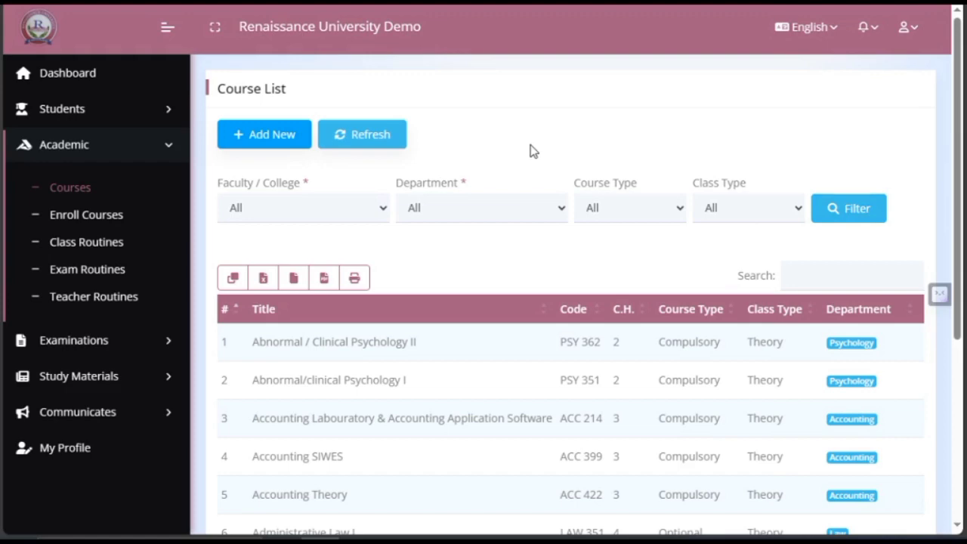
Set the course list filter to Faculty of Natural & Applied Sciences and the Computer Science department
click(331, 208)
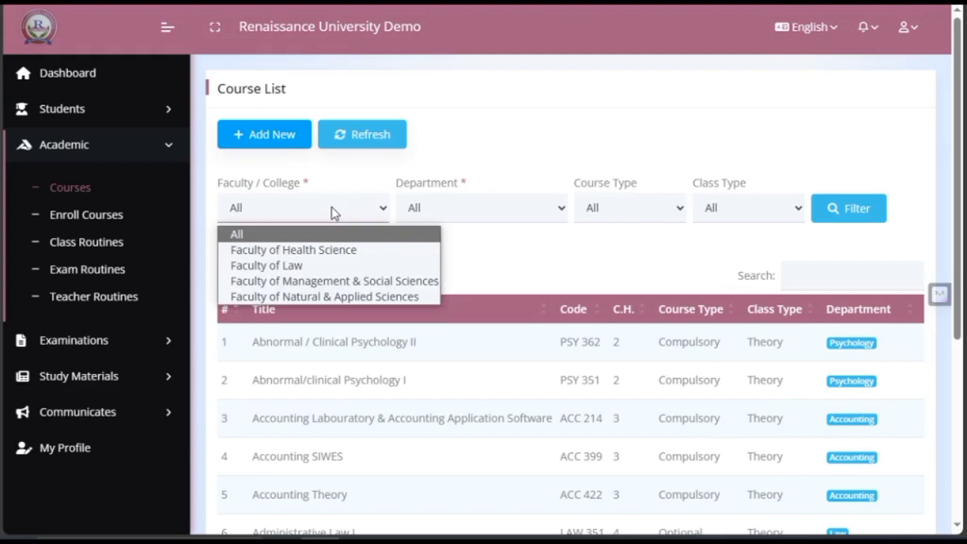
click(335, 296)
double_click(476, 270)
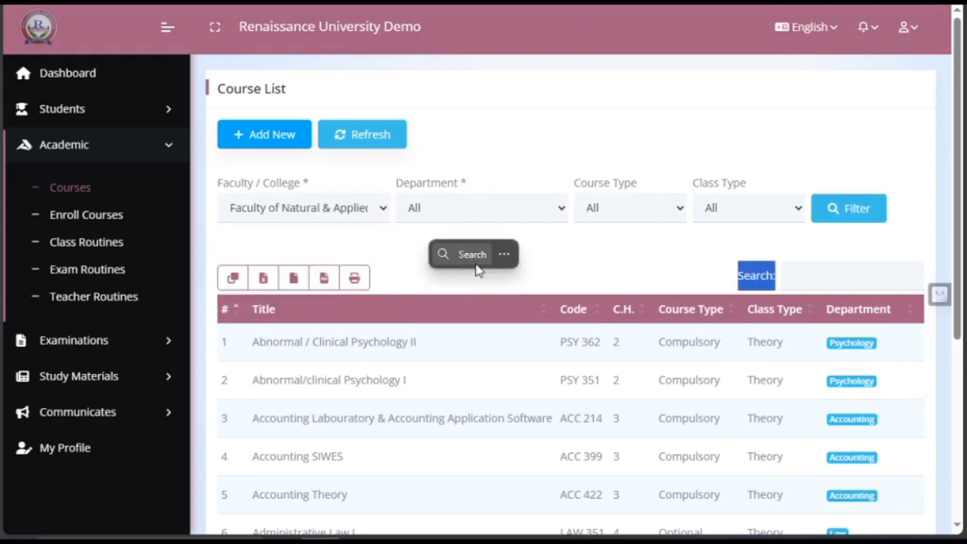
double_click(521, 122)
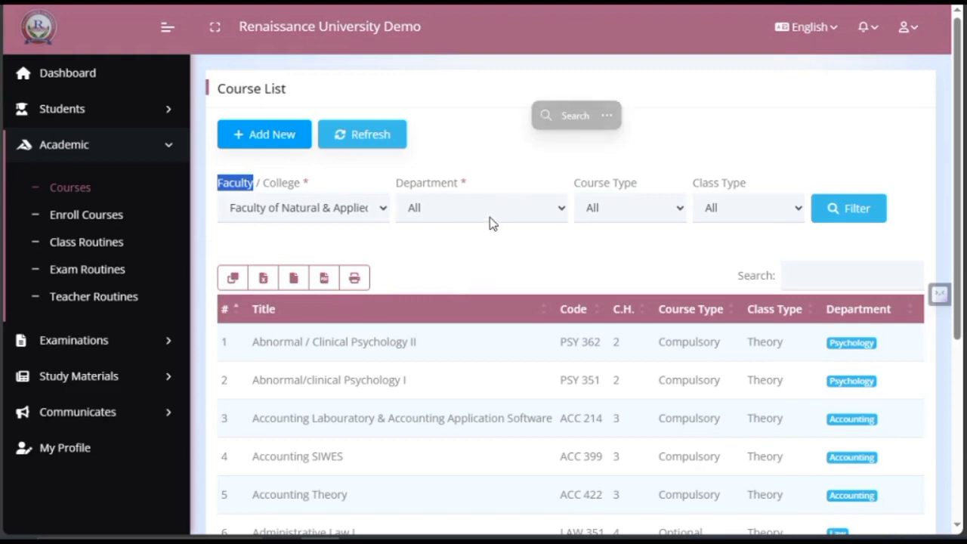
click(504, 208)
click(505, 209)
click(504, 208)
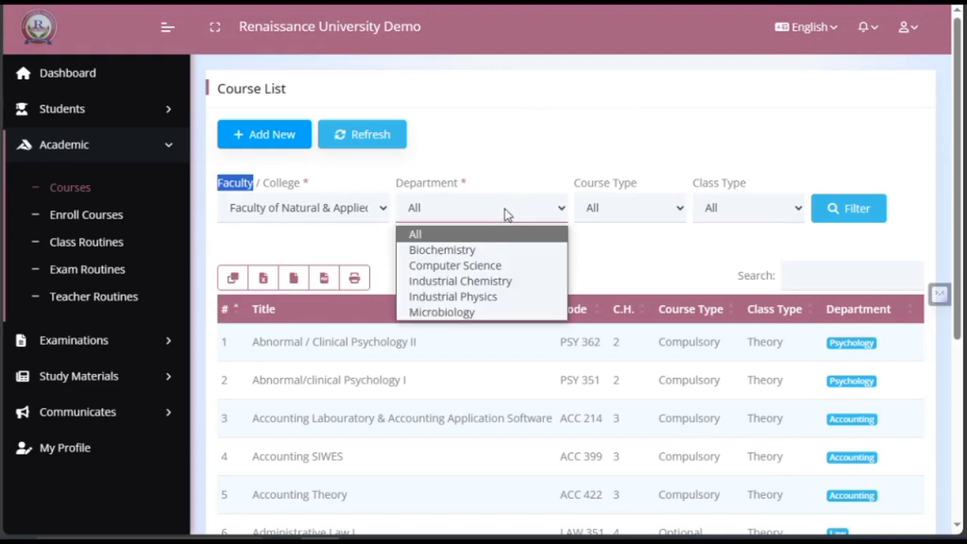
click(462, 269)
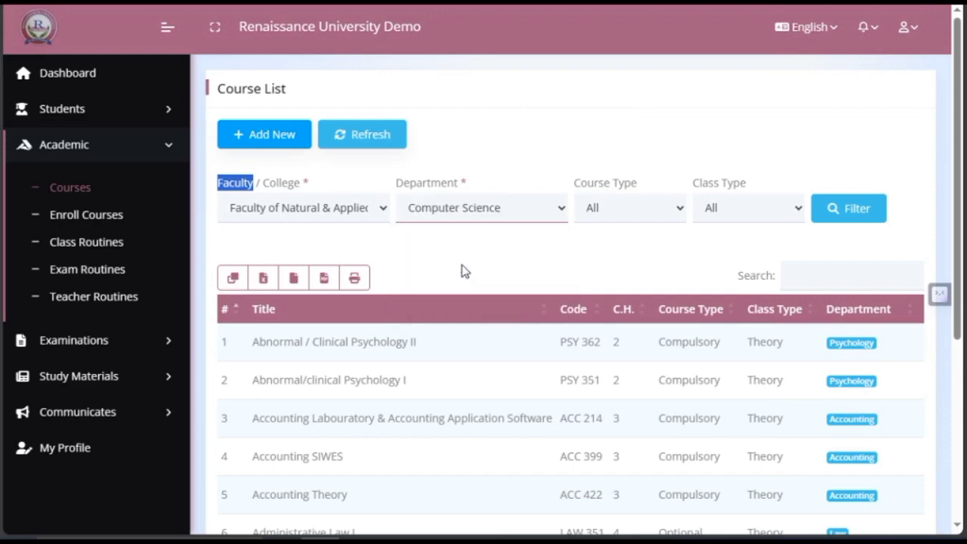
click(591, 249)
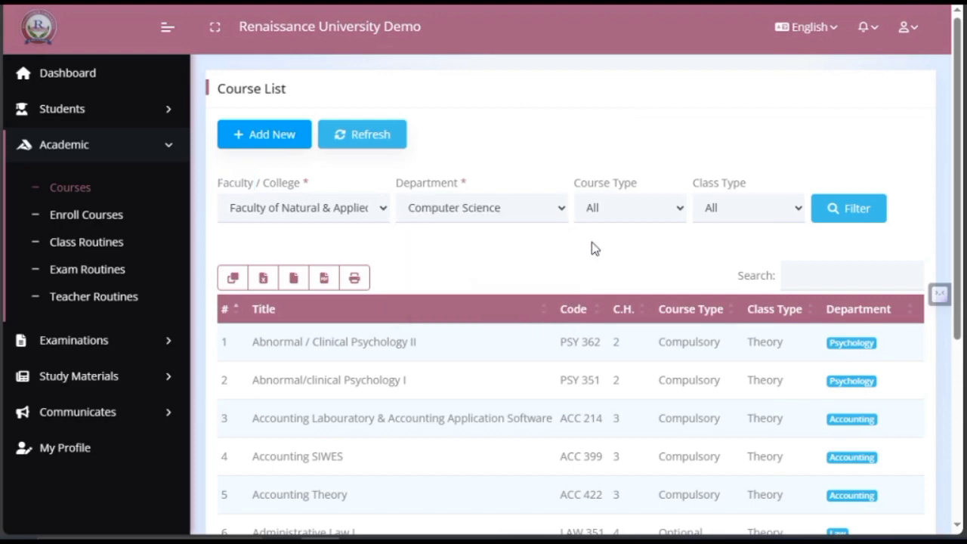
Check the course type and class type choices and apply the course filter with both set to All
click(626, 214)
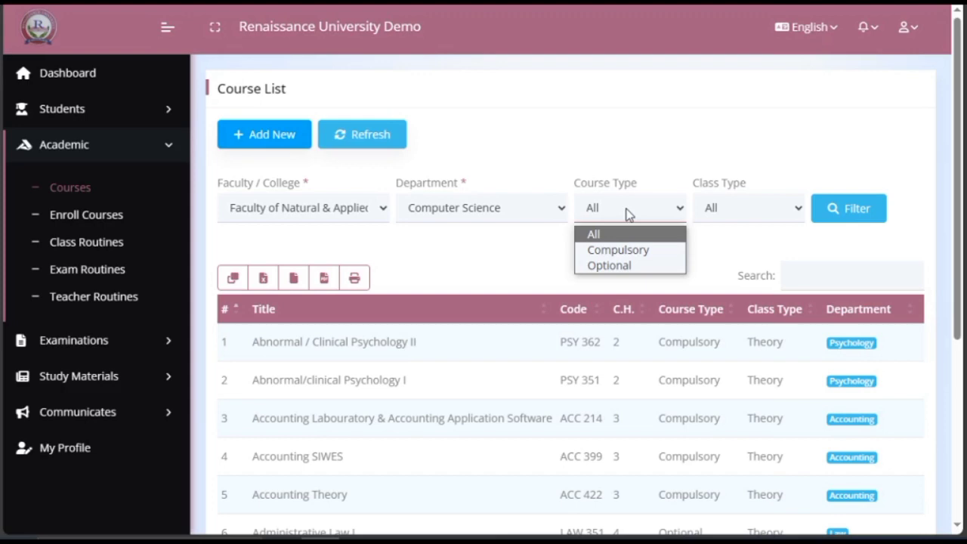
click(537, 169)
click(527, 208)
click(562, 134)
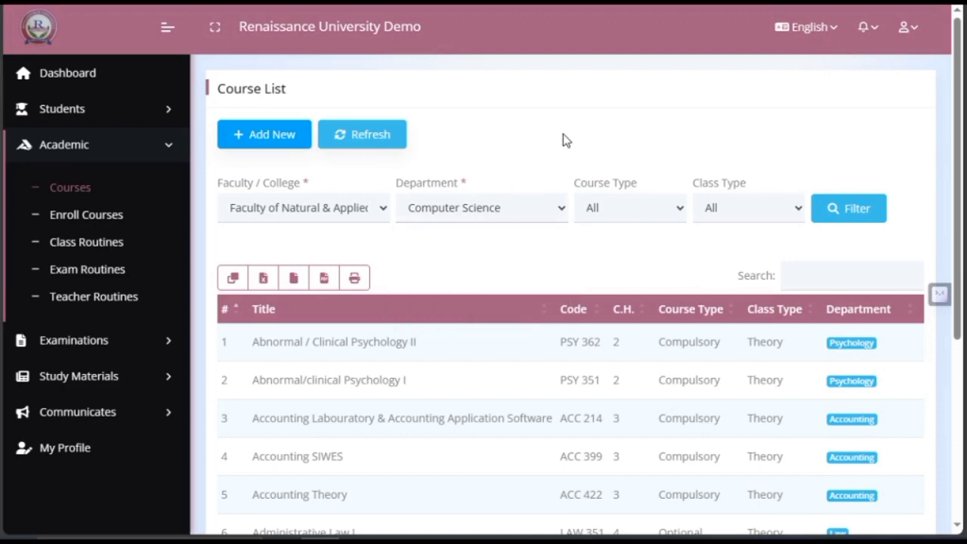
click(737, 223)
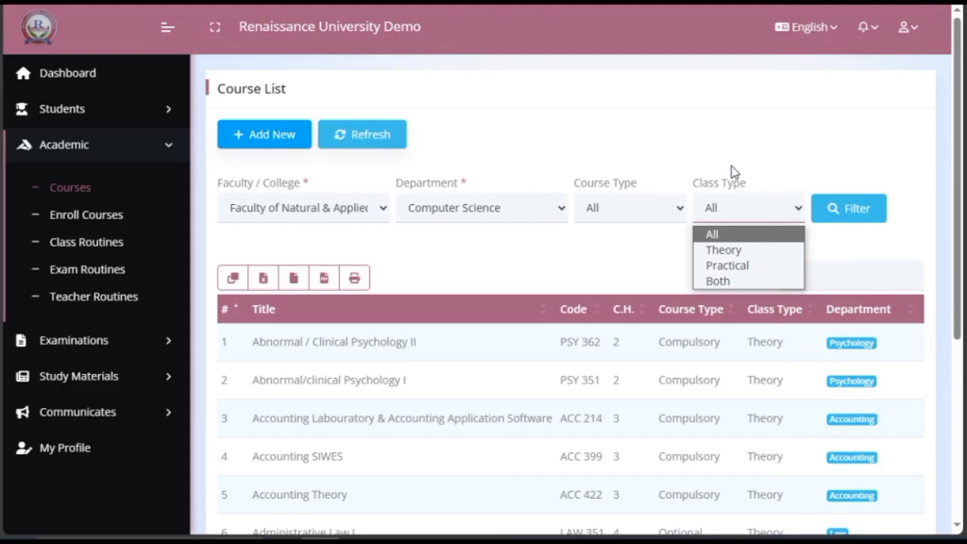
click(731, 165)
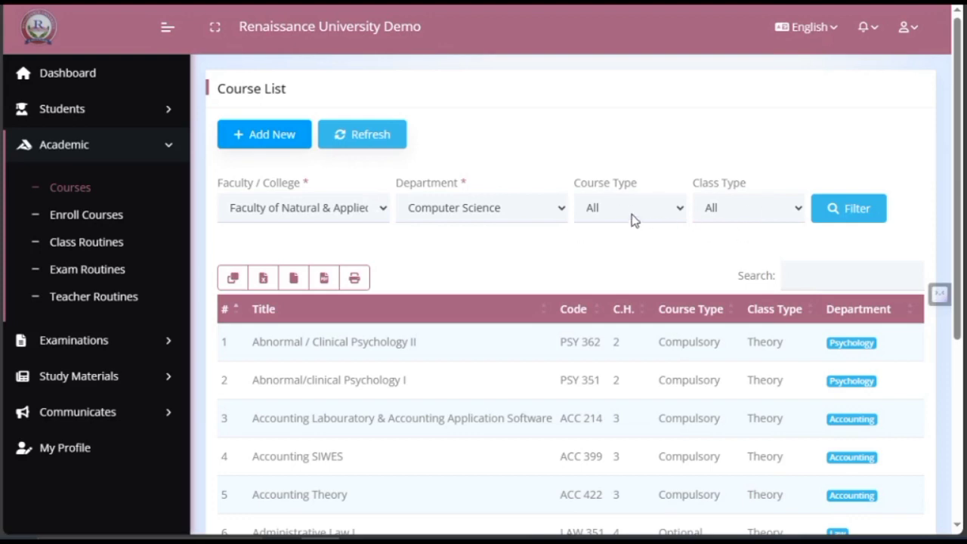
click(858, 215)
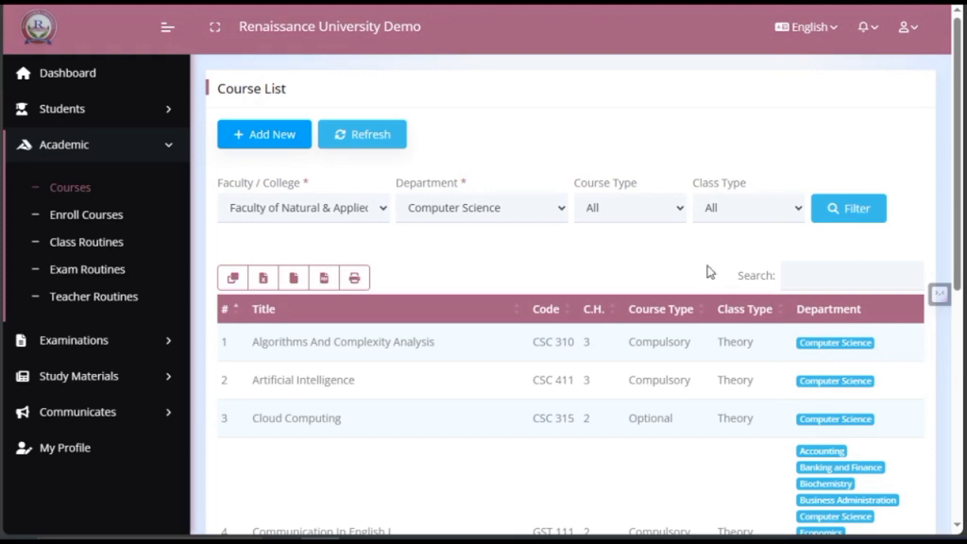
Examine the filtered Computer Science courses on the first page, including their codes, credit hours, course types and assigned departments
scroll(690, 277, down, 6)
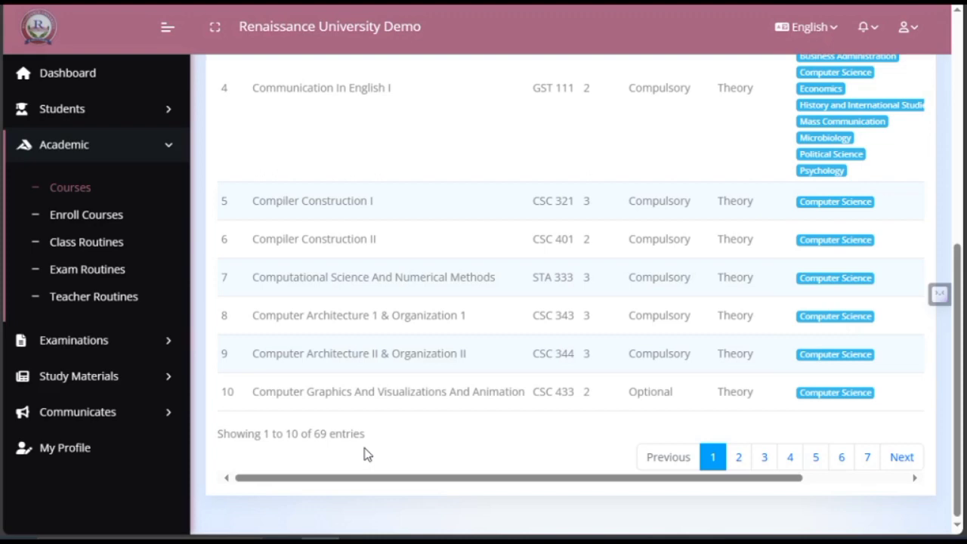
scroll(667, 319, up, 6)
scroll(723, 321, down, 2)
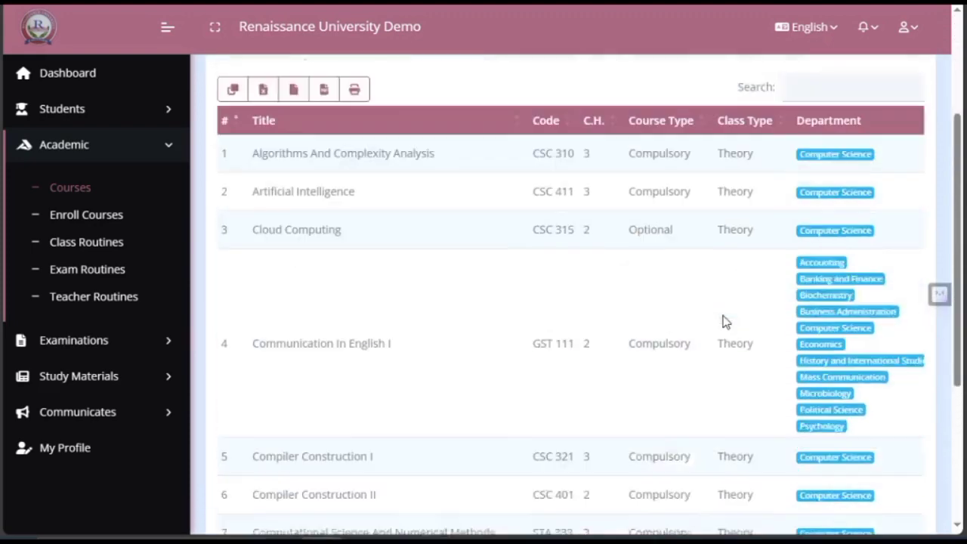
scroll(766, 262, down, 1)
scroll(777, 276, up, 1)
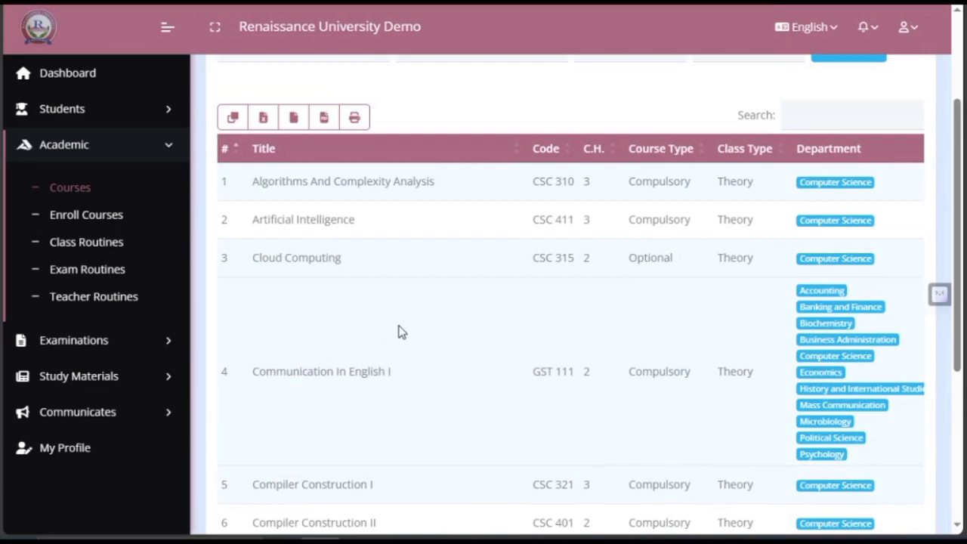
scroll(748, 389, down, 3)
scroll(842, 428, down, 1)
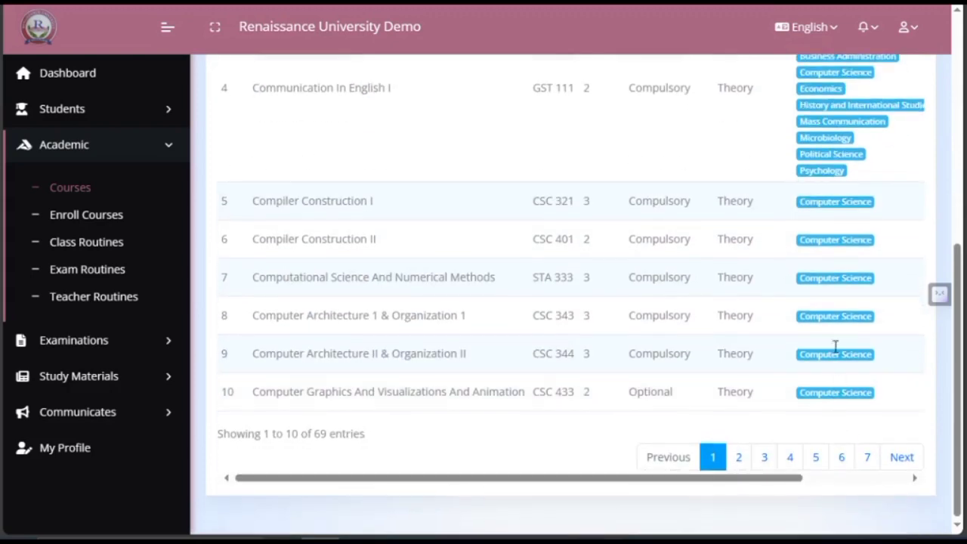
scroll(849, 381, up, 5)
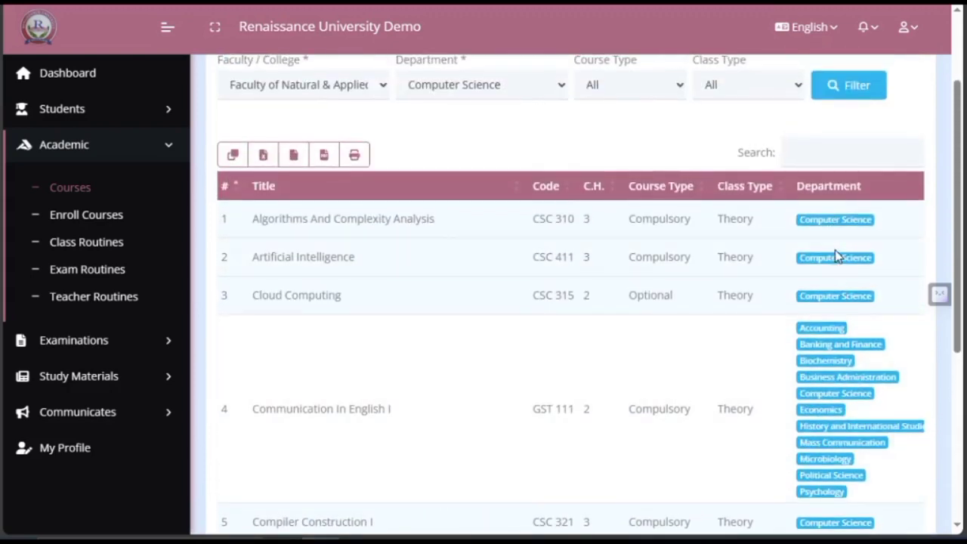
scroll(837, 294, up, 1)
scroll(834, 375, down, 3)
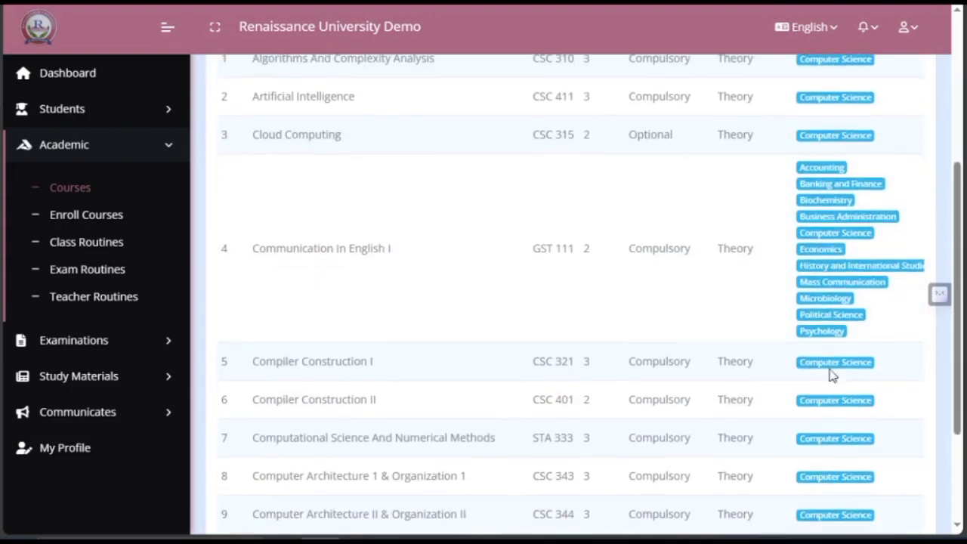
scroll(822, 264, up, 1)
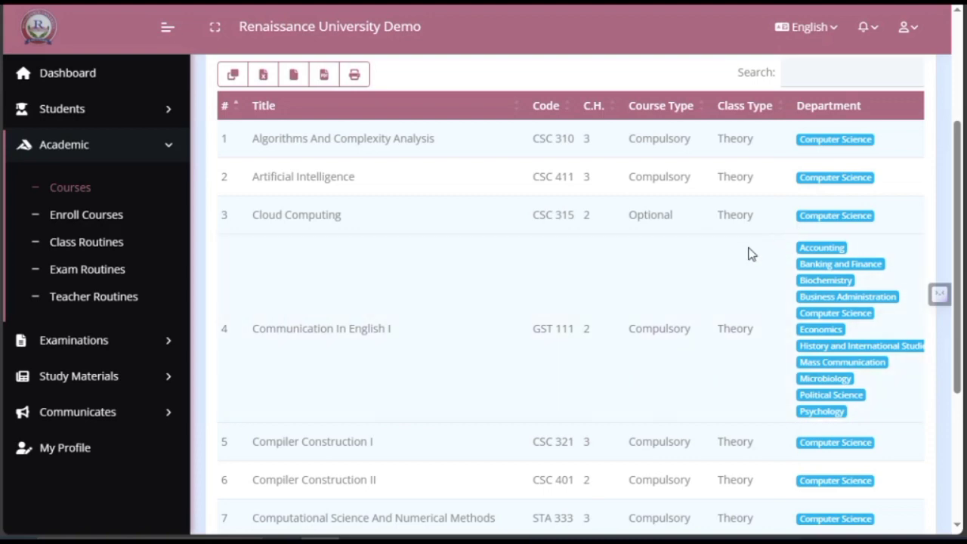
scroll(750, 254, up, 3)
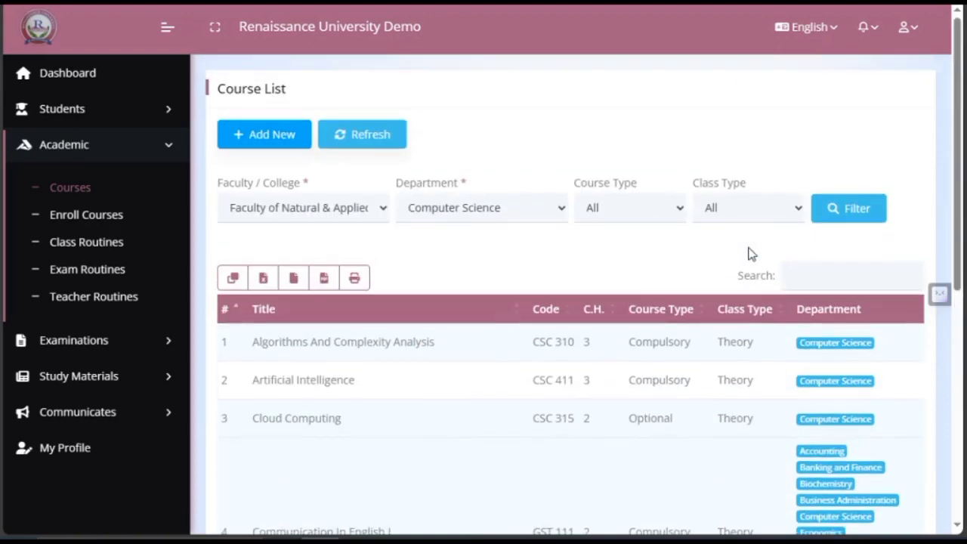
scroll(710, 299, down, 6)
scroll(698, 305, up, 5)
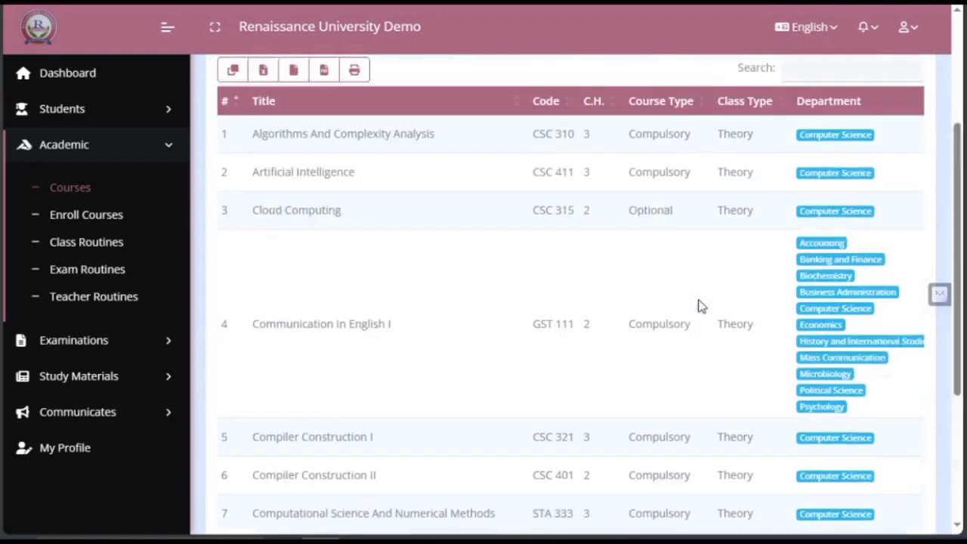
scroll(699, 305, down, 3)
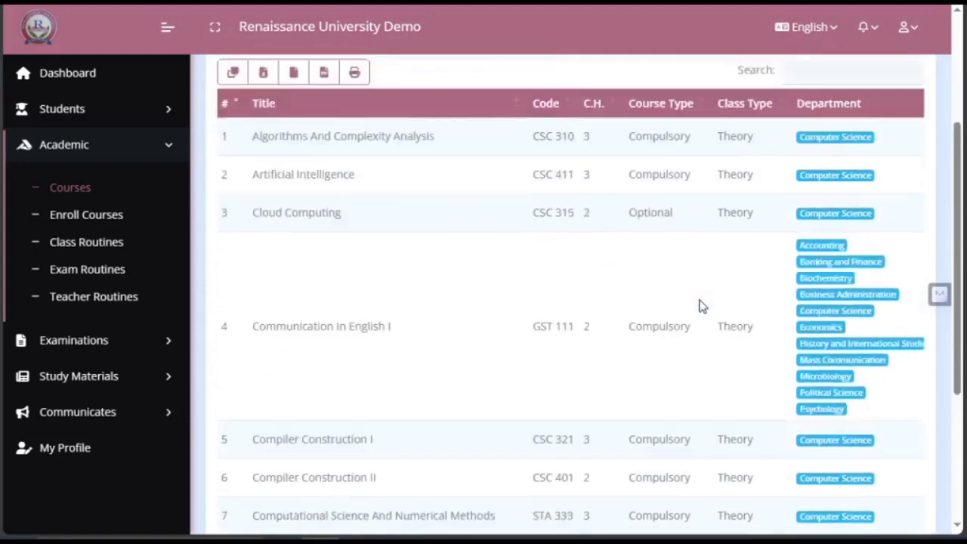
scroll(698, 305, up, 3)
scroll(698, 305, down, 4)
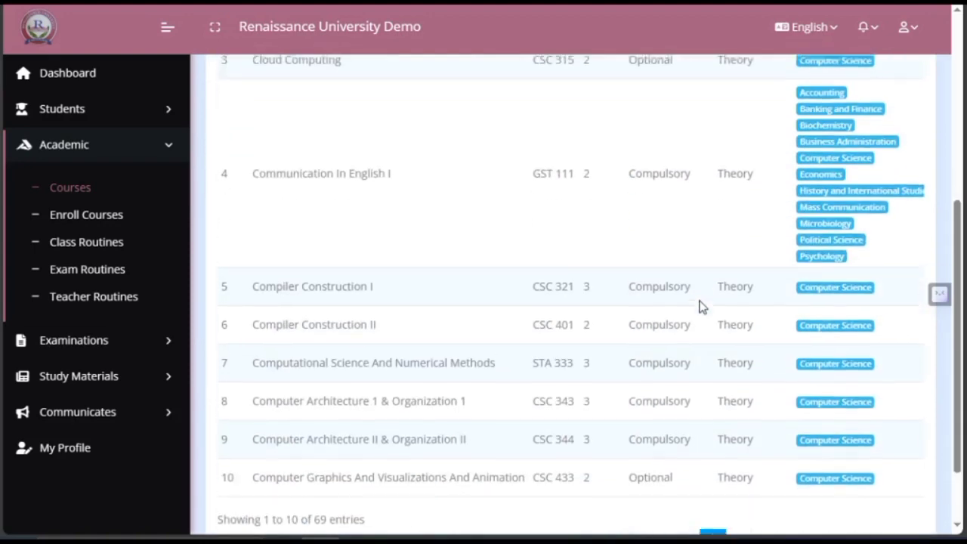
scroll(698, 305, up, 5)
scroll(698, 305, up, 1)
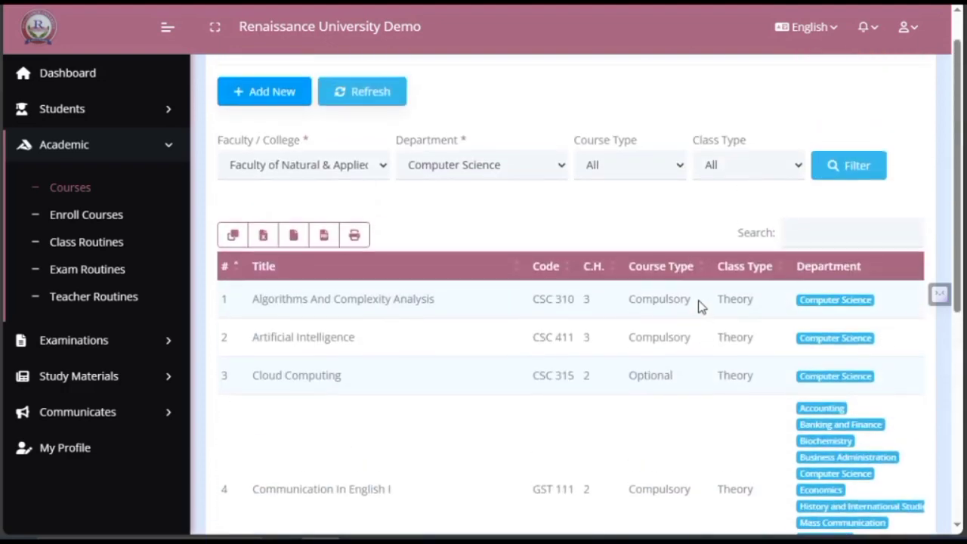
scroll(698, 300, down, 5)
scroll(698, 300, up, 2)
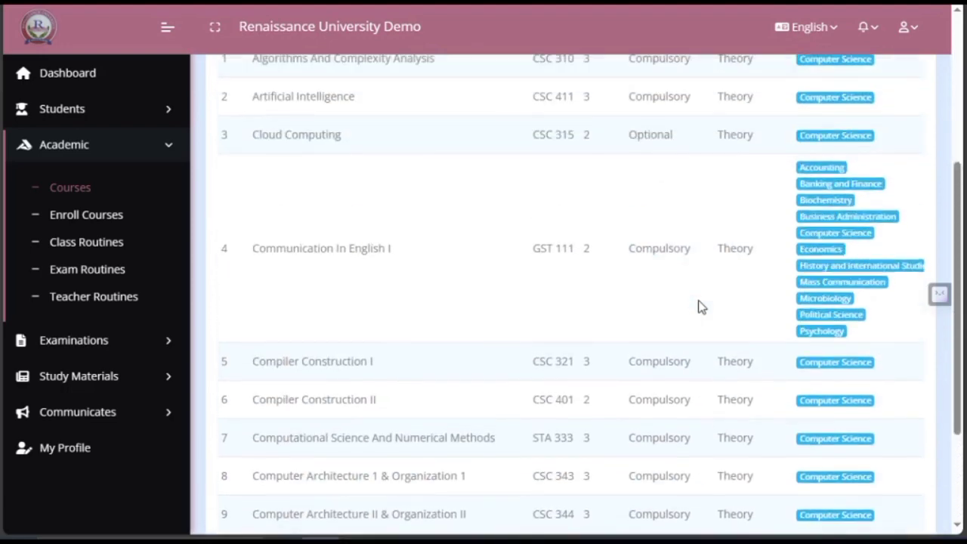
scroll(698, 306, up, 2)
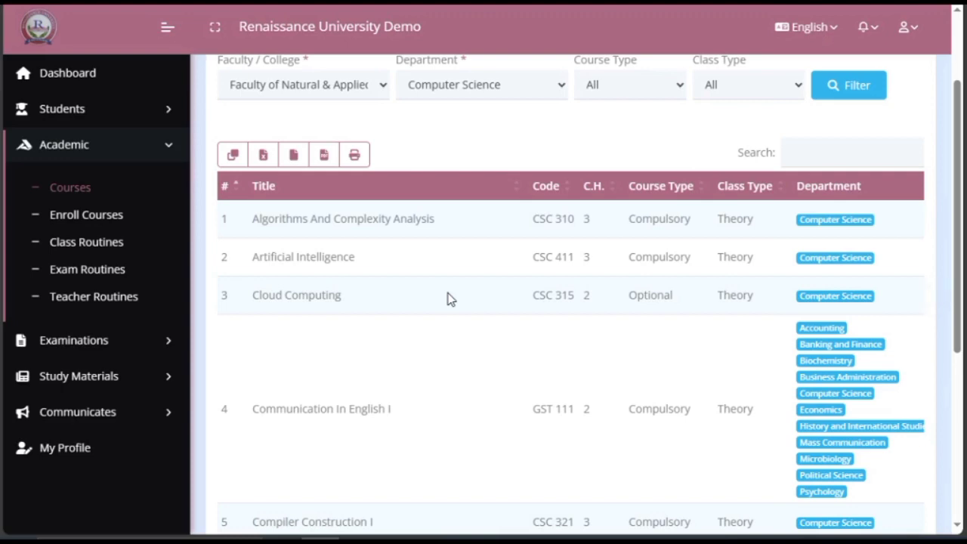
Review the filtered course table from its export options down to the entry range and page navigation
scroll(519, 296, down, 3)
scroll(520, 297, up, 4)
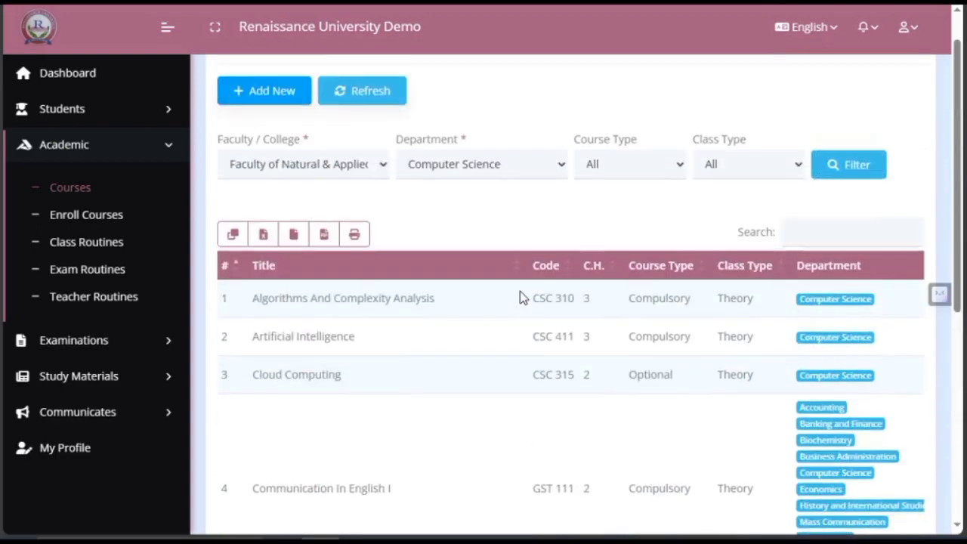
scroll(520, 297, down, 5)
scroll(510, 294, up, 5)
scroll(509, 295, down, 5)
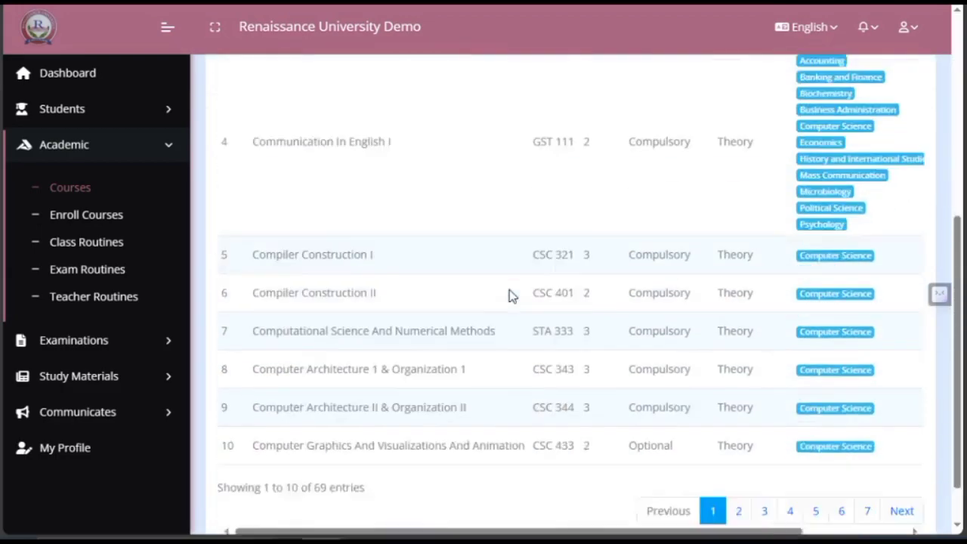
scroll(509, 295, up, 5)
scroll(511, 295, down, 3)
scroll(511, 296, up, 3)
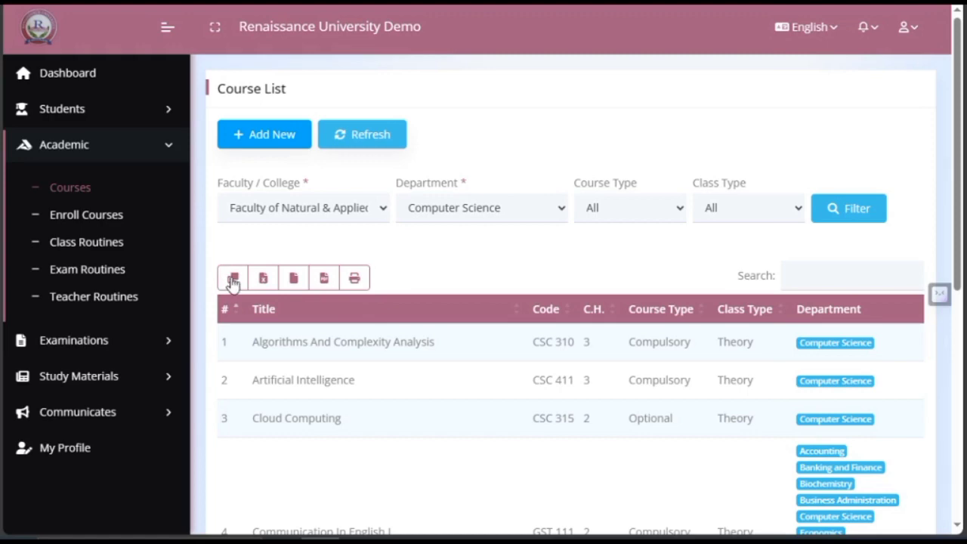
scroll(434, 290, down, 5)
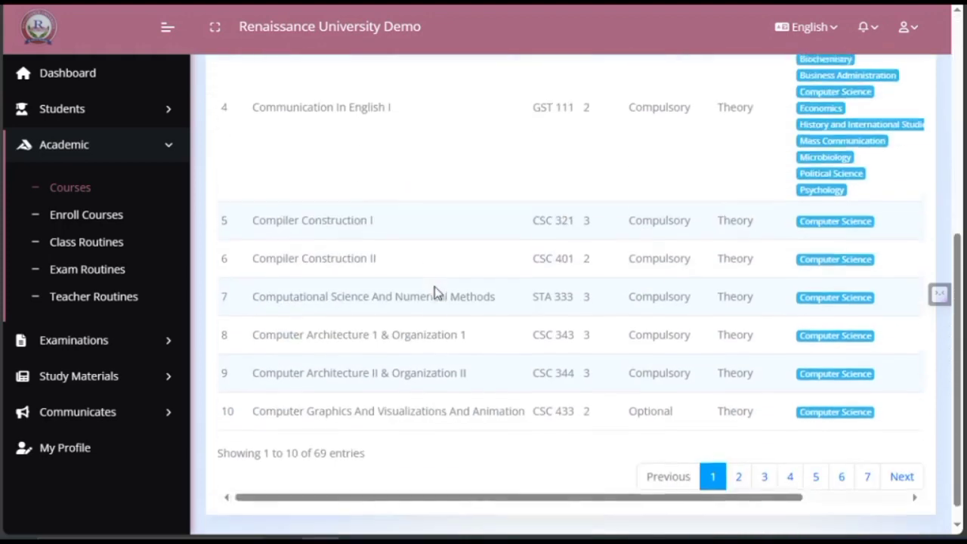
scroll(434, 290, up, 5)
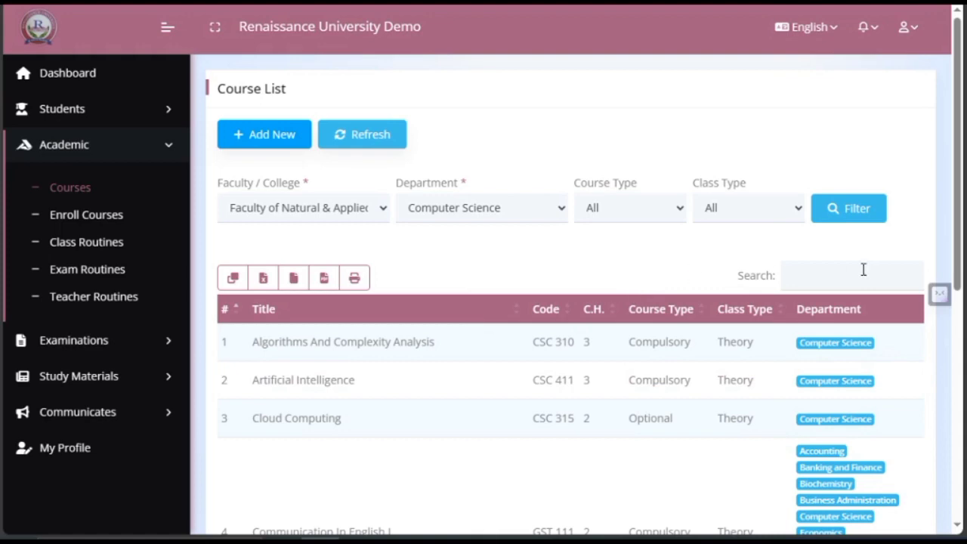
Activate the course list's search field and check the first page's rows down to the page links
click(818, 280)
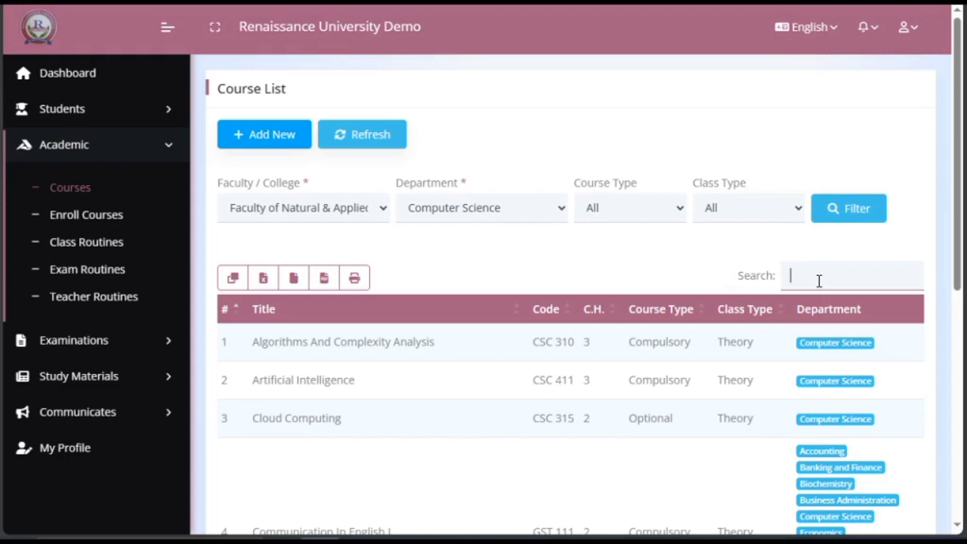
scroll(626, 345, down, 6)
scroll(630, 352, up, 5)
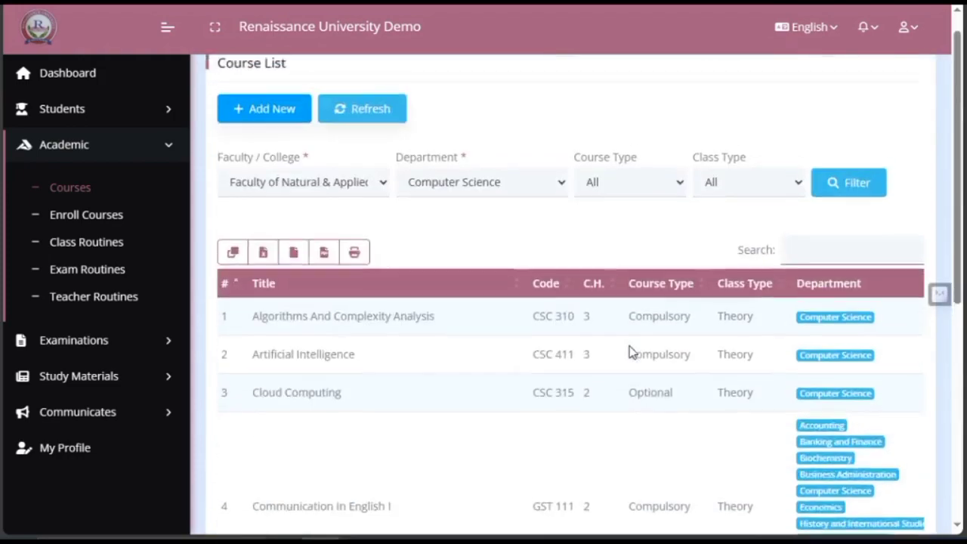
scroll(629, 370, down, 5)
scroll(667, 385, up, 1)
scroll(667, 385, down, 1)
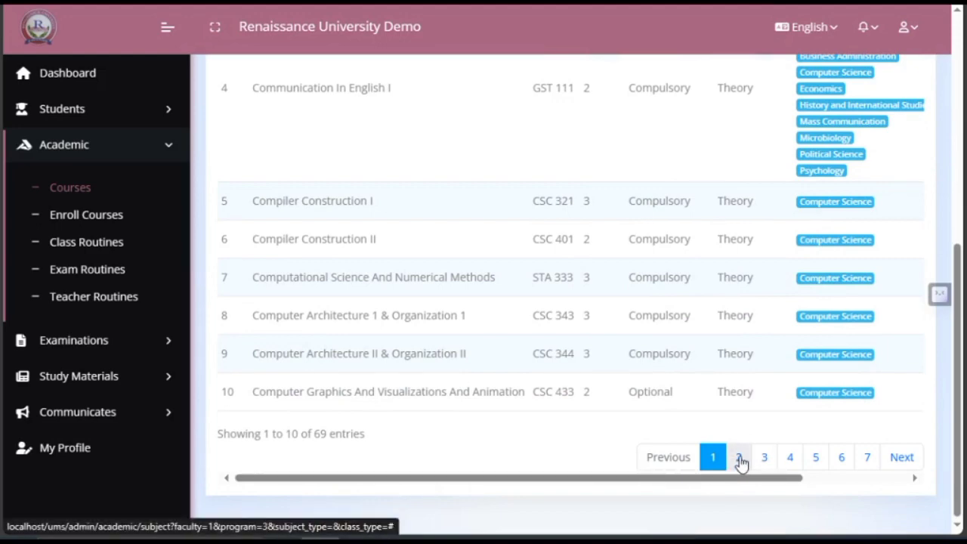
scroll(636, 350, up, 5)
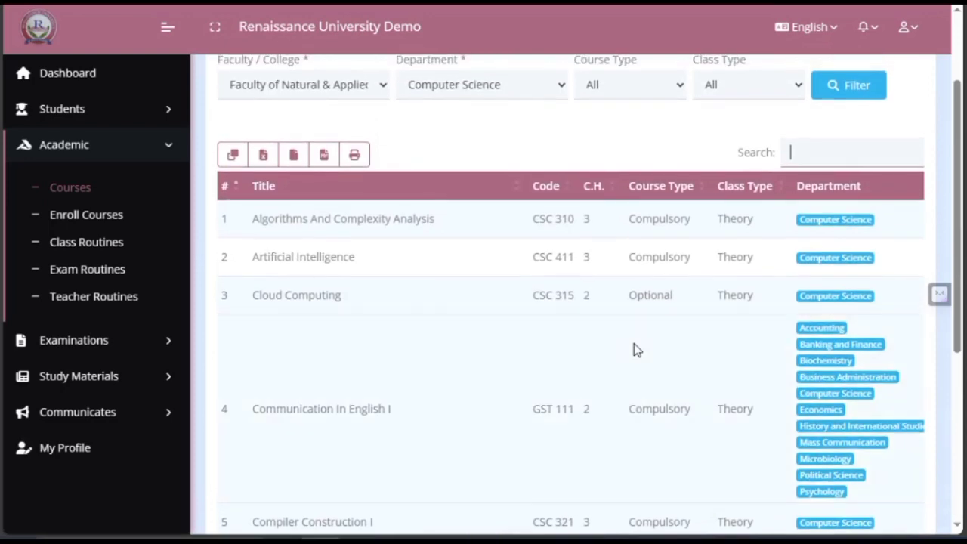
scroll(634, 349, down, 1)
scroll(634, 344, down, 3)
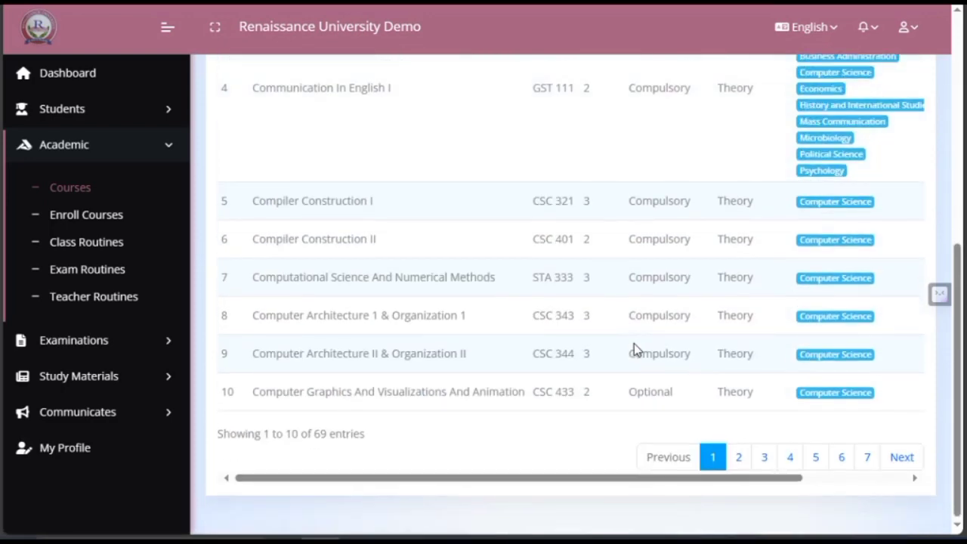
scroll(633, 349, up, 5)
scroll(628, 360, down, 4)
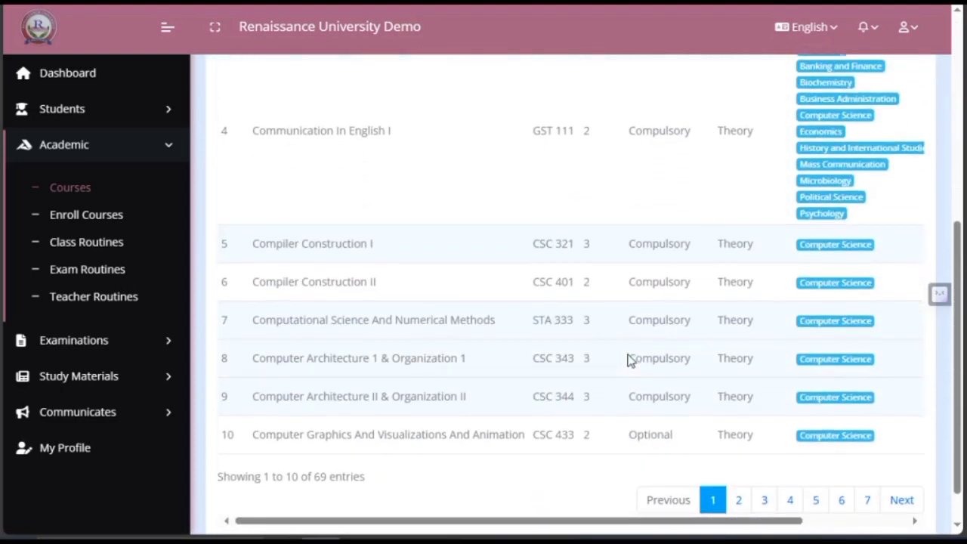
scroll(637, 440, down, 1)
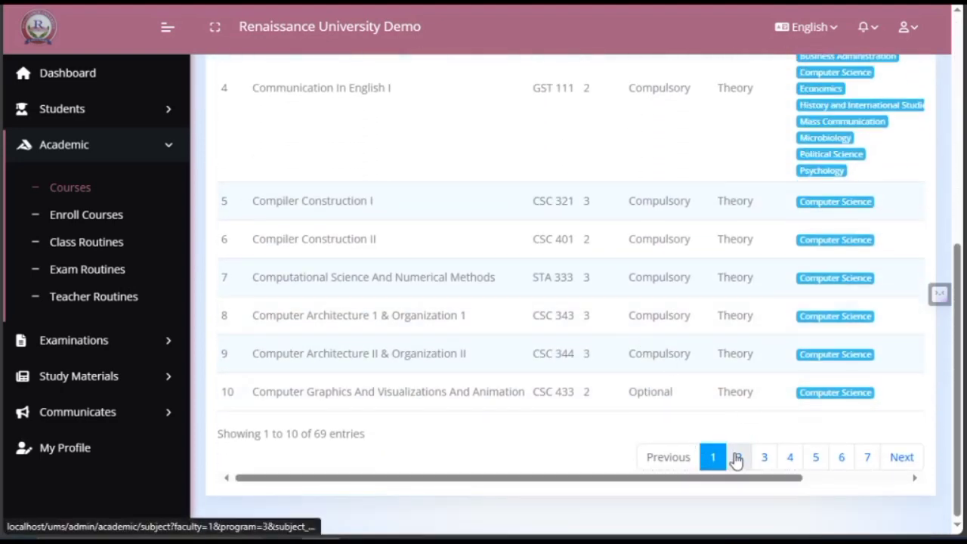
Page through the filtered course list: forward to page 3, back to page 2, and on to pages 4 and 5
click(899, 459)
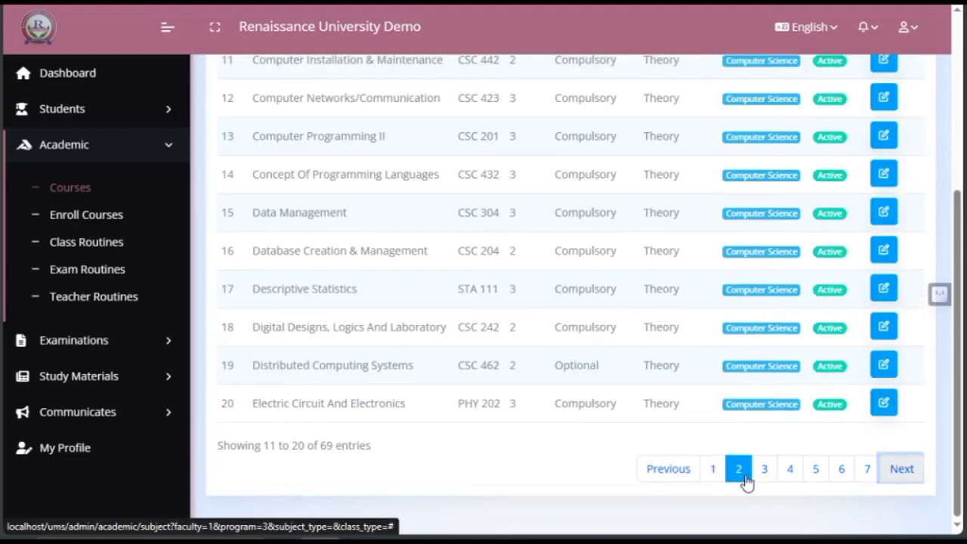
click(889, 471)
scroll(890, 472, down, 1)
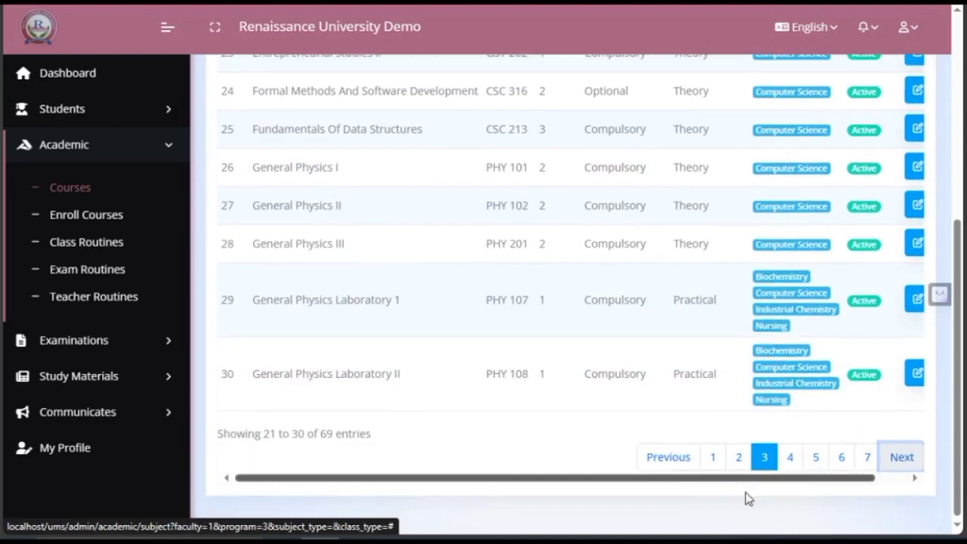
click(664, 462)
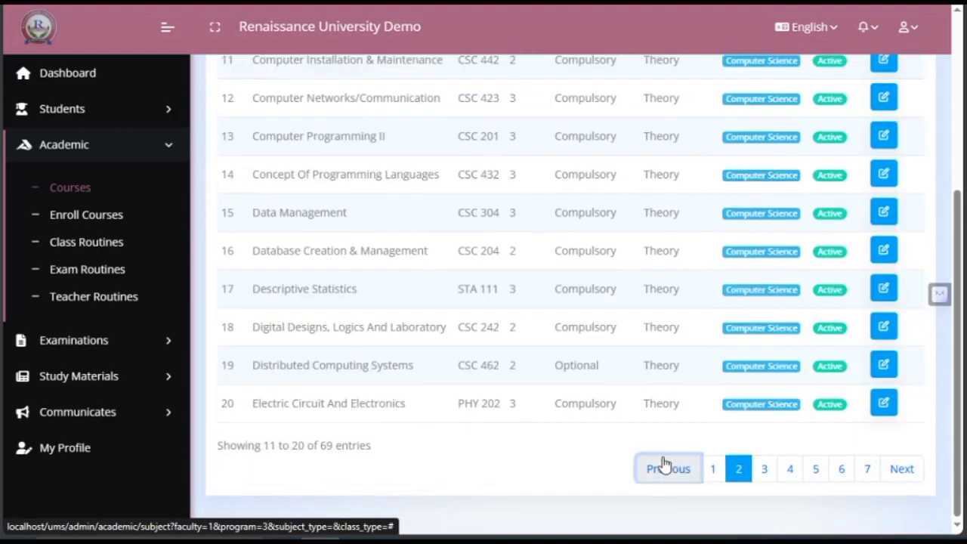
click(789, 474)
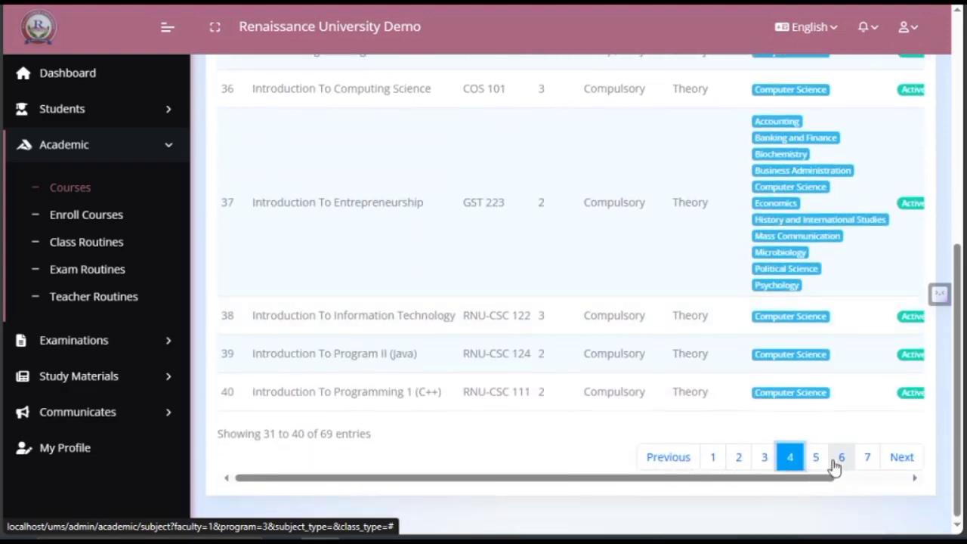
click(819, 462)
Activate the search field again and examine the courses listed on page 5
scroll(818, 464, up, 4)
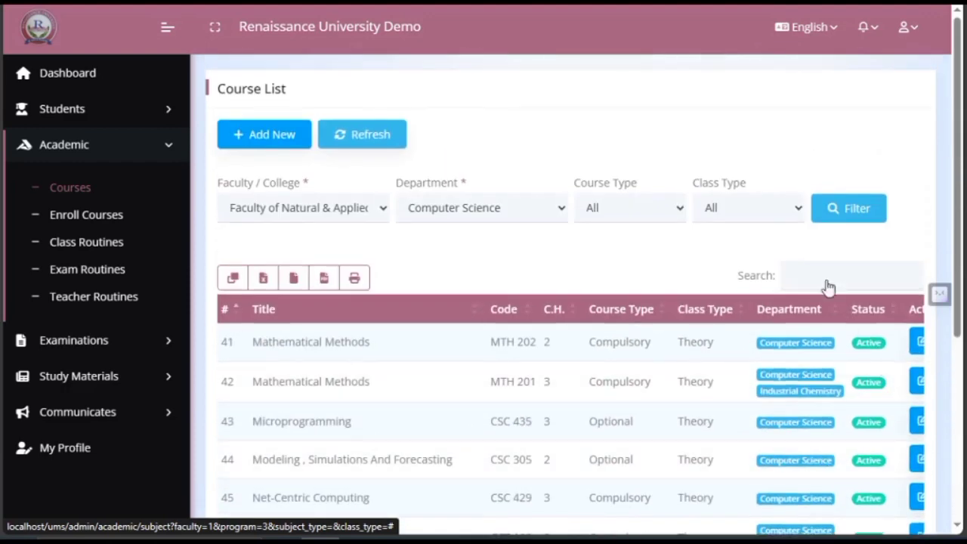
click(793, 275)
scroll(575, 274, down, 2)
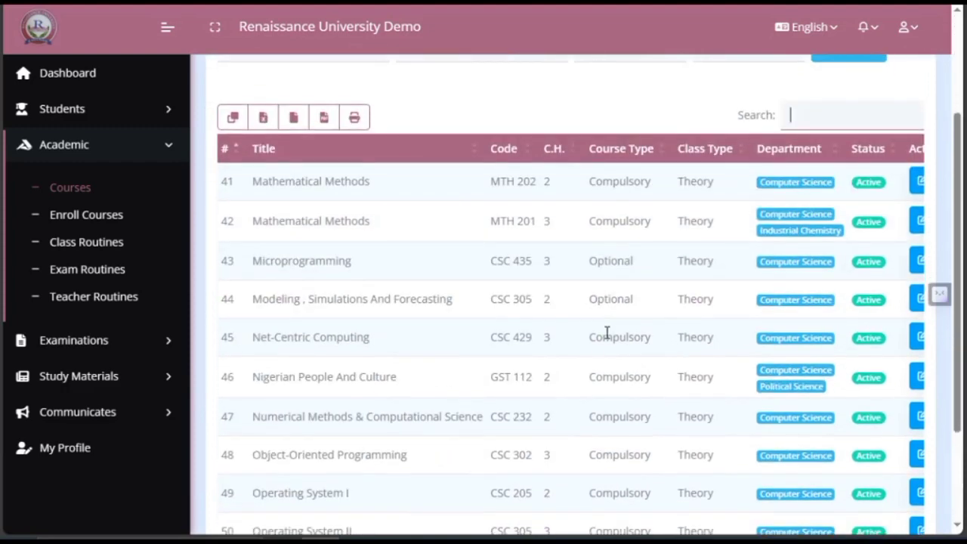
scroll(606, 333, up, 2)
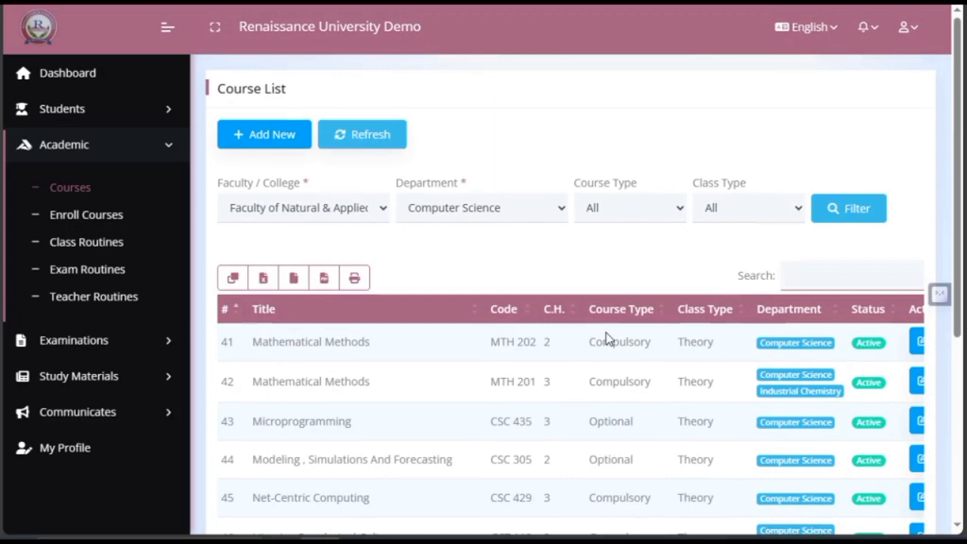
scroll(563, 373, down, 4)
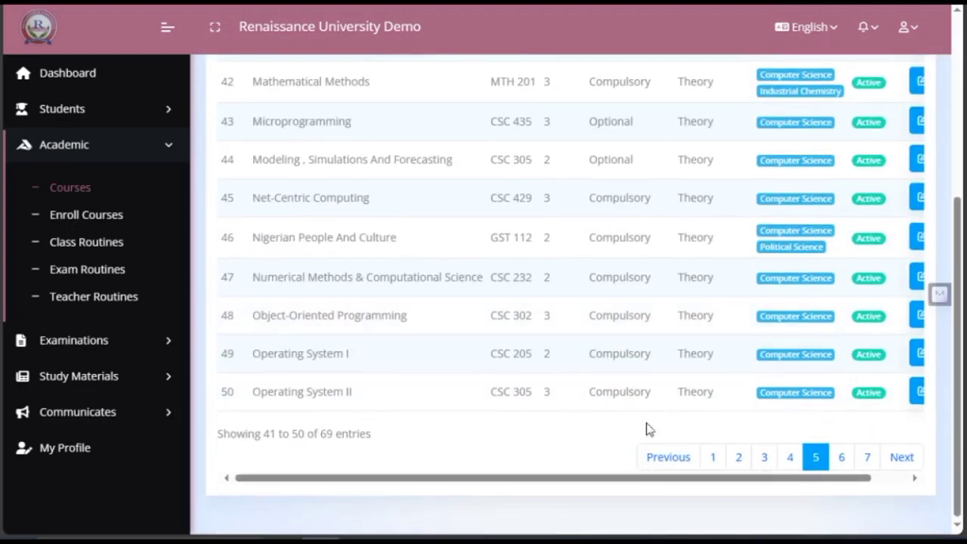
scroll(679, 400, up, 3)
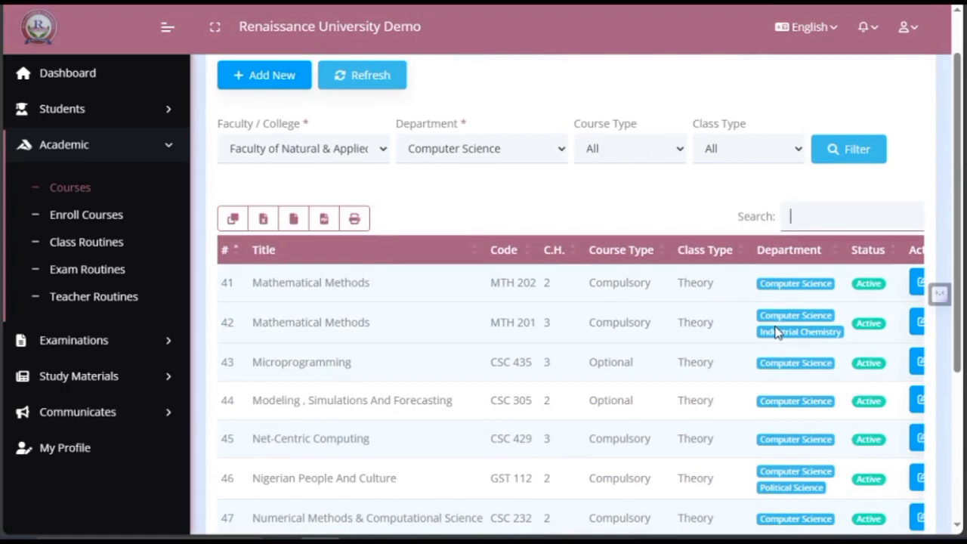
Search the course list for "cloud" and open the Cloud Computing course for editing
scroll(690, 367, down, 3)
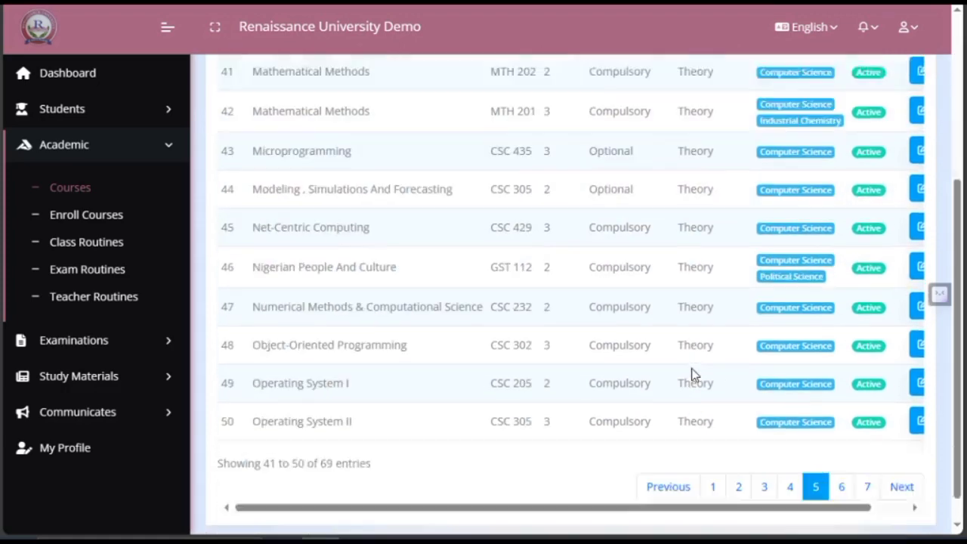
scroll(693, 374, up, 2)
scroll(690, 373, up, 2)
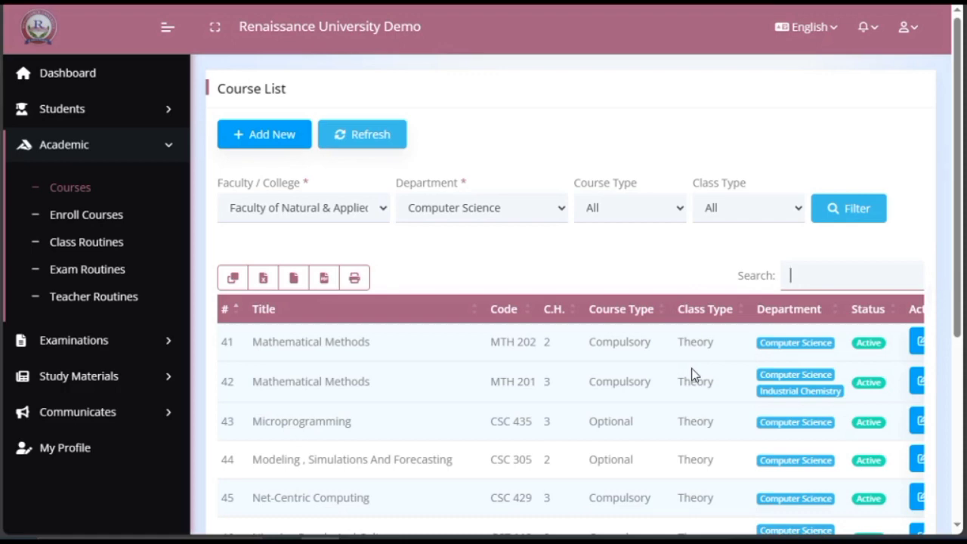
text(cloud)
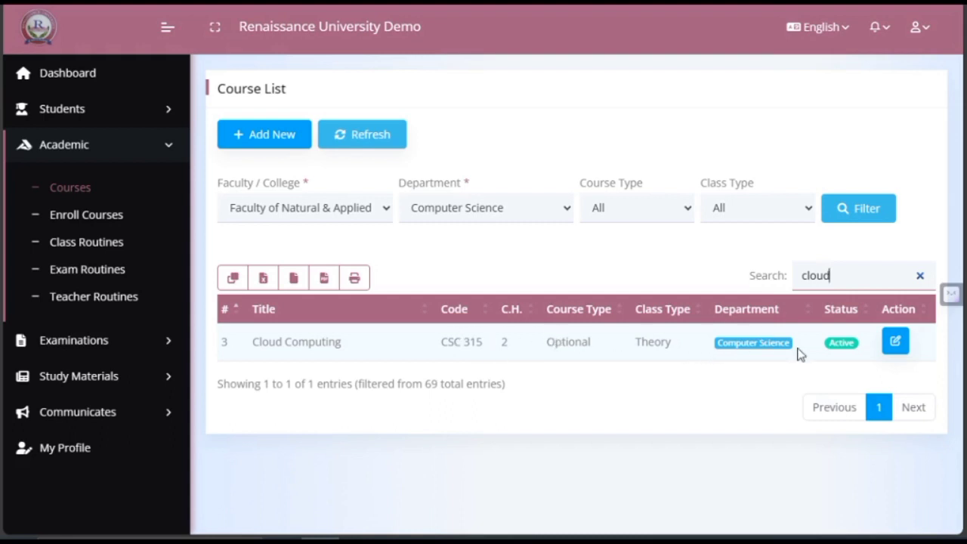
click(897, 341)
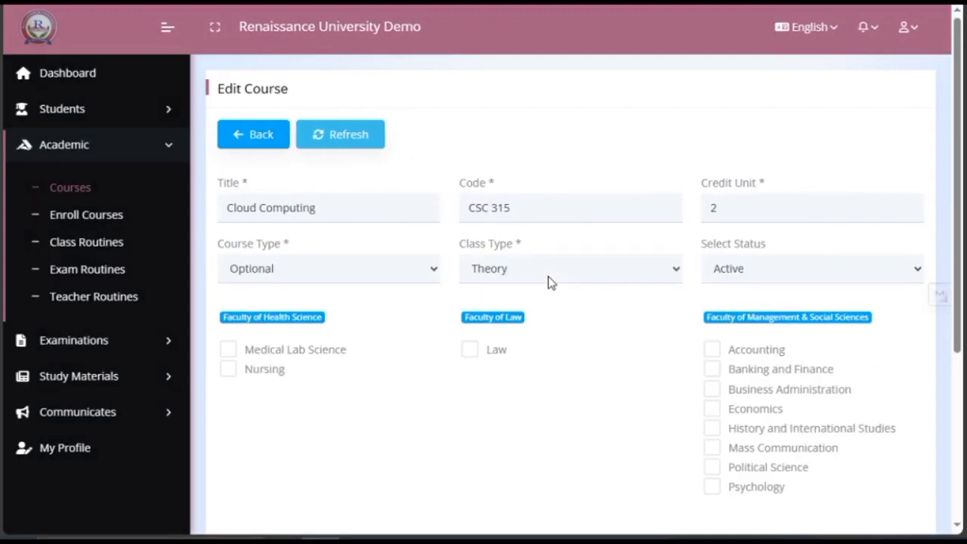
Examine the Edit Course form, including its department checkboxes and the Title, Code and Credit Unit fields
scroll(550, 282, down, 3)
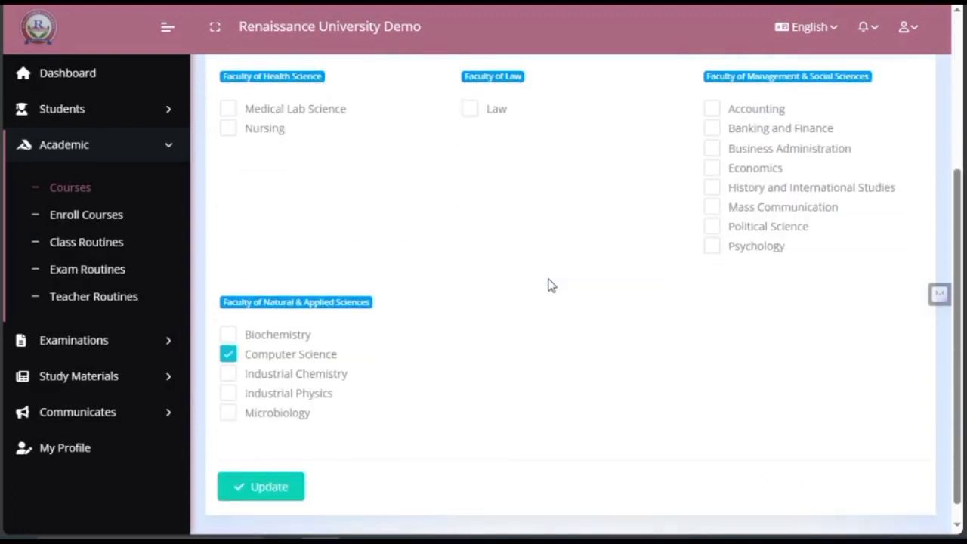
scroll(550, 281, up, 3)
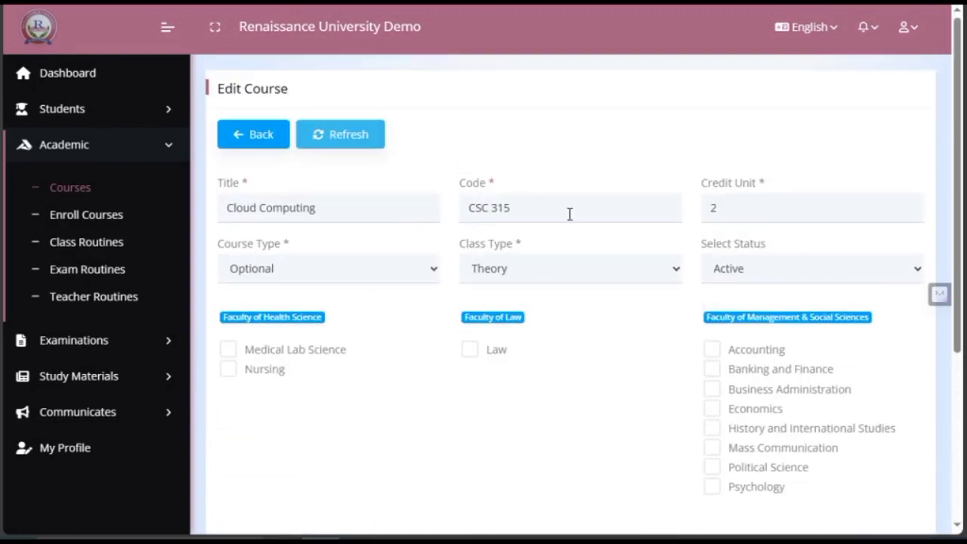
click(369, 211)
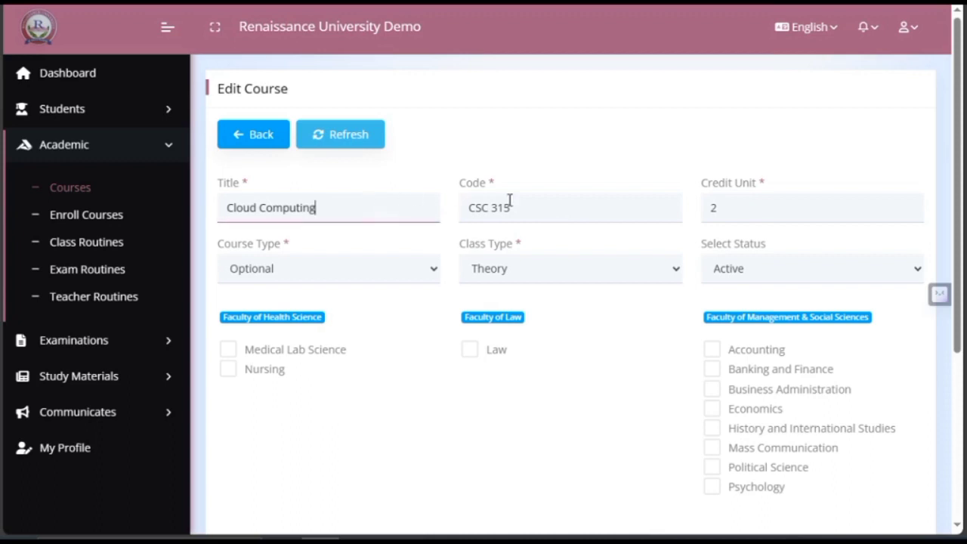
click(550, 207)
click(820, 209)
click(378, 205)
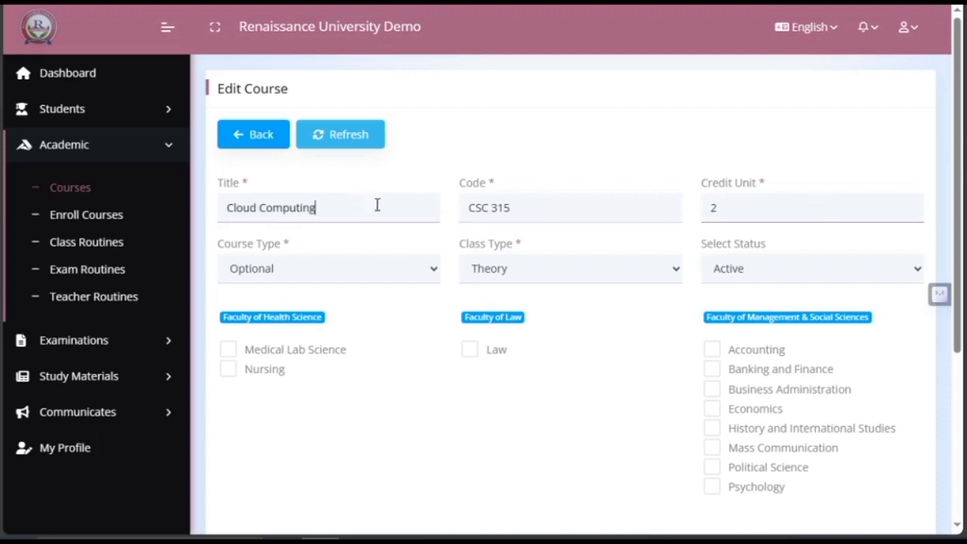
click(557, 211)
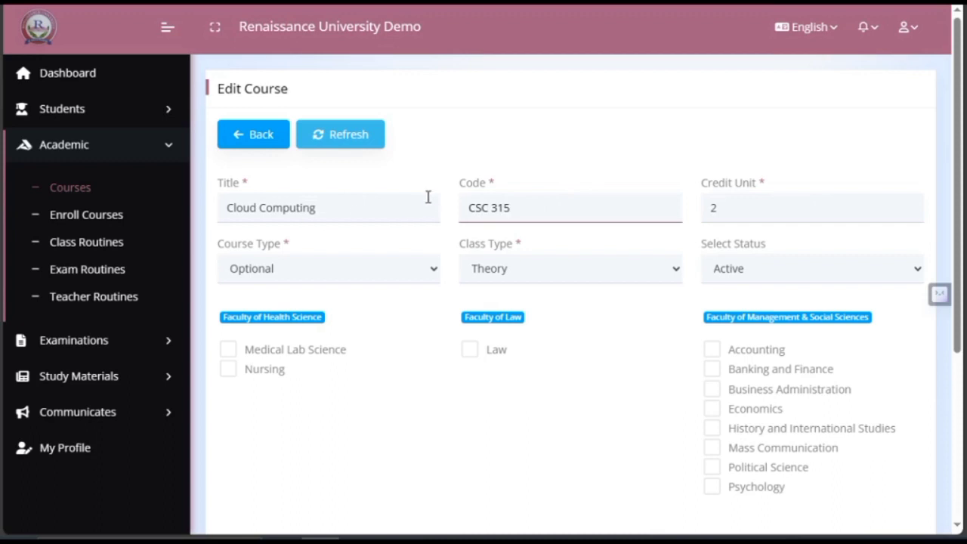
Change the course's title to Cloud Computing 2, its code to CSC 314 and its credit unit to 3
click(312, 207)
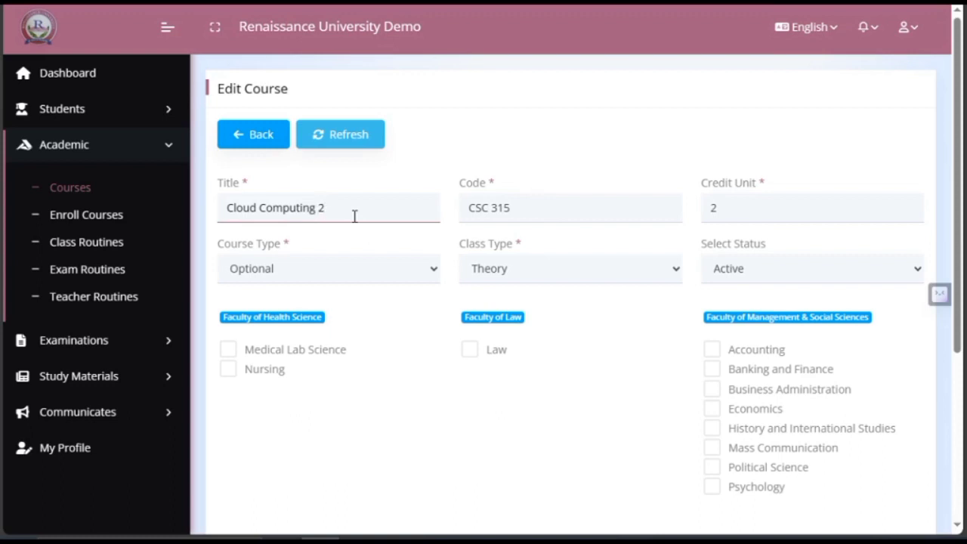
click(533, 201)
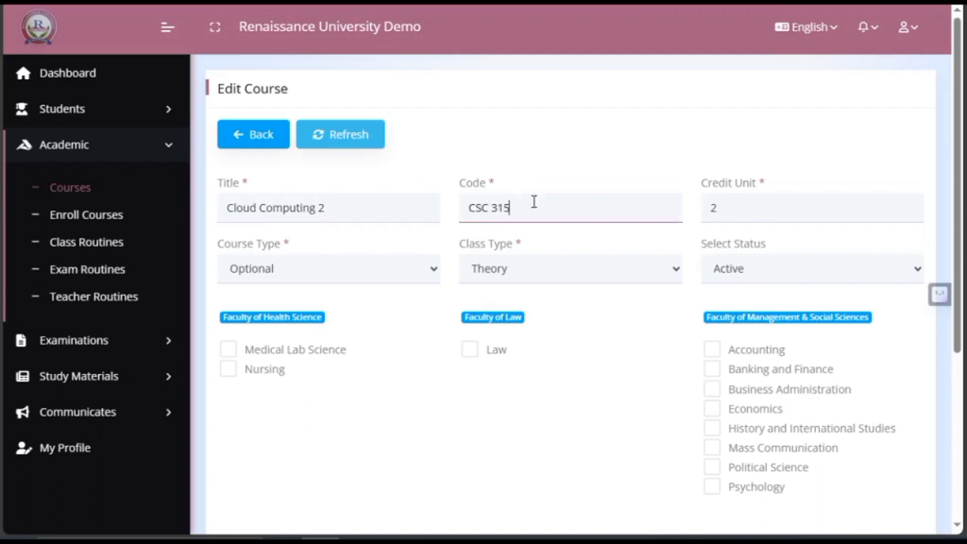
key(BackSpace)
text(4)
click(766, 201)
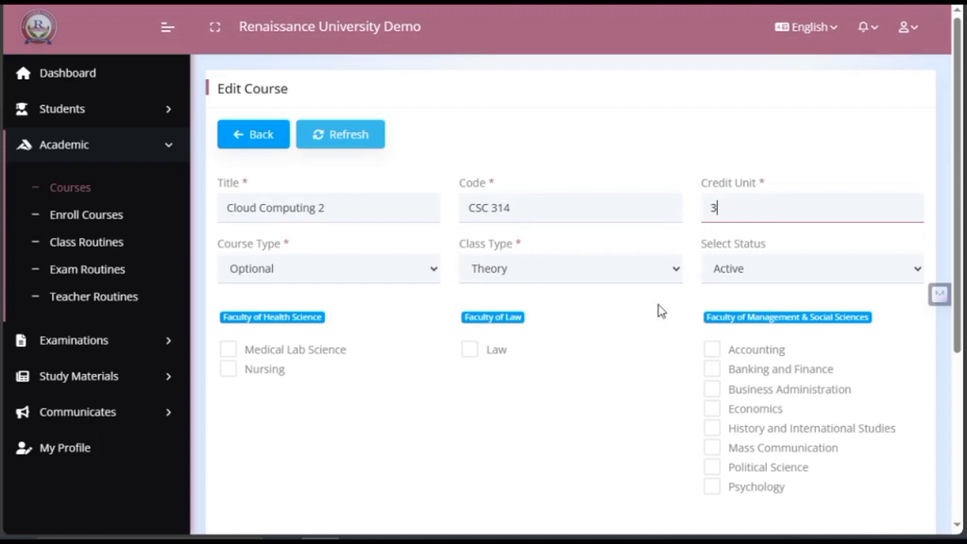
View the available Course Type and Class Type options without changing either selection
click(420, 274)
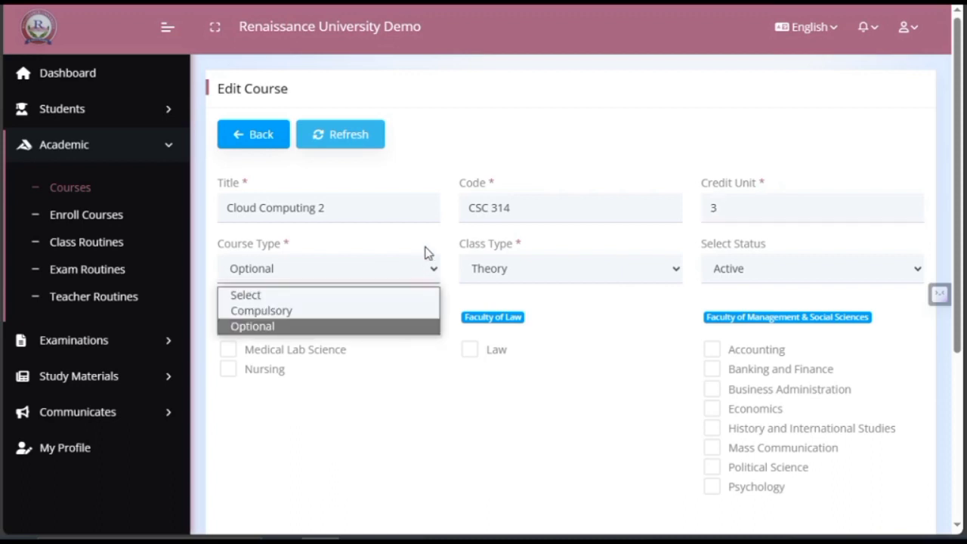
click(424, 255)
click(555, 284)
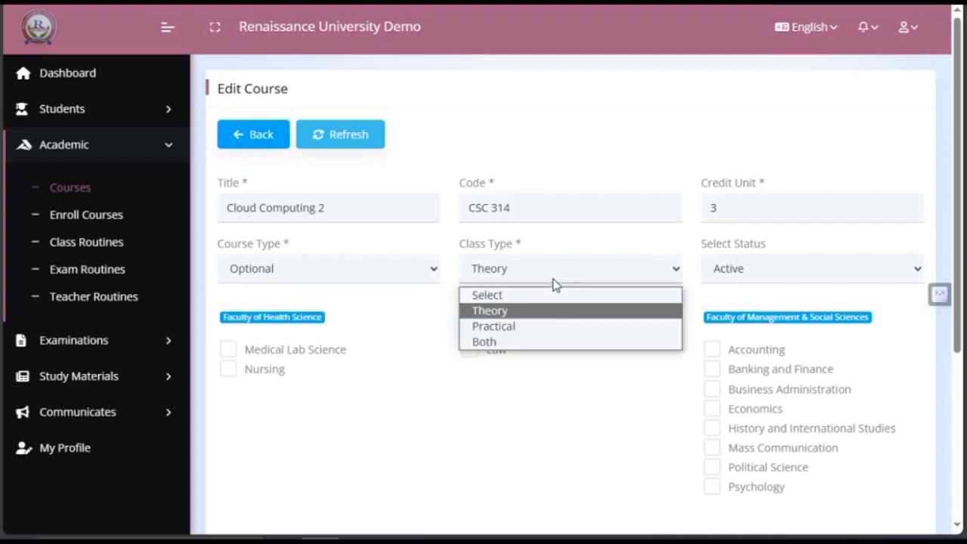
click(594, 255)
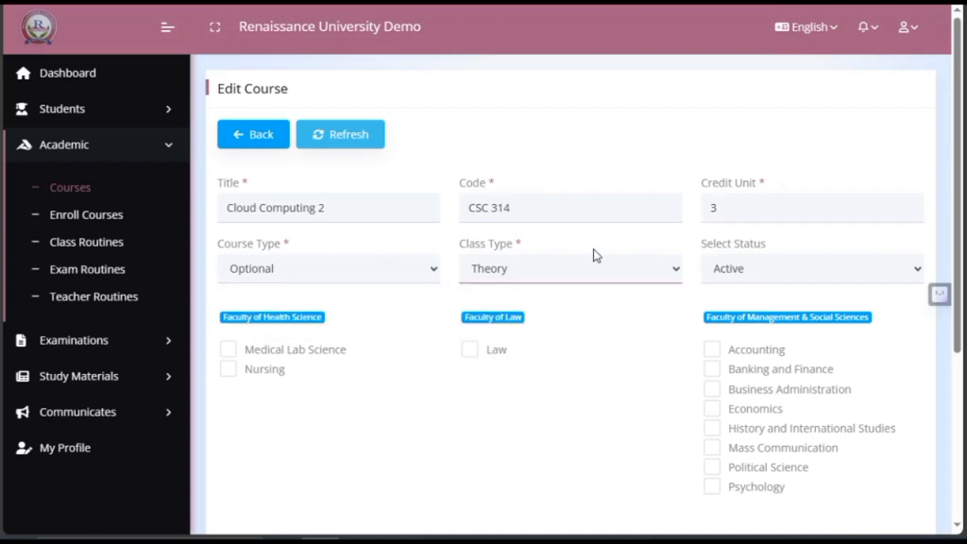
Set the course's status to Inactive and recheck the status options
click(803, 268)
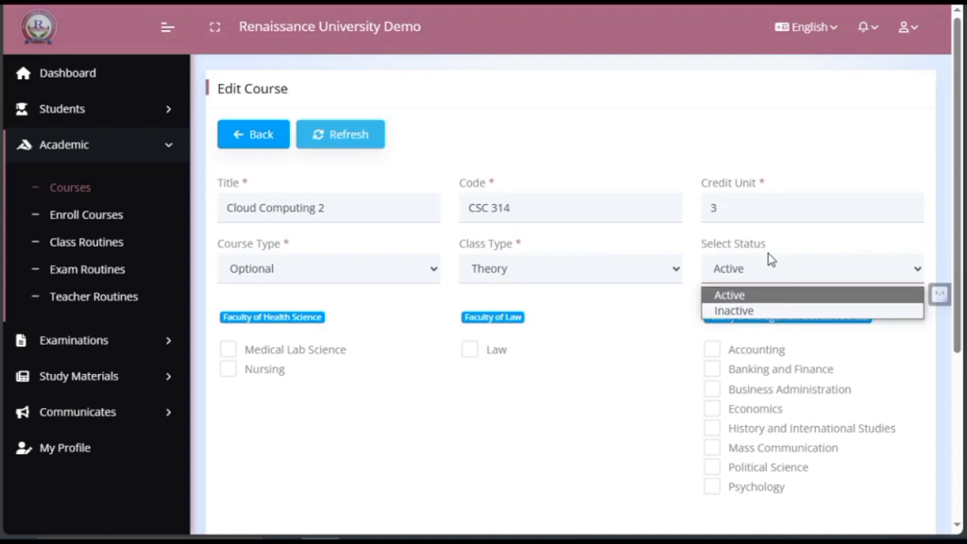
click(821, 249)
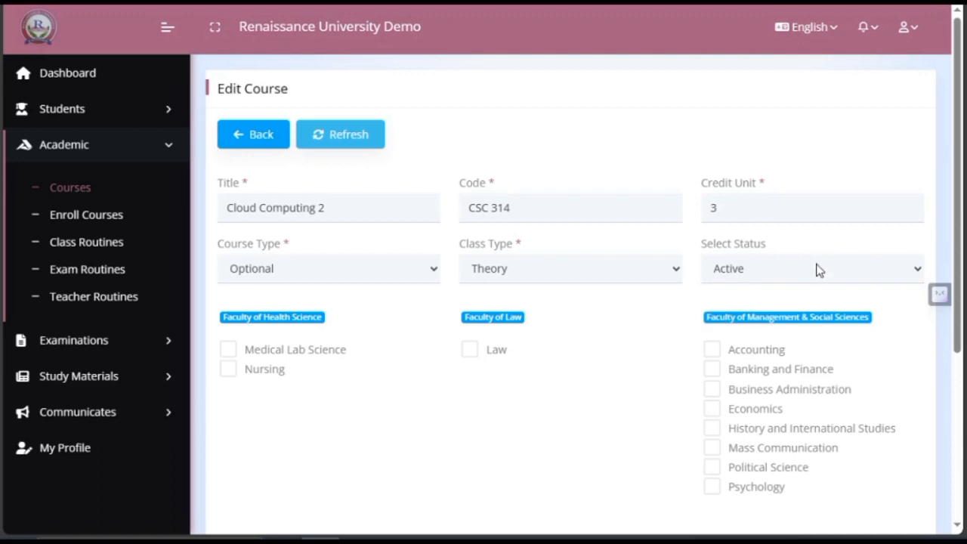
click(815, 269)
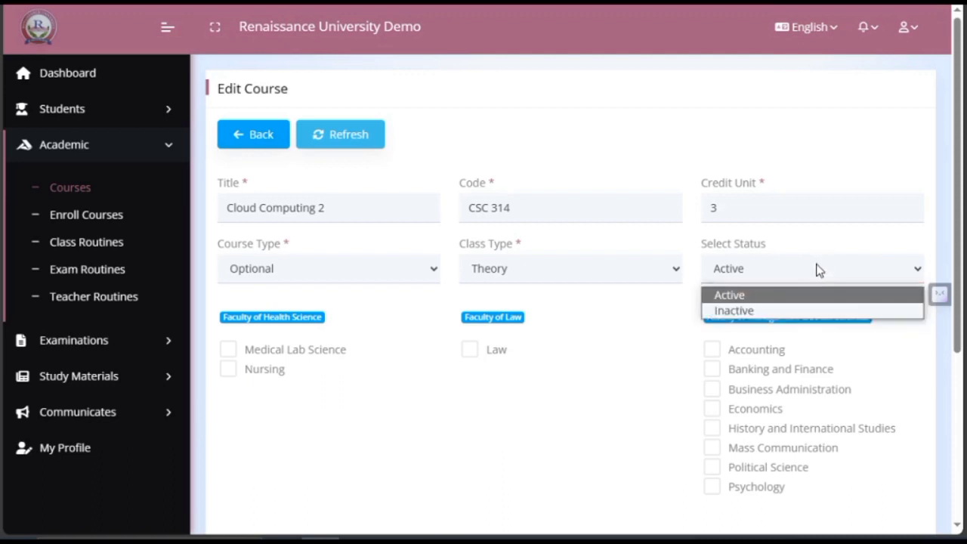
click(749, 313)
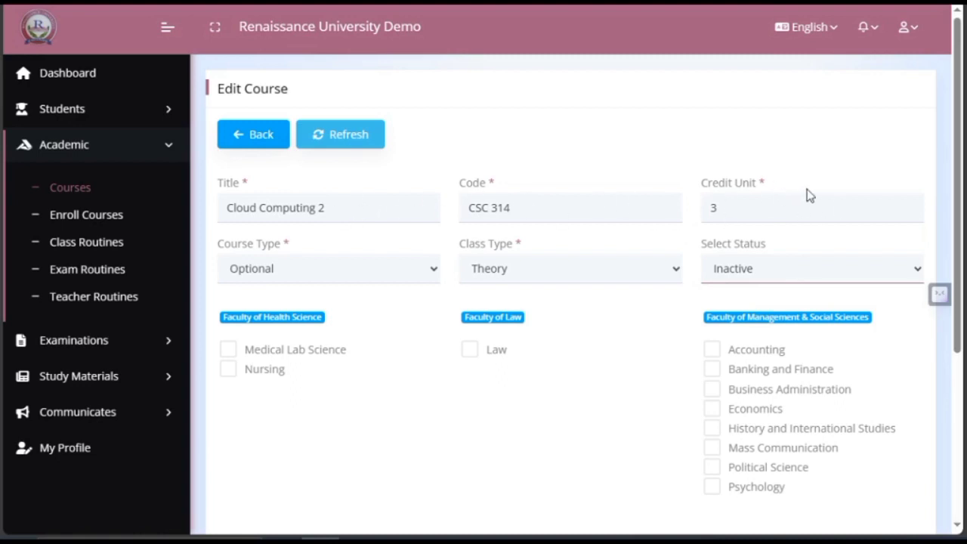
click(796, 270)
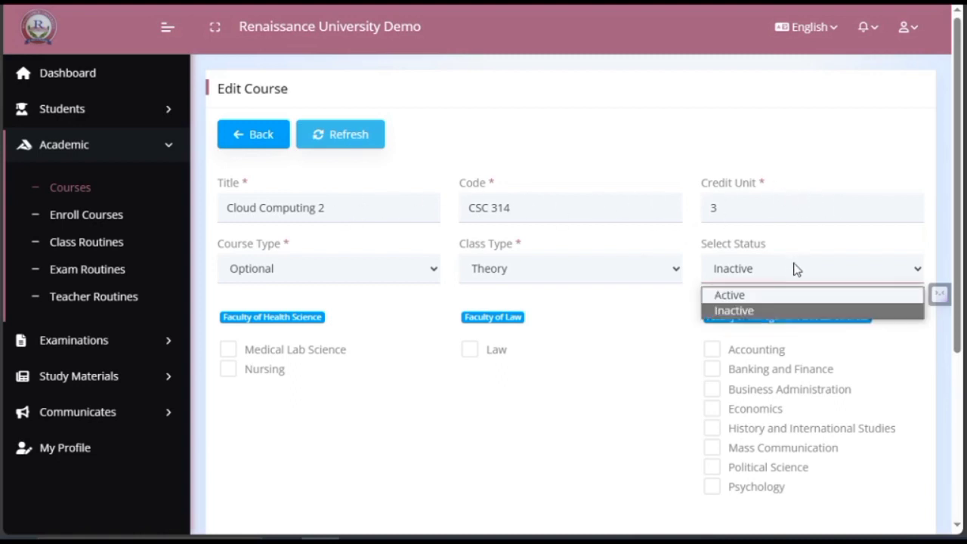
click(683, 235)
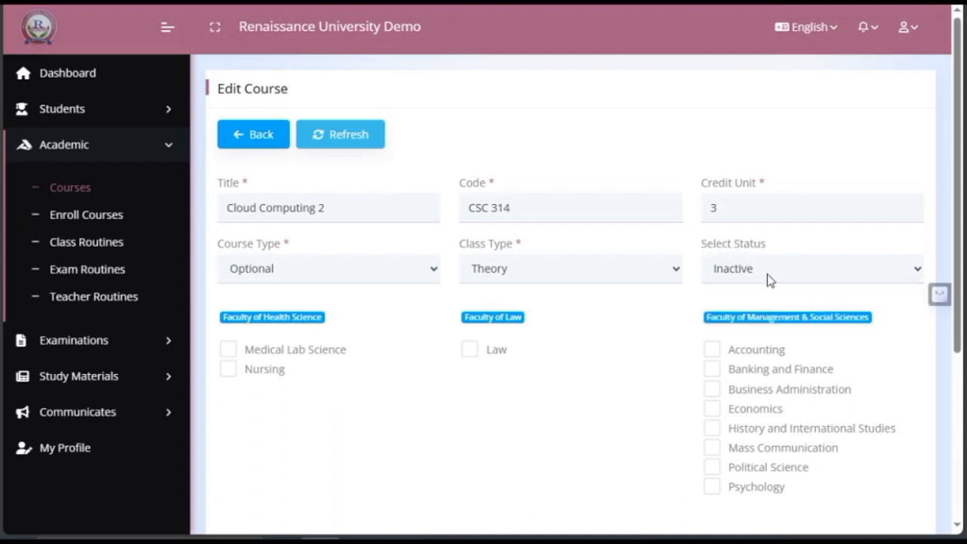
click(765, 277)
click(687, 231)
Review the edited course form from its title and status fields down to the faculty department checkboxes and the update option
scroll(593, 315, down, 3)
scroll(592, 312, up, 3)
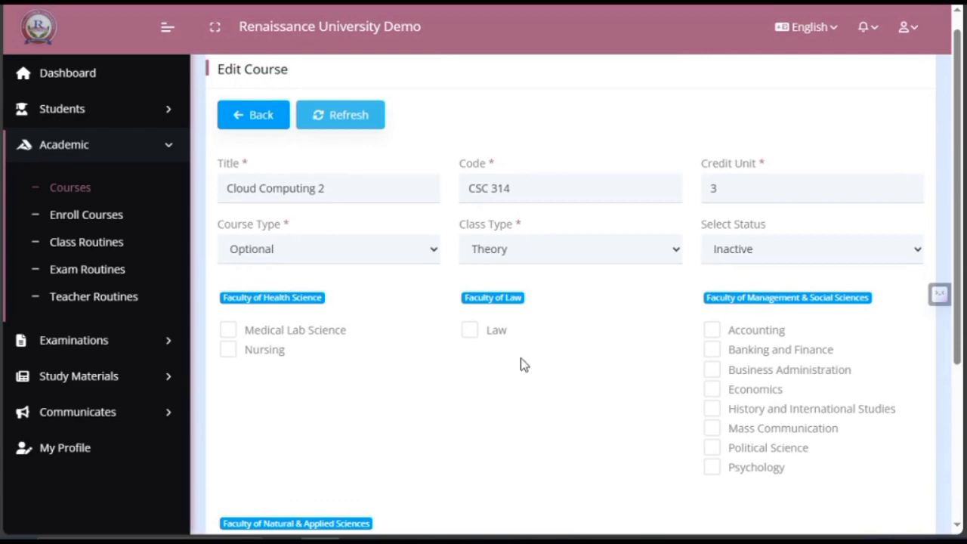
scroll(483, 352, down, 3)
scroll(520, 309, up, 3)
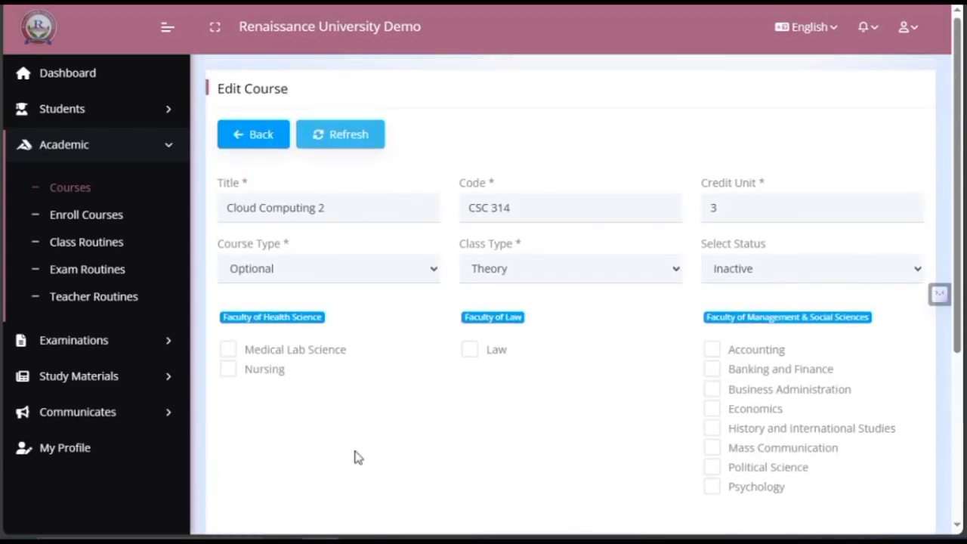
scroll(685, 458, down, 3)
scroll(577, 347, up, 2)
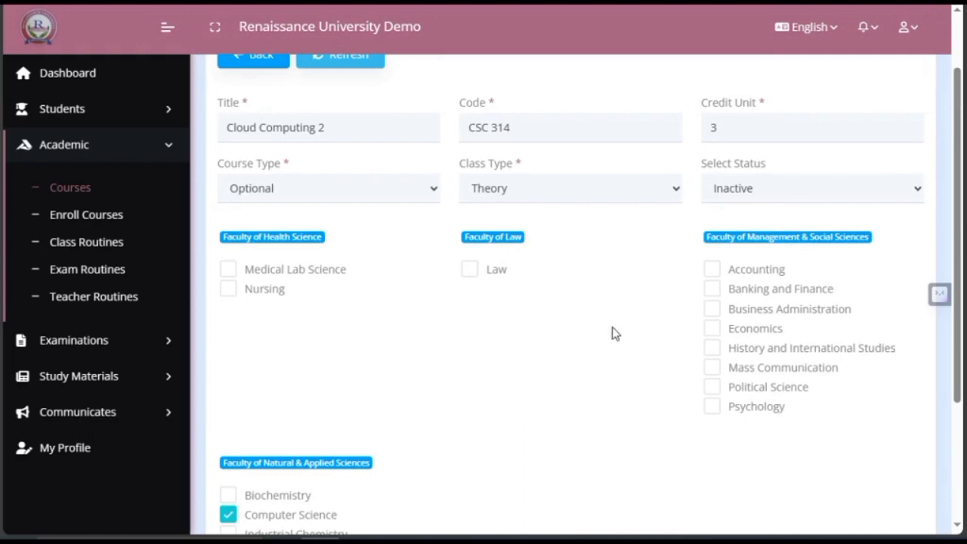
scroll(560, 330, down, 1)
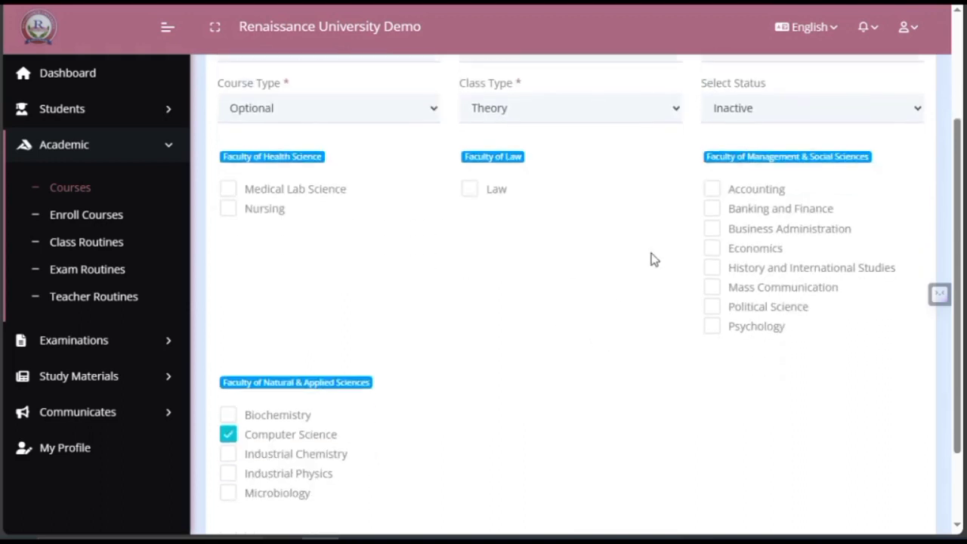
scroll(316, 305, up, 2)
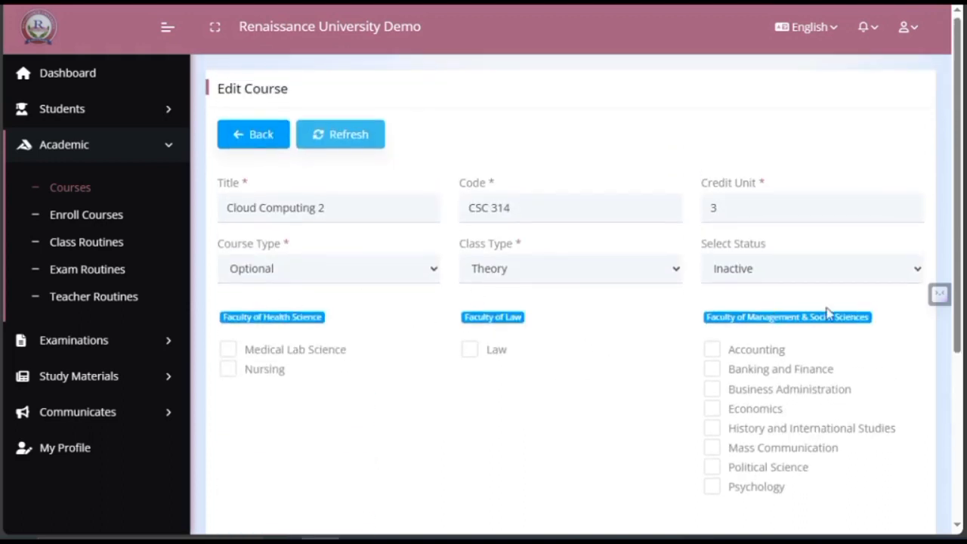
scroll(539, 399, down, 3)
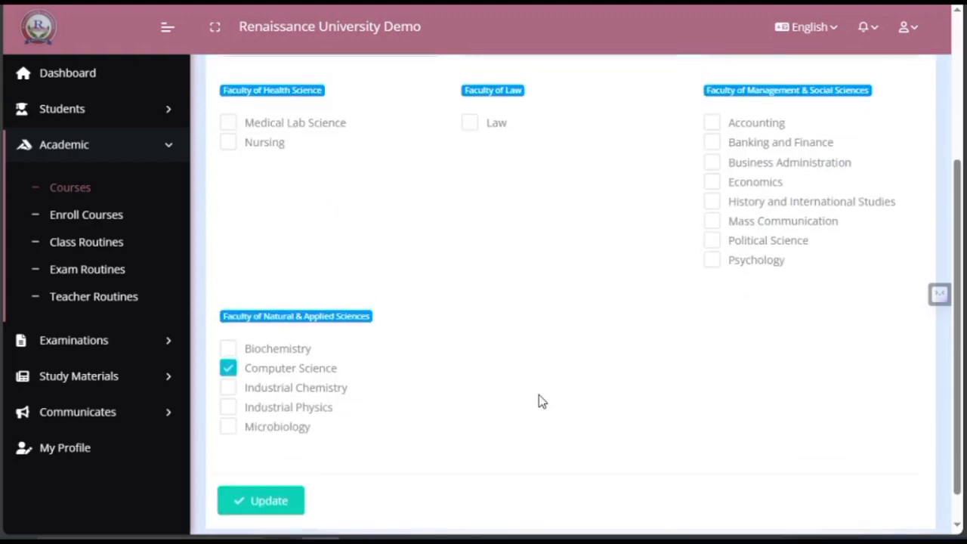
scroll(541, 399, up, 3)
scroll(494, 386, down, 3)
scroll(491, 386, up, 3)
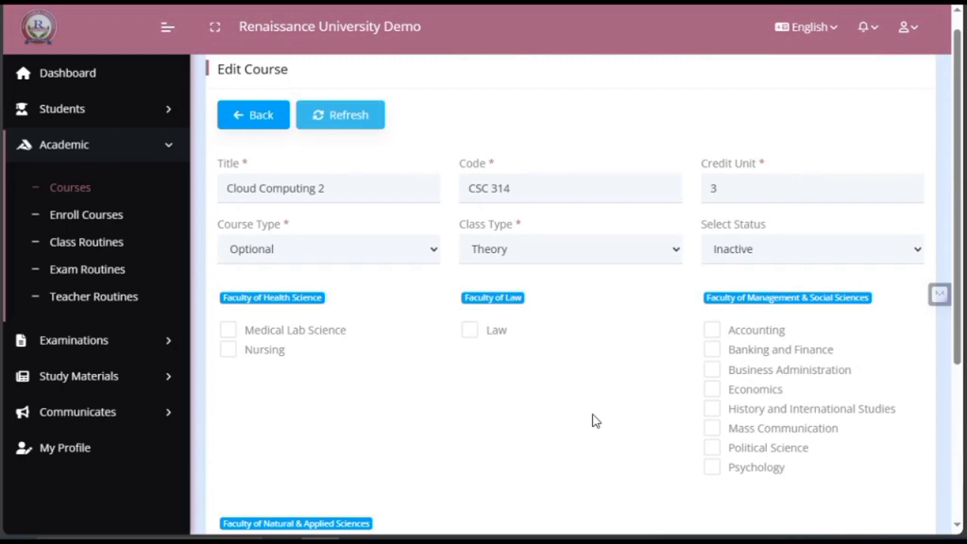
scroll(595, 410, down, 3)
scroll(596, 410, up, 3)
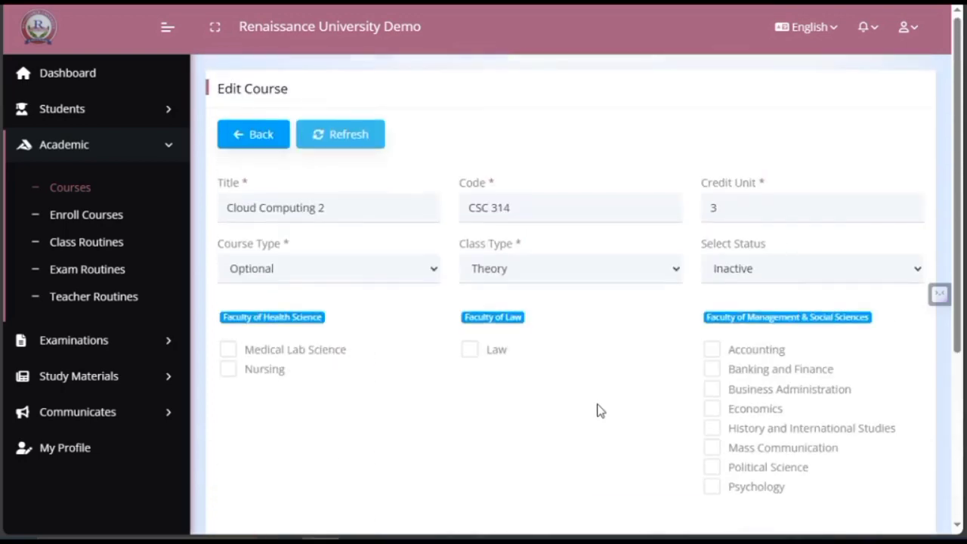
scroll(597, 410, down, 3)
scroll(596, 411, up, 2)
scroll(597, 410, down, 2)
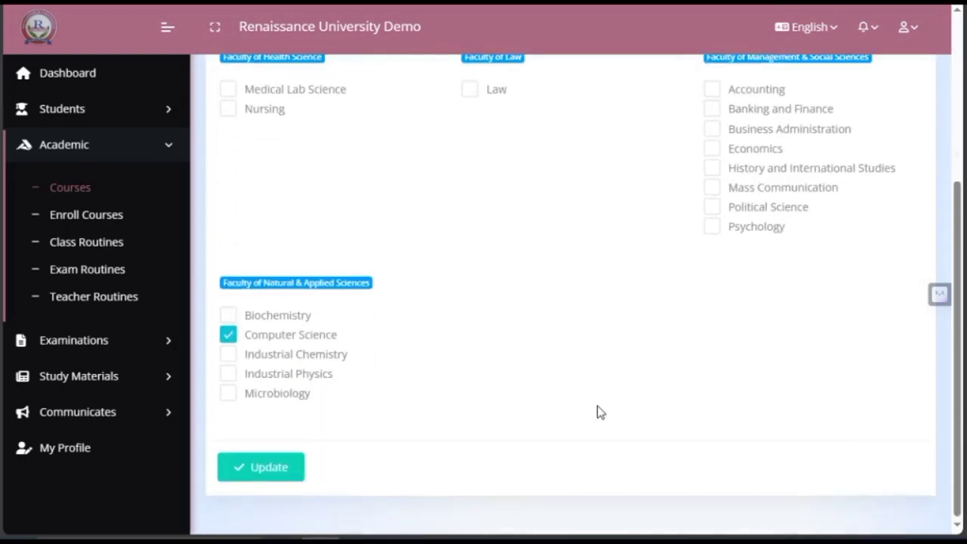
scroll(597, 412, up, 2)
scroll(597, 412, down, 1)
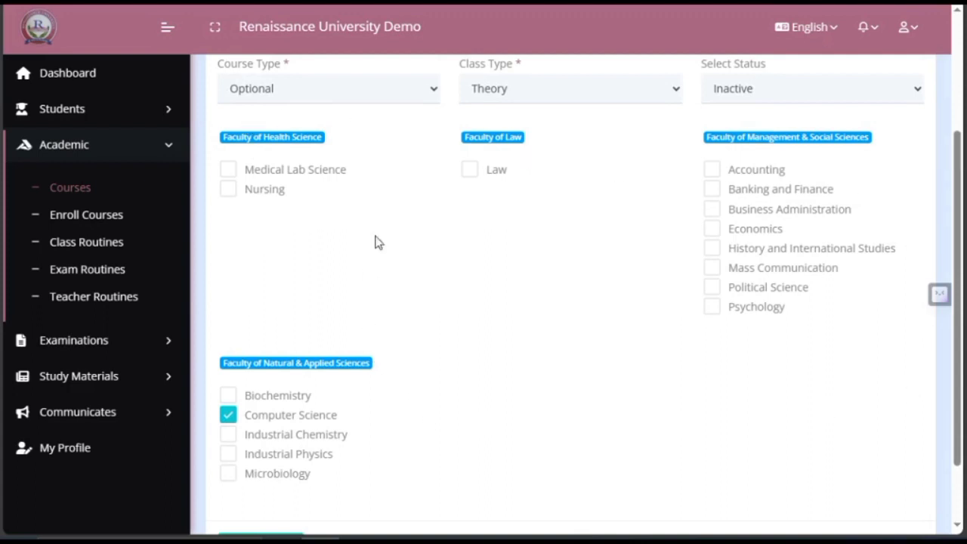
scroll(562, 246, up, 3)
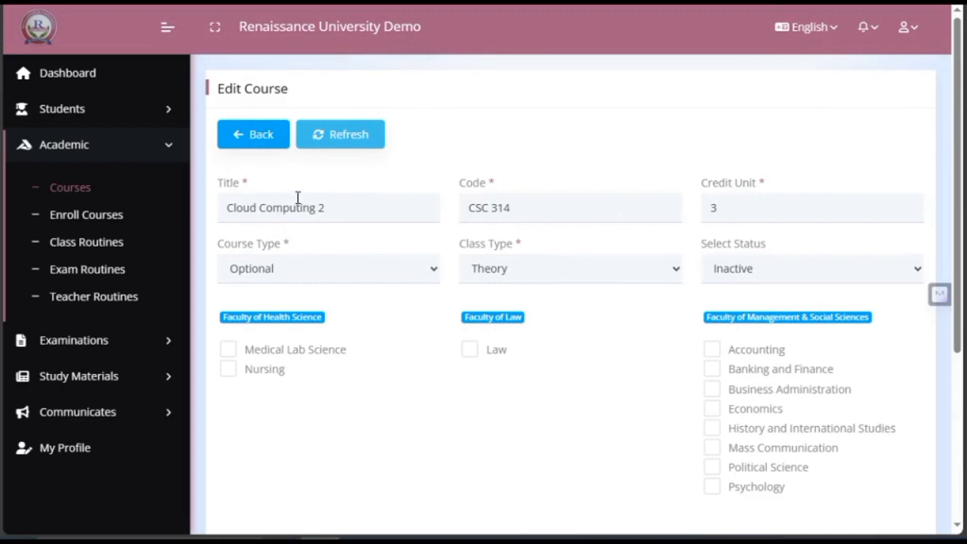
Recheck the edited Title and Credit Unit entries together with the department assignments below them
click(358, 203)
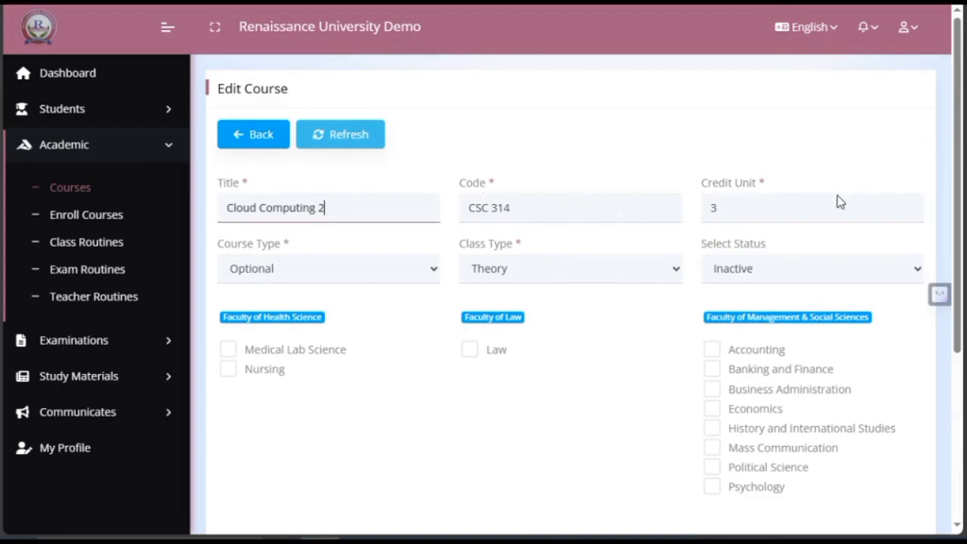
click(803, 205)
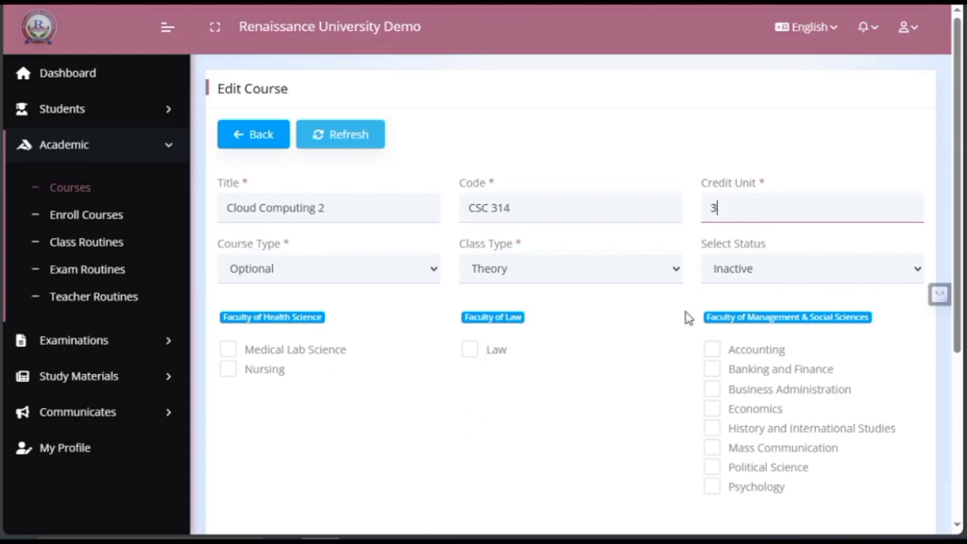
scroll(616, 346, down, 3)
scroll(615, 335, up, 2)
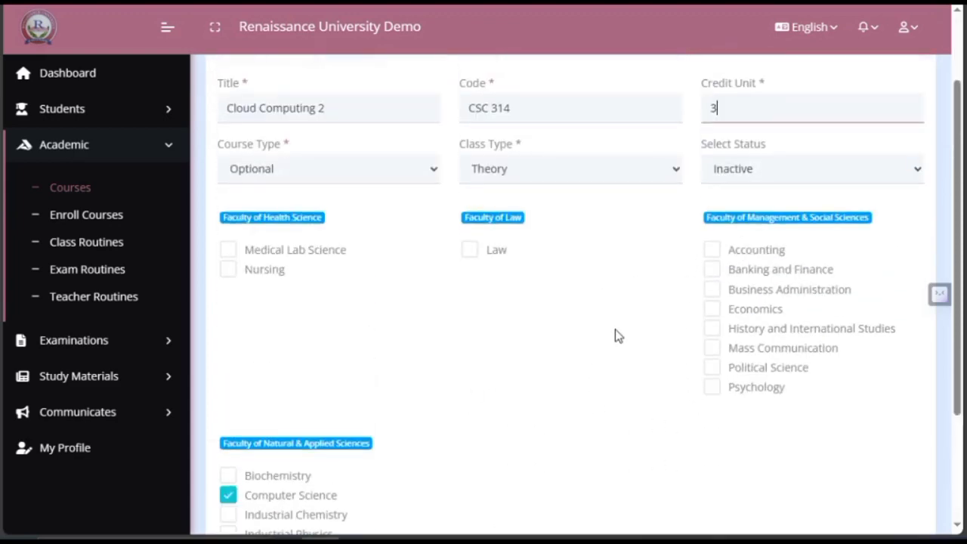
Review the Edit Course form from the Title, Code and Credit Unit fields down to the Natural & Applied Sciences departments
scroll(662, 341, down, 2)
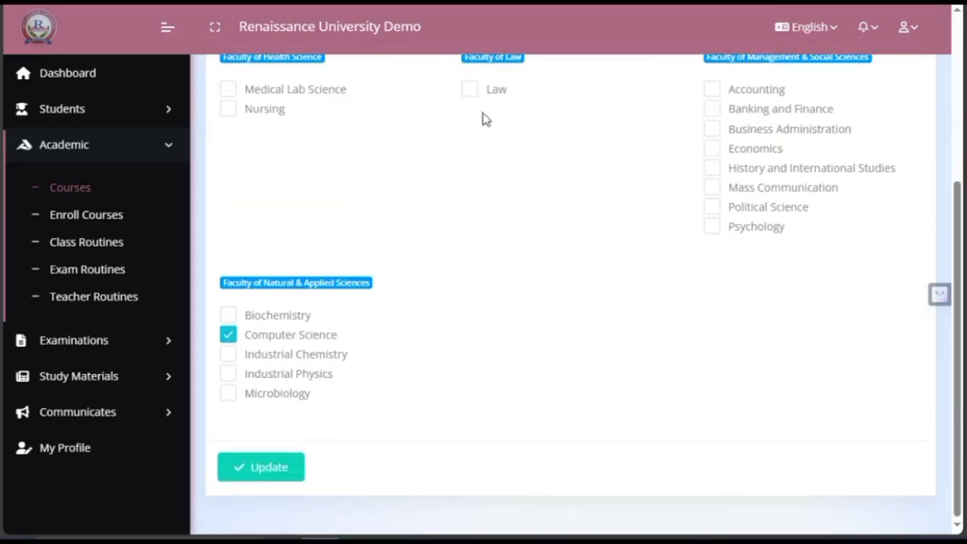
scroll(626, 188, up, 2)
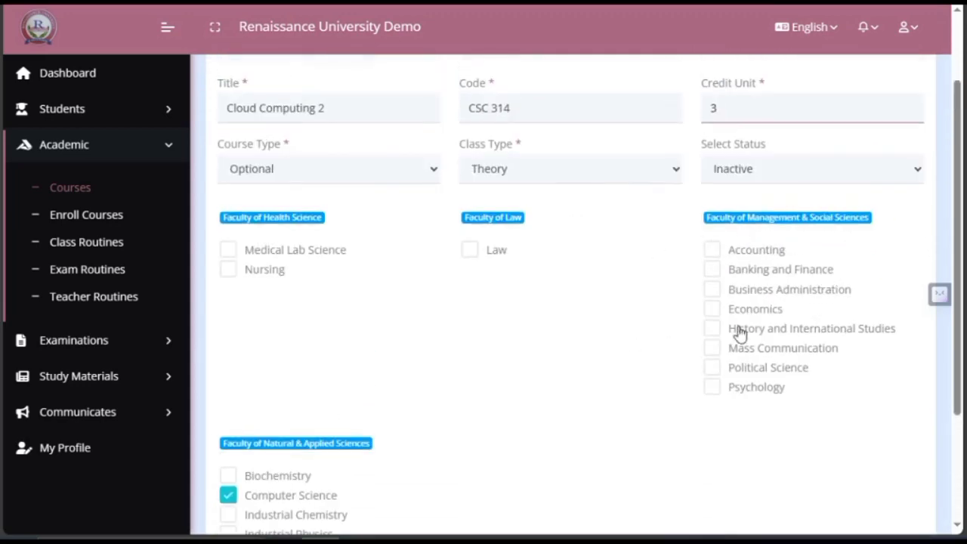
scroll(648, 276, down, 2)
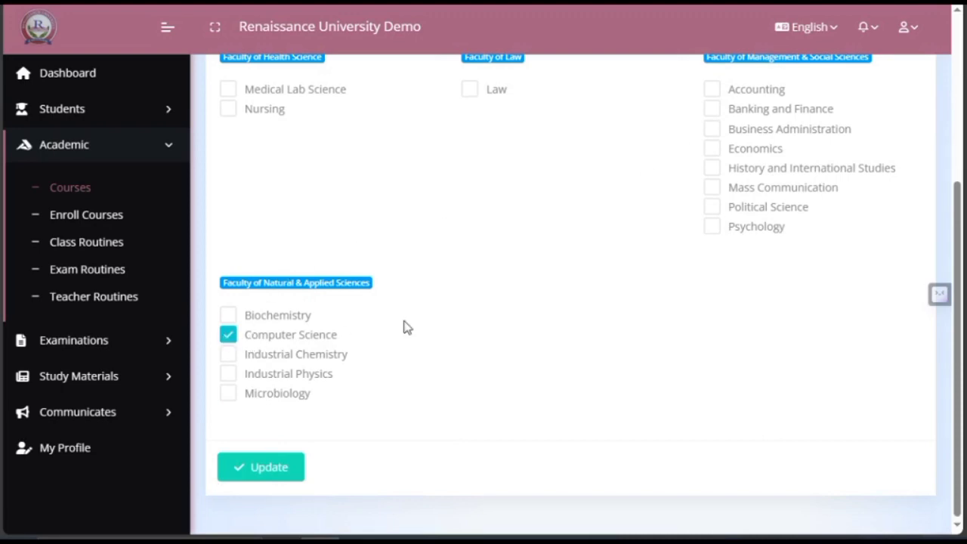
scroll(572, 264, up, 5)
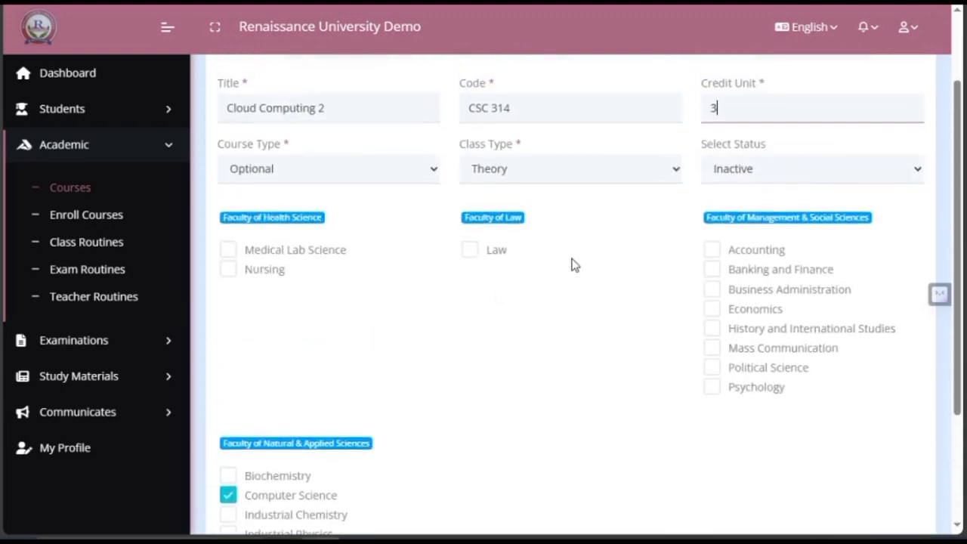
scroll(572, 265, down, 3)
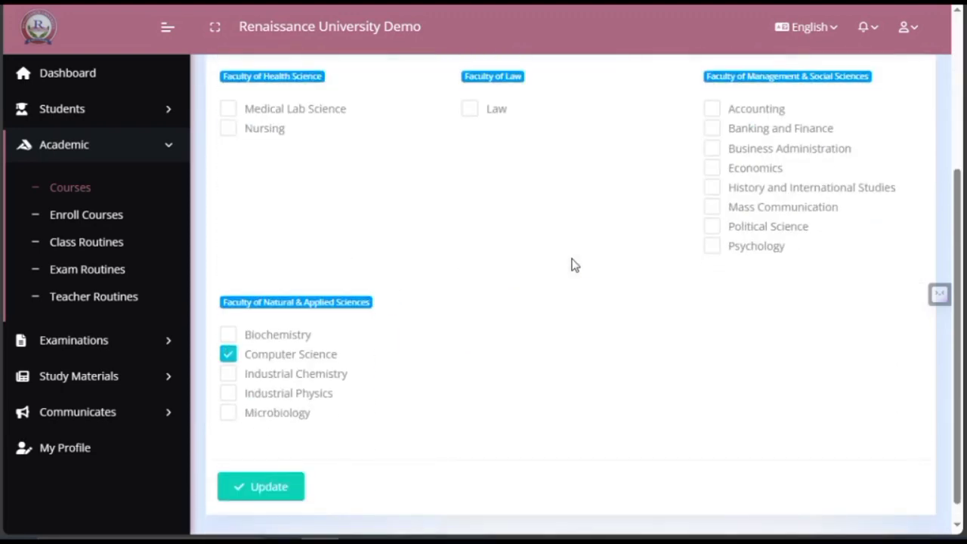
scroll(571, 265, up, 3)
scroll(572, 265, down, 3)
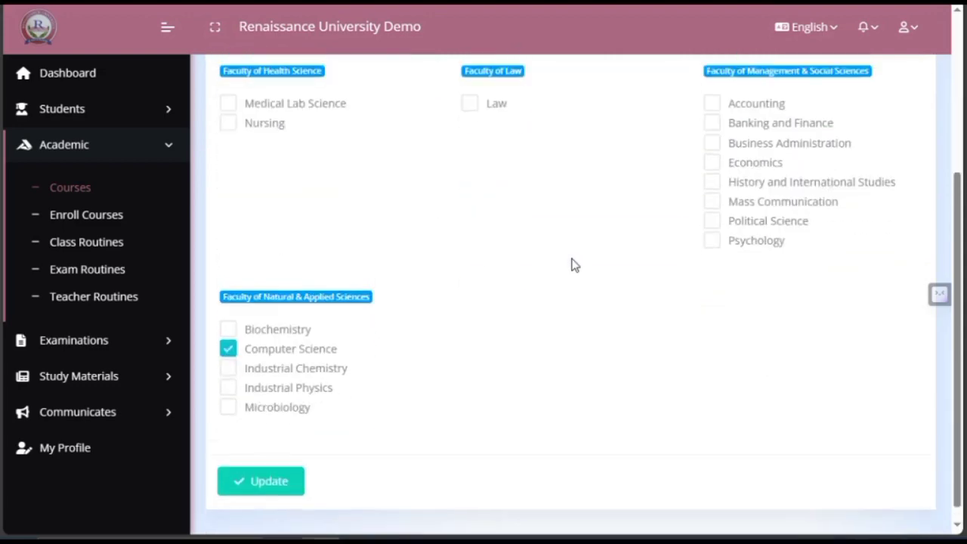
scroll(571, 265, up, 3)
scroll(572, 265, down, 3)
scroll(572, 218, up, 3)
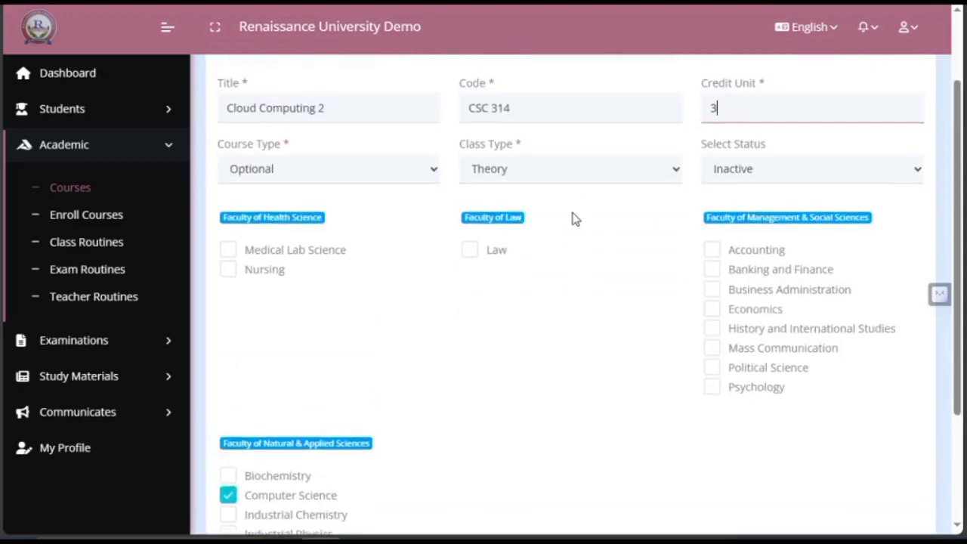
scroll(572, 218, down, 3)
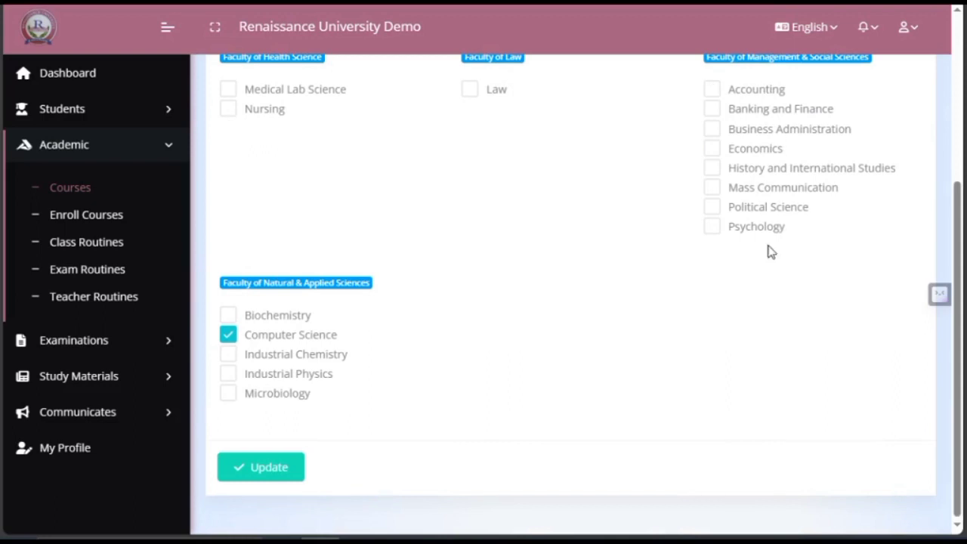
scroll(438, 155, up, 3)
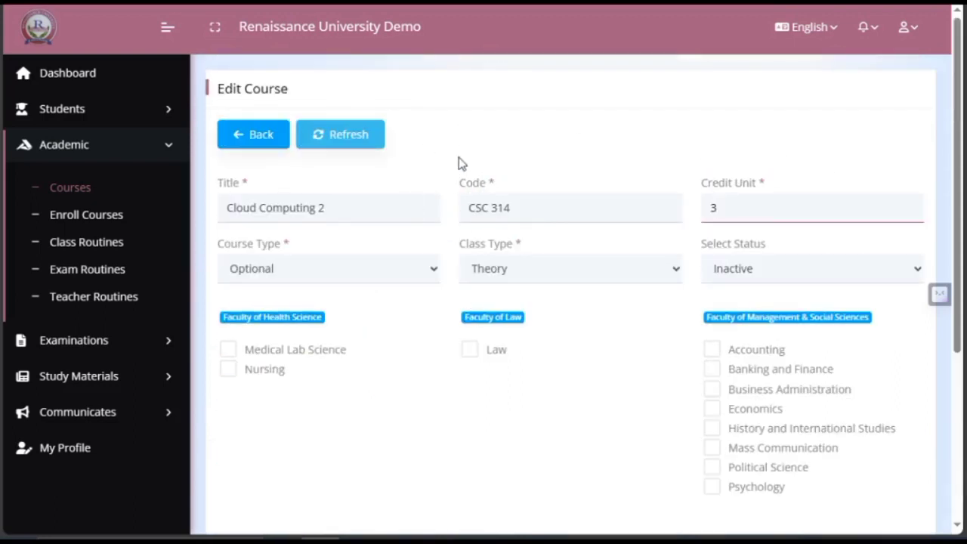
Examine the Title entry, the course type, class type and status selections, and the departments ticked under each faculty
click(410, 215)
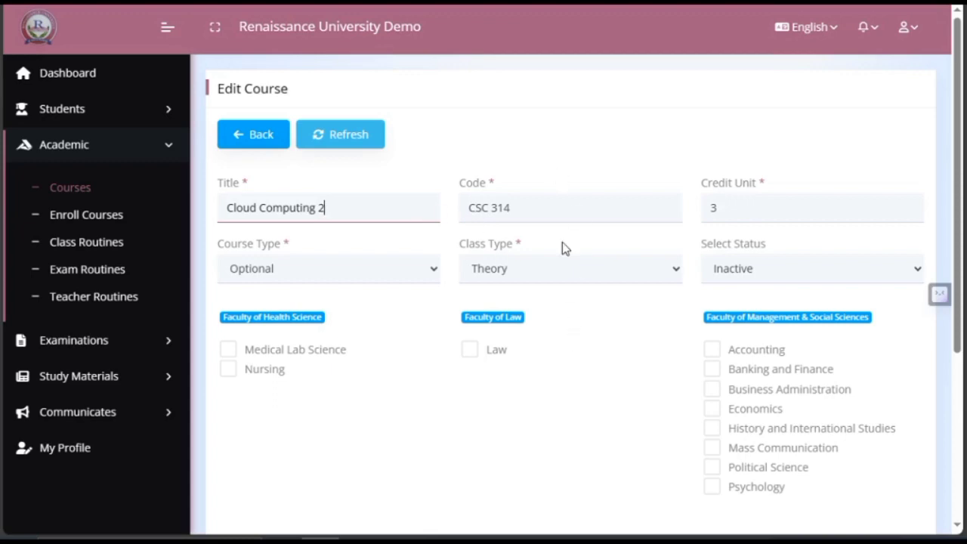
scroll(562, 243, down, 3)
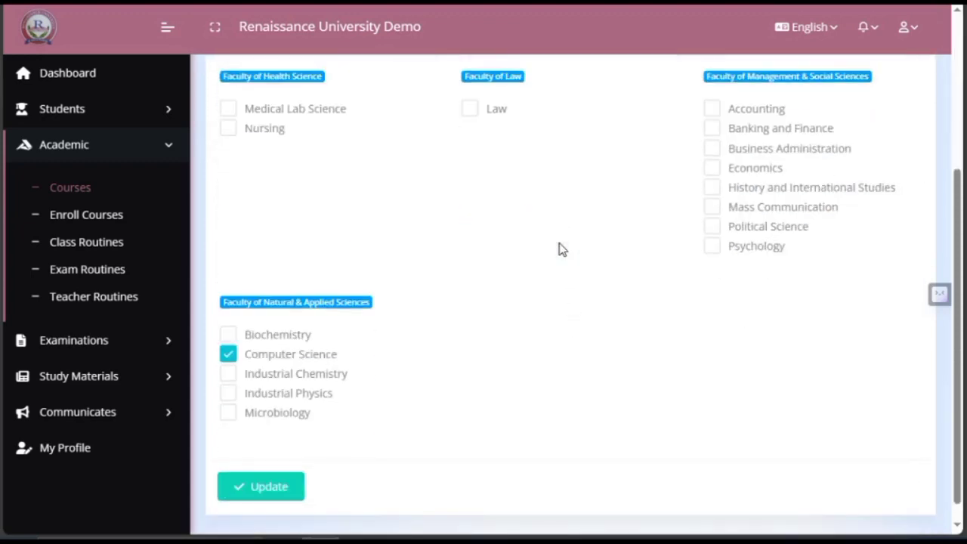
scroll(562, 250, up, 1)
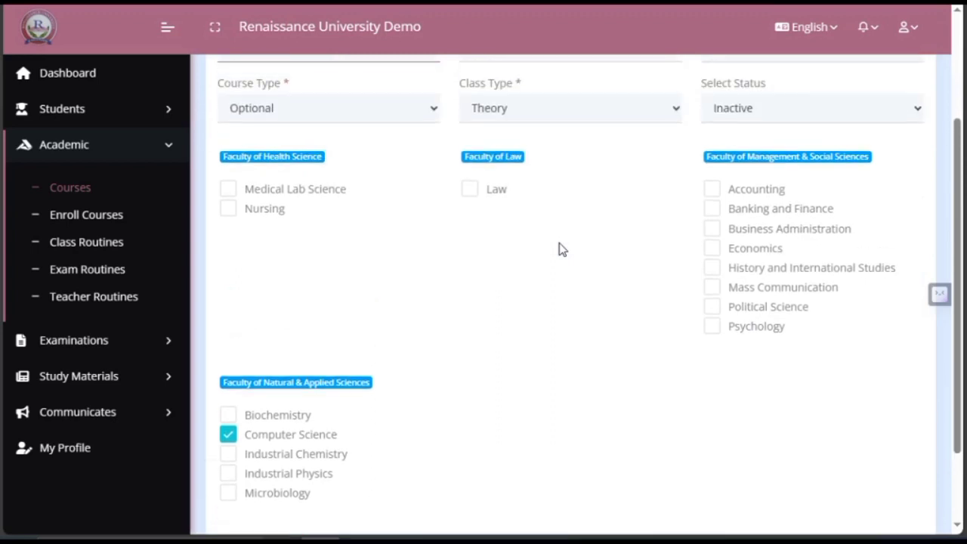
scroll(608, 257, down, 1)
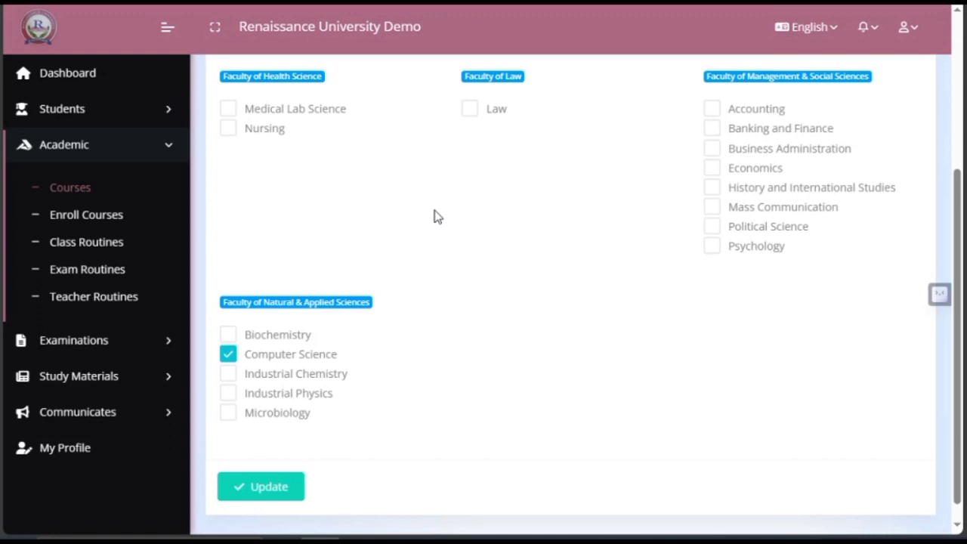
scroll(526, 240, up, 5)
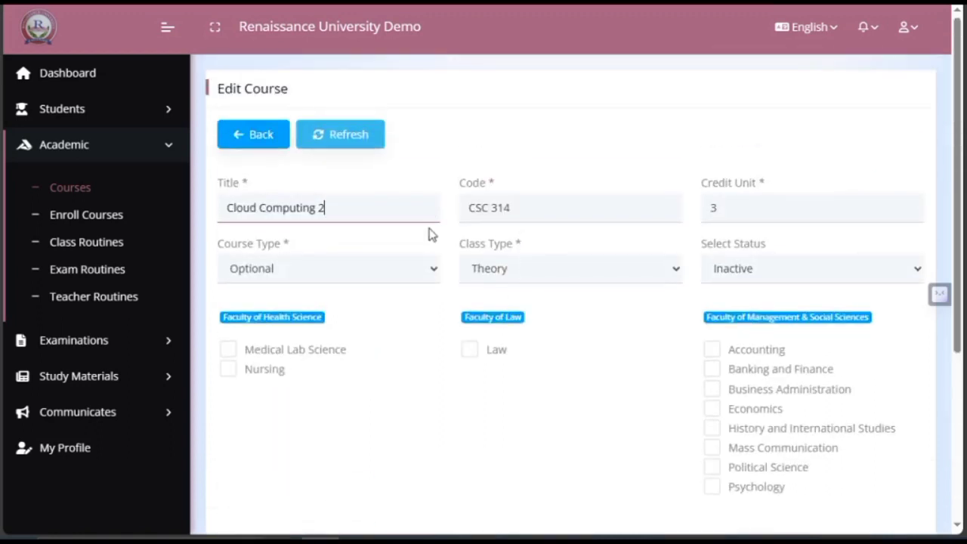
scroll(282, 86, down, 1)
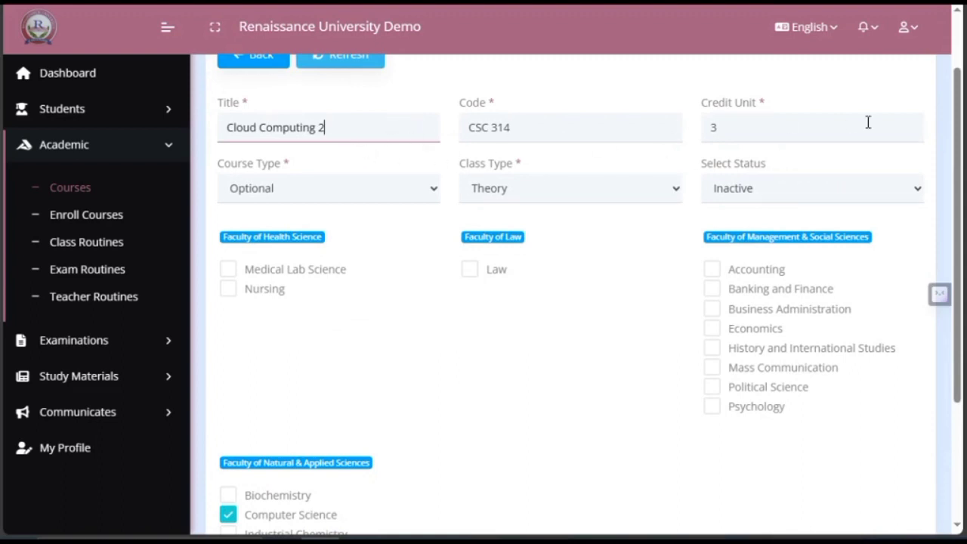
scroll(453, 276, down, 3)
scroll(420, 317, up, 4)
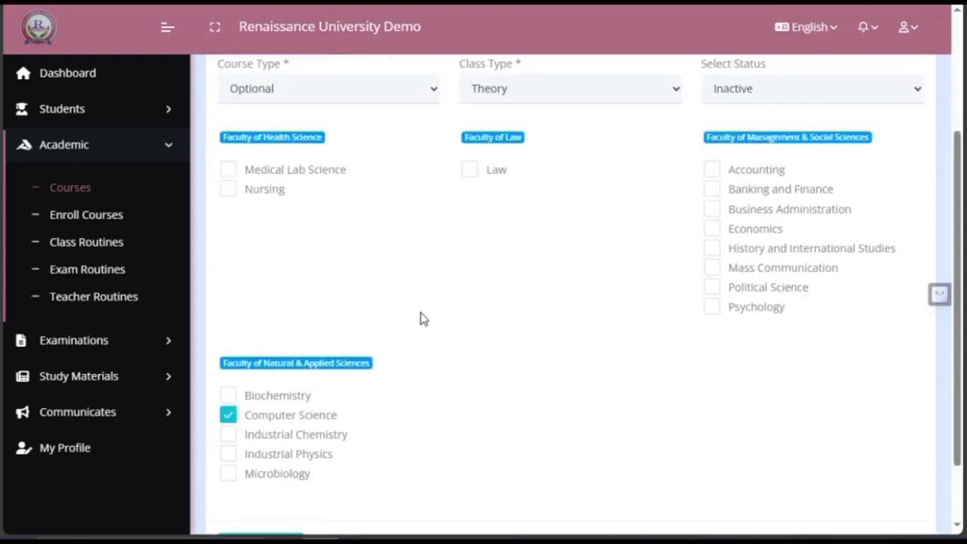
scroll(425, 359, down, 3)
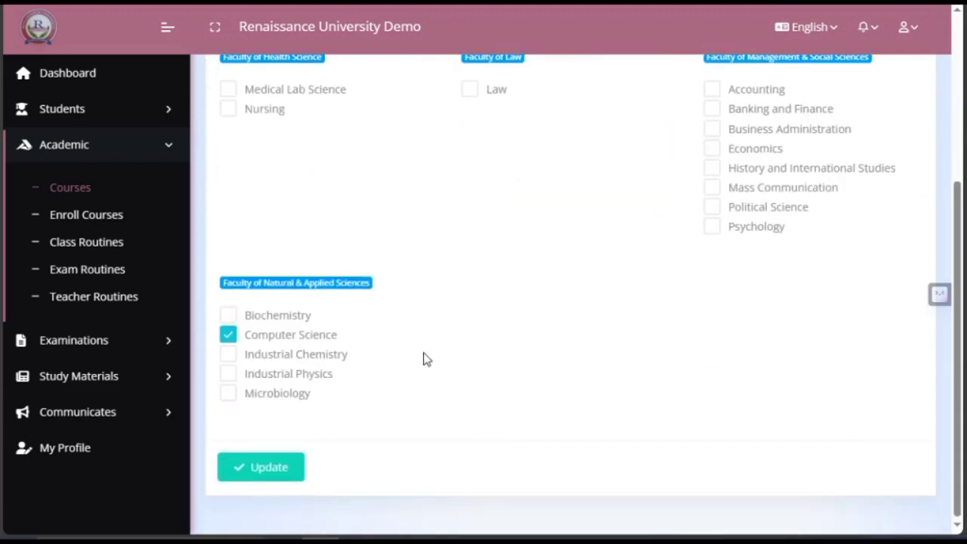
Assign the course to the Psychology department under Management & Social Sciences and to Law under the Faculty of Law
scroll(425, 358, up, 1)
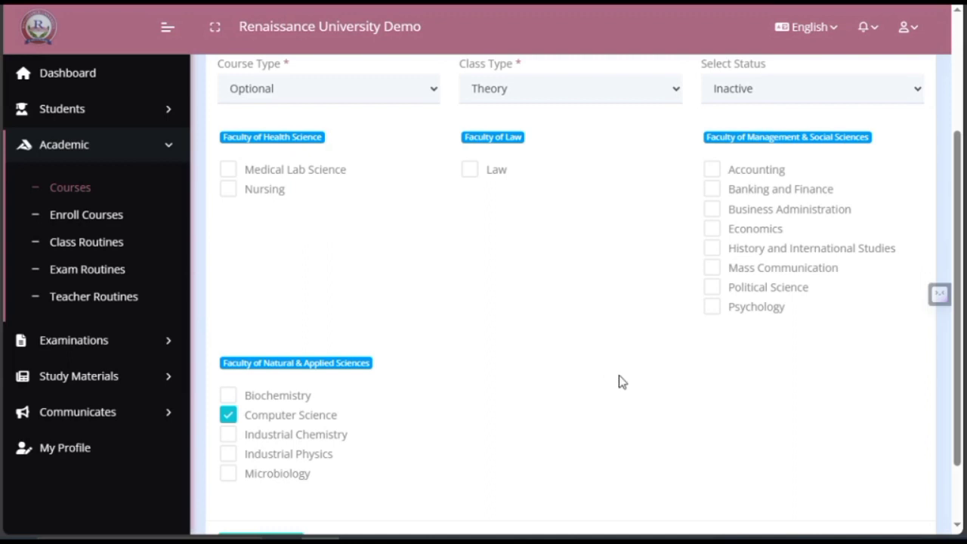
scroll(619, 378, up, 2)
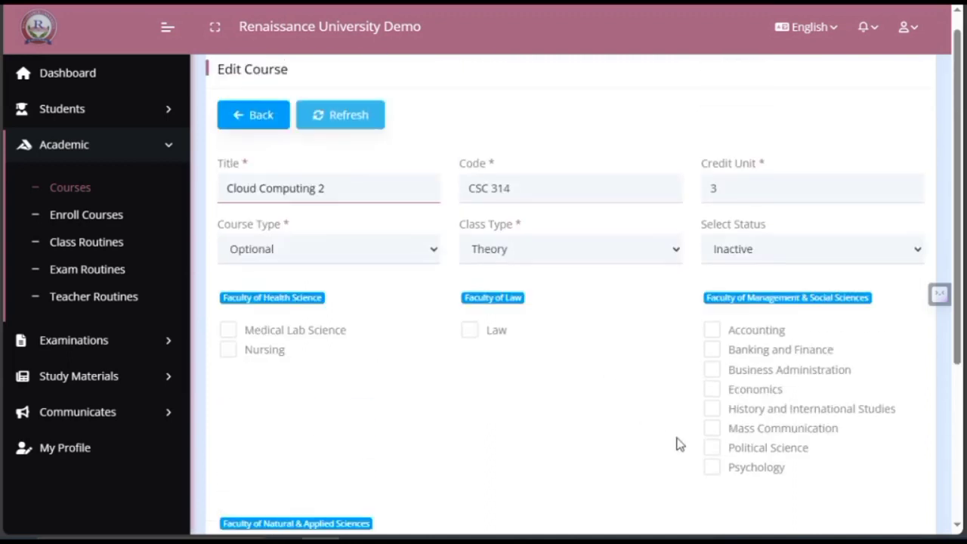
scroll(677, 442, down, 1)
click(711, 388)
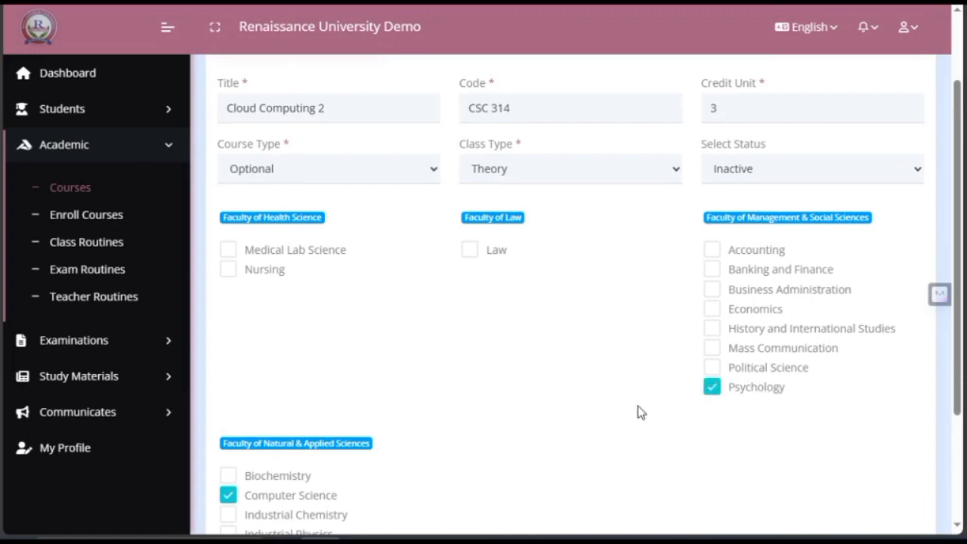
double_click(470, 251)
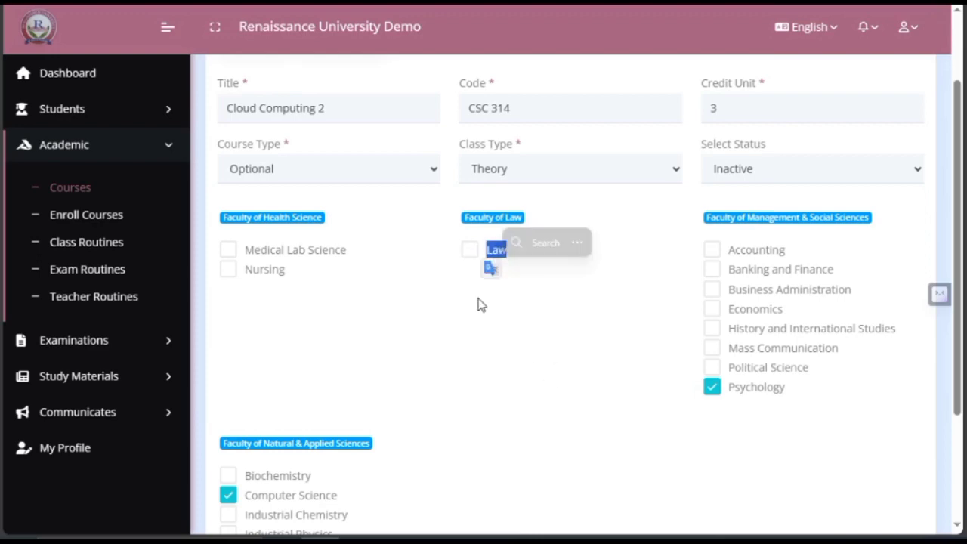
click(469, 250)
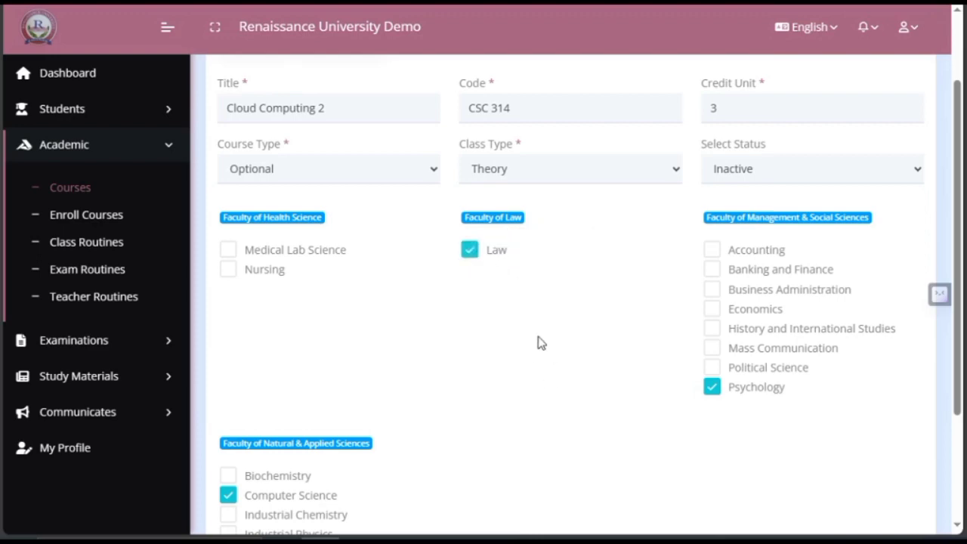
Check the ticked departments across all four faculties against the course details above them
scroll(546, 349, down, 2)
scroll(546, 349, up, 3)
scroll(546, 349, down, 3)
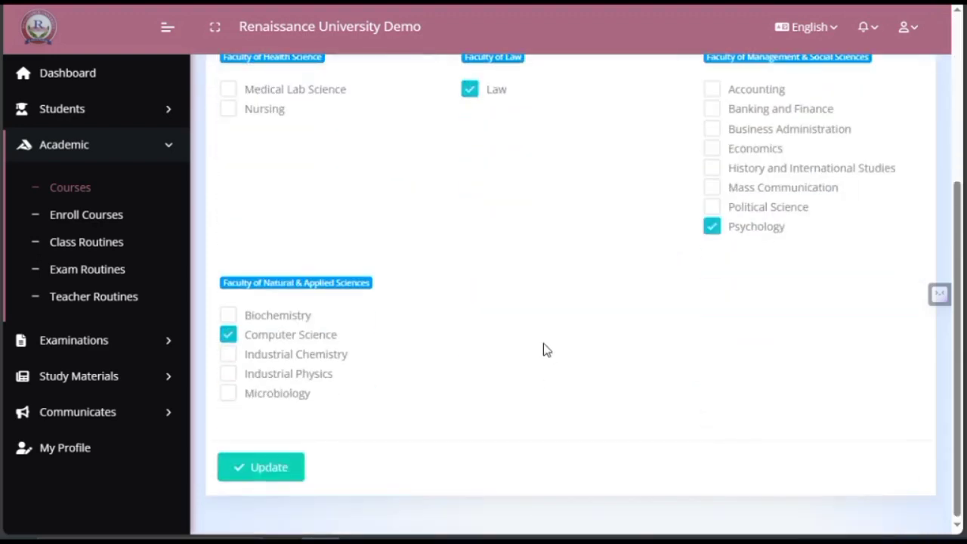
scroll(546, 349, up, 3)
scroll(544, 347, down, 3)
scroll(544, 348, up, 3)
scroll(544, 348, down, 3)
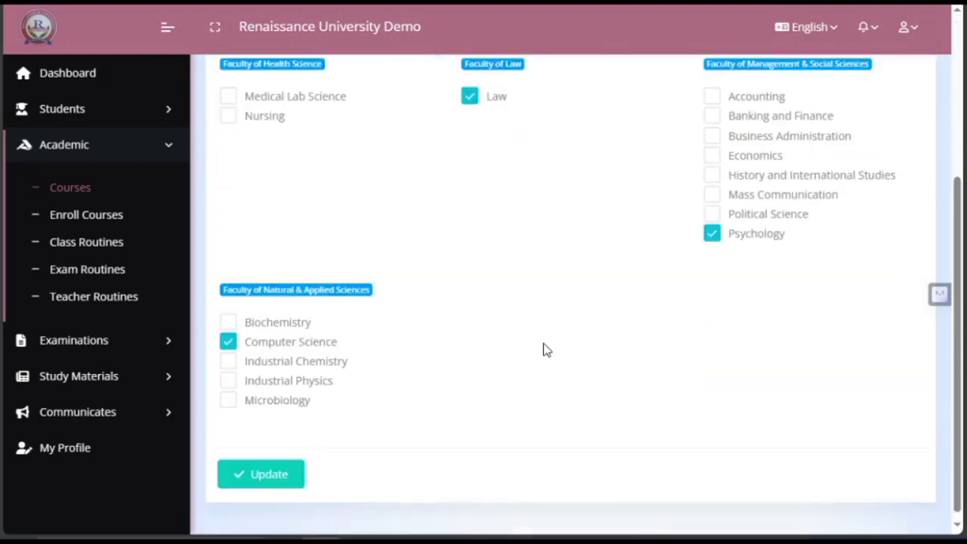
scroll(544, 347, up, 3)
scroll(544, 348, down, 3)
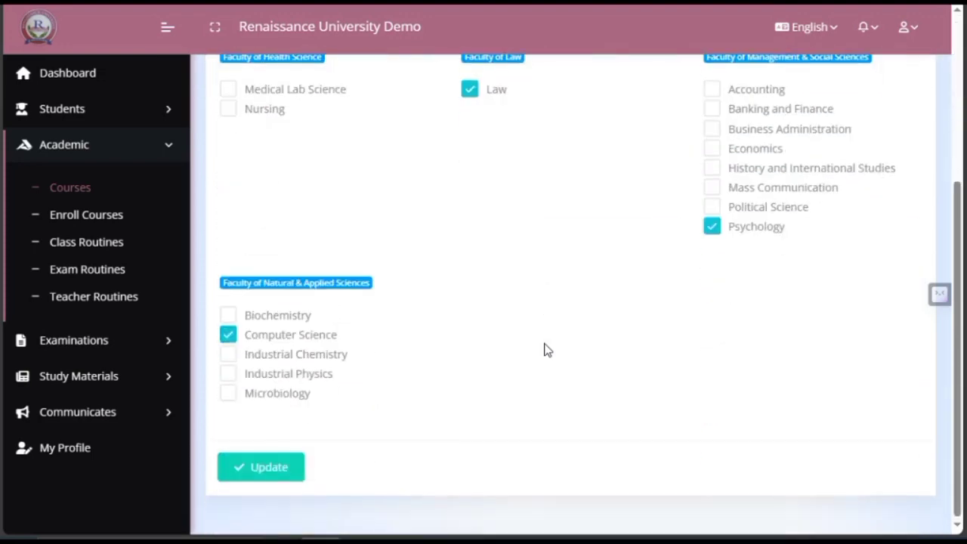
scroll(543, 348, up, 3)
scroll(547, 350, up, 1)
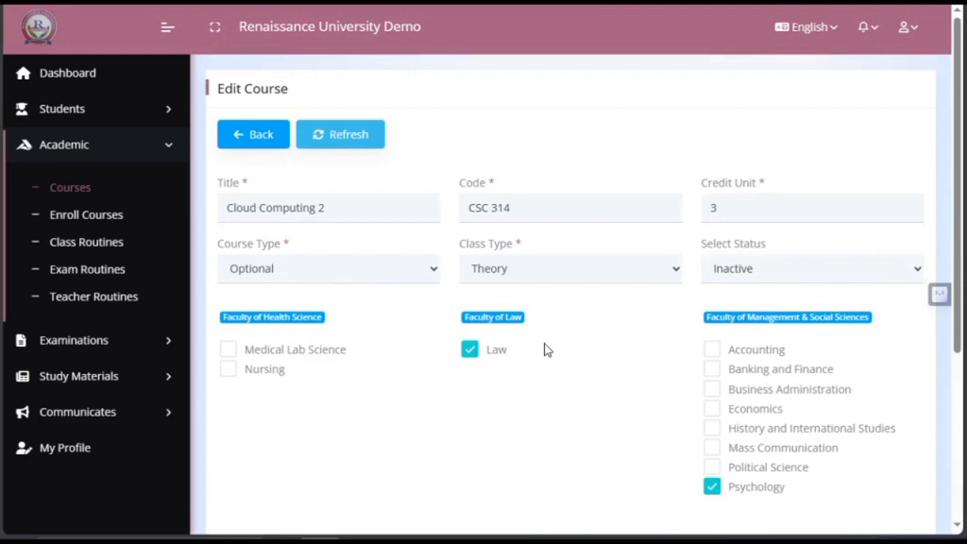
Remove the Law department from the course's assignments
scroll(547, 350, down, 3)
scroll(547, 349, up, 2)
scroll(547, 350, down, 2)
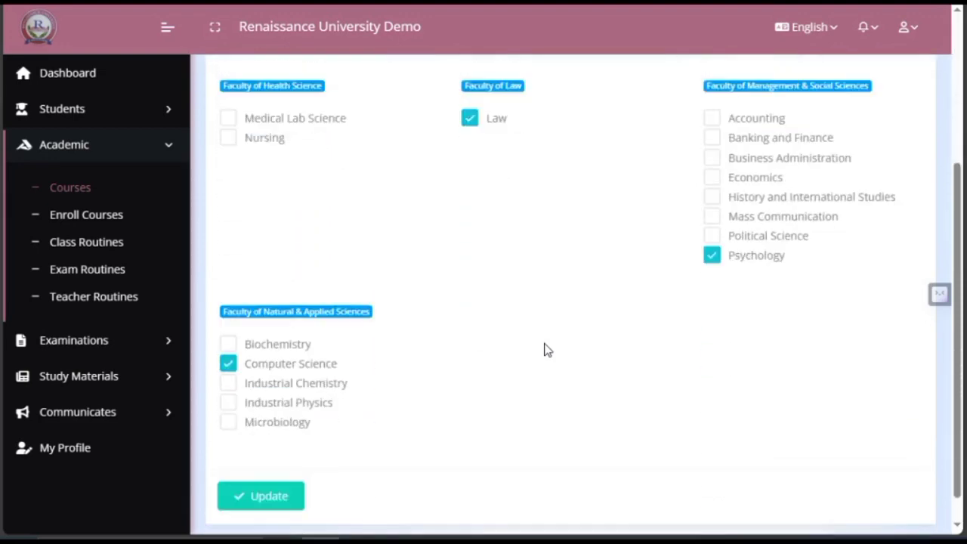
scroll(545, 349, up, 1)
click(469, 189)
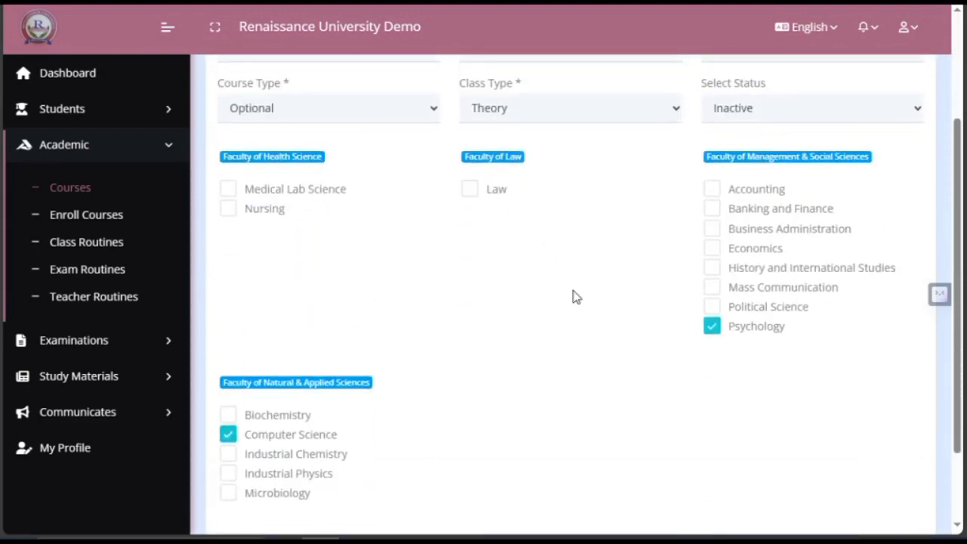
Recheck the whole course form, including the remaining department assignments, the update option and the Title and Code entries
scroll(557, 327, up, 2)
scroll(751, 302, down, 3)
scroll(548, 293, up, 2)
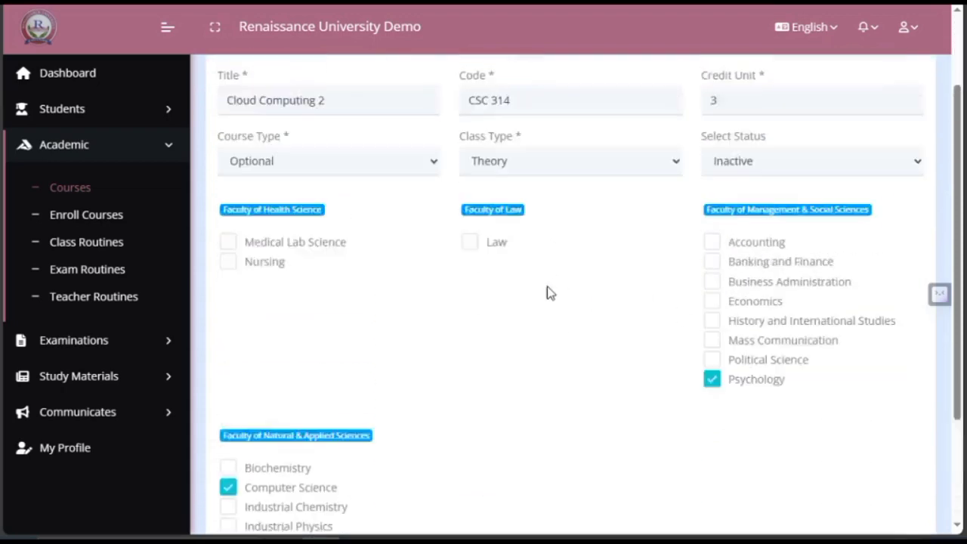
scroll(551, 293, up, 1)
scroll(518, 392, down, 3)
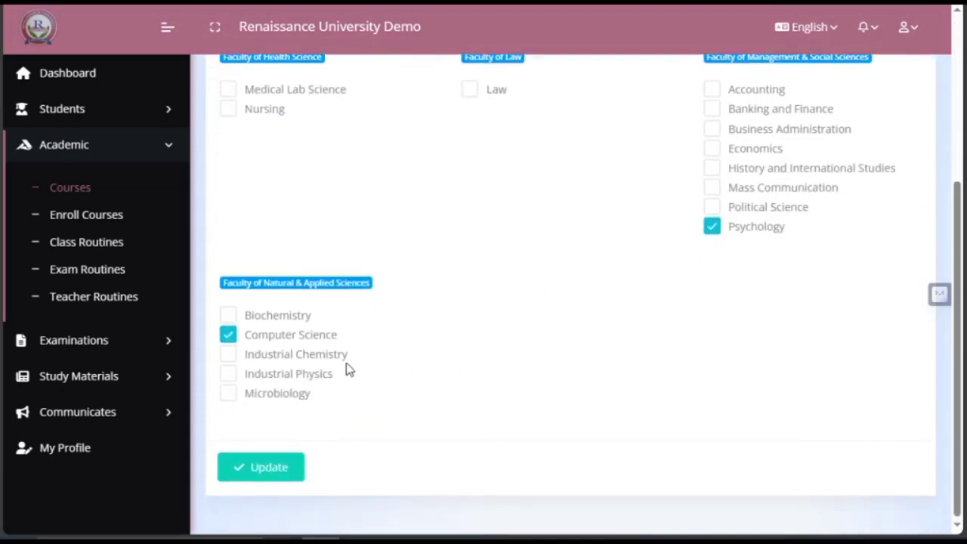
scroll(557, 339, up, 3)
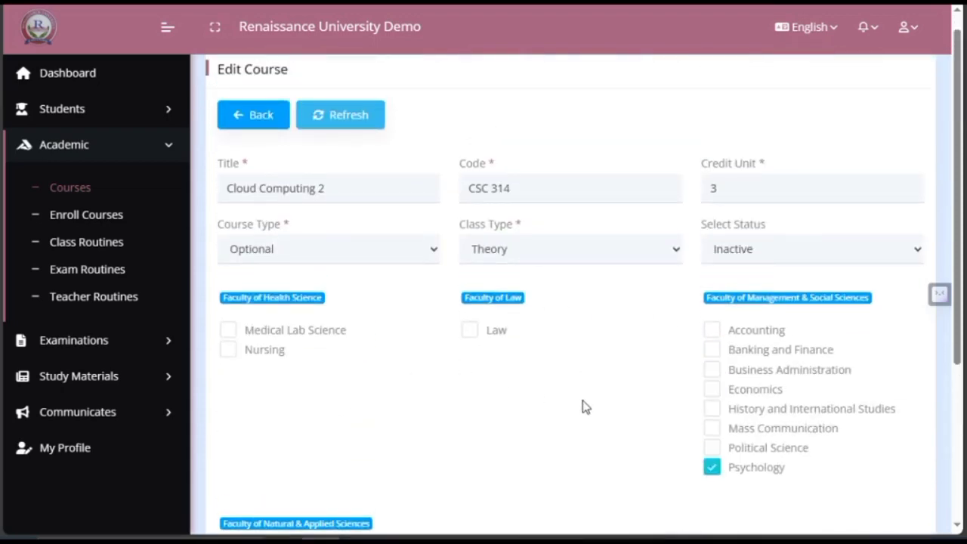
scroll(581, 407, down, 3)
scroll(556, 407, up, 4)
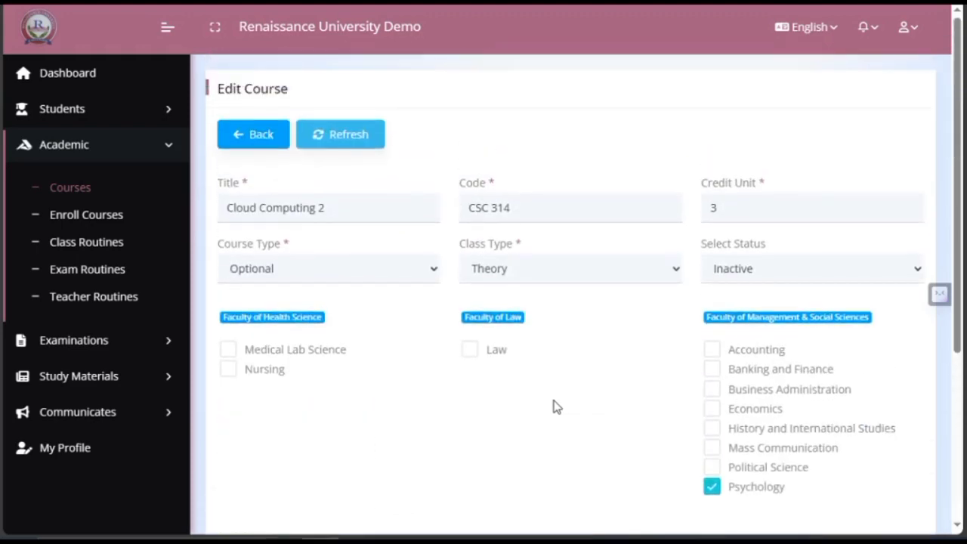
scroll(556, 406, down, 3)
scroll(556, 406, up, 4)
scroll(580, 312, down, 3)
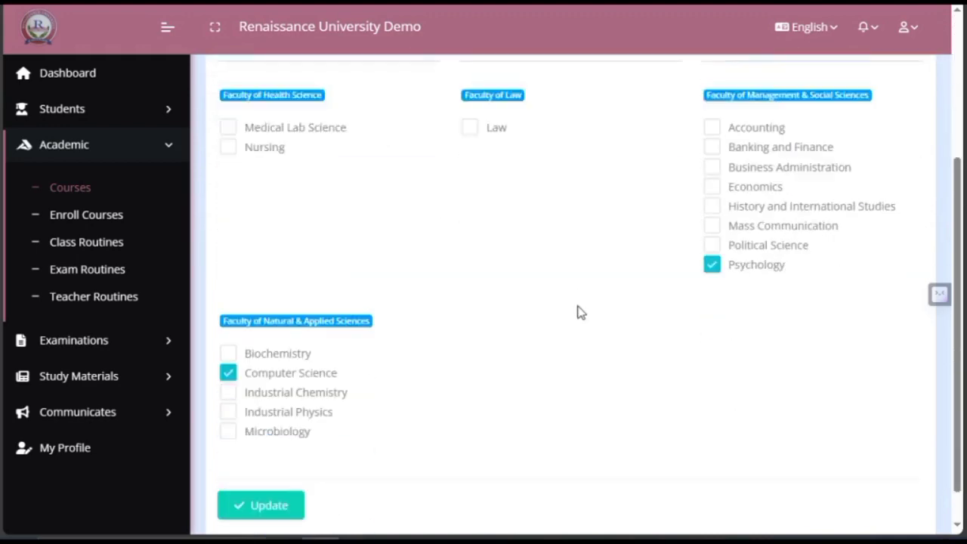
scroll(580, 312, up, 4)
scroll(578, 310, down, 3)
scroll(578, 311, up, 4)
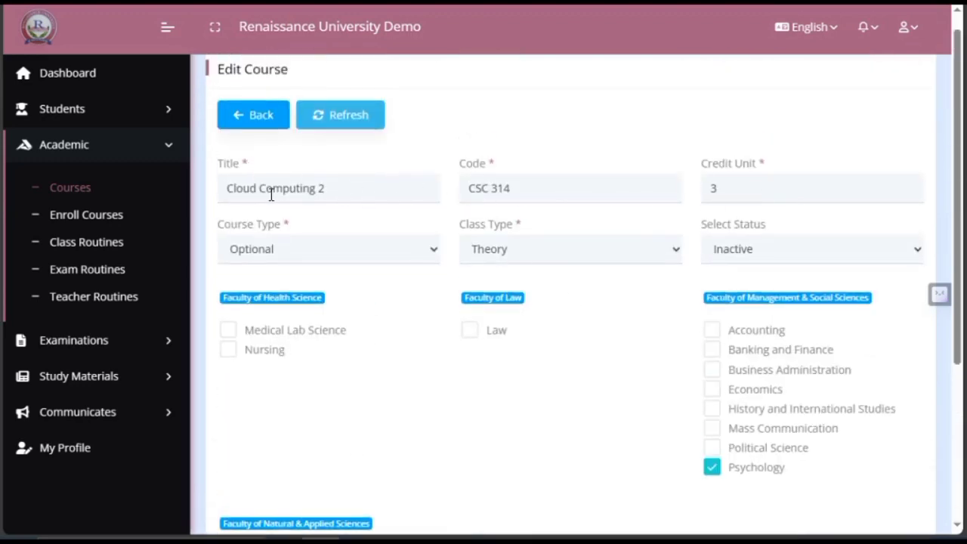
click(611, 196)
click(335, 188)
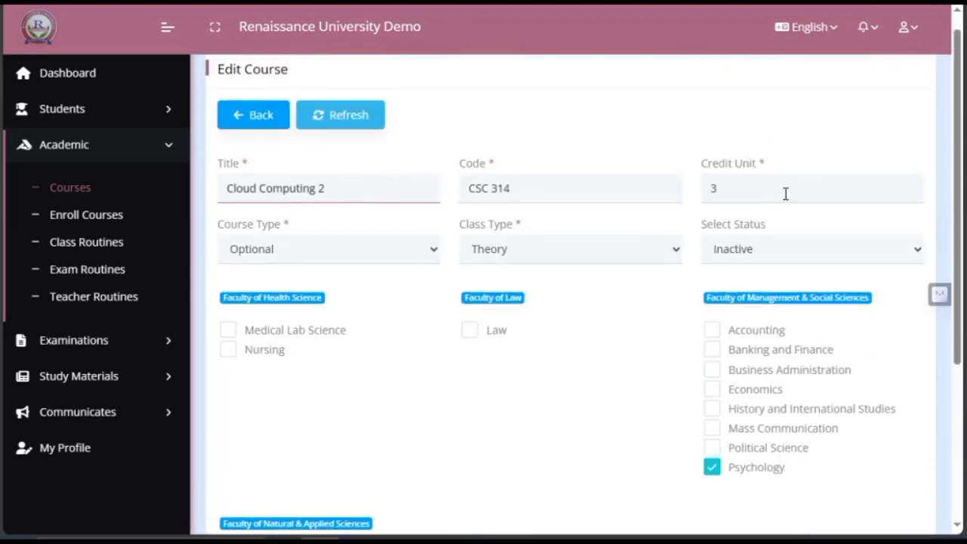
Check the edited Title and Credit Unit entries, and look over the assigned departments down to the update option
double_click(785, 194)
click(425, 184)
click(799, 181)
click(432, 182)
click(789, 185)
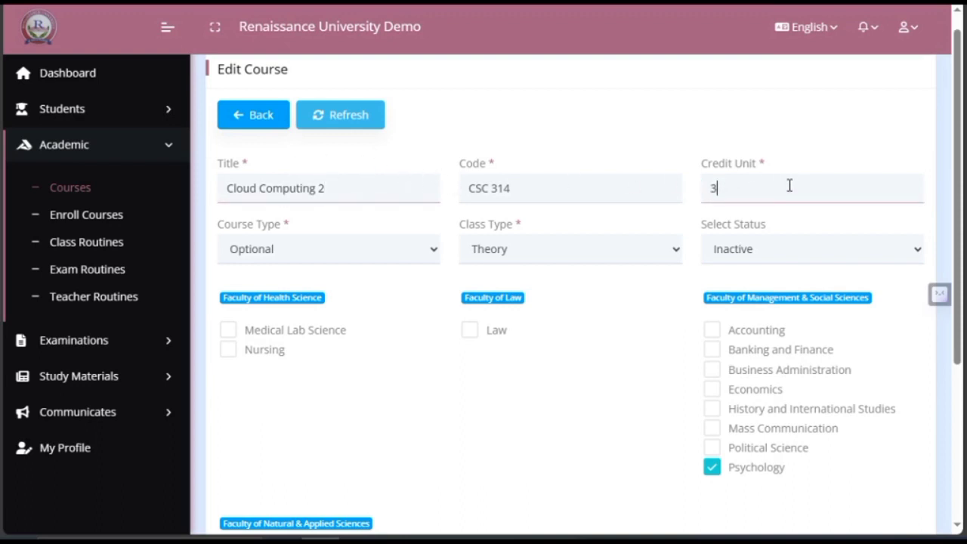
click(388, 185)
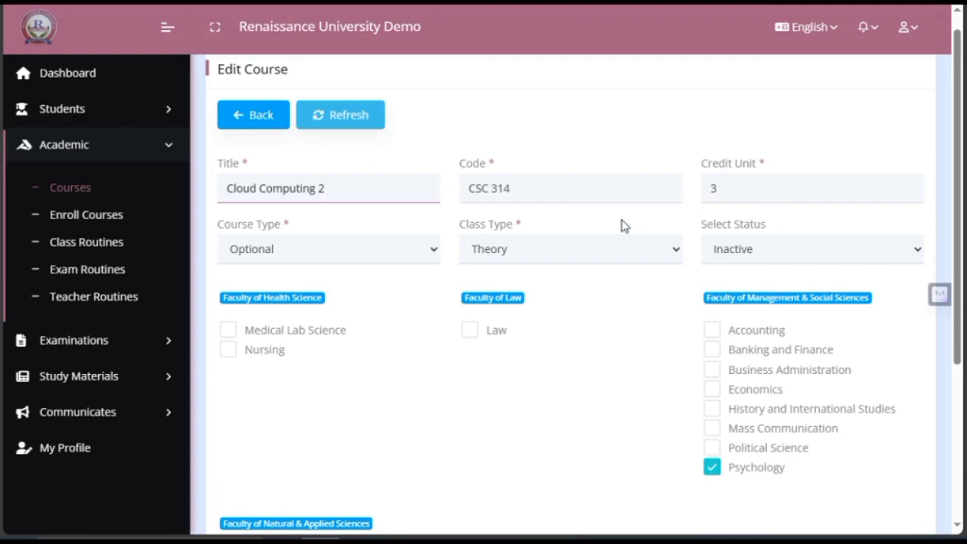
scroll(621, 225, down, 3)
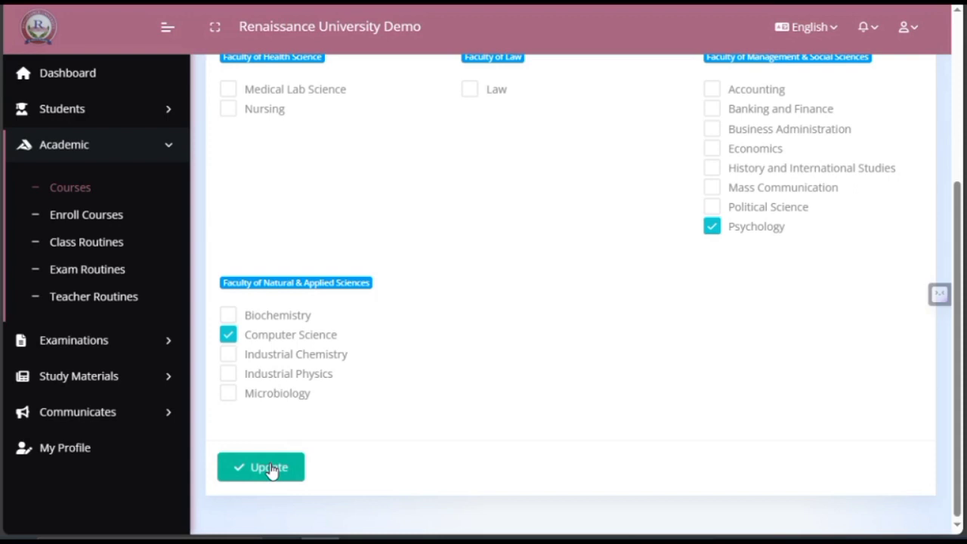
scroll(453, 343, up, 3)
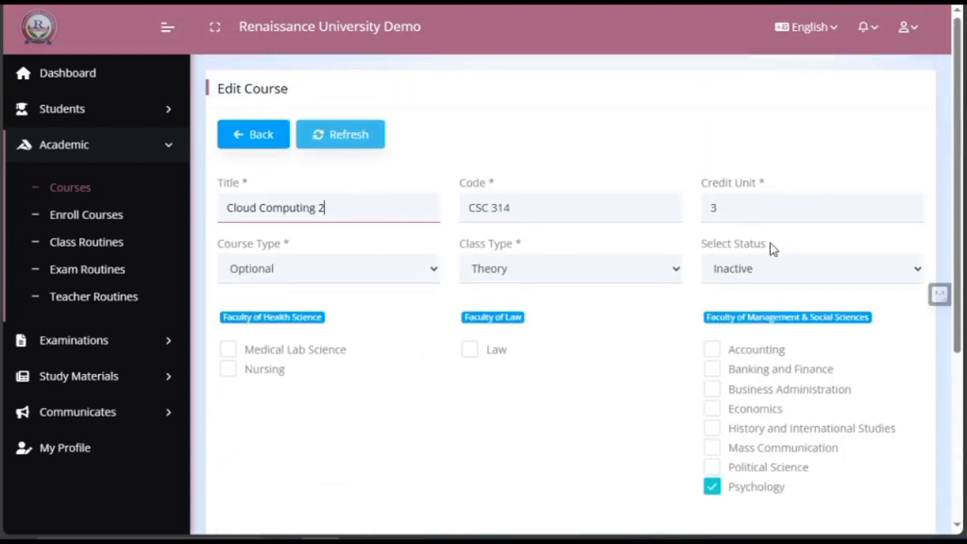
Go over the Credit Unit, Title and Code entries again together with the ticked departments and the update option
click(770, 215)
click(347, 212)
click(563, 206)
click(295, 211)
click(554, 205)
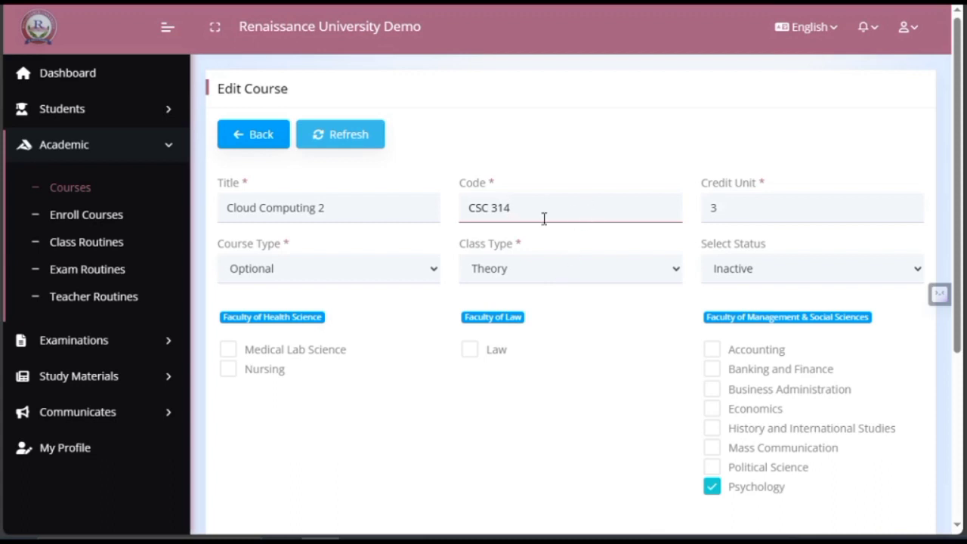
scroll(544, 217, down, 1)
scroll(543, 219, down, 2)
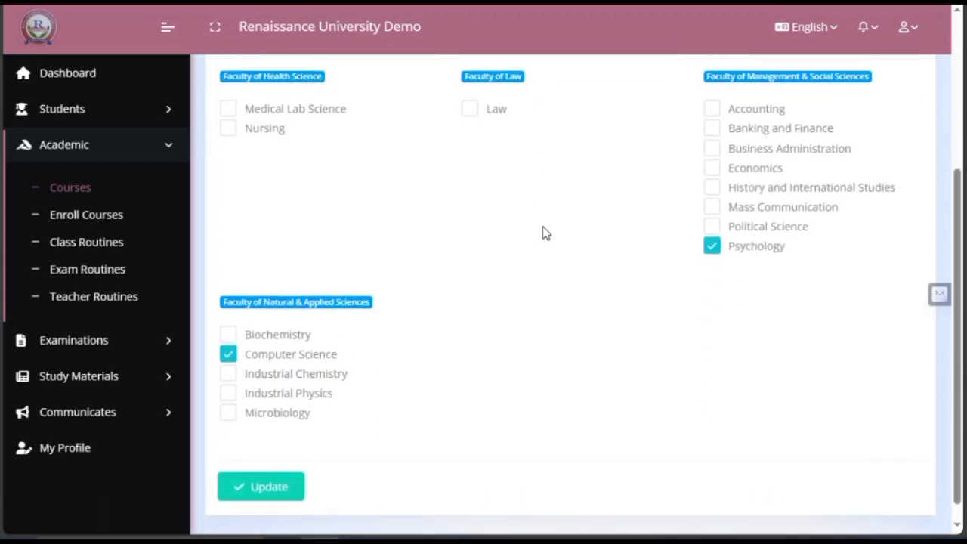
click(289, 486)
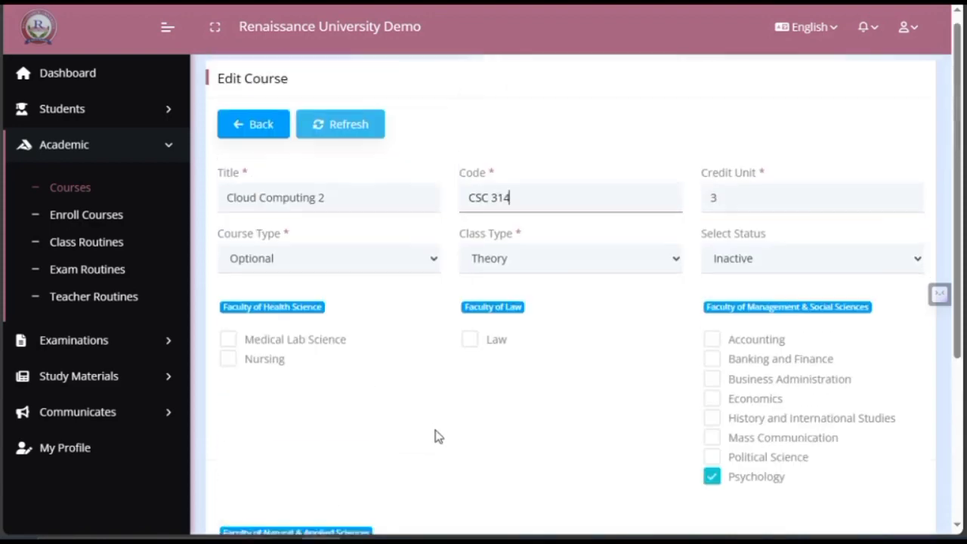
scroll(504, 401, down, 3)
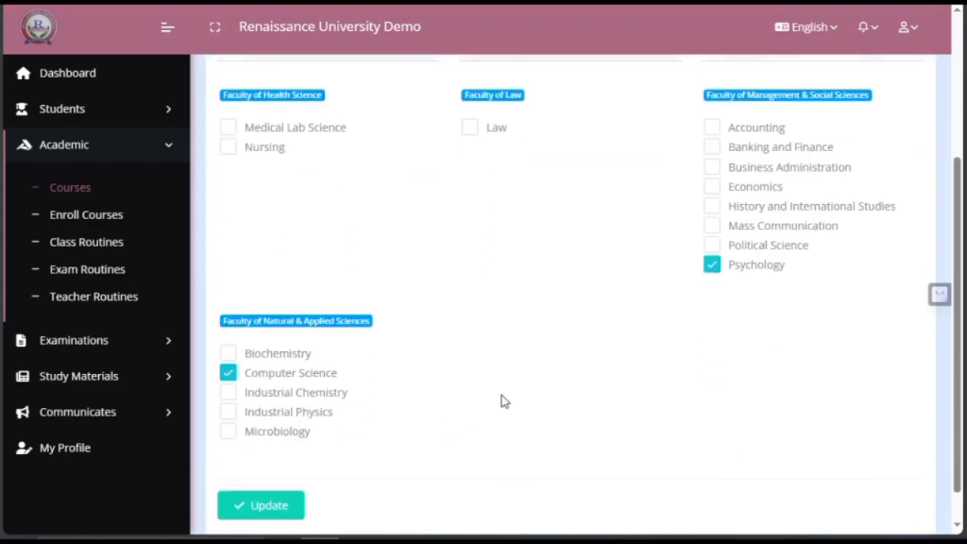
scroll(504, 401, up, 2)
scroll(505, 401, down, 2)
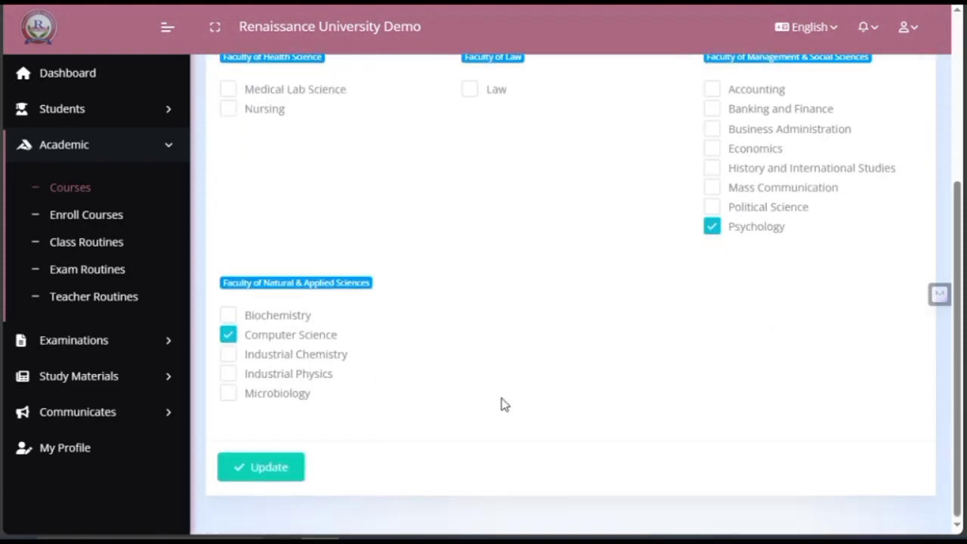
click(276, 466)
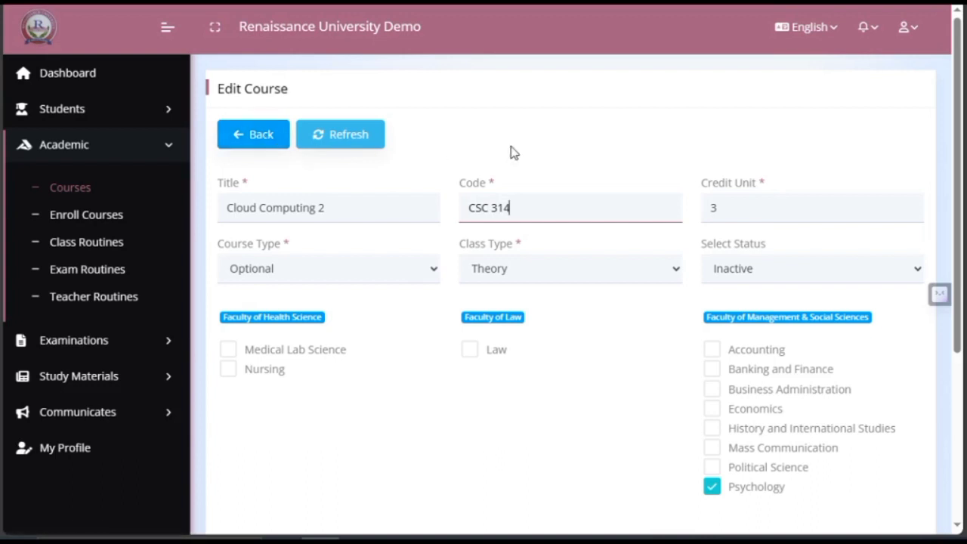
Reload the course edit form to discard the unsaved changes, and review its fields and department assignments
click(349, 143)
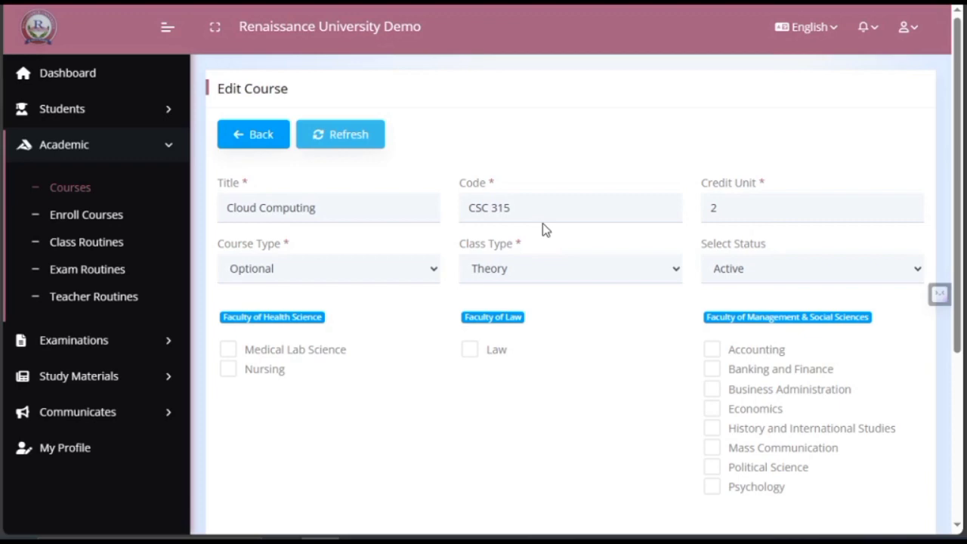
scroll(561, 233, down, 2)
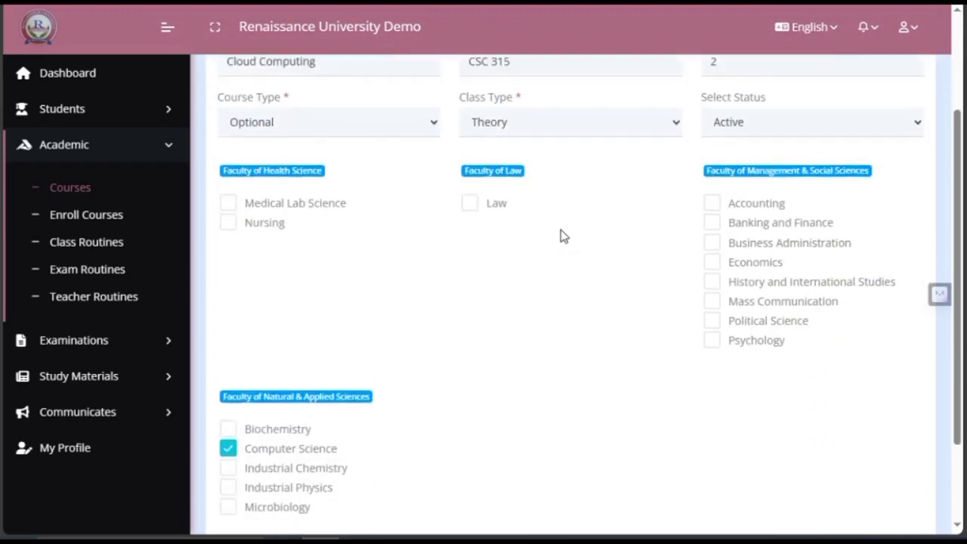
scroll(561, 235, up, 2)
scroll(561, 244, down, 3)
scroll(561, 256, up, 3)
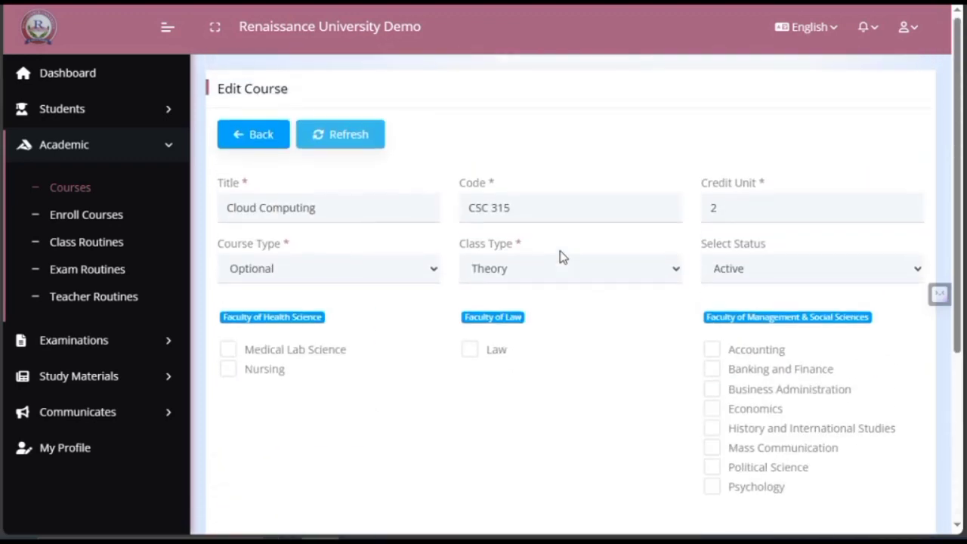
scroll(555, 295, down, 3)
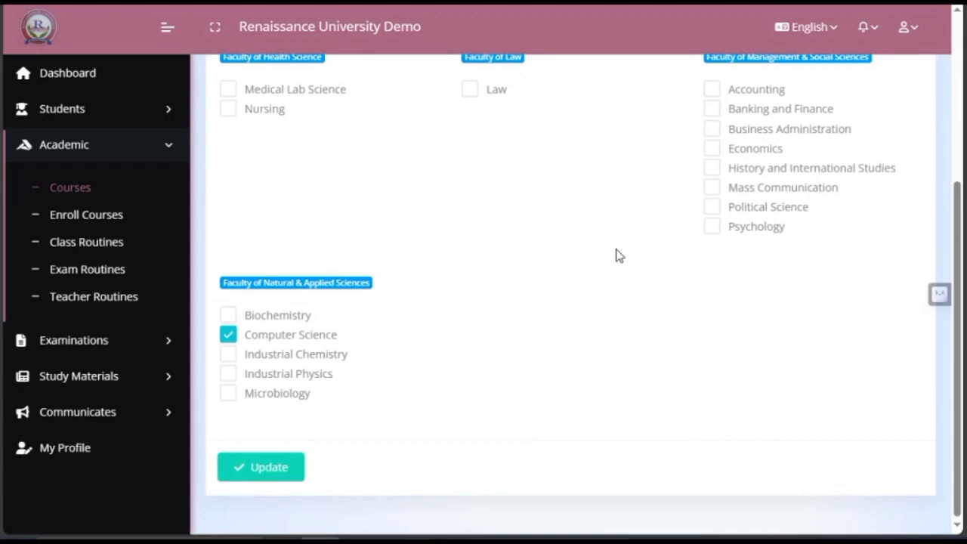
scroll(616, 255, up, 3)
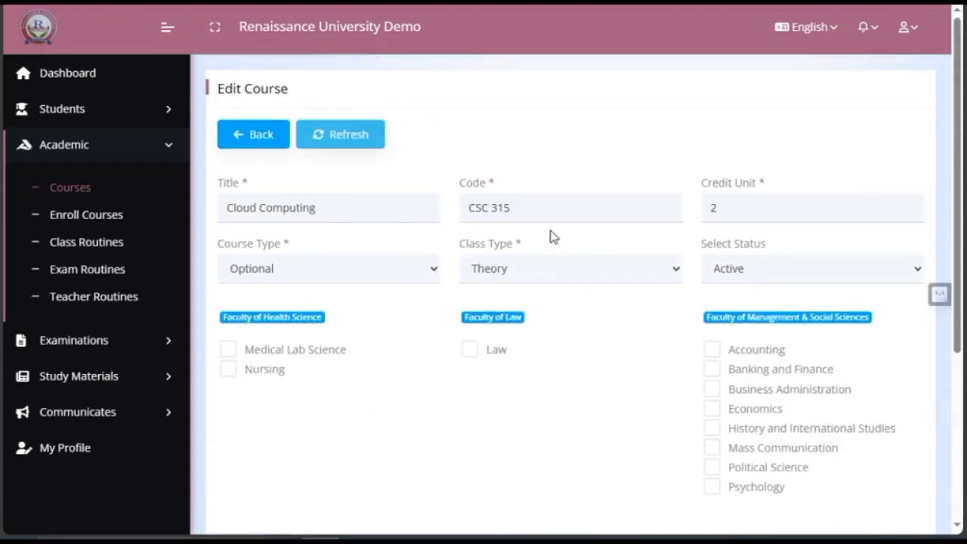
click(524, 214)
scroll(434, 395, down, 3)
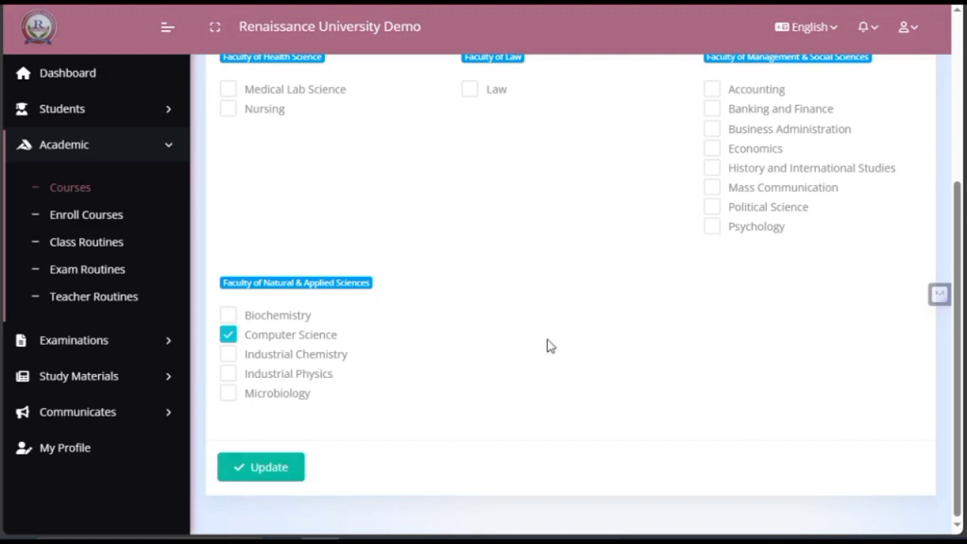
scroll(563, 313, up, 3)
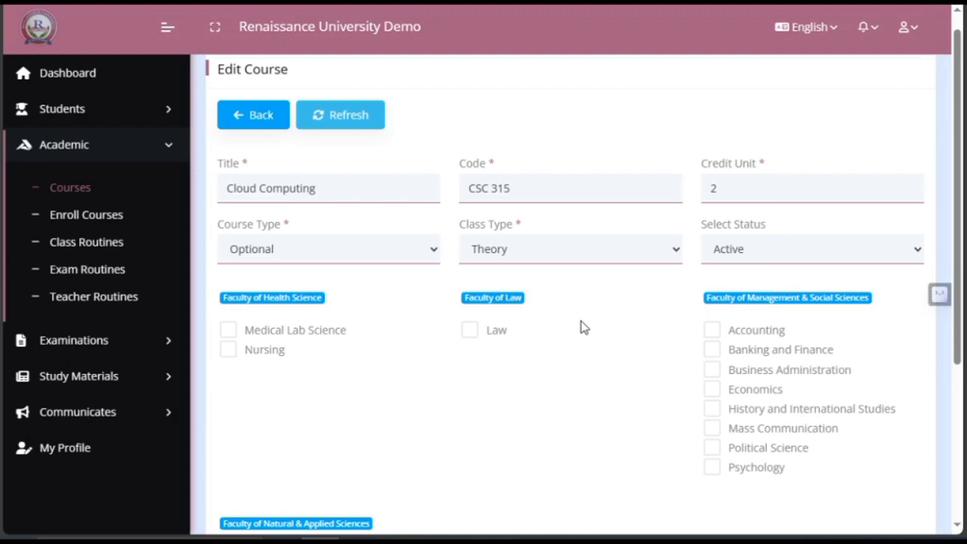
Return to the course list and look over the courses on its first page
key(alt+Left)
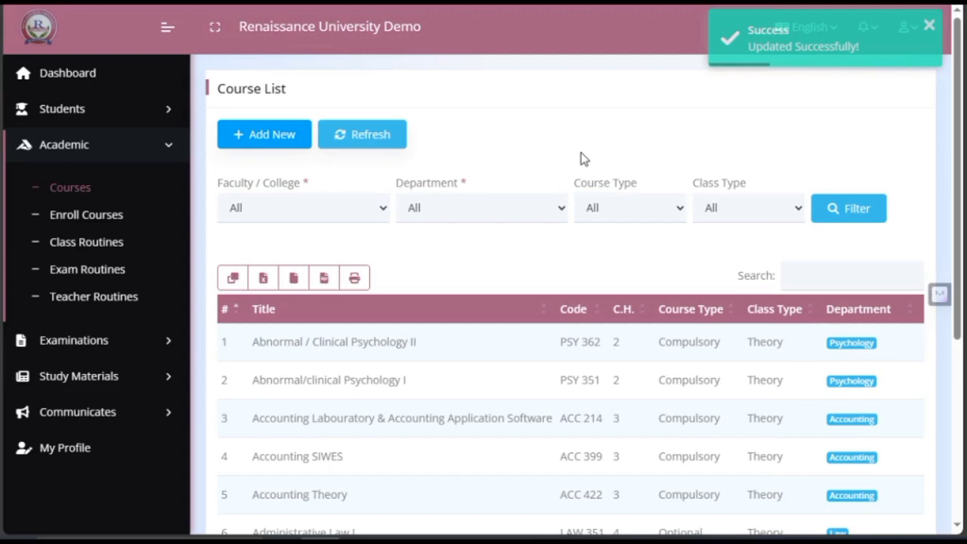
click(792, 273)
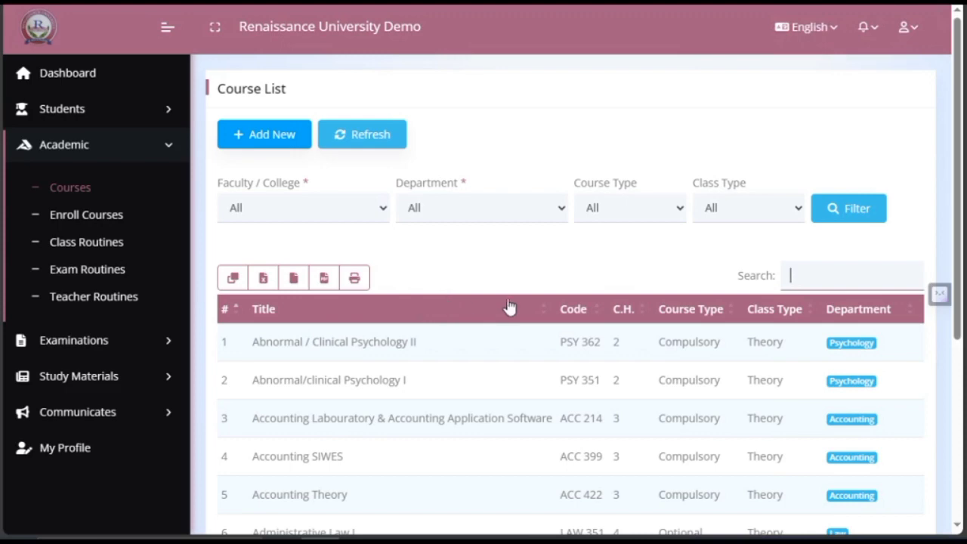
scroll(522, 329, down, 3)
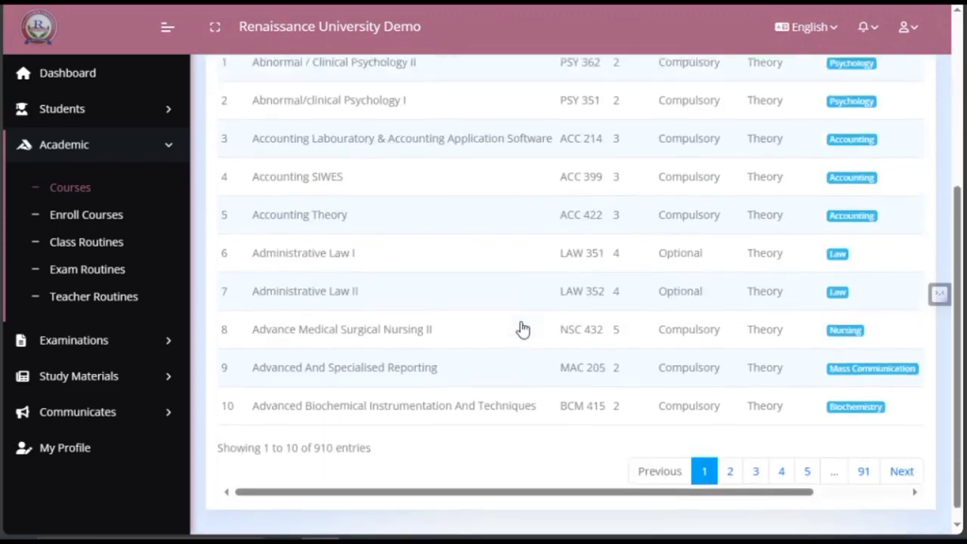
scroll(523, 329, up, 4)
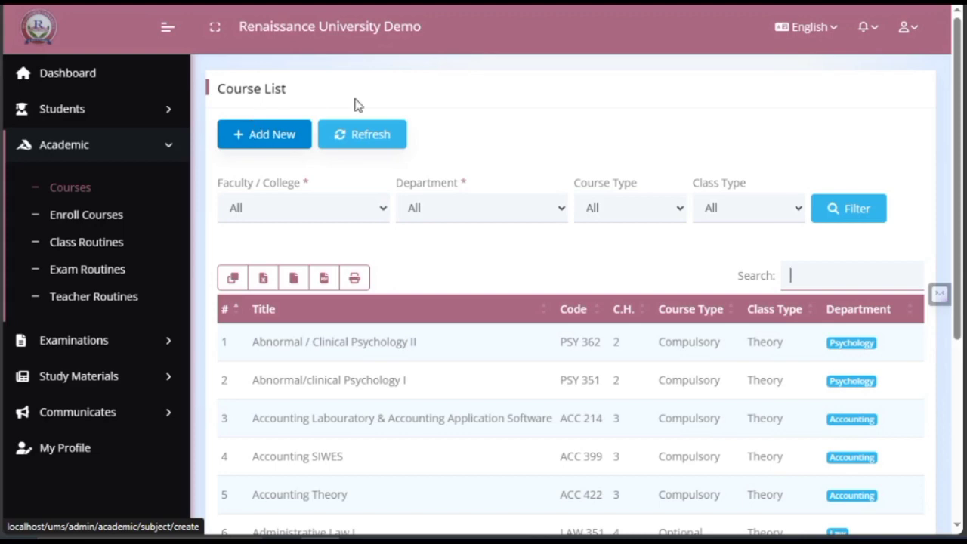
Open the form for adding a new course and look over its fields, departments and save option
click(270, 142)
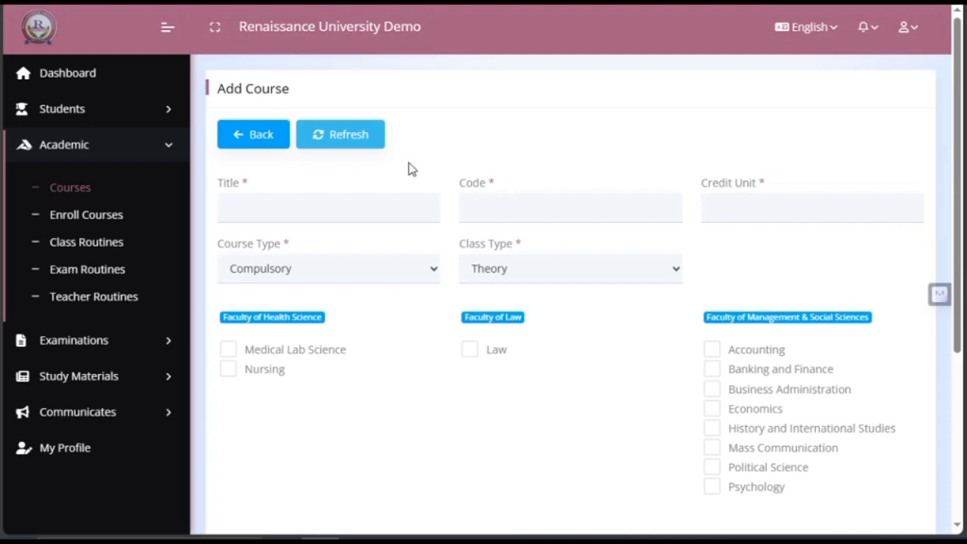
scroll(445, 220, down, 3)
scroll(445, 219, up, 3)
scroll(429, 250, down, 3)
scroll(438, 247, down, 2)
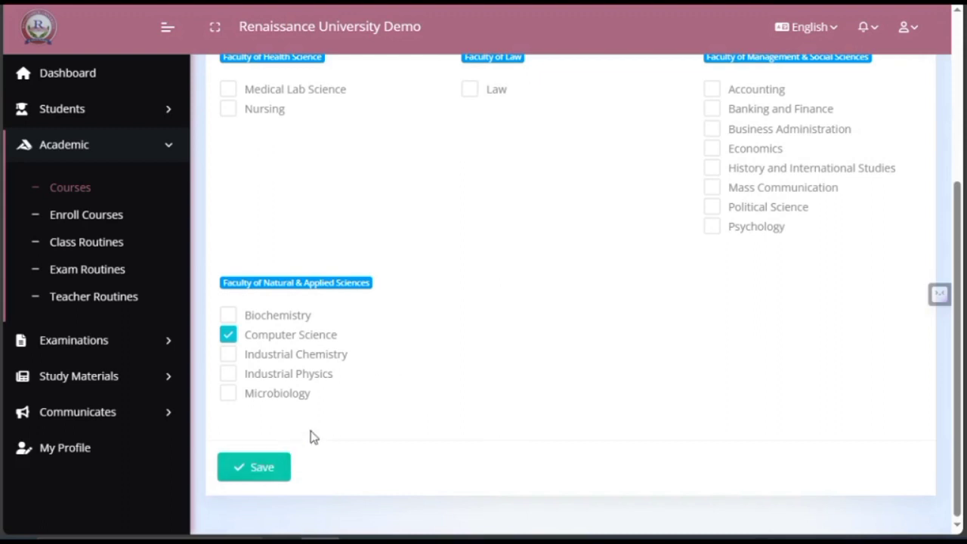
scroll(407, 376, up, 5)
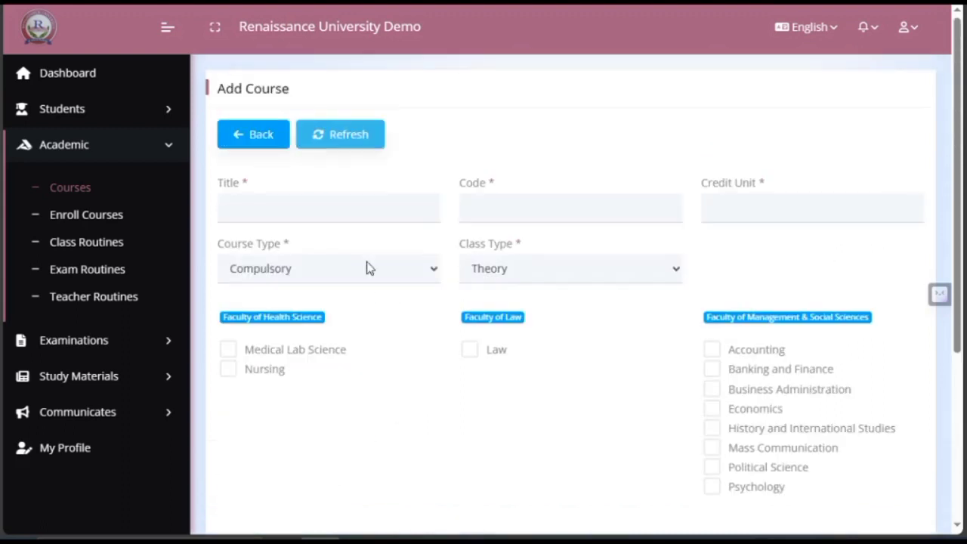
Examine the Title, Code and Credit Unit fields of the new course form and their saved-entry suggestions
click(338, 204)
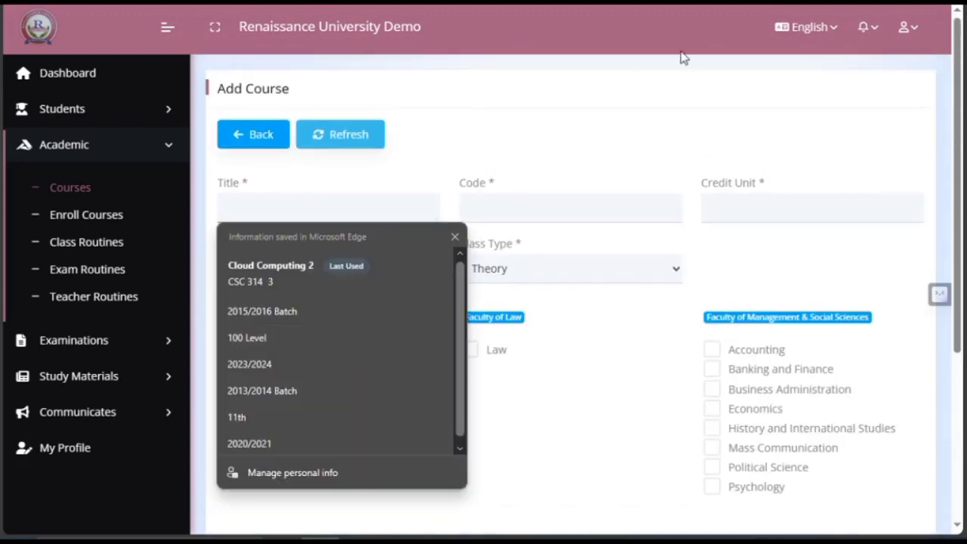
click(573, 200)
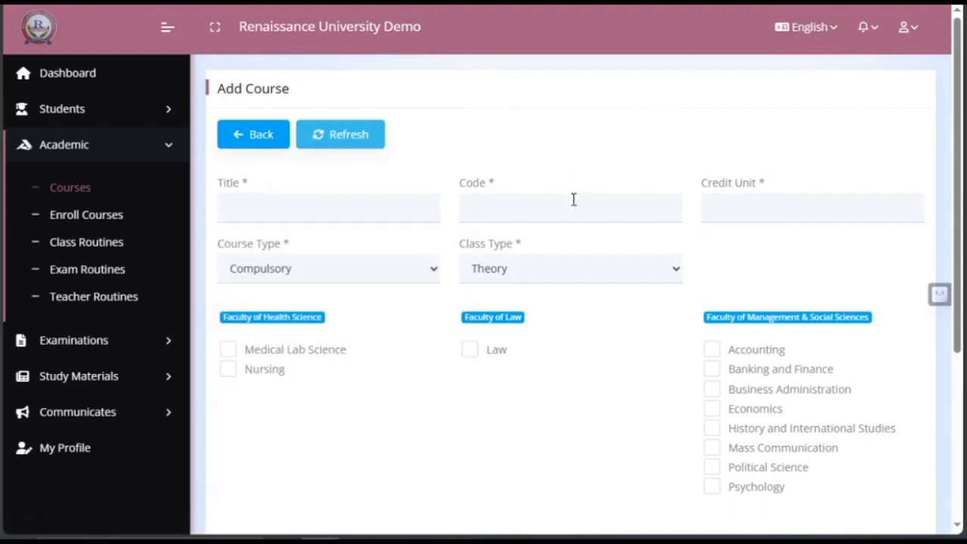
click(574, 209)
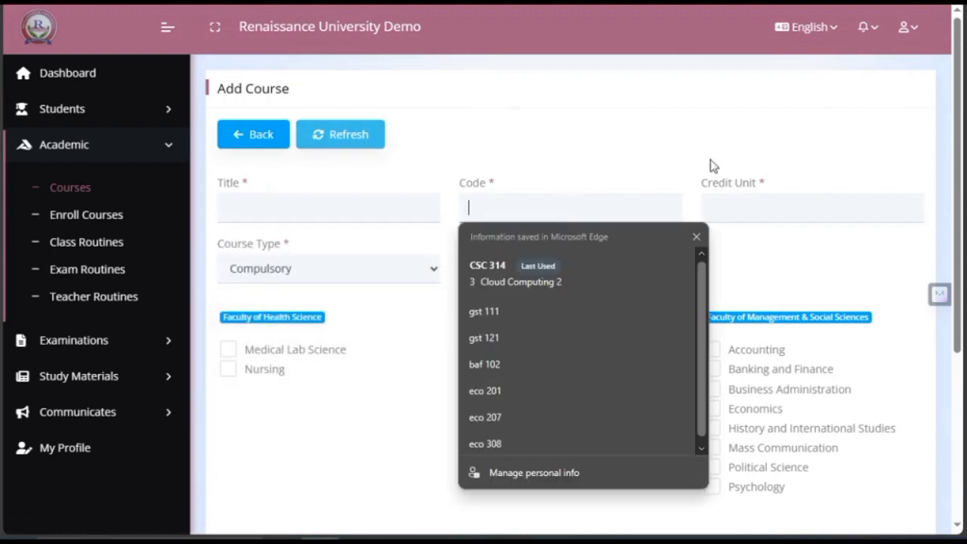
click(836, 194)
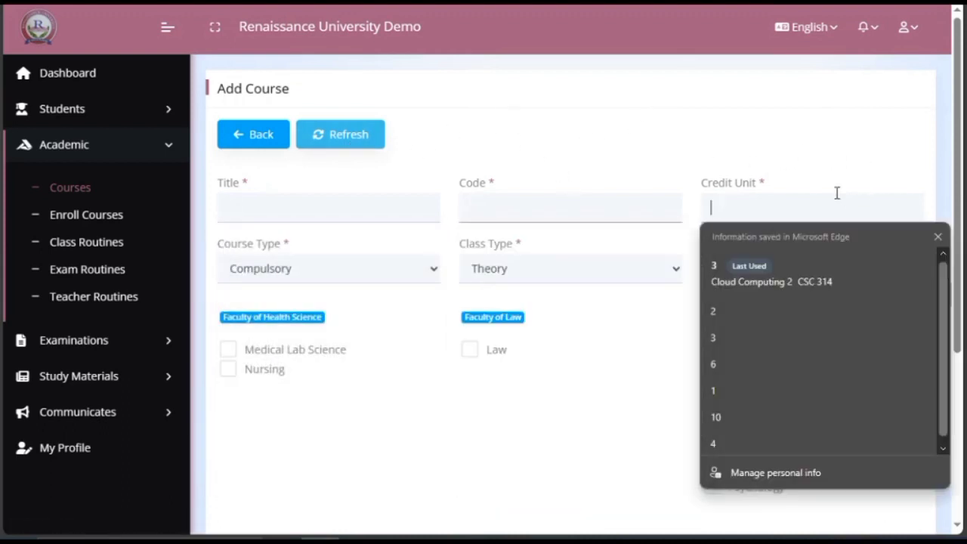
right_click(785, 182)
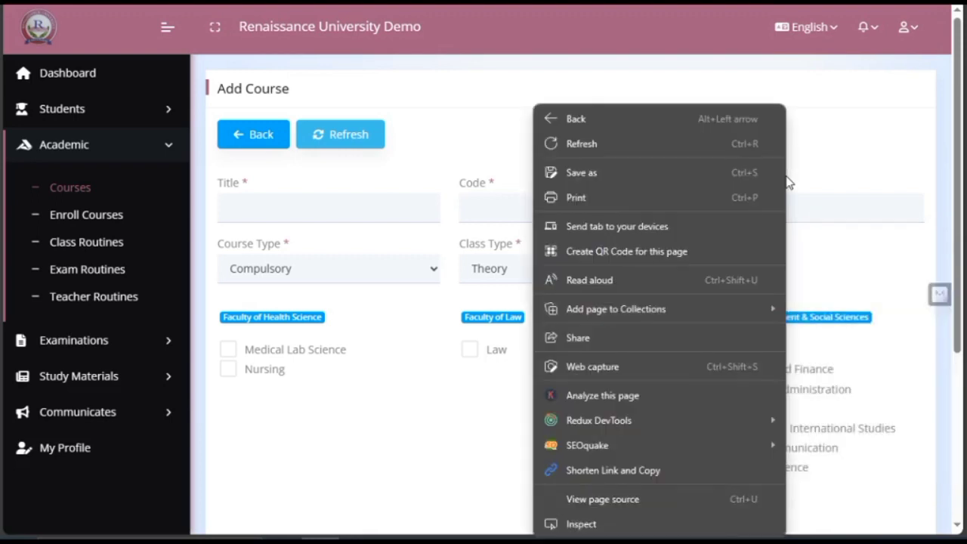
click(801, 178)
click(800, 214)
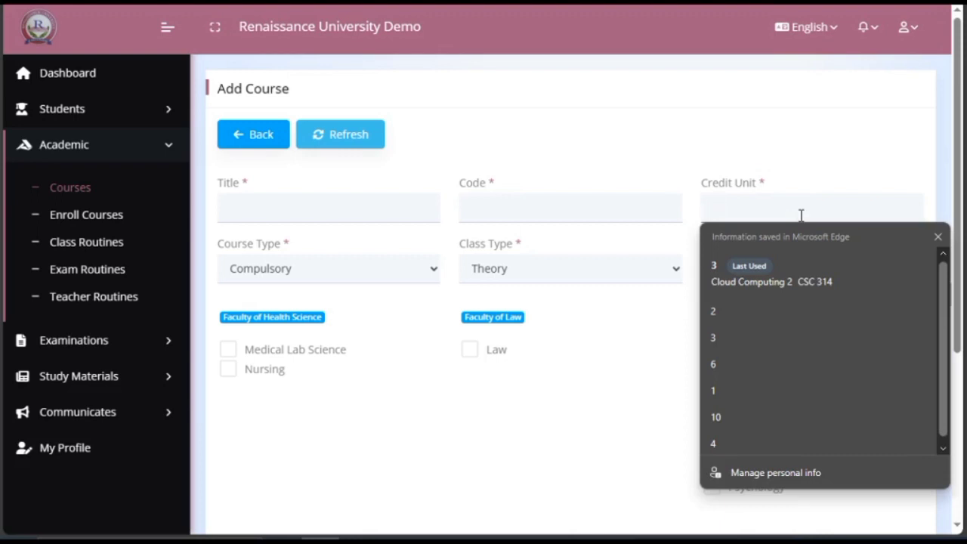
click(786, 163)
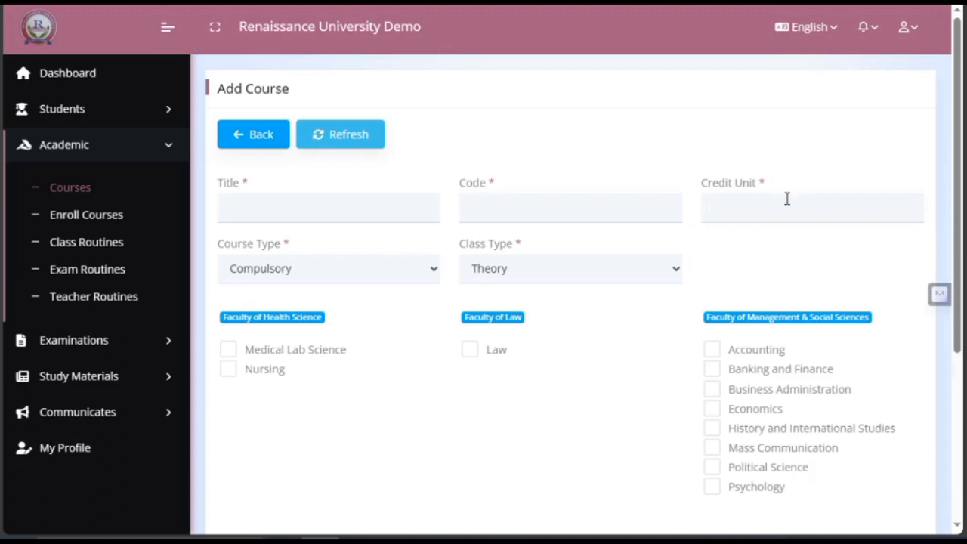
click(786, 199)
drag(695, 156, 736, 214)
click(736, 210)
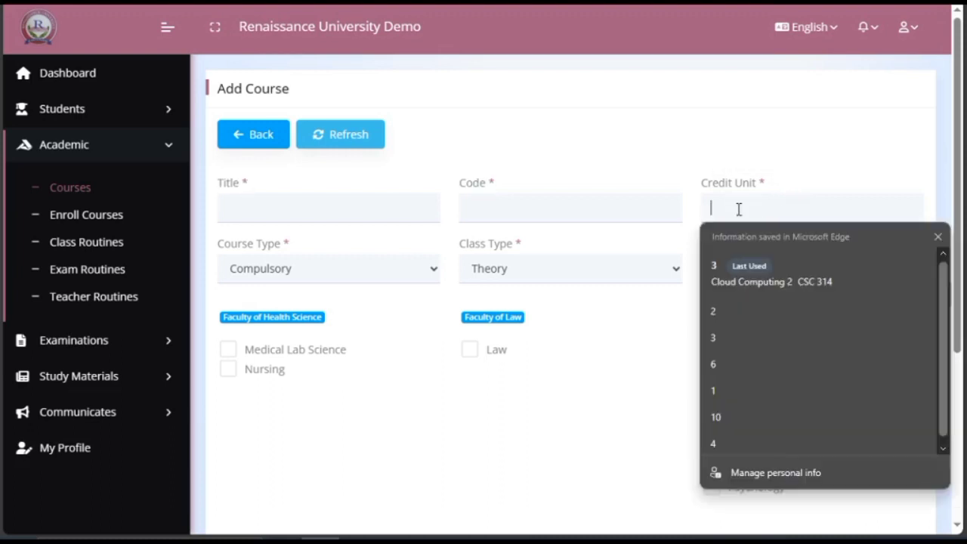
click(357, 247)
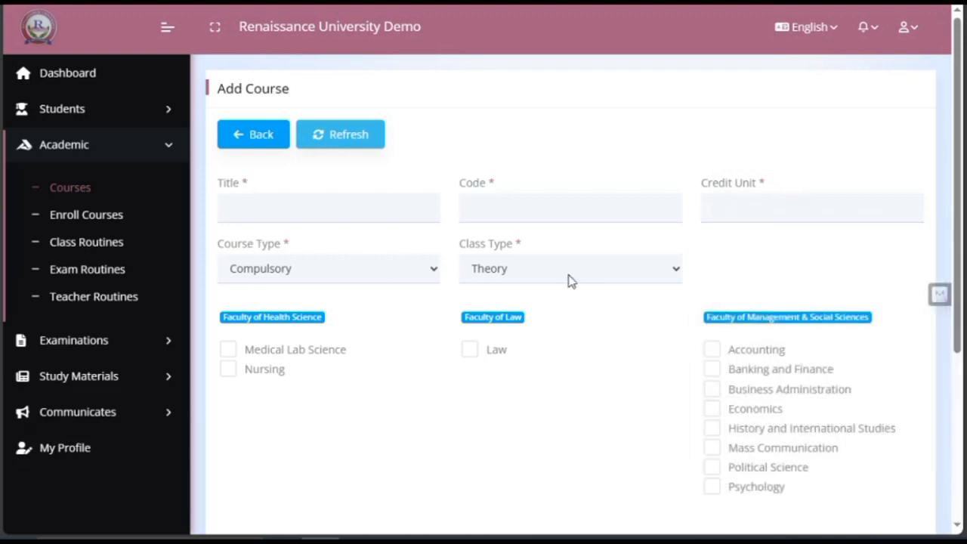
View the available choices for Course Type and Class Type on the new course form
click(397, 272)
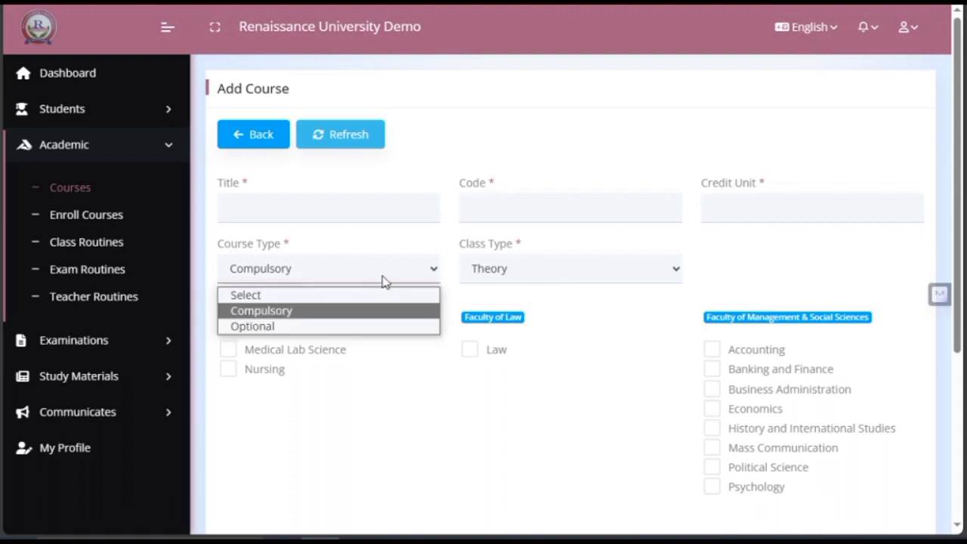
click(369, 247)
click(528, 274)
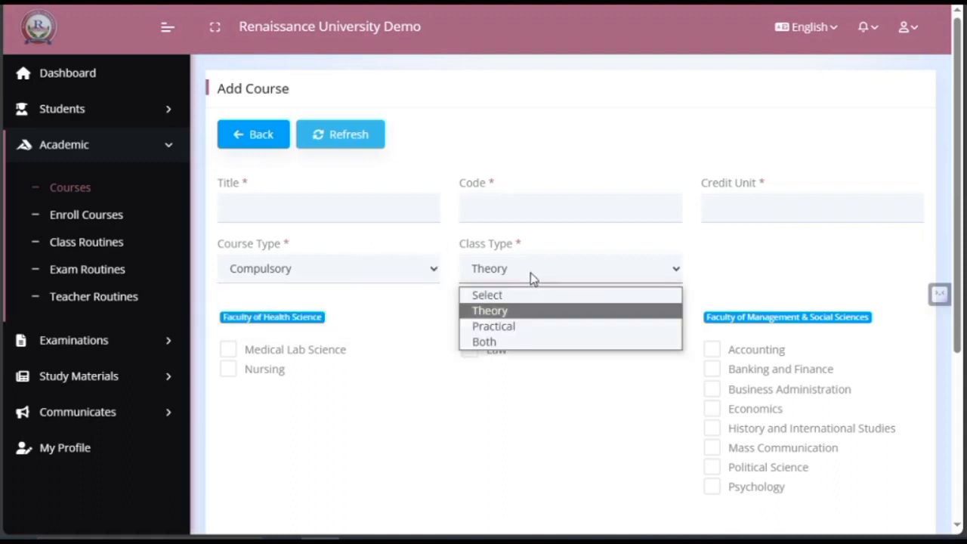
Compare the Compulsory and Optional course types with the Theory, Practical and Both class types on the new course form
click(596, 245)
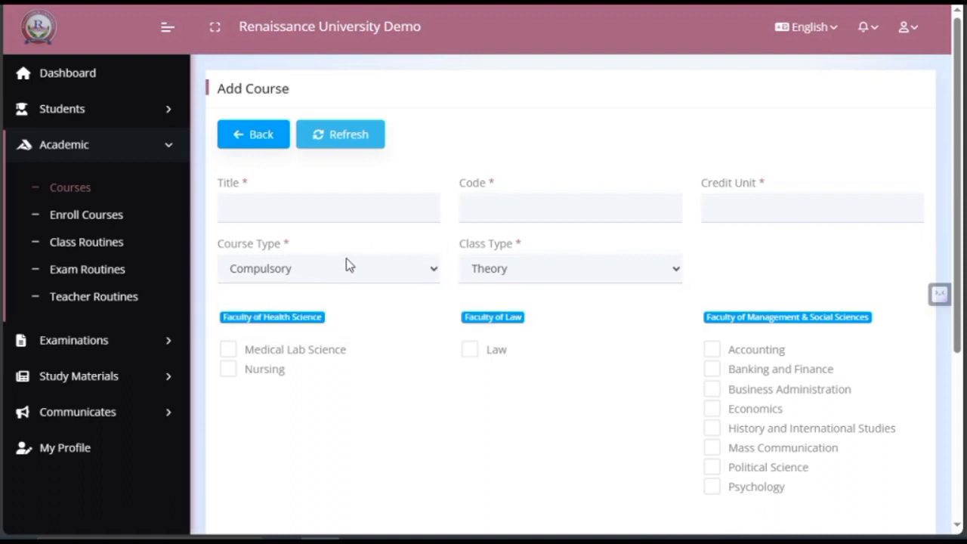
click(346, 259)
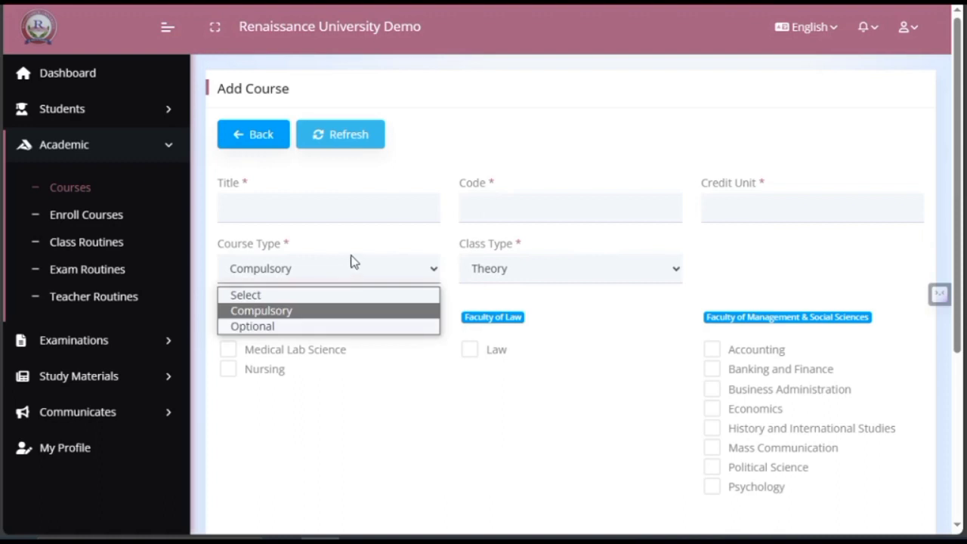
click(389, 234)
click(383, 278)
click(572, 248)
click(552, 275)
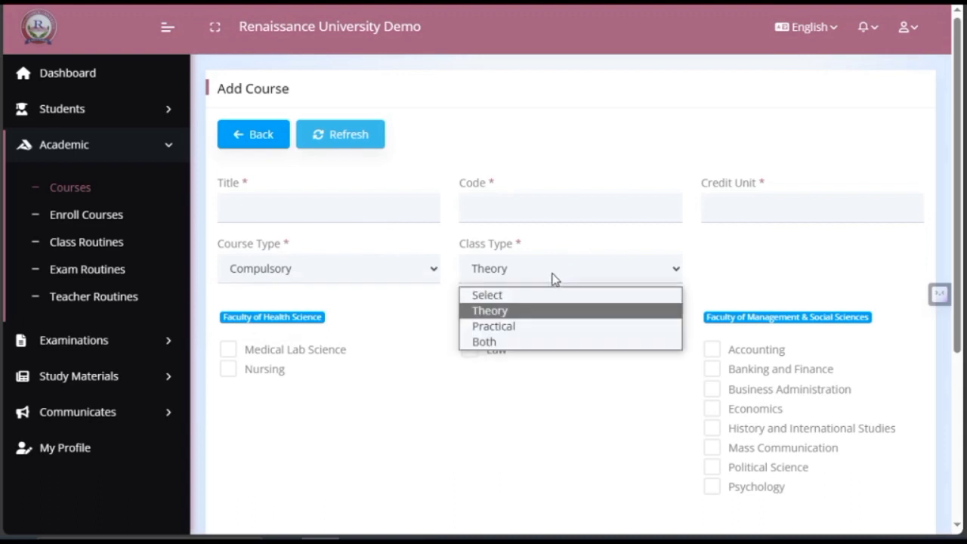
click(549, 125)
click(550, 277)
click(551, 253)
click(546, 270)
click(572, 235)
drag(572, 235, 380, 274)
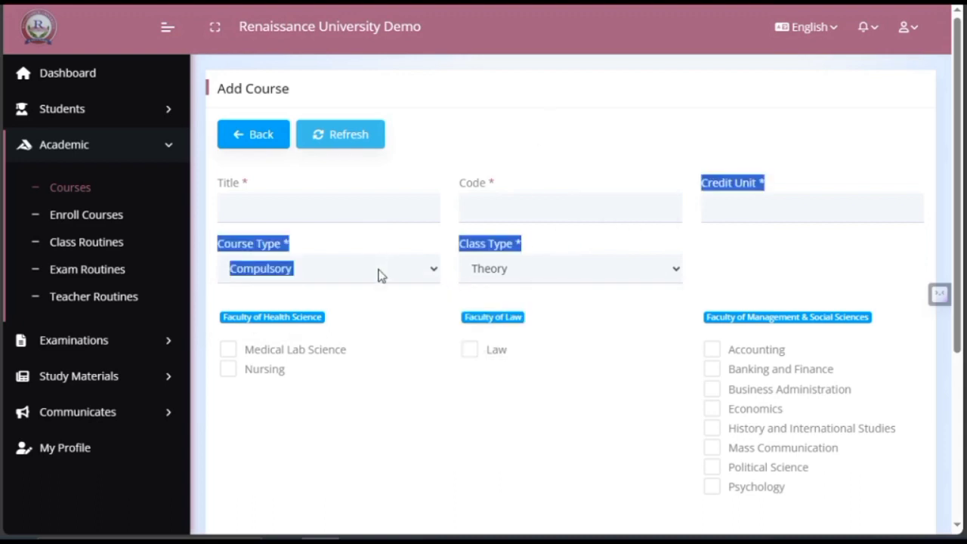
click(379, 274)
click(590, 306)
click(589, 281)
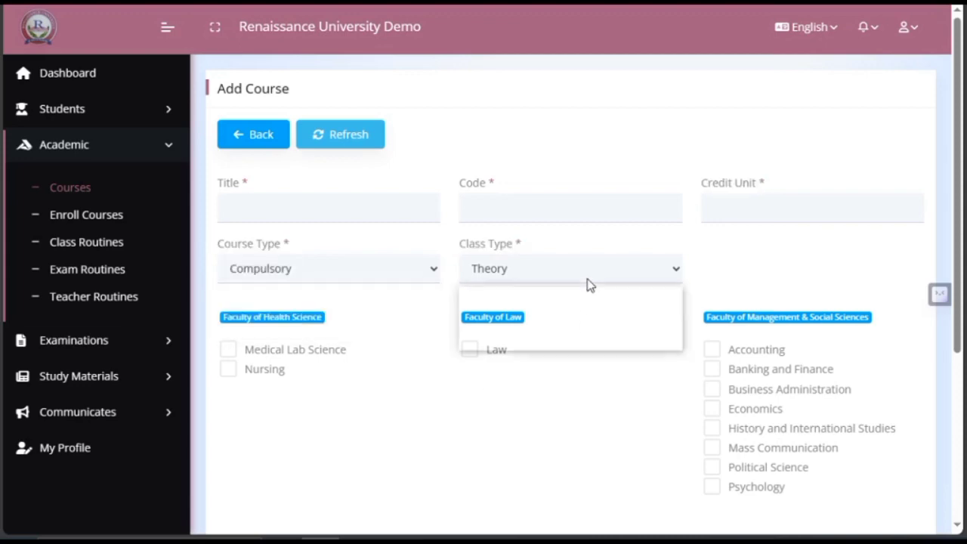
click(583, 392)
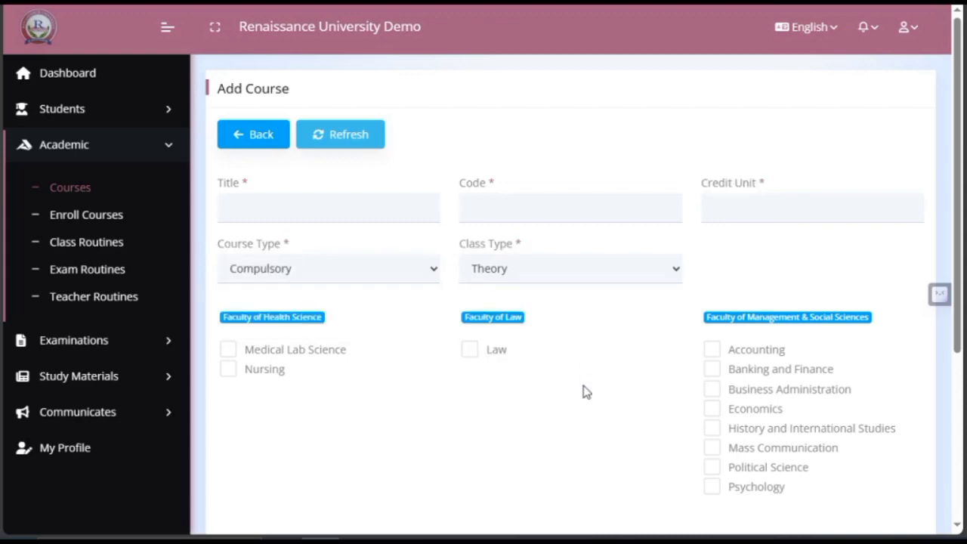
Examine the faculties and their department checkboxes on the new course form, down to the save option
scroll(582, 391, down, 3)
scroll(582, 391, up, 2)
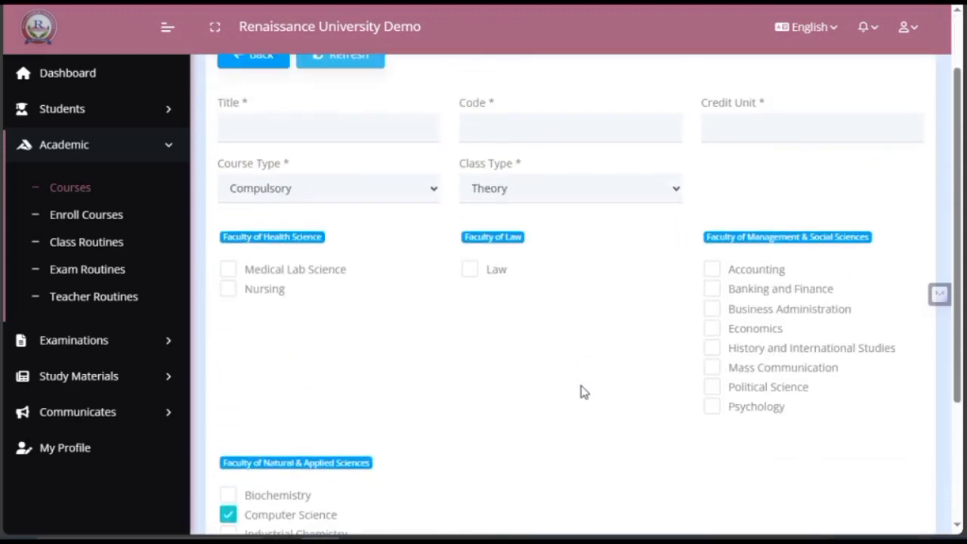
scroll(582, 390, up, 1)
scroll(582, 391, down, 1)
scroll(582, 391, up, 1)
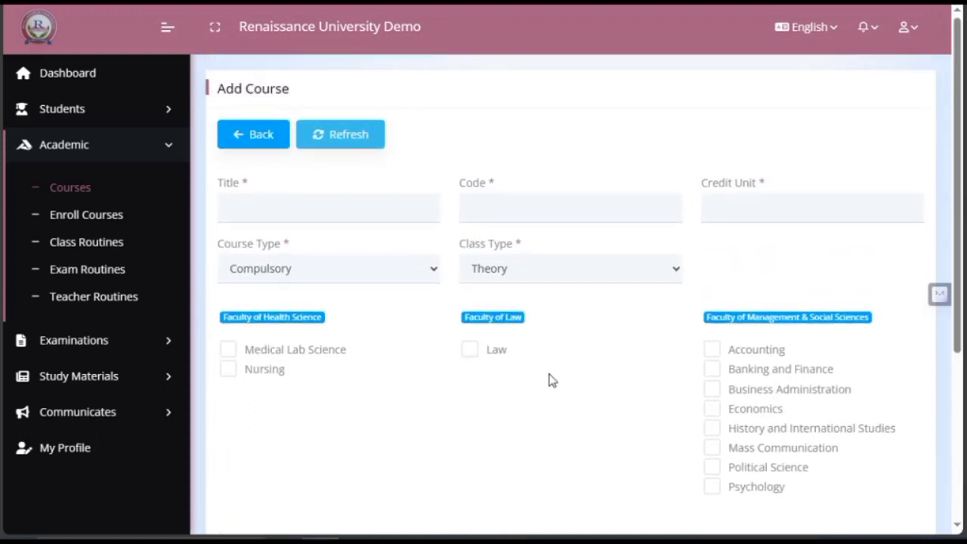
scroll(552, 379, down, 3)
scroll(553, 380, up, 2)
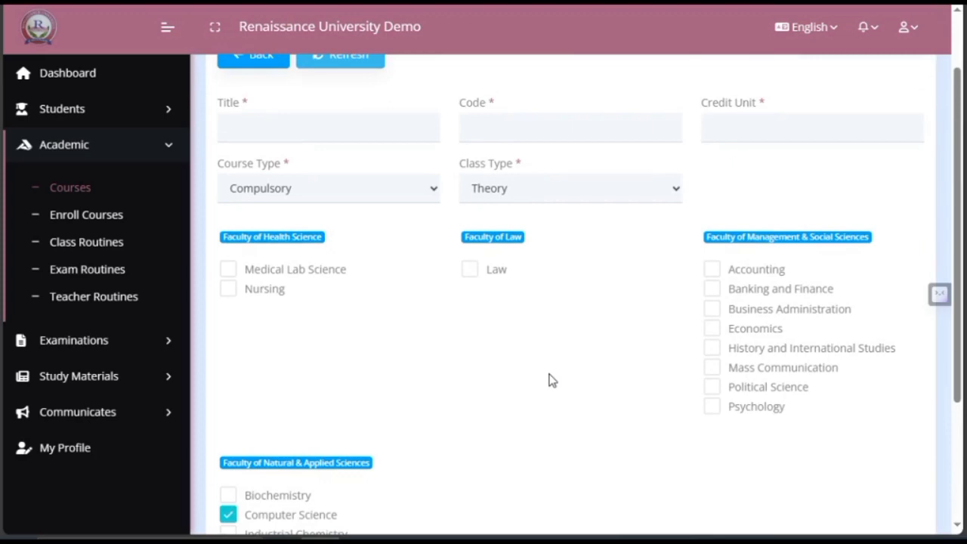
scroll(552, 380, up, 1)
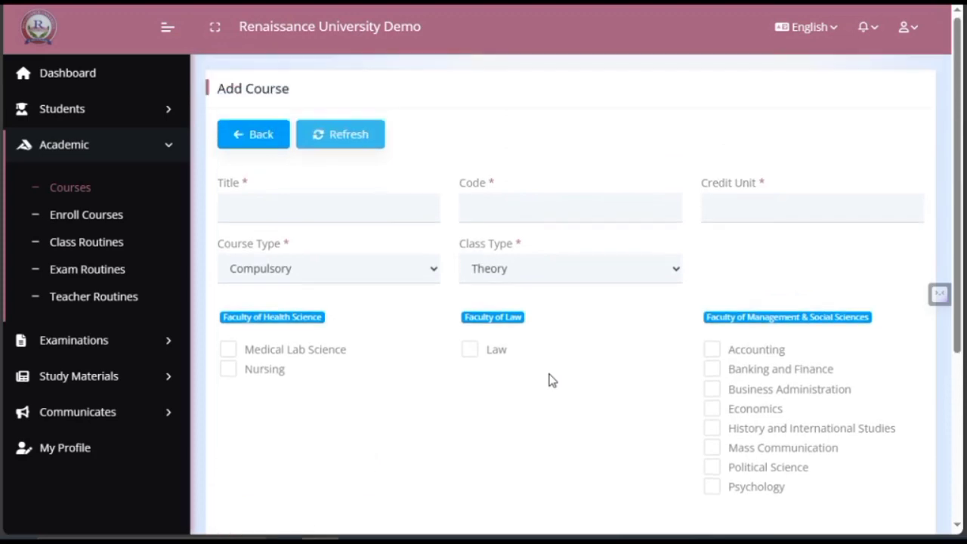
scroll(552, 380, down, 3)
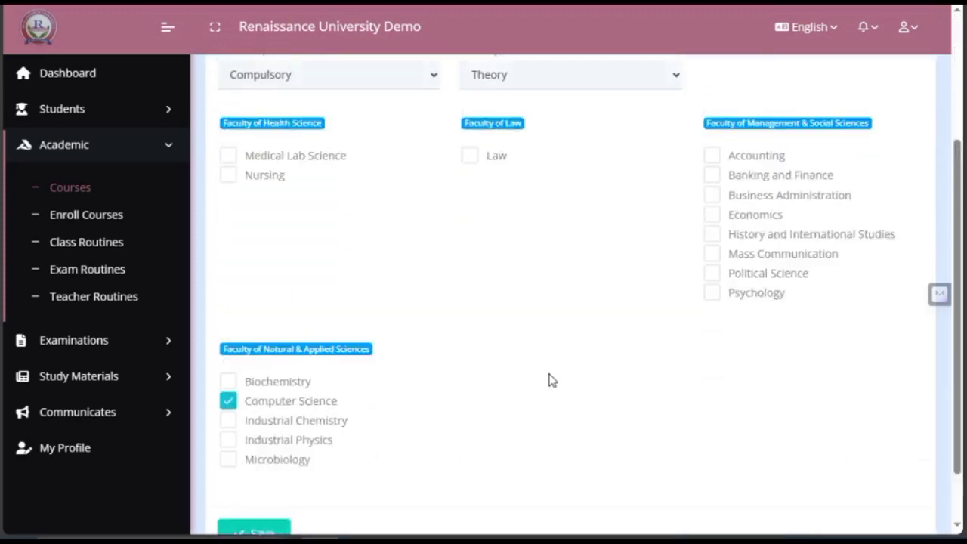
scroll(552, 380, up, 2)
scroll(552, 380, down, 2)
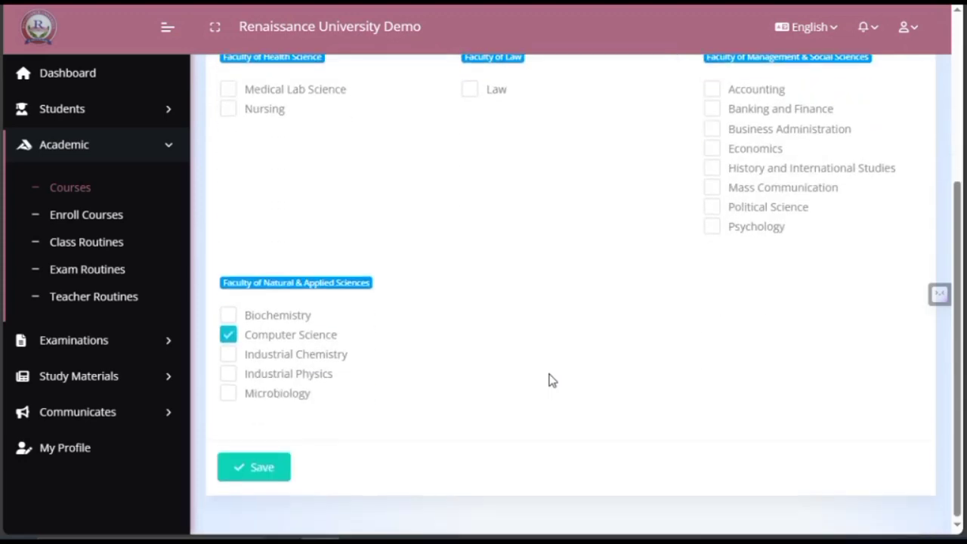
scroll(553, 380, up, 2)
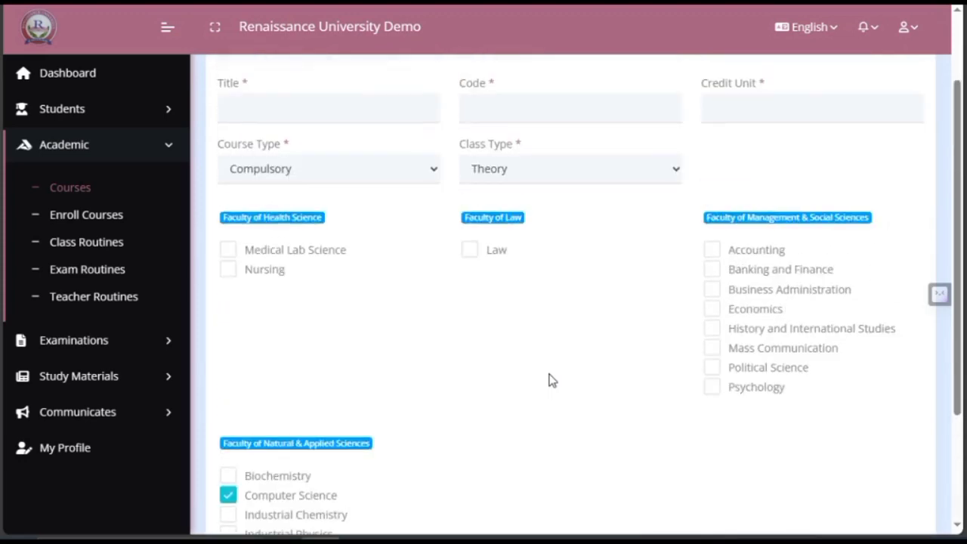
scroll(552, 380, up, 1)
scroll(552, 380, down, 3)
scroll(552, 379, up, 3)
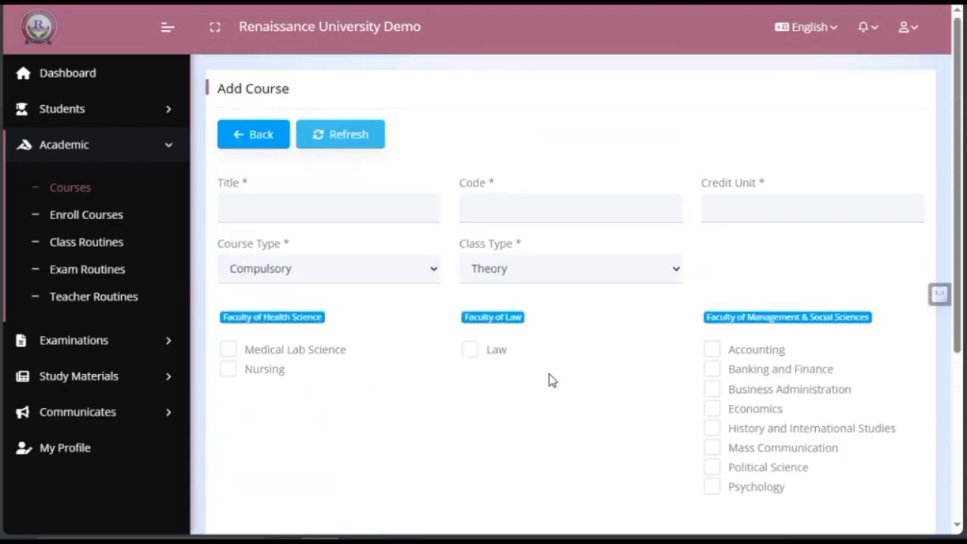
Toggle the Computer Science department under Faculty of Natural & Applied Sciences off and back on
scroll(552, 380, down, 2)
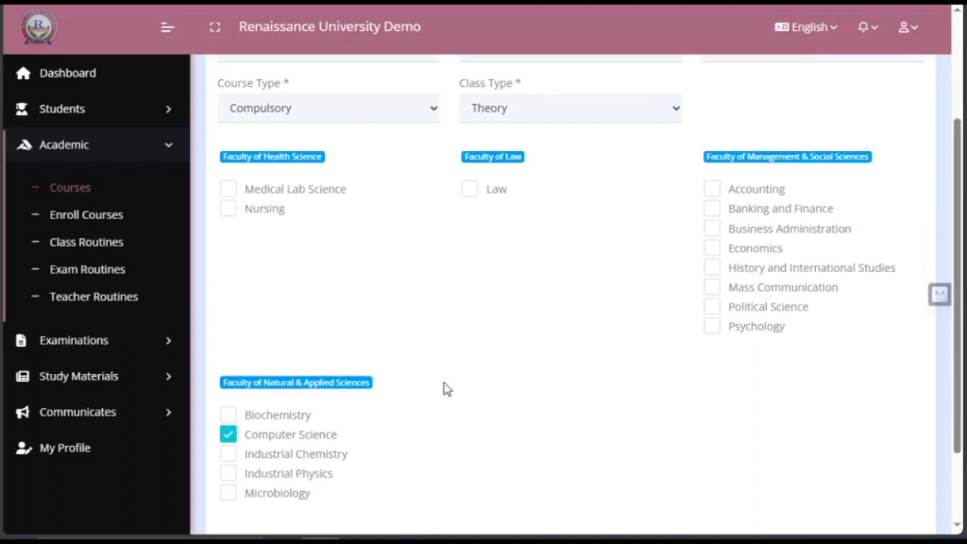
scroll(429, 312, down, 1)
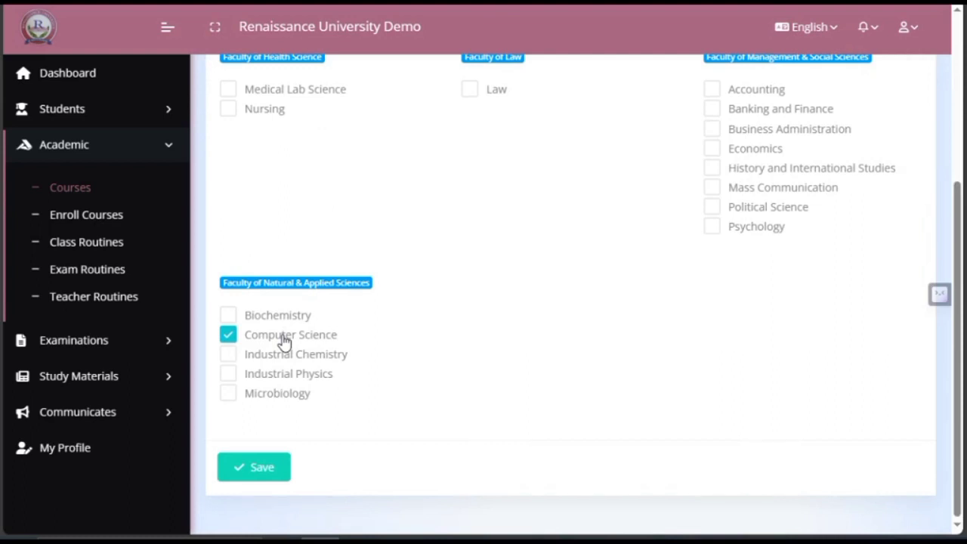
click(284, 342)
click(311, 335)
Review the new course form from the Title field through the selected department to the save option
scroll(486, 292, up, 3)
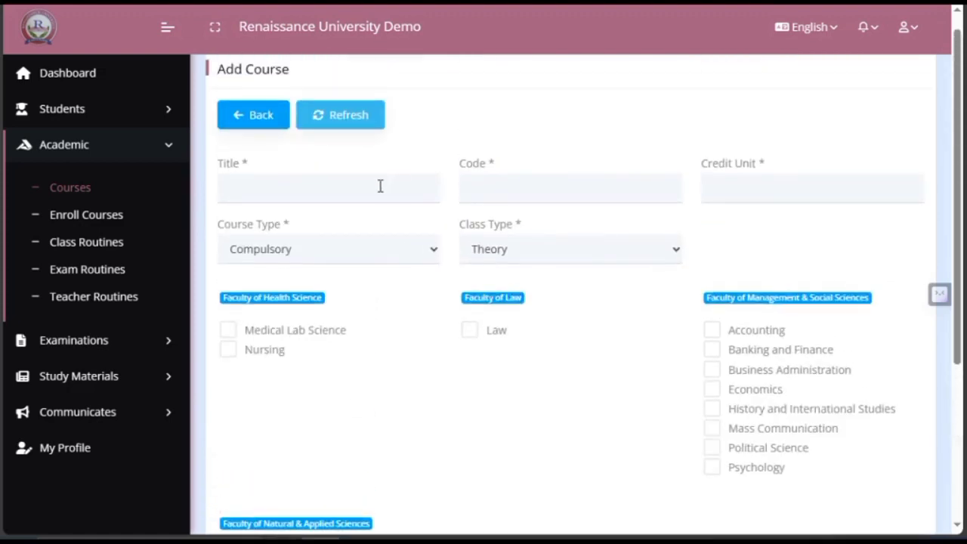
click(401, 181)
click(460, 154)
scroll(446, 193, down, 3)
scroll(446, 196, up, 3)
scroll(522, 272, down, 3)
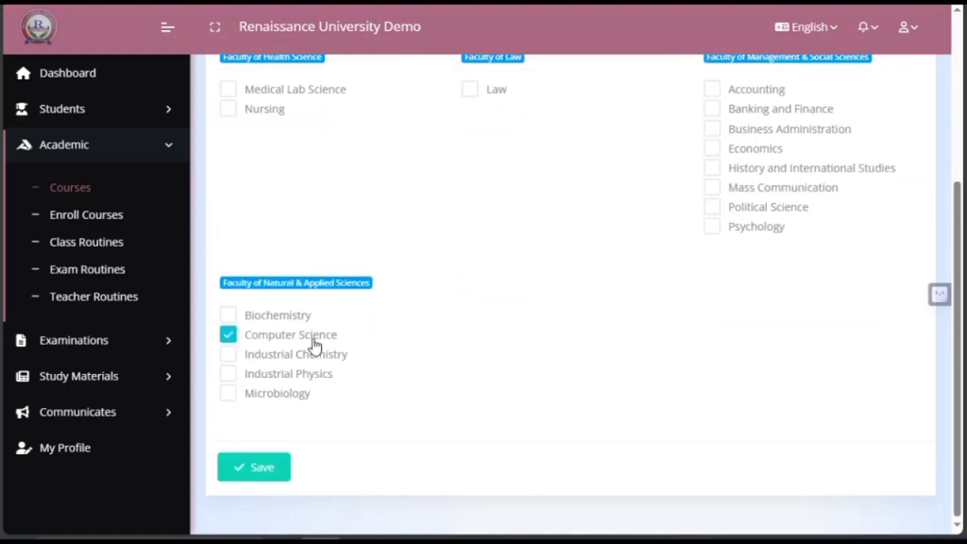
scroll(494, 315, up, 4)
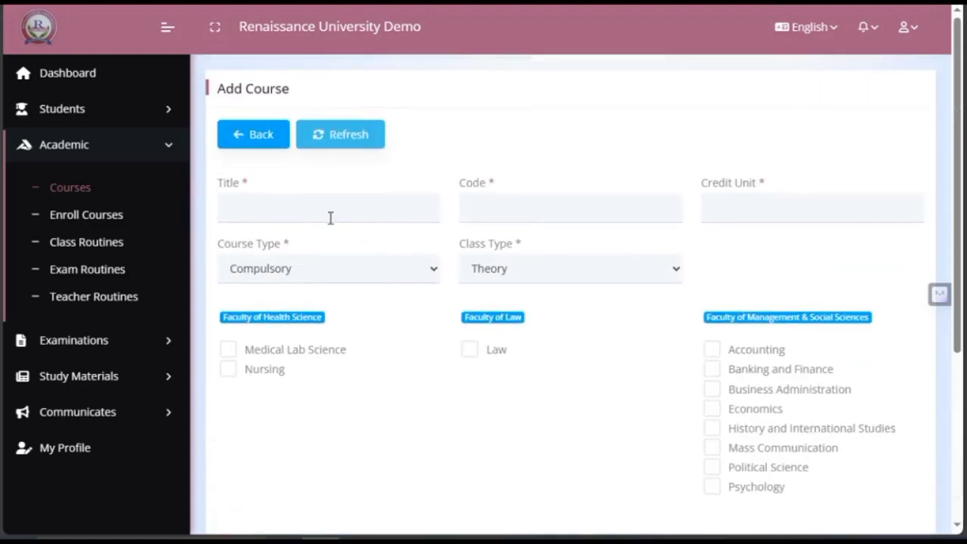
scroll(680, 334, down, 4)
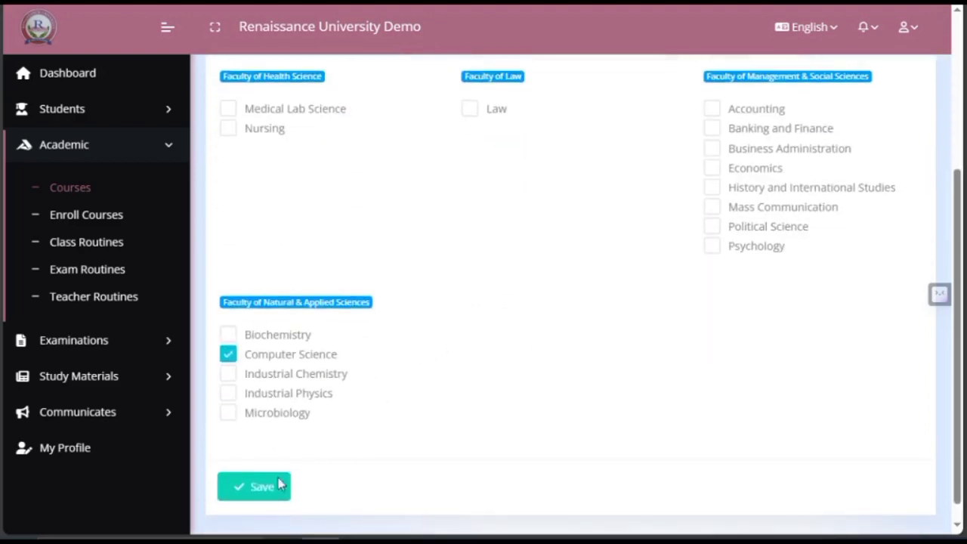
scroll(345, 460, up, 3)
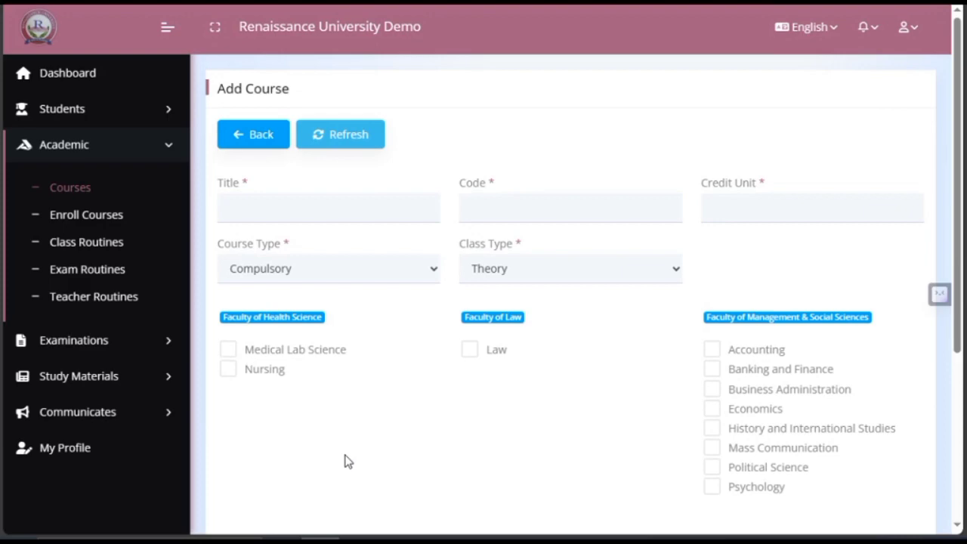
scroll(418, 403, down, 4)
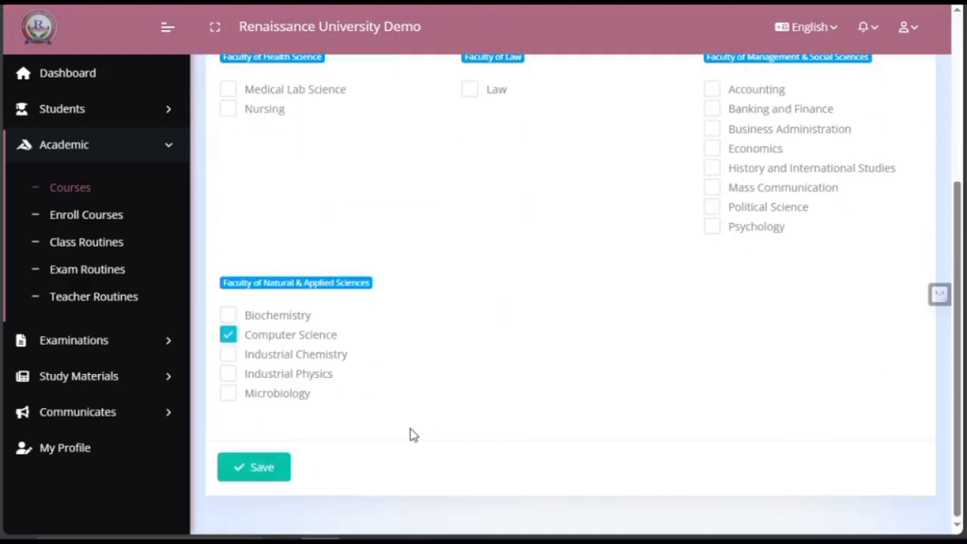
Return to the course list without saving a new course and search it for "ADVANCE MEDICA"
scroll(410, 433, up, 3)
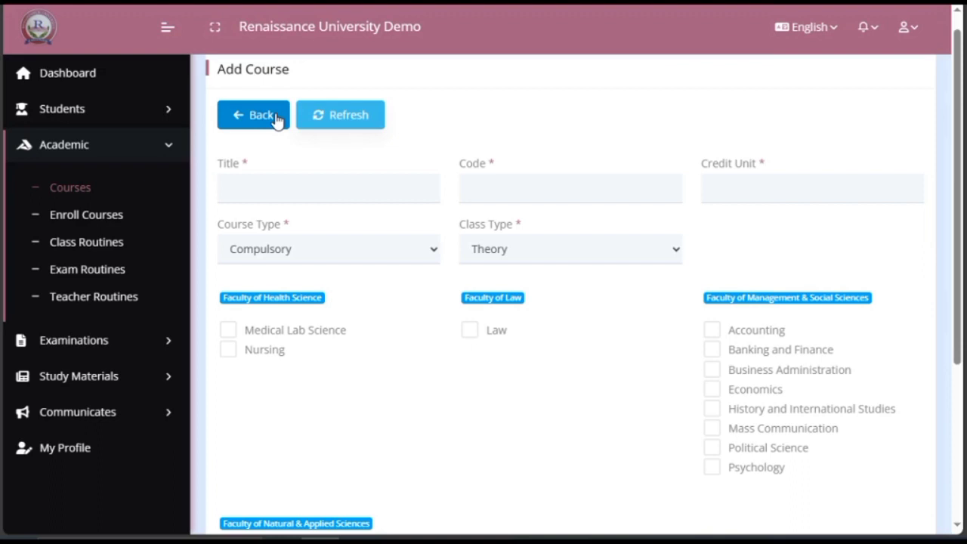
click(276, 117)
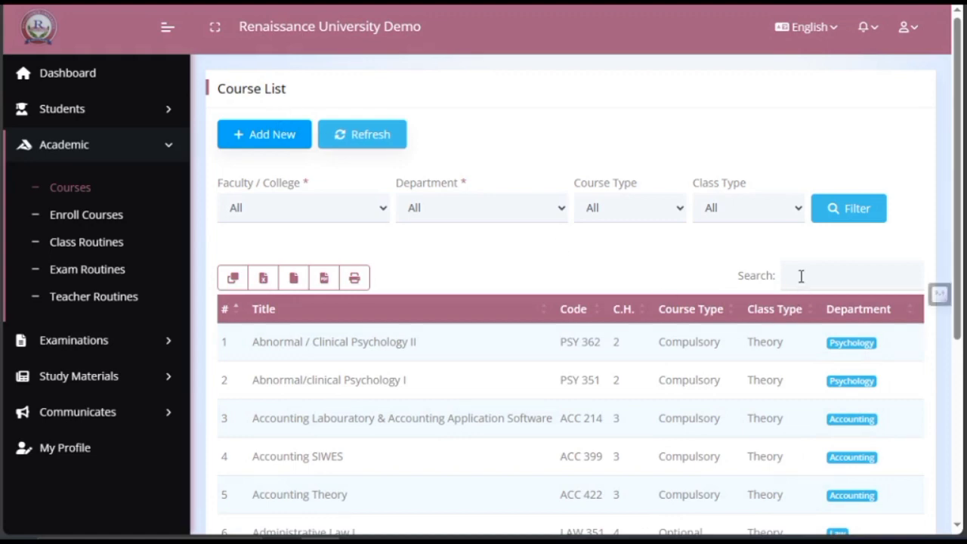
scroll(863, 255, down, 1)
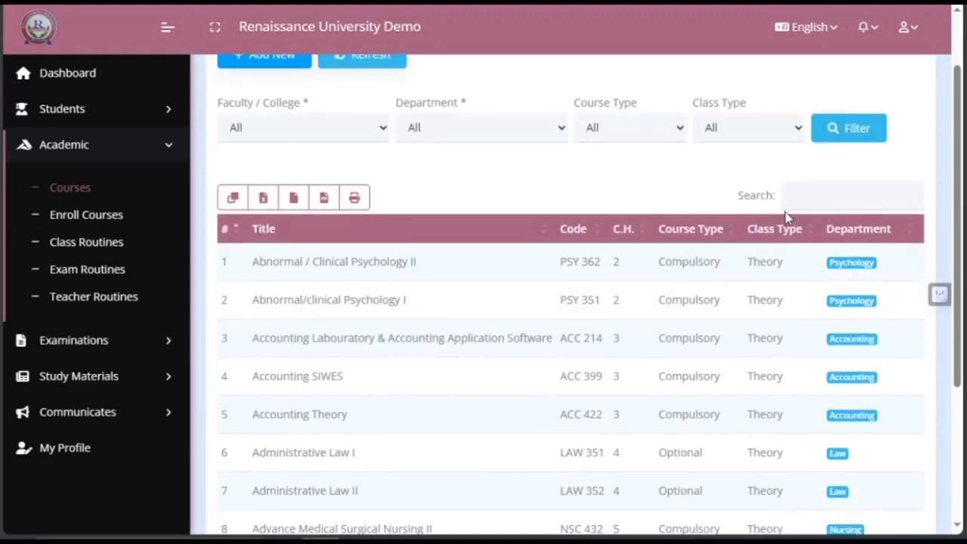
click(818, 186)
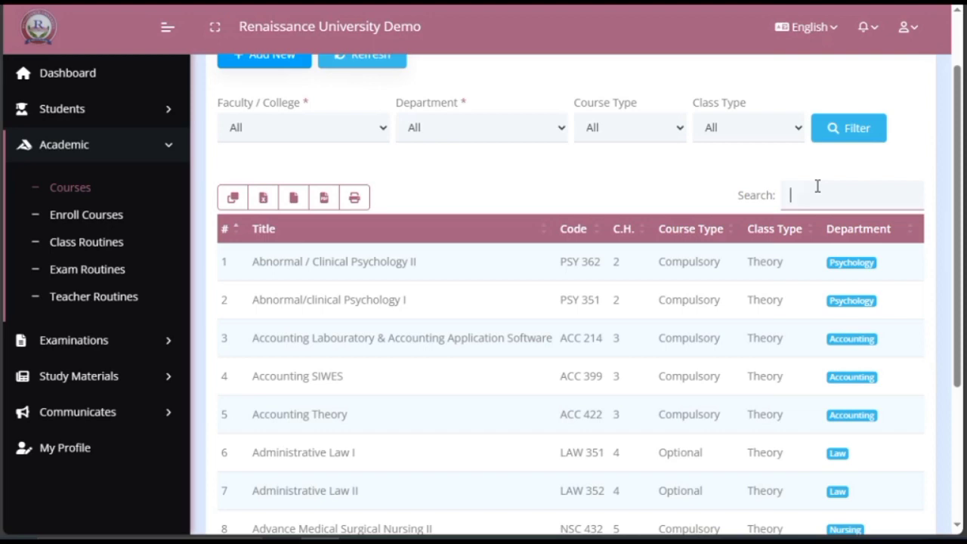
text(ADVANCE)
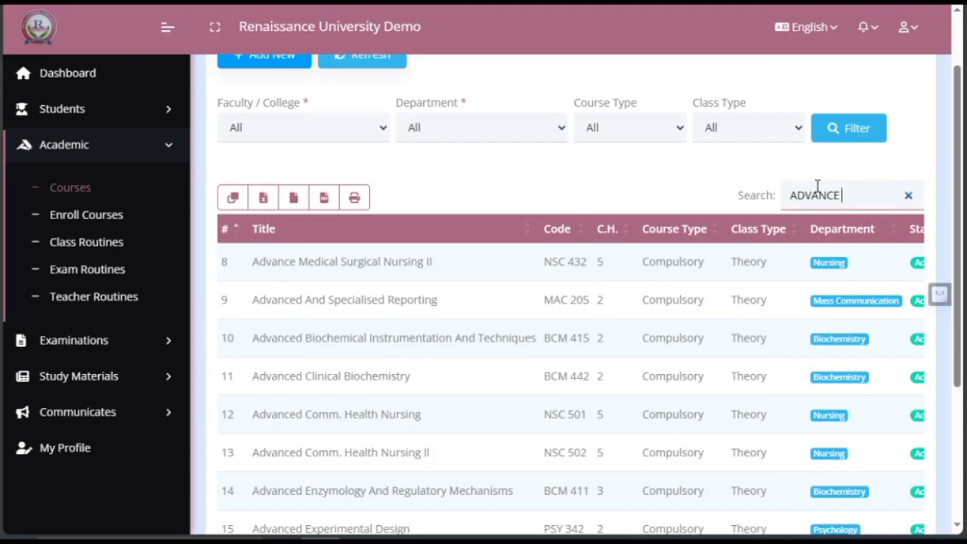
text( MEDIC)
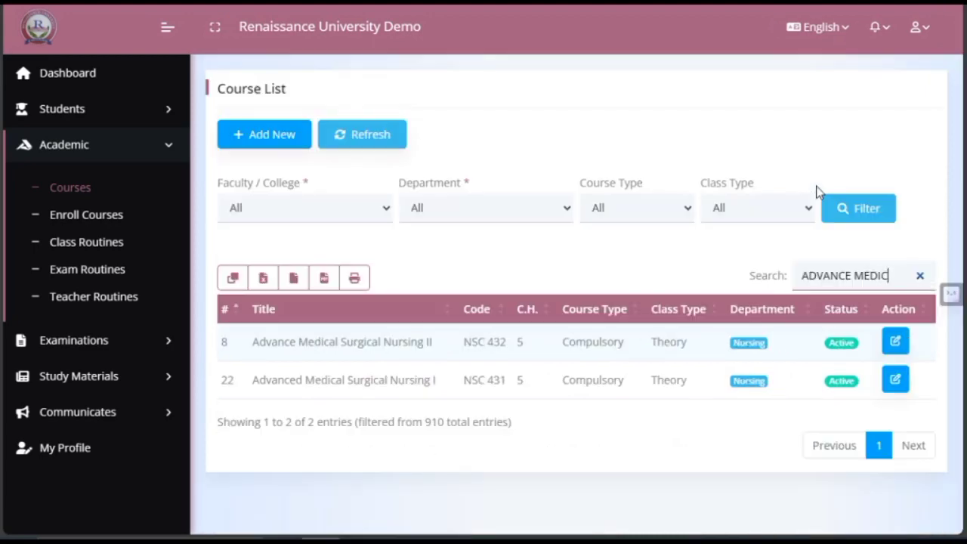
text(A)
Clear the course search and search the list for "physical scie" instead
click(921, 276)
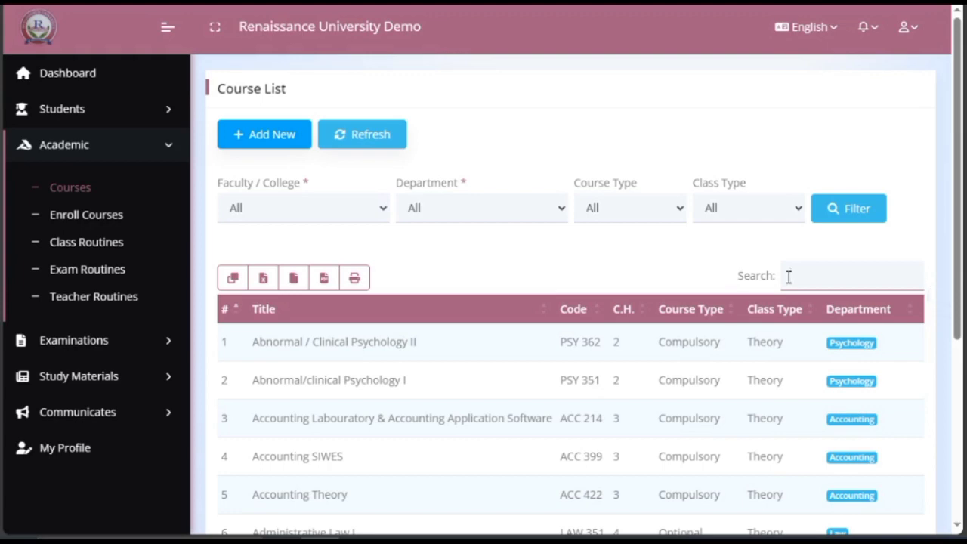
text(physical sci)
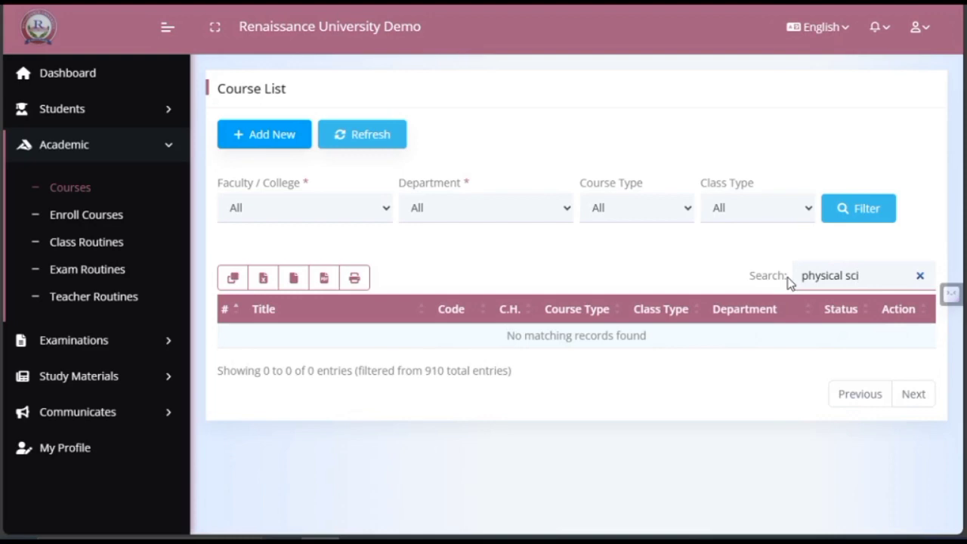
key(BackSpace)
key(BackSpace)
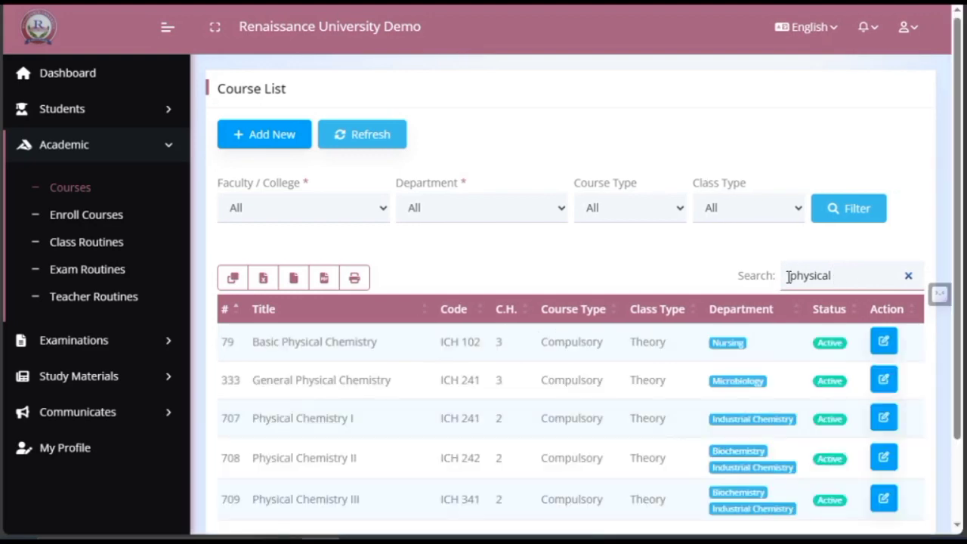
text(scie)
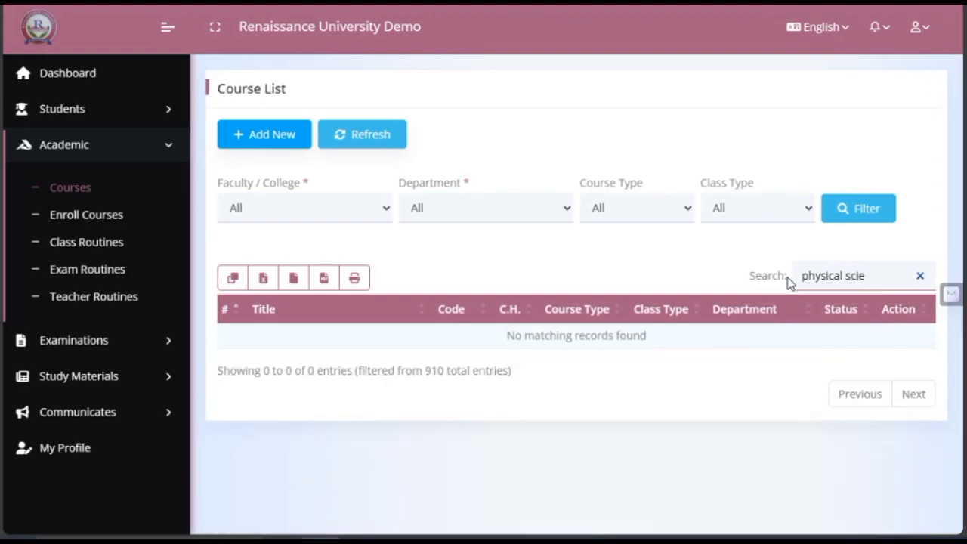
Shorten the course search to "physical" and look over the matching courses and their departments
key(BackSpace)
key(BackSpace)
key(BackSpace)
key(BackSpace)
key(BackSpace)
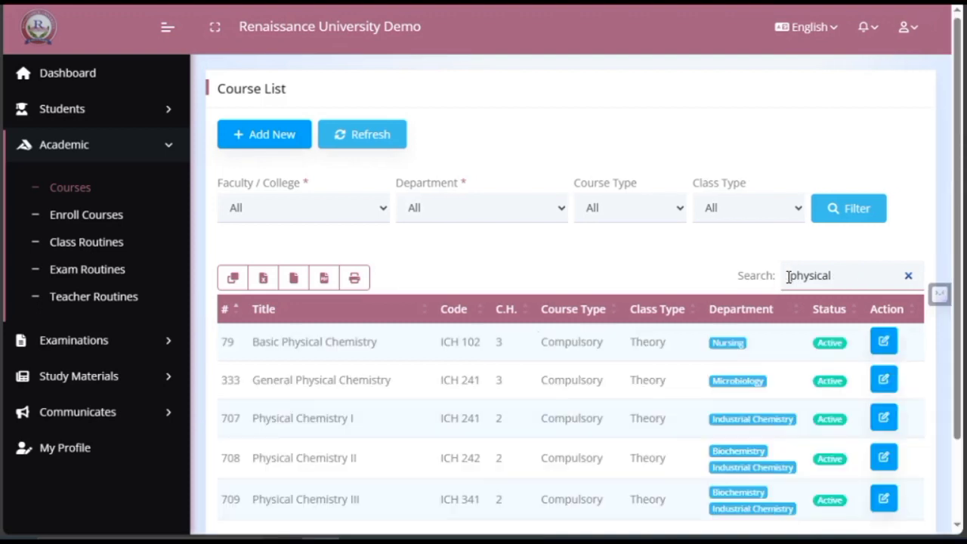
scroll(736, 274, down, 1)
scroll(737, 274, down, 1)
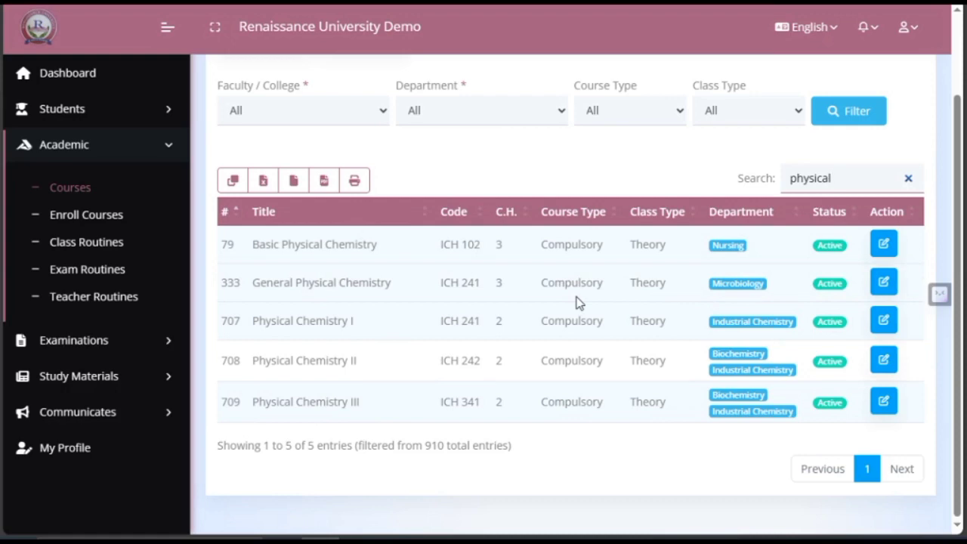
scroll(578, 302, up, 2)
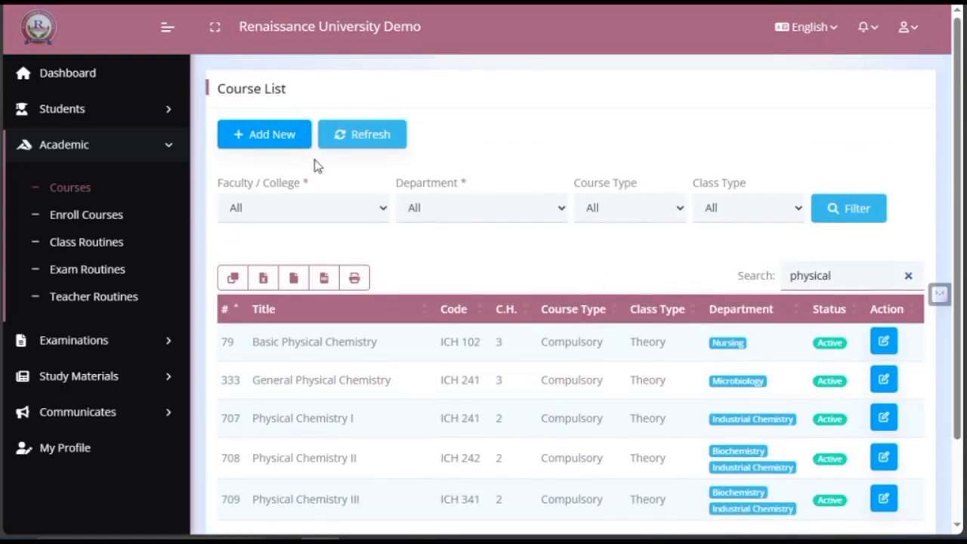
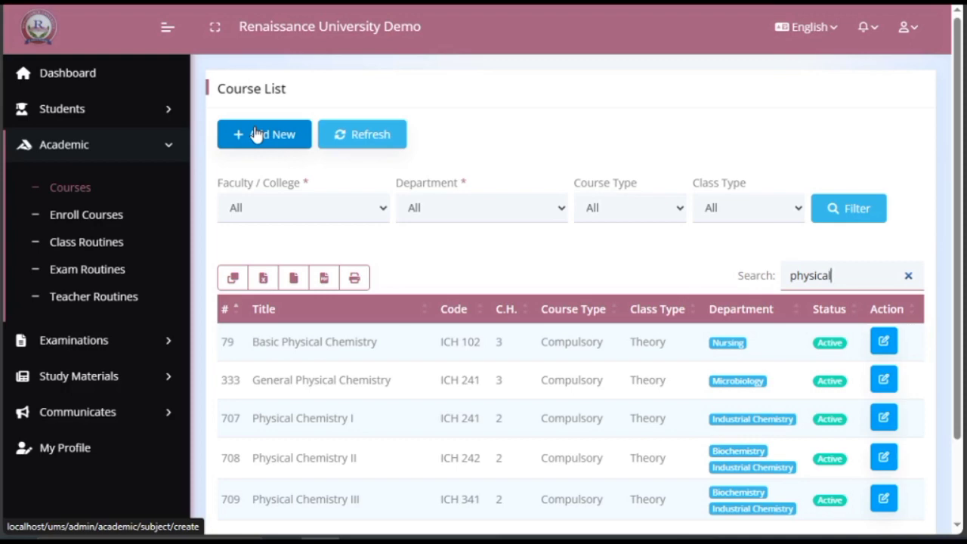
Leave the course list and open the Enroll Courses list in the Academic section
scroll(390, 338, down, 1)
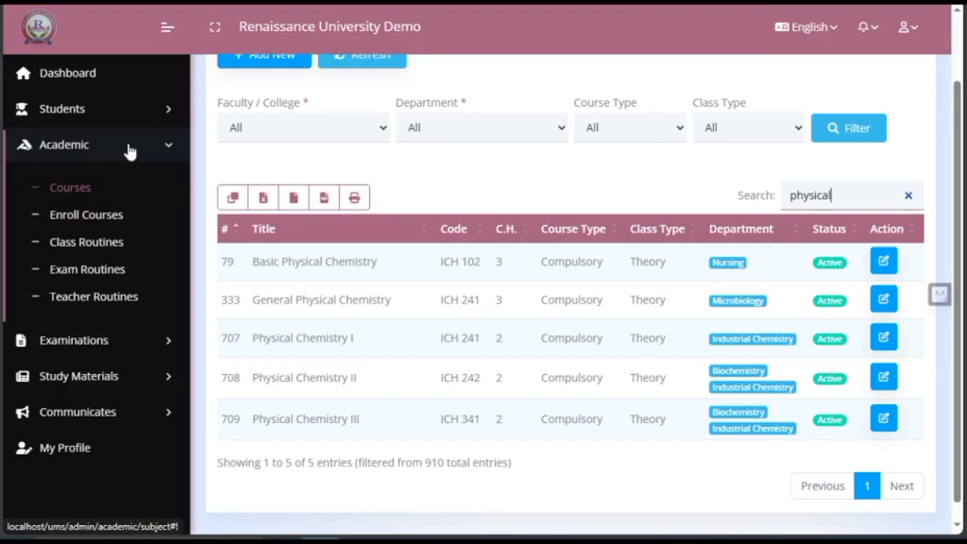
click(97, 219)
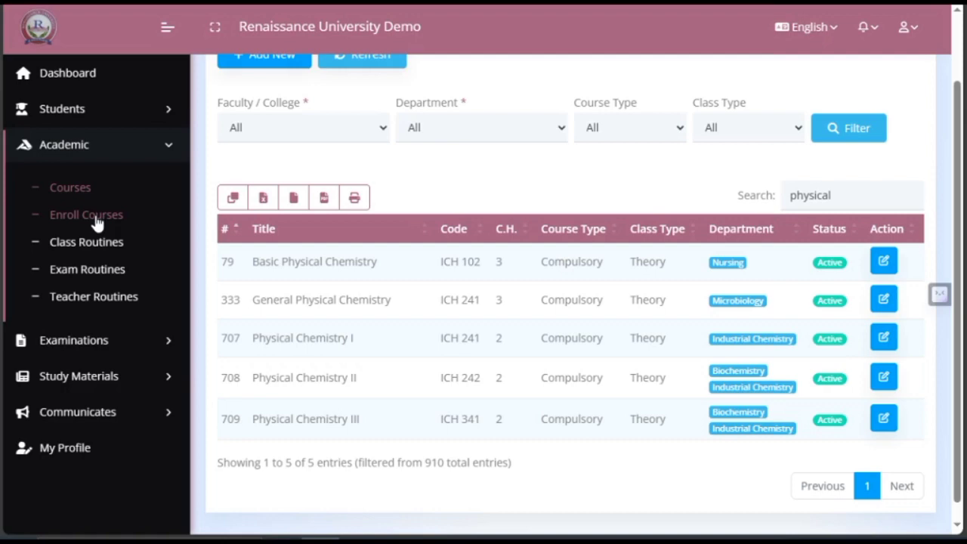
click(96, 219)
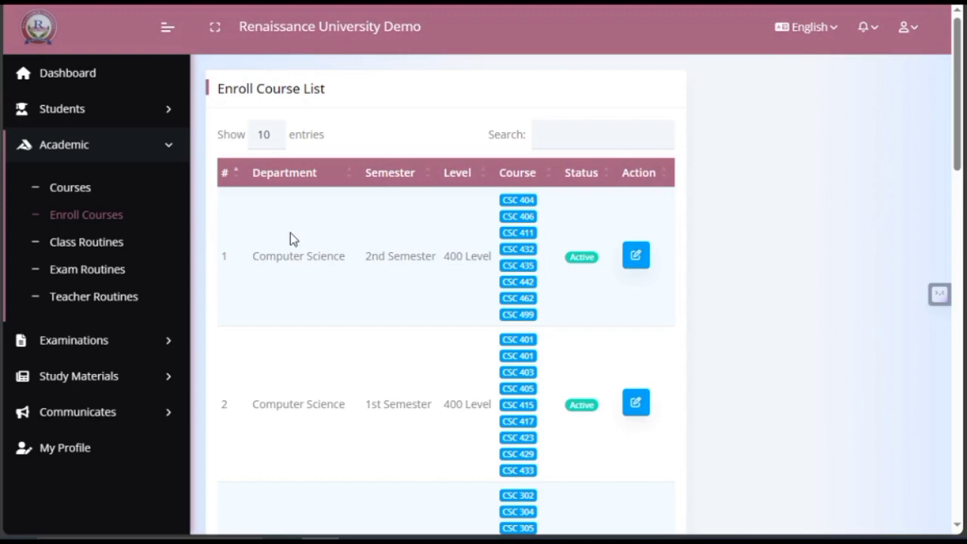
Look through the first page of the enroll course list, from the Computer Science entries down to the page numbers
scroll(350, 239, down, 10)
scroll(350, 240, down, 3)
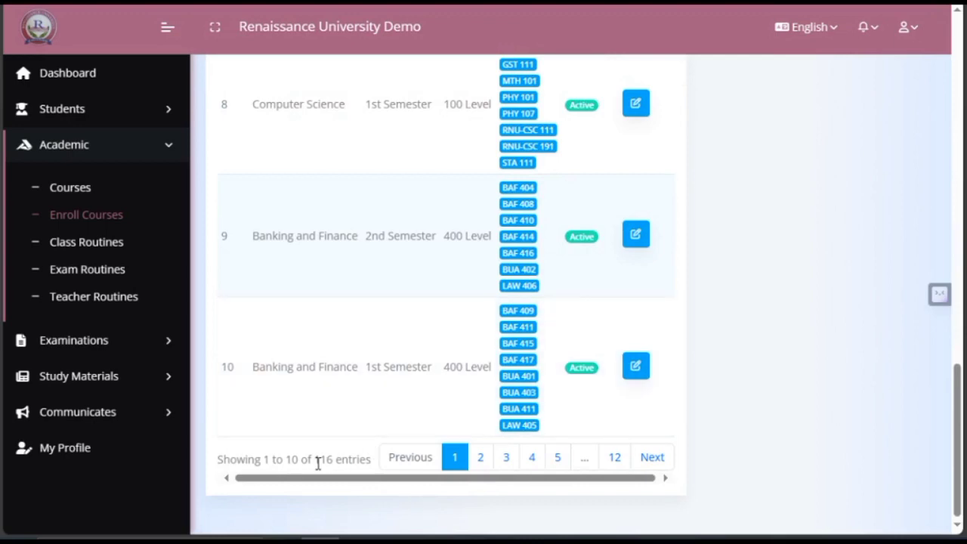
scroll(380, 436, up, 3)
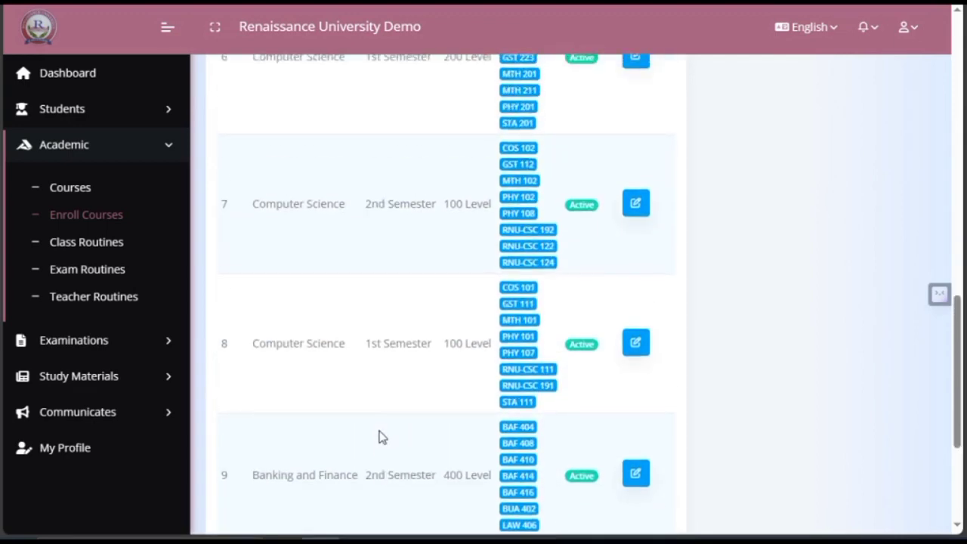
scroll(379, 442, down, 3)
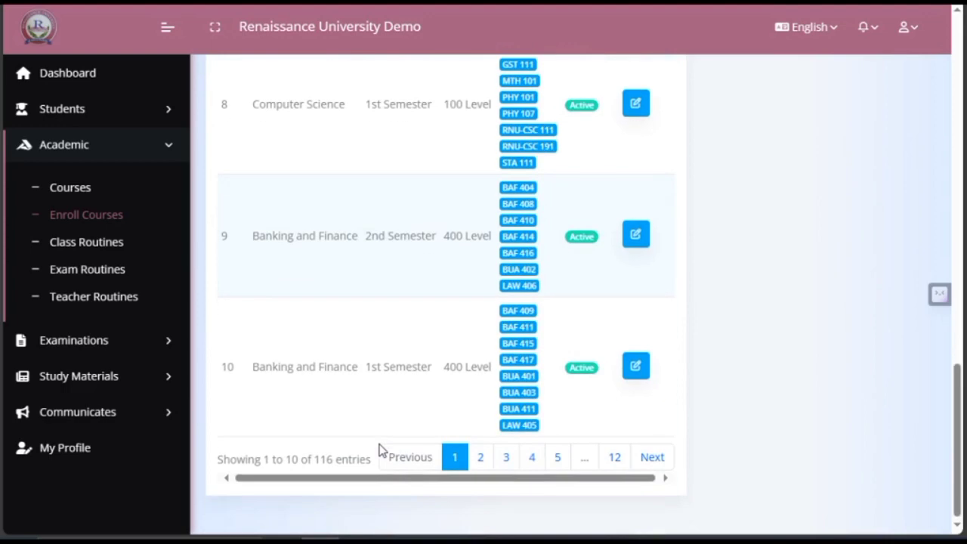
scroll(381, 450, up, 13)
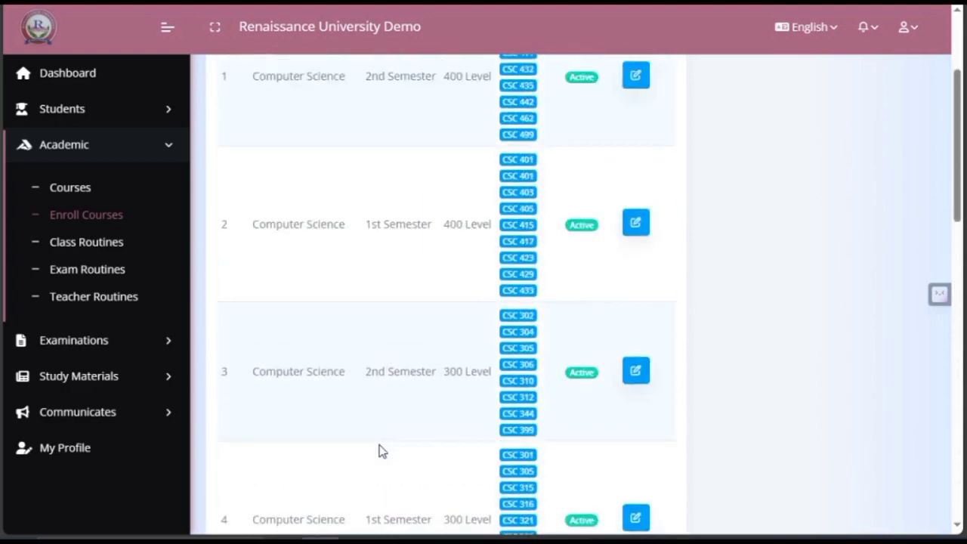
scroll(380, 450, up, 2)
scroll(381, 450, down, 10)
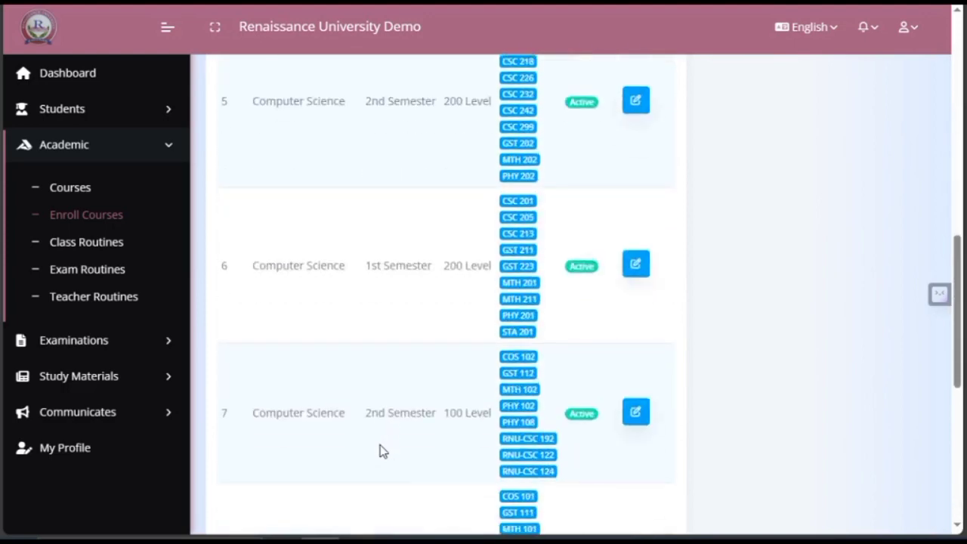
scroll(379, 451, down, 6)
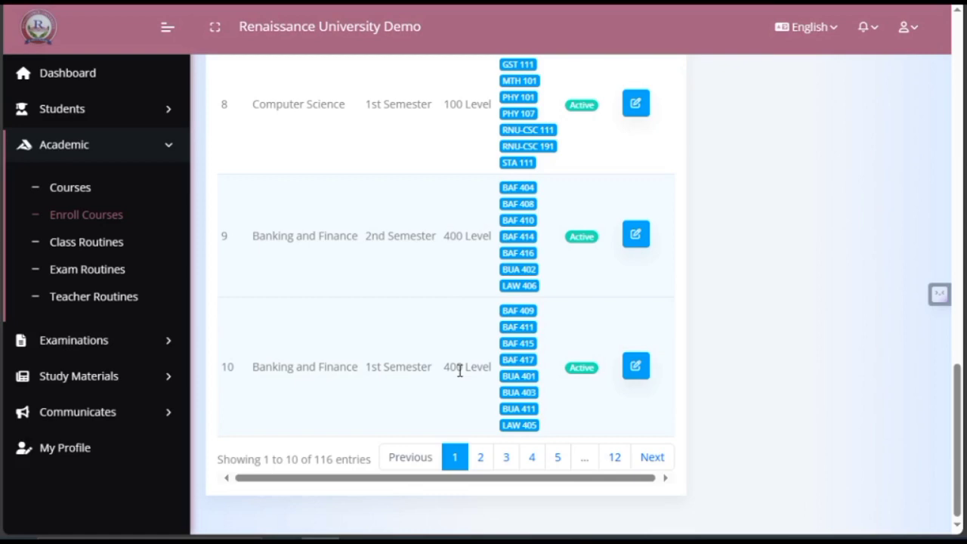
scroll(460, 370, up, 10)
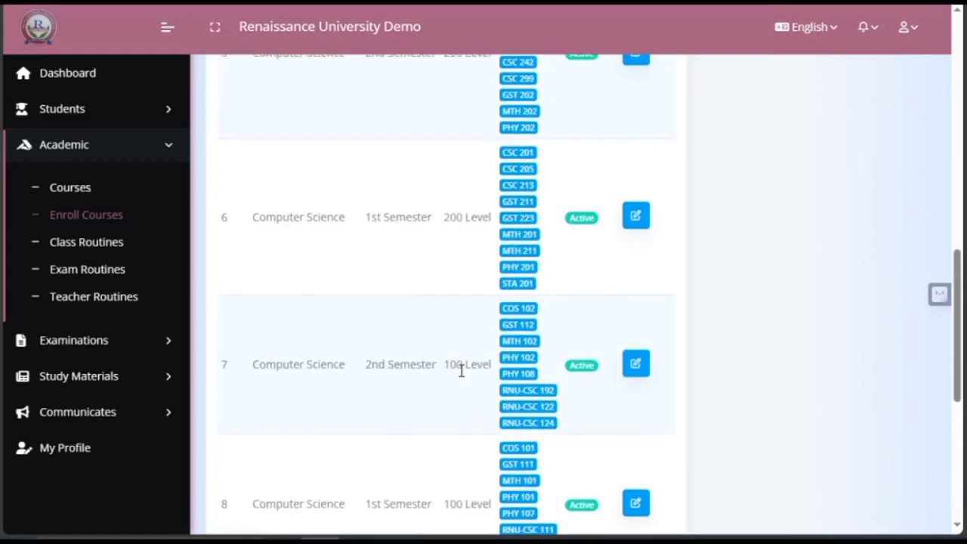
scroll(460, 375, up, 2)
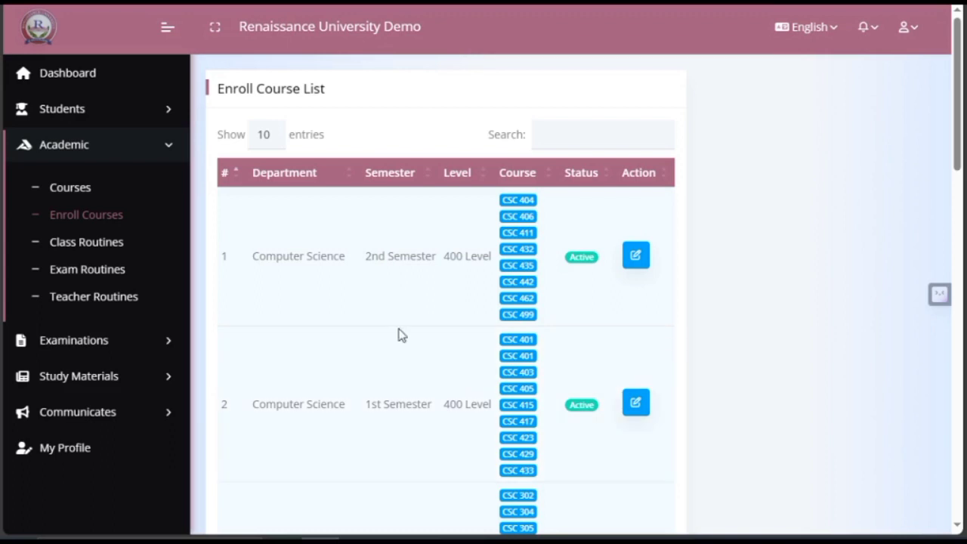
Examine which course codes are assigned to each department by semester and level in the enroll course list
scroll(466, 371, down, 5)
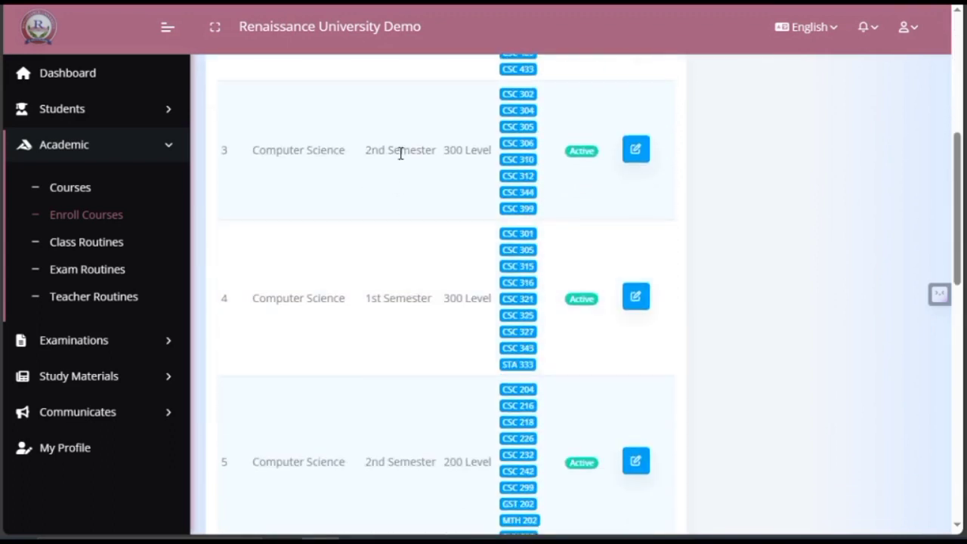
scroll(457, 263, down, 1)
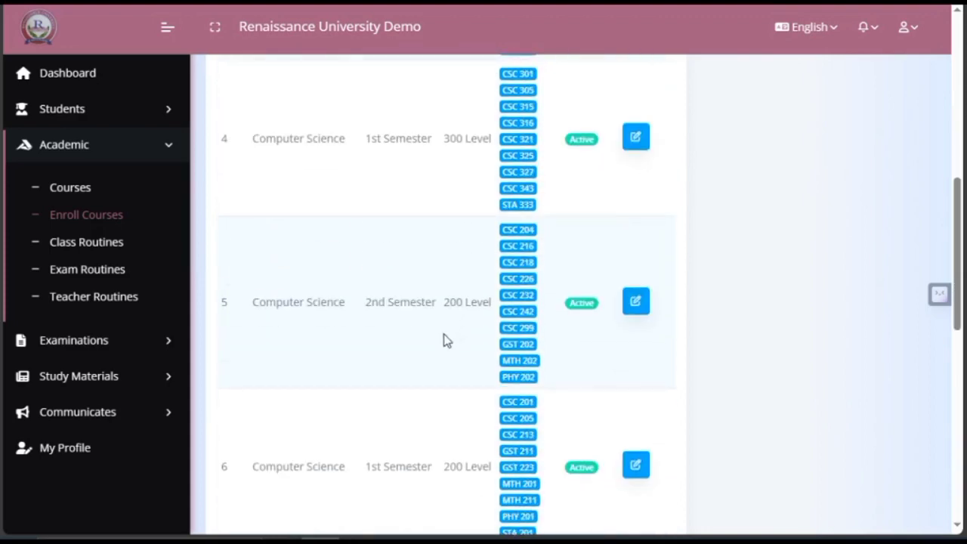
scroll(314, 174, up, 5)
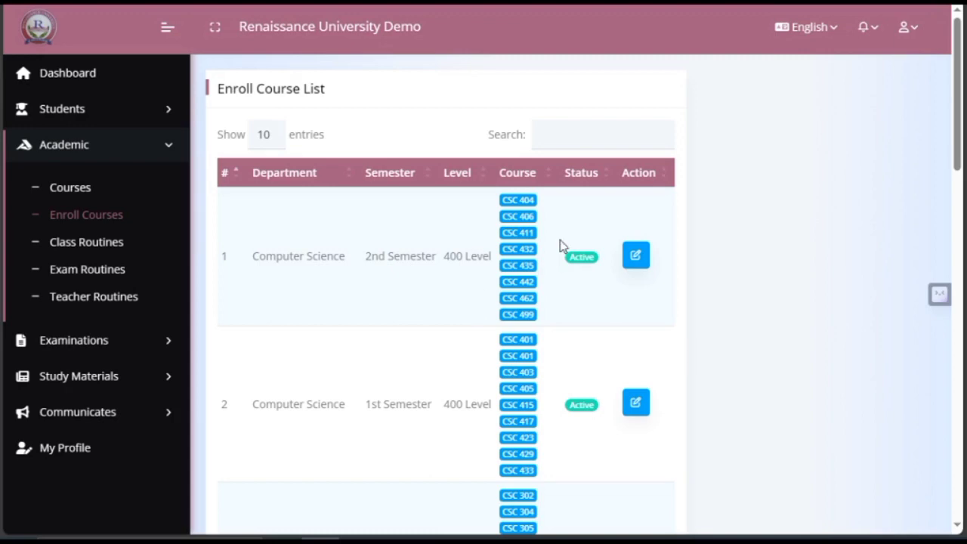
scroll(380, 308, down, 14)
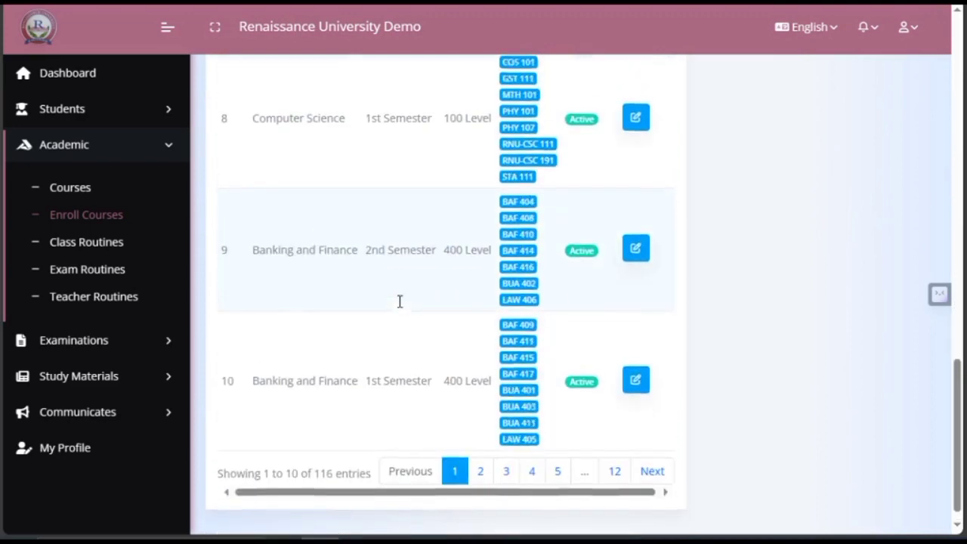
scroll(399, 301, up, 15)
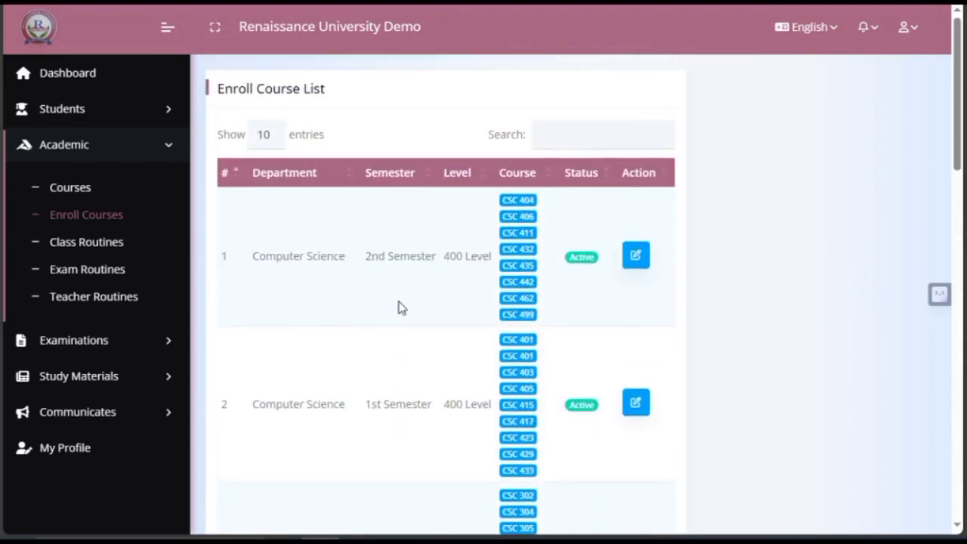
scroll(400, 308, down, 14)
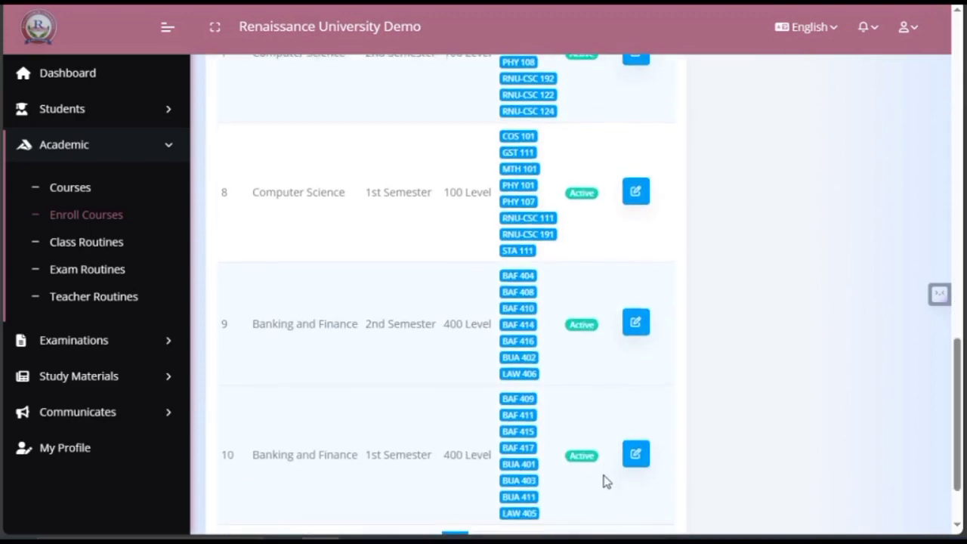
scroll(554, 350, up, 10)
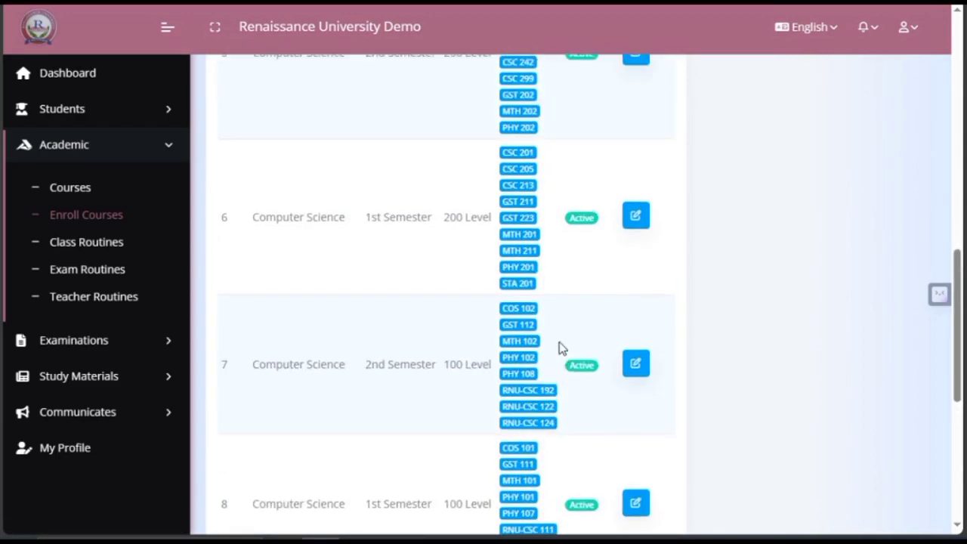
scroll(534, 365, up, 4)
scroll(533, 367, down, 14)
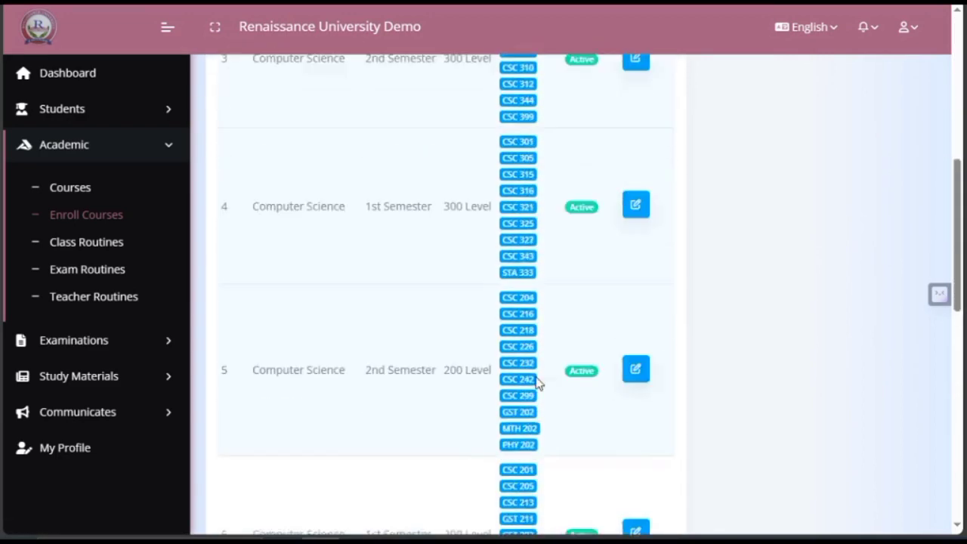
scroll(507, 361, up, 13)
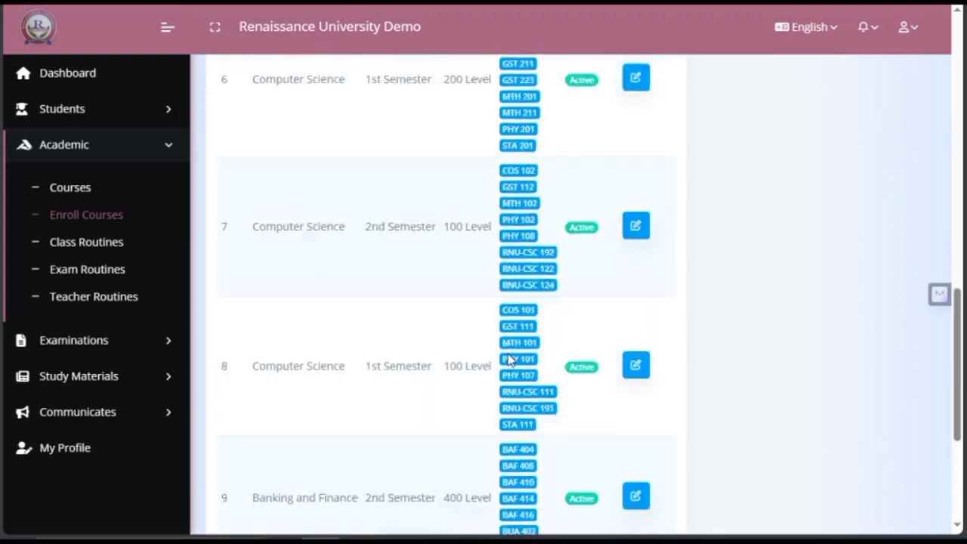
scroll(509, 360, up, 2)
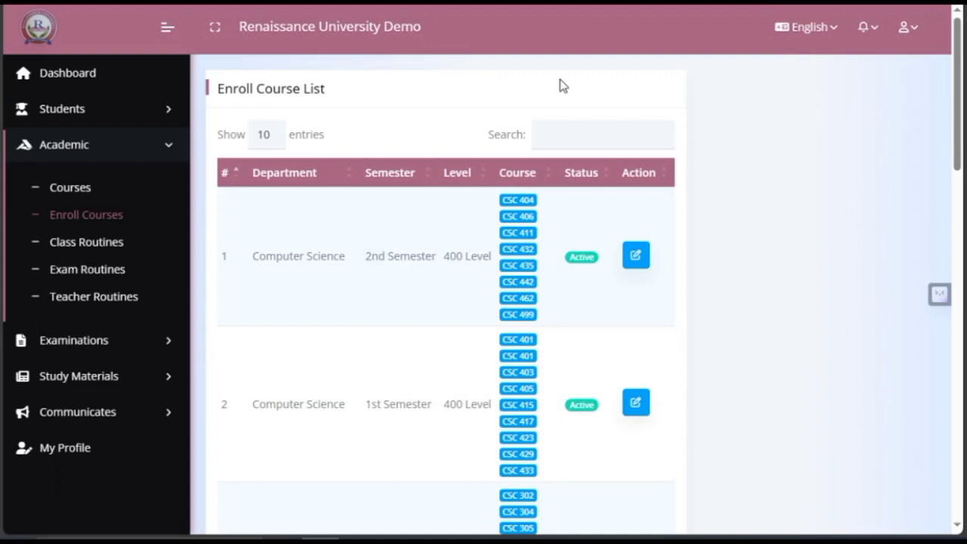
Search the enroll course list for "bankin" and look through all matching department entries
click(573, 137)
text(ban)
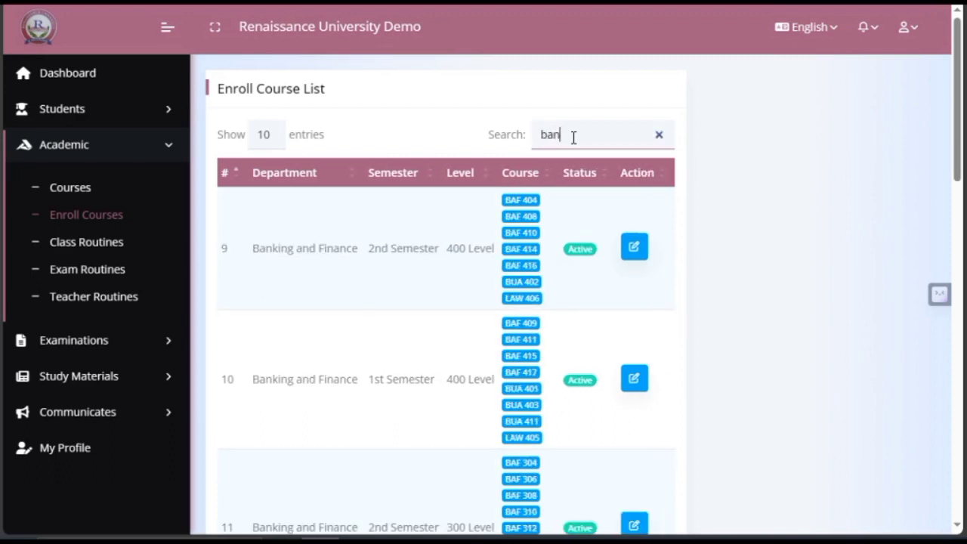
text(kin)
scroll(546, 252, down, 4)
scroll(546, 255, down, 4)
scroll(546, 255, up, 7)
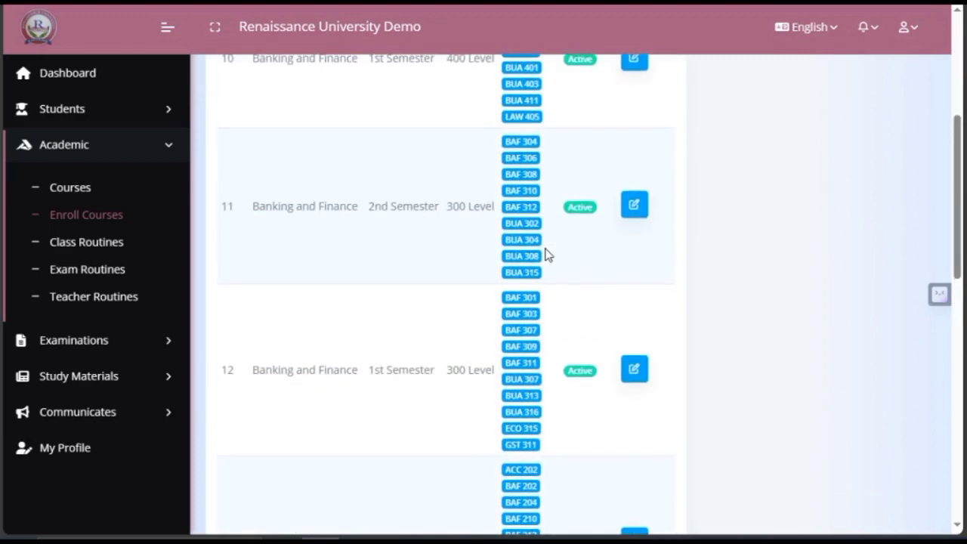
scroll(546, 254, down, 10)
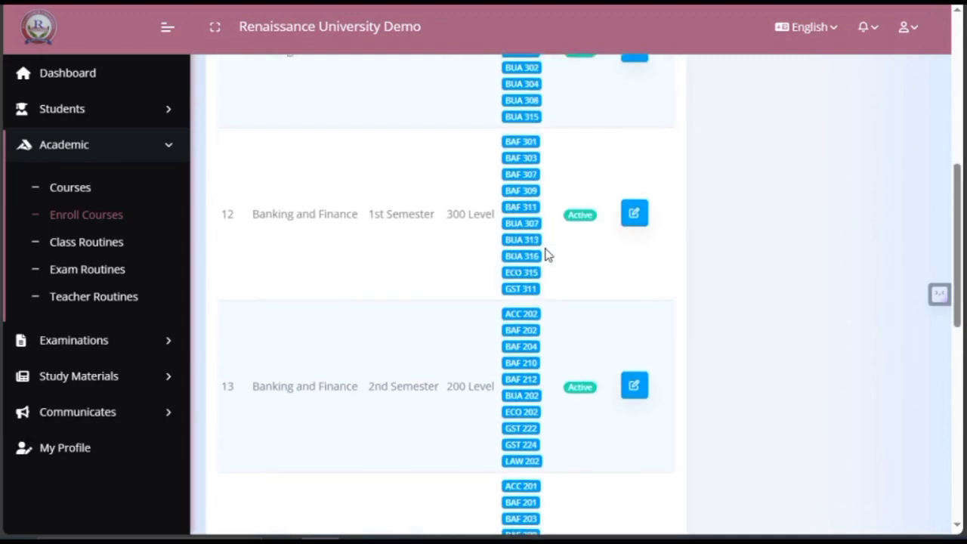
scroll(546, 254, down, 3)
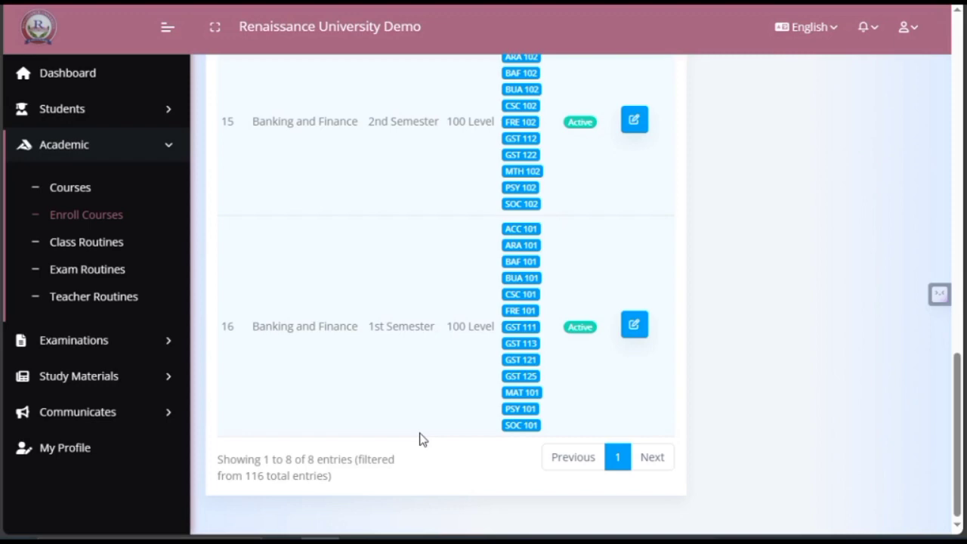
scroll(422, 439, up, 10)
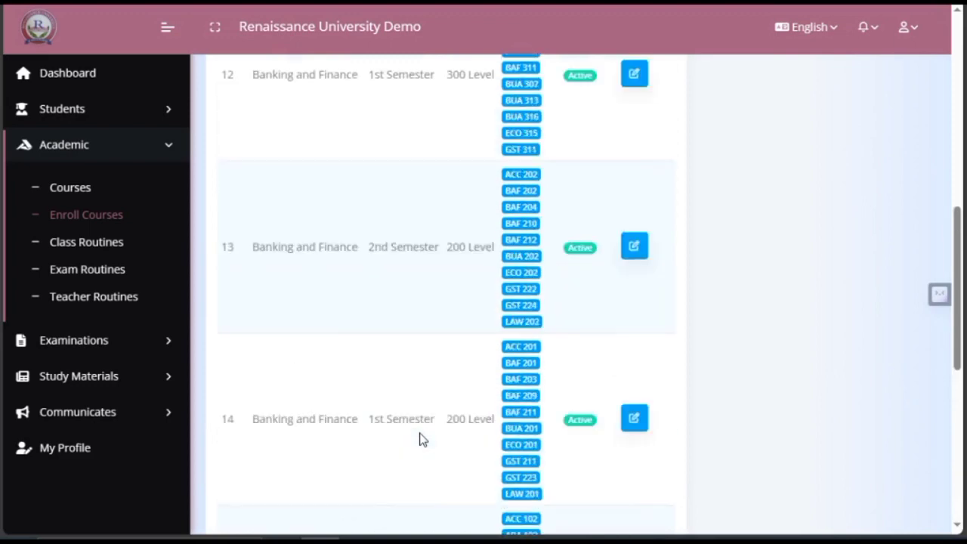
scroll(422, 440, up, 2)
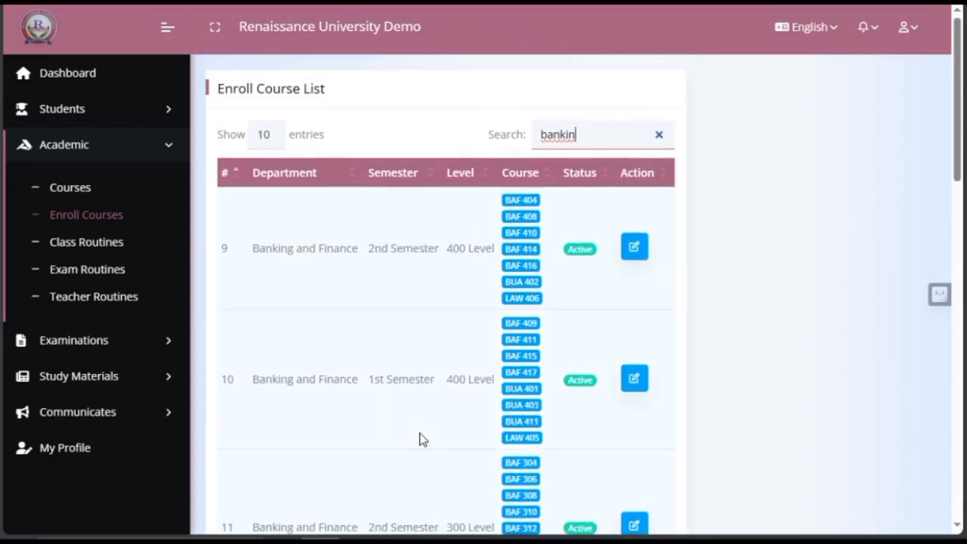
Review the course codes assigned to Banking and Finance for each semester and level in the filtered list
scroll(421, 439, down, 8)
scroll(442, 403, up, 10)
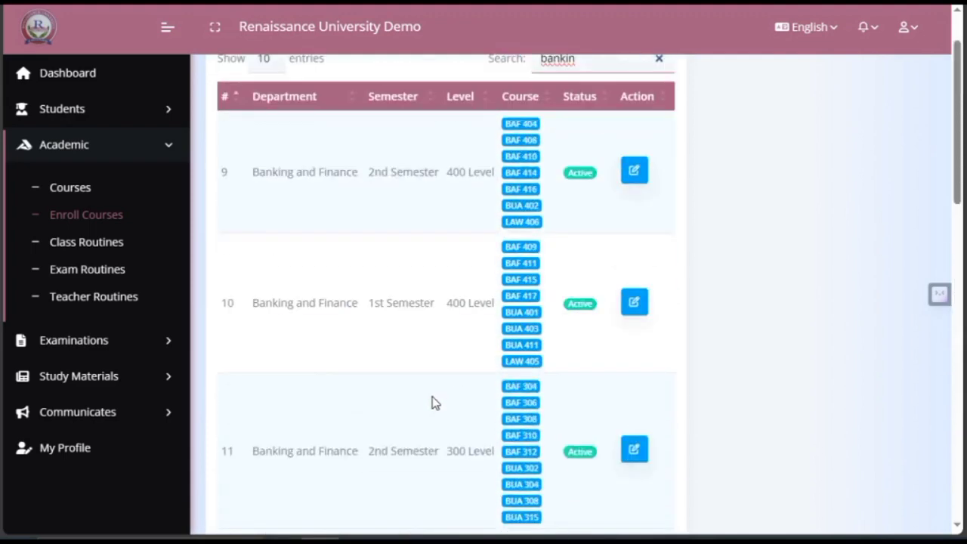
scroll(519, 296, down, 10)
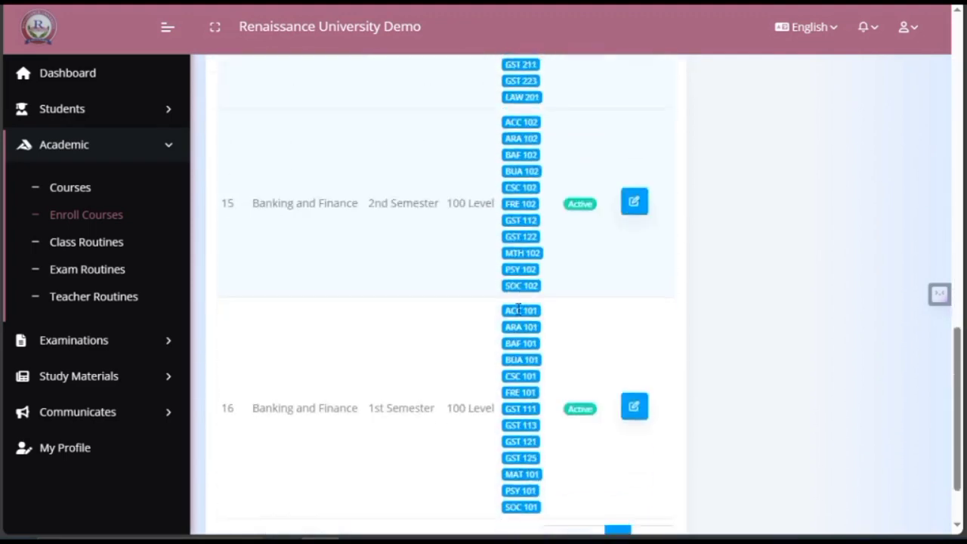
scroll(518, 306, up, 8)
scroll(518, 310, up, 3)
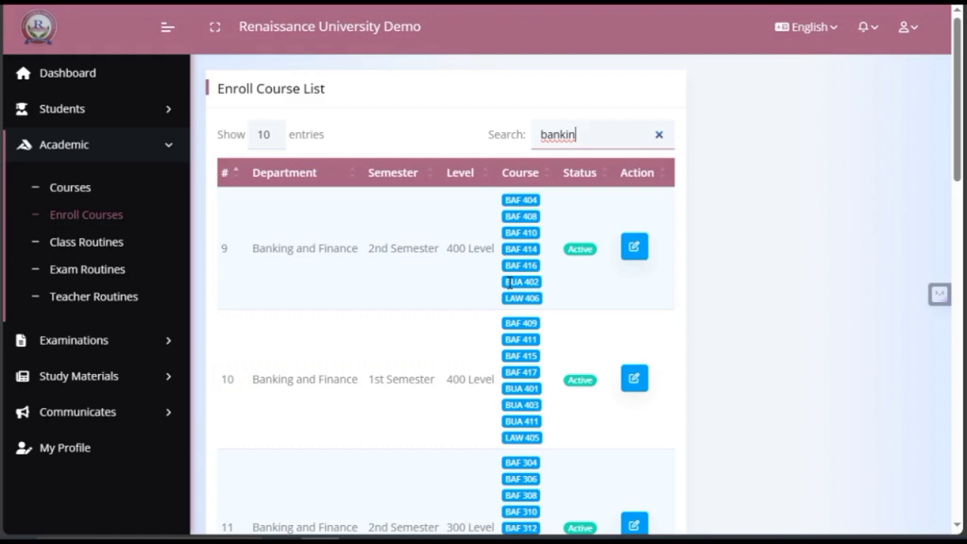
scroll(508, 283, down, 3)
scroll(508, 283, up, 3)
scroll(509, 283, down, 7)
scroll(508, 287, up, 5)
scroll(508, 291, down, 3)
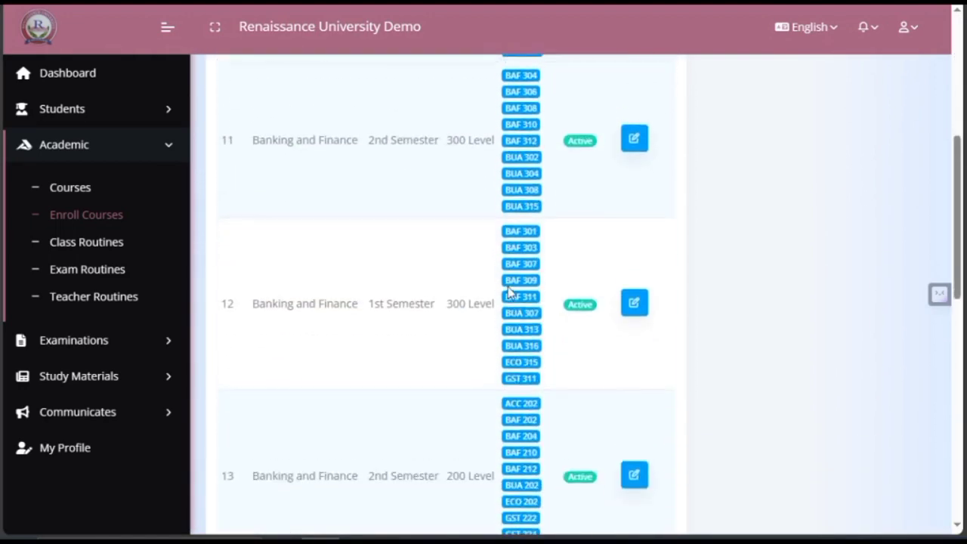
scroll(509, 293, up, 5)
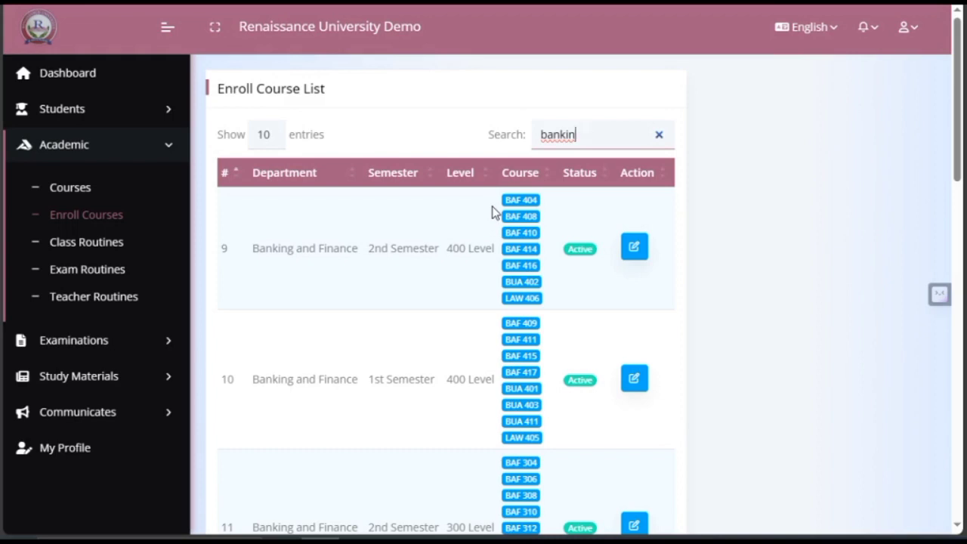
scroll(491, 214, down, 1)
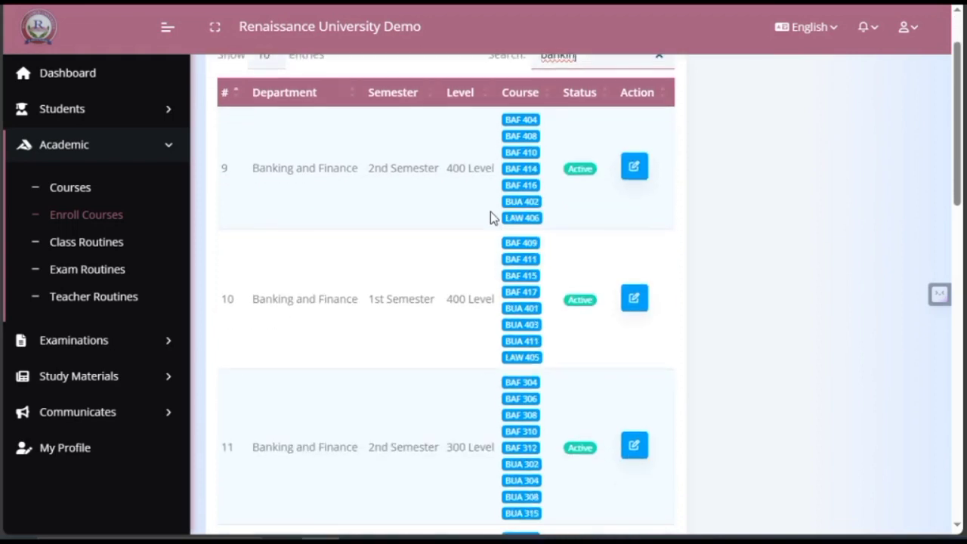
scroll(490, 216, down, 4)
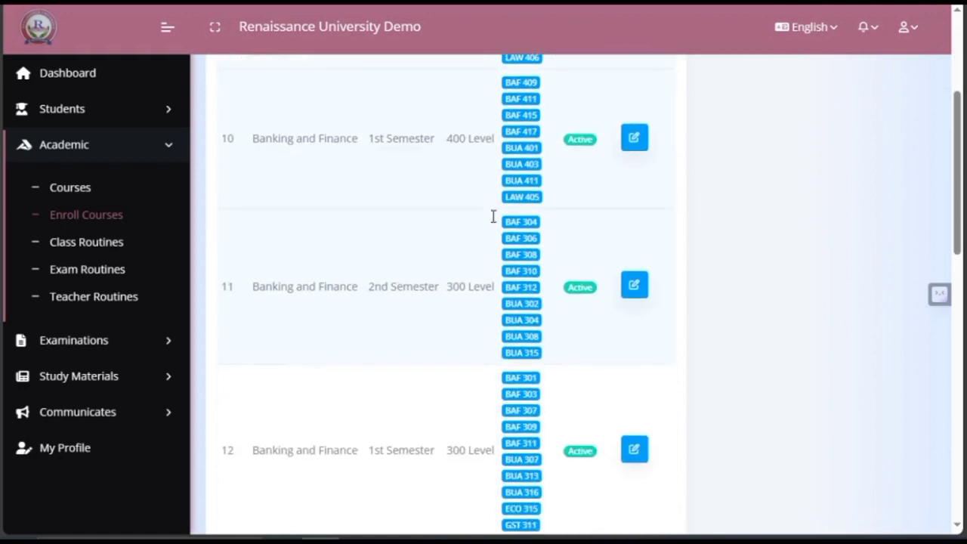
Look through the filtered Banking and Finance entries and compare the courses assigned at each level from 400 to 100
scroll(492, 221, up, 5)
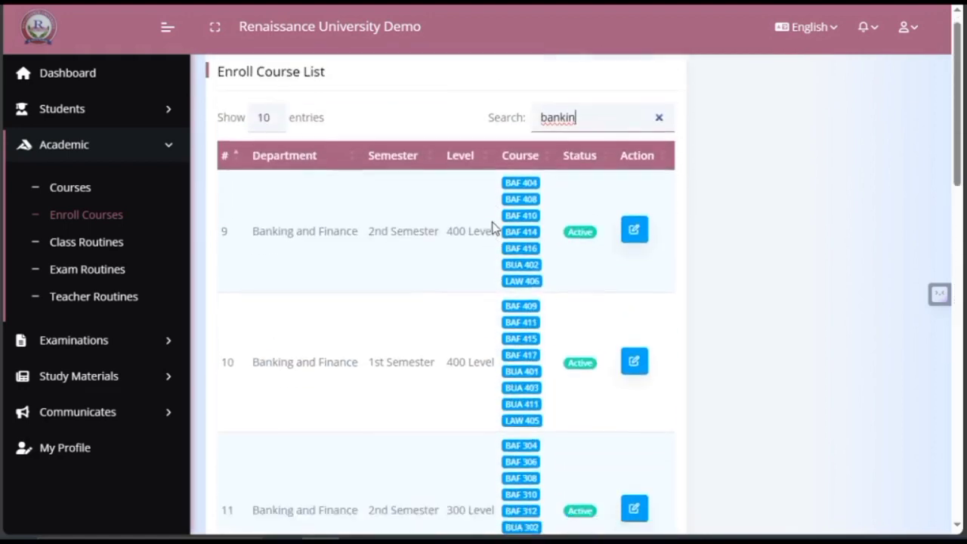
scroll(491, 226, down, 6)
scroll(491, 227, down, 7)
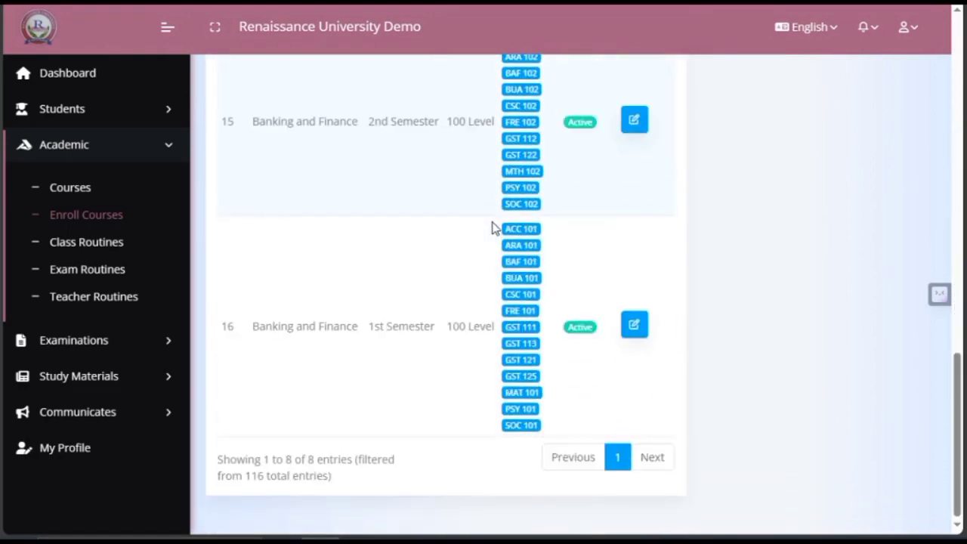
scroll(491, 227, up, 12)
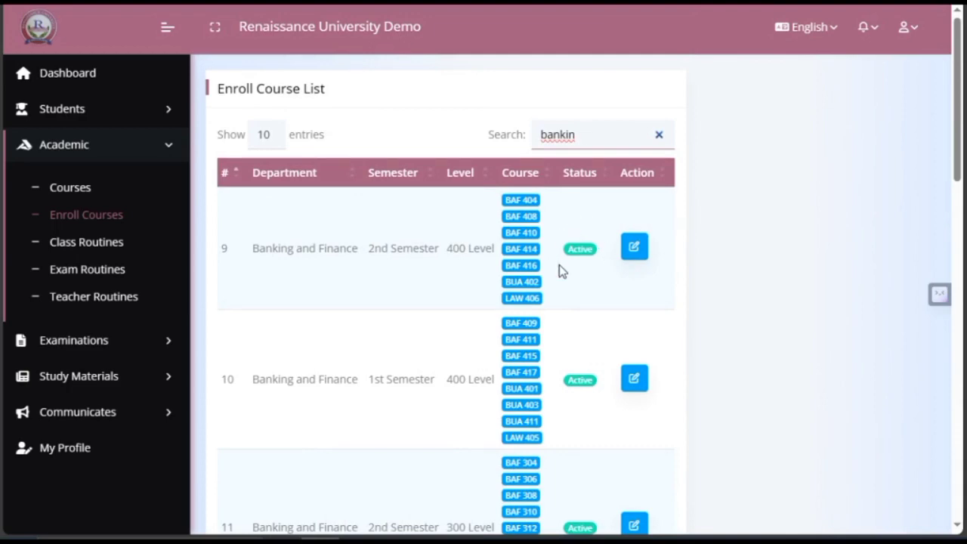
scroll(579, 244, down, 4)
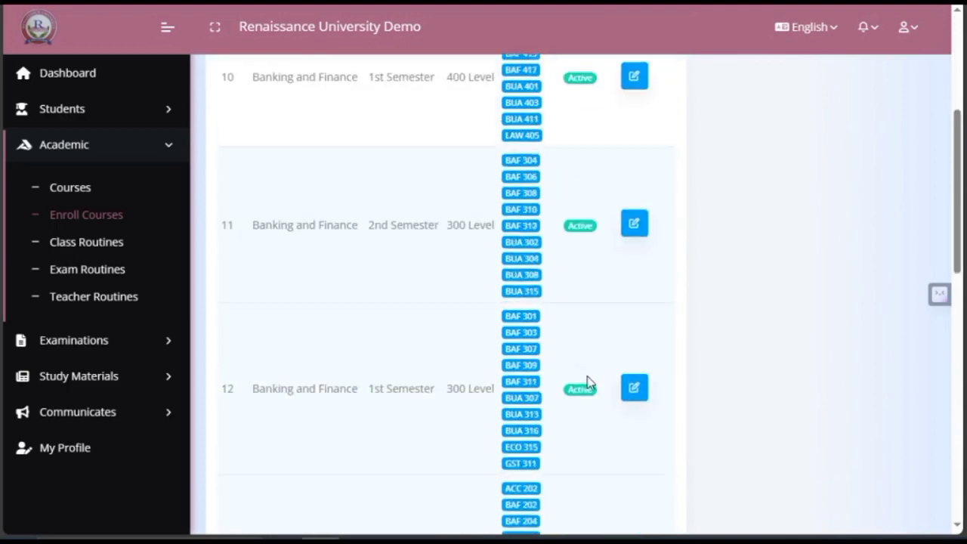
scroll(573, 330, up, 4)
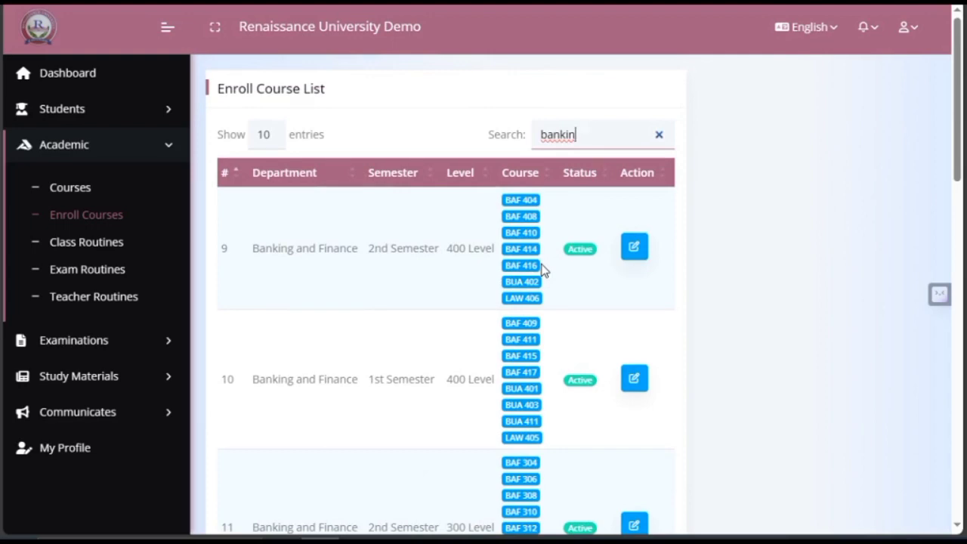
scroll(542, 270, down, 5)
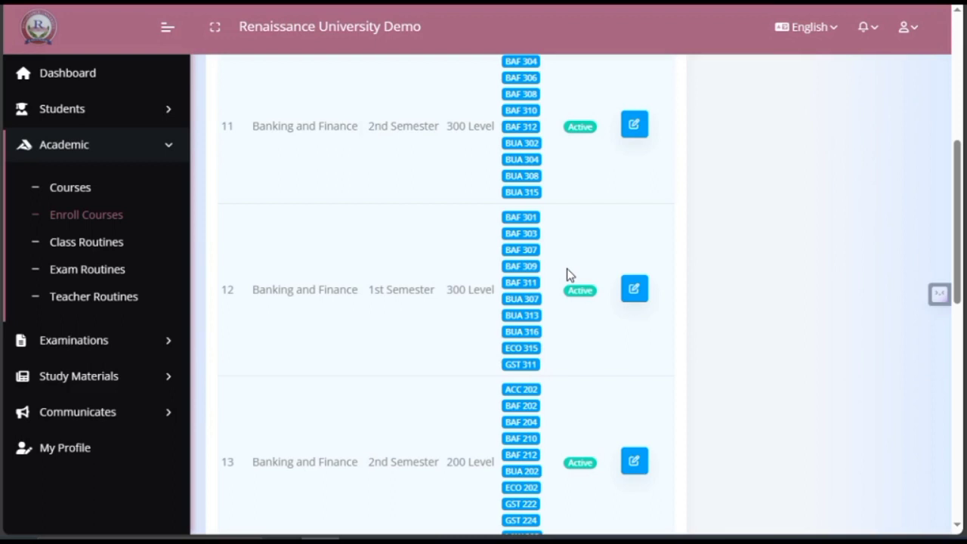
scroll(597, 262, up, 5)
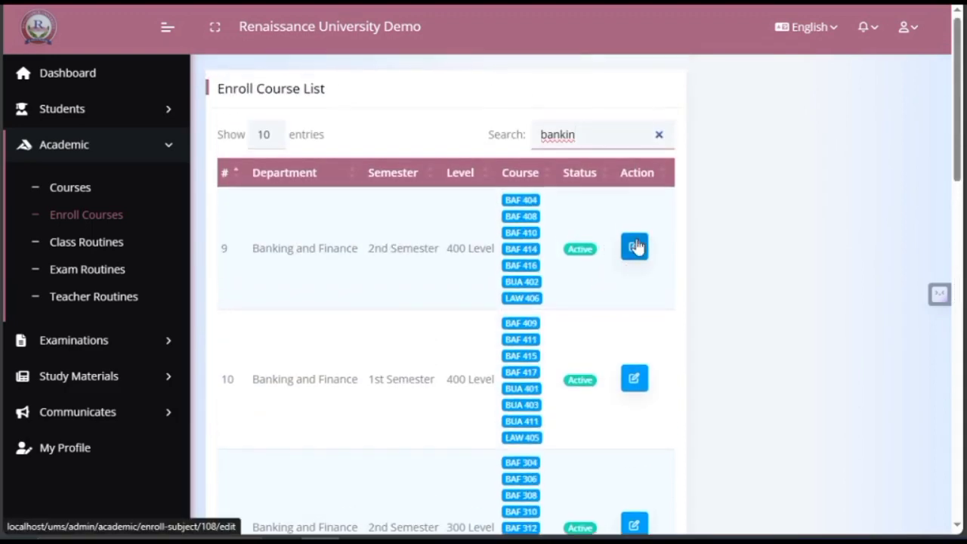
Open the Banking and Finance 1st Semester 300 Level enrolment for editing and set its semester to 2nd Semester
scroll(626, 341, down, 6)
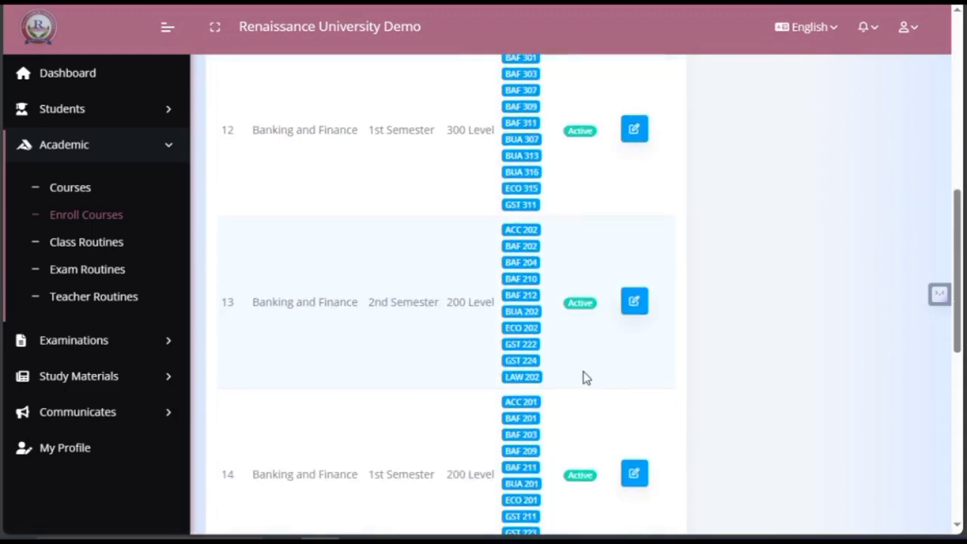
scroll(586, 378, down, 2)
scroll(578, 347, down, 2)
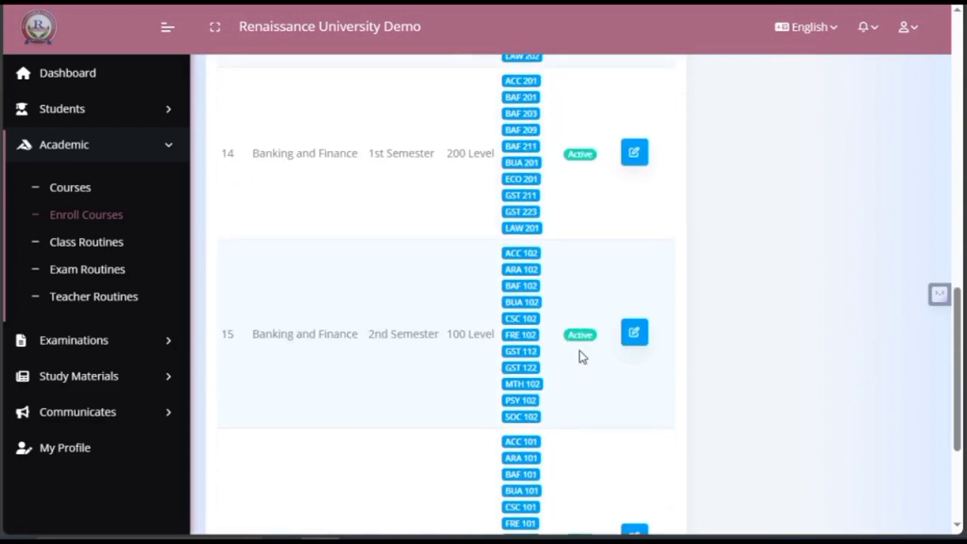
scroll(582, 265, up, 1)
scroll(588, 287, down, 1)
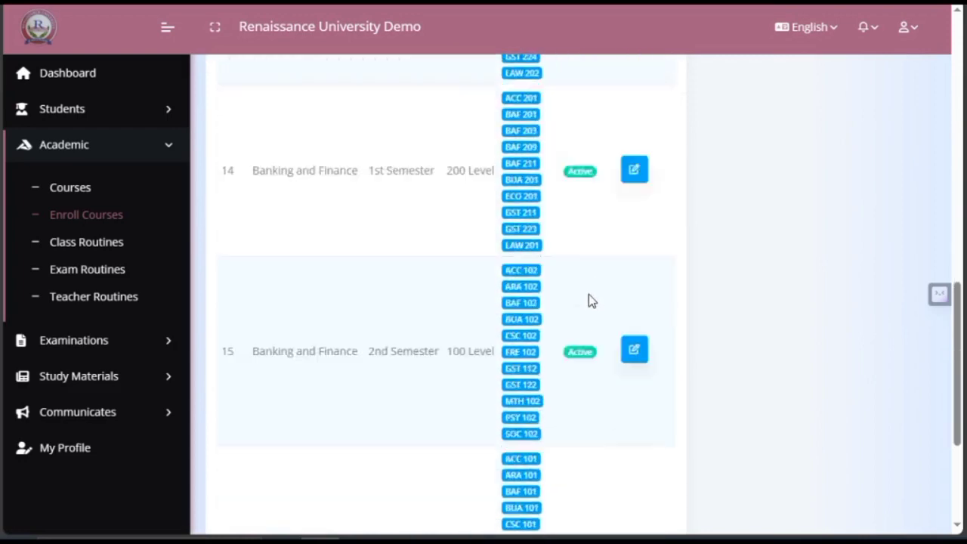
scroll(588, 293, down, 2)
scroll(584, 261, up, 4)
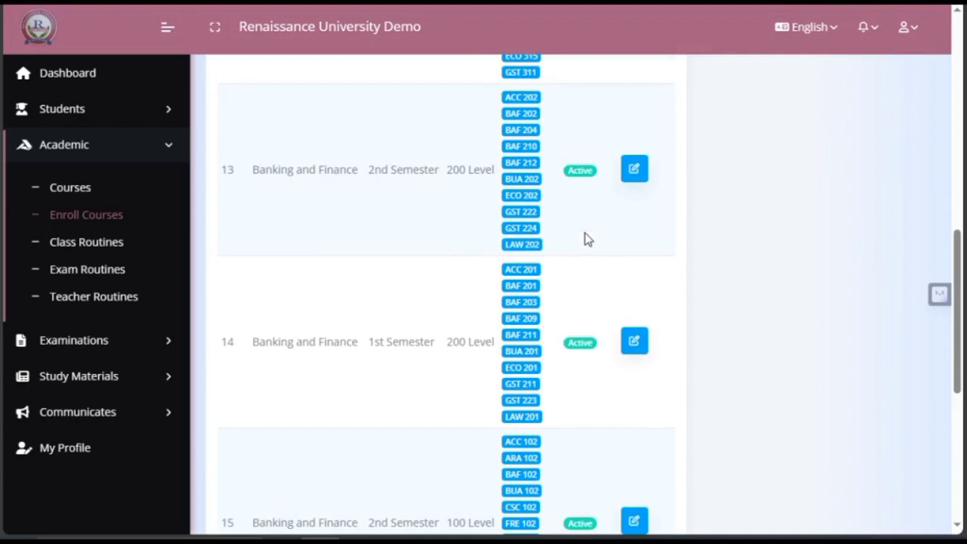
scroll(586, 239, up, 4)
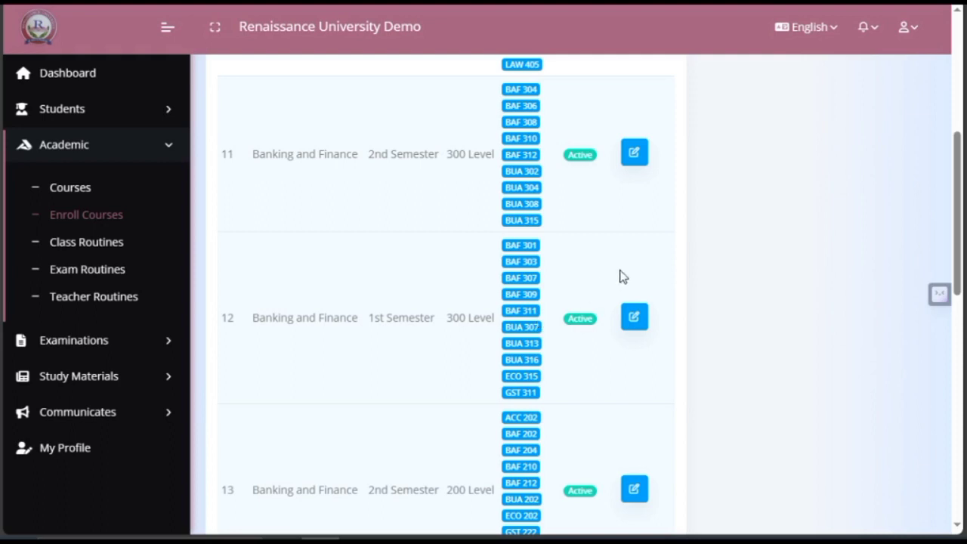
click(636, 321)
click(635, 318)
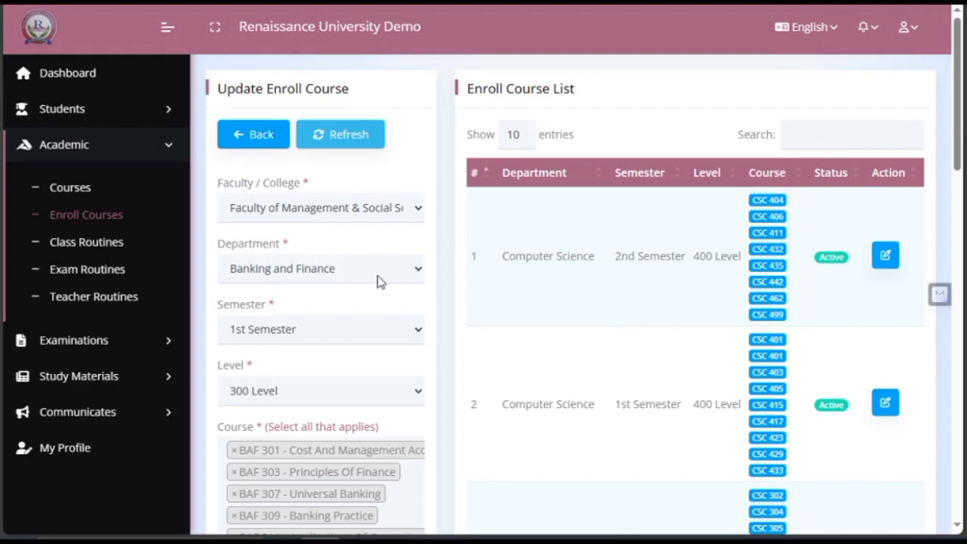
click(388, 335)
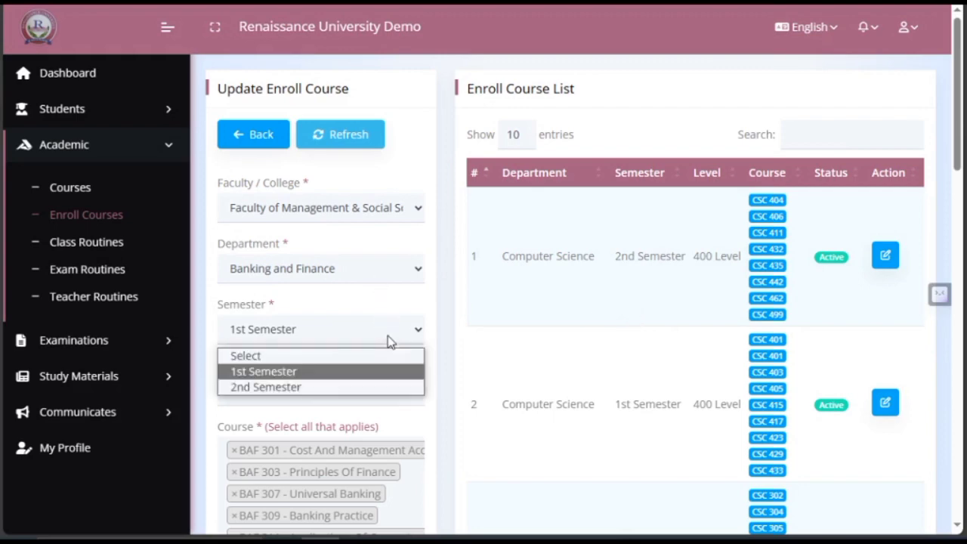
click(284, 387)
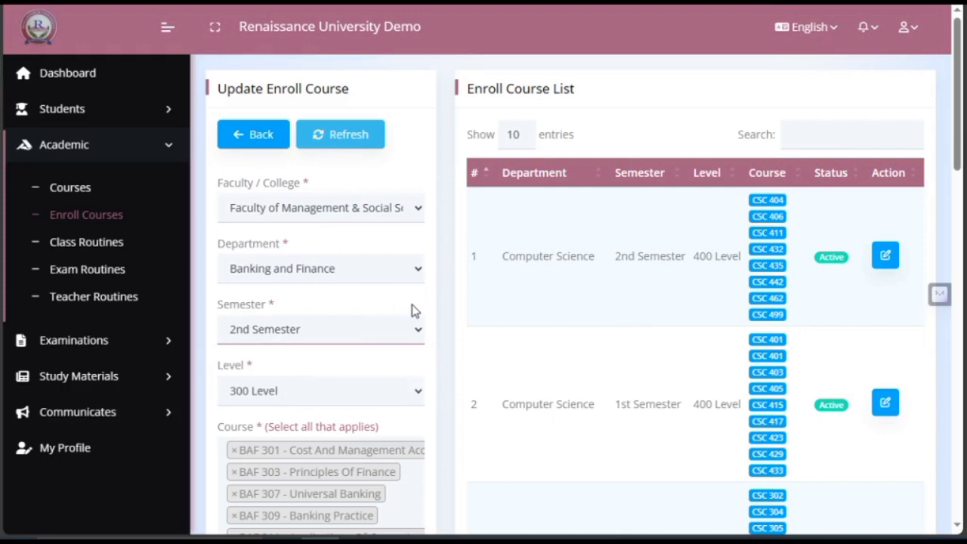
Review the level and the selected courses in the Banking and Finance enrolment update form
scroll(412, 304, down, 2)
scroll(412, 304, up, 2)
scroll(412, 305, down, 3)
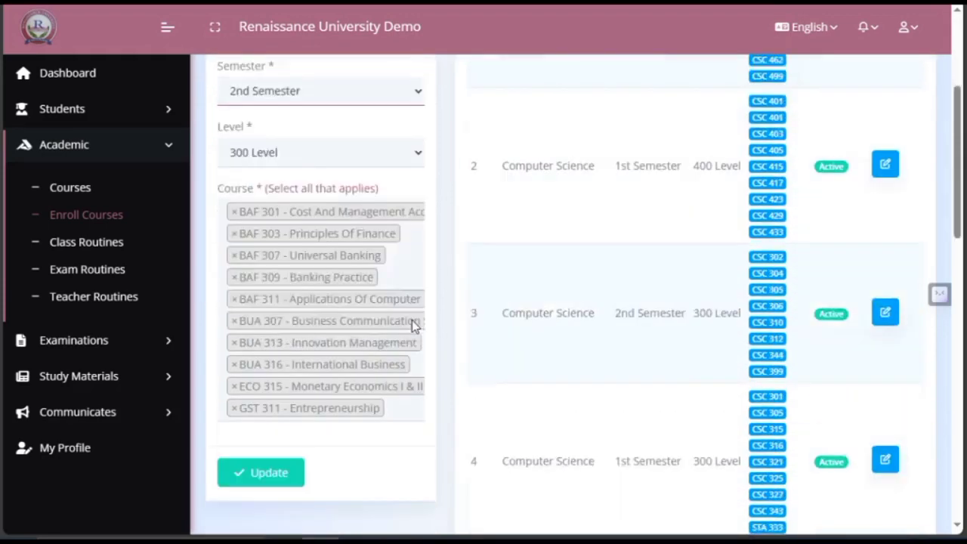
scroll(411, 325, down, 1)
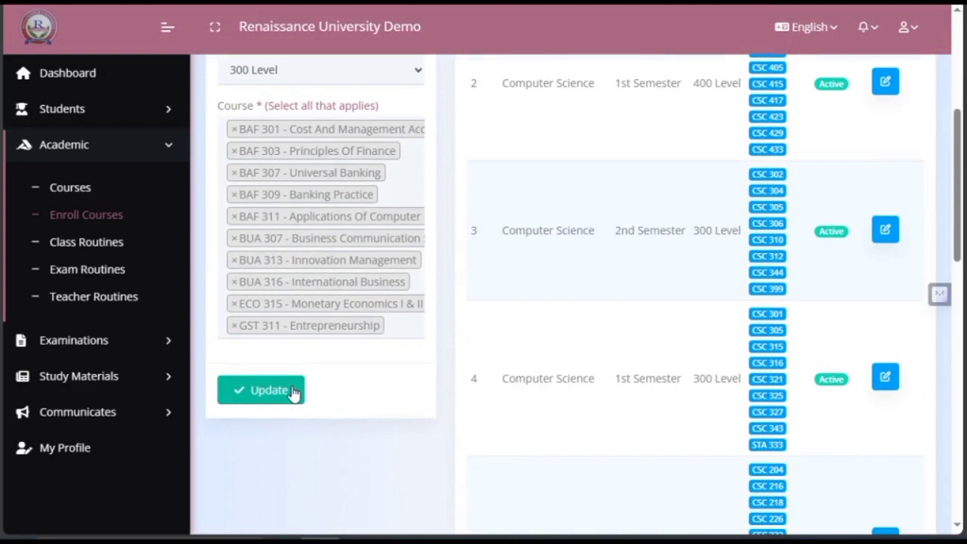
scroll(410, 370, up, 4)
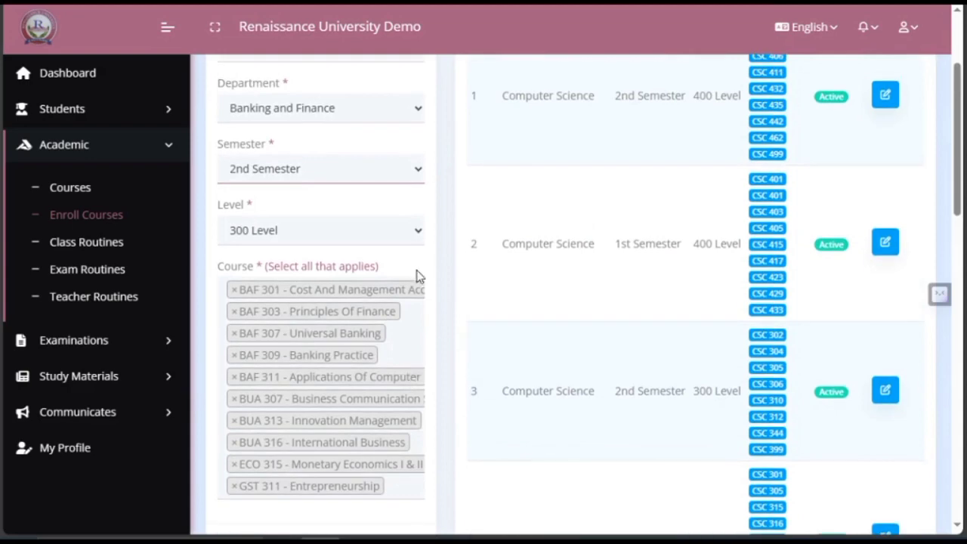
Examine the level options available for the Banking and Finance enrolment in the Update Enroll Course form
scroll(446, 359, down, 2)
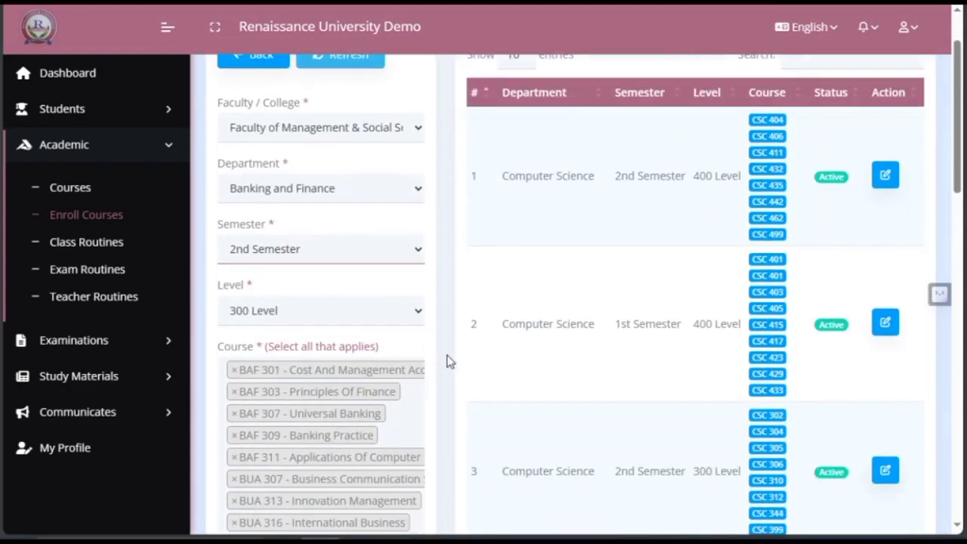
scroll(451, 337, up, 2)
scroll(446, 360, down, 2)
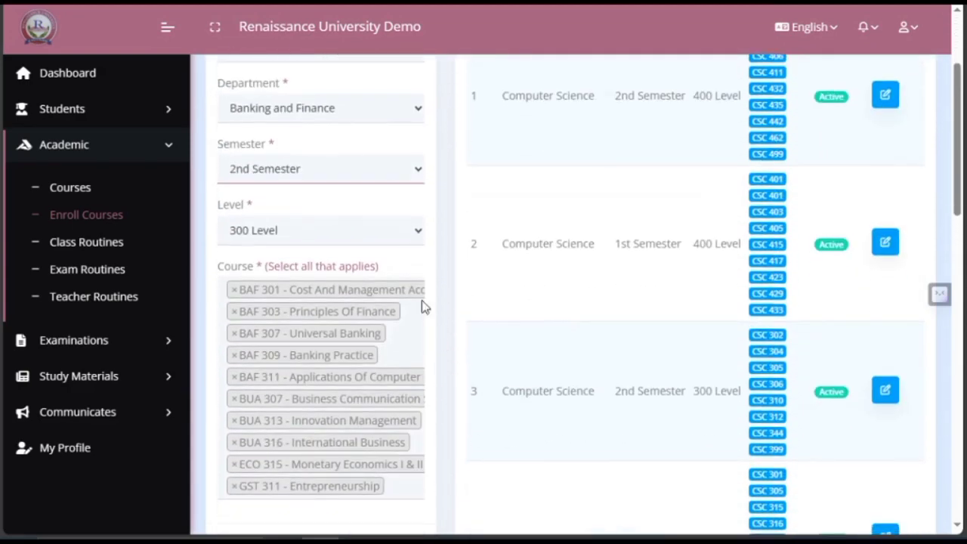
click(382, 240)
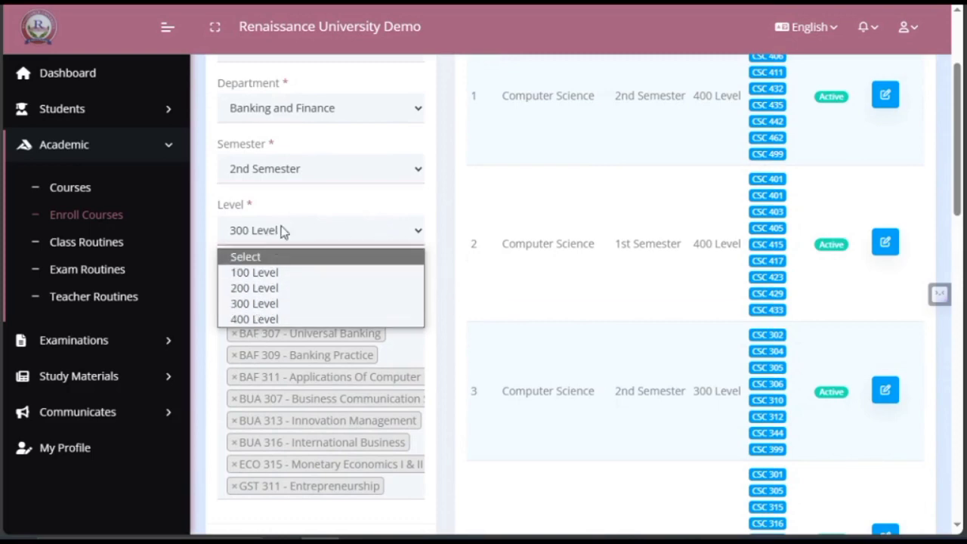
click(307, 231)
click(308, 233)
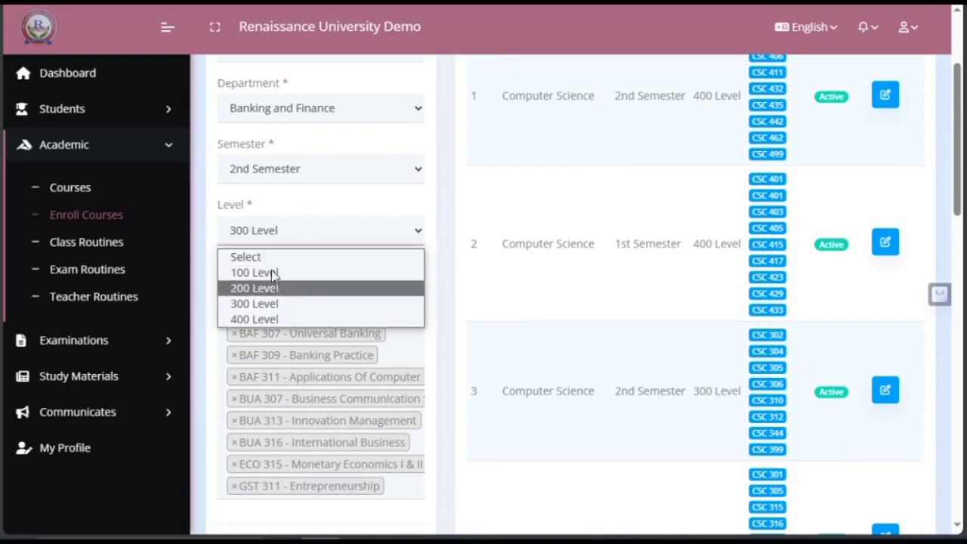
click(287, 221)
scroll(429, 261, up, 2)
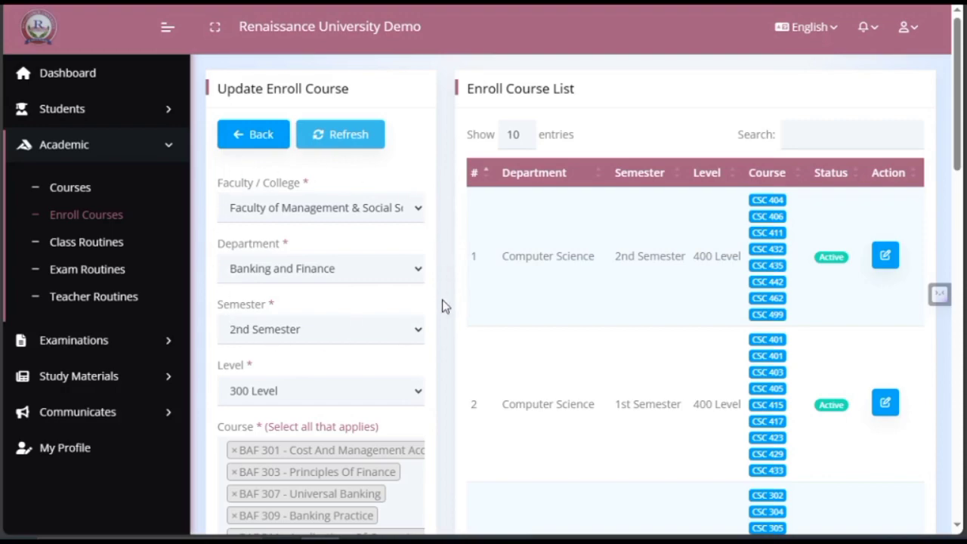
Review the Update Enroll Course form from the faculty field down to the selected courses
scroll(443, 327, down, 5)
scroll(443, 329, up, 5)
scroll(442, 330, down, 5)
scroll(442, 330, up, 5)
scroll(441, 332, down, 2)
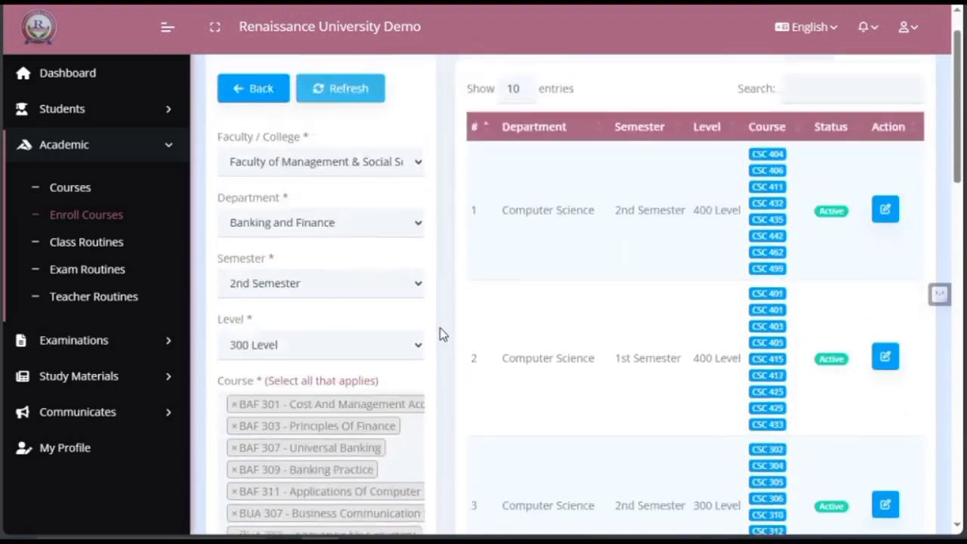
scroll(442, 335, up, 2)
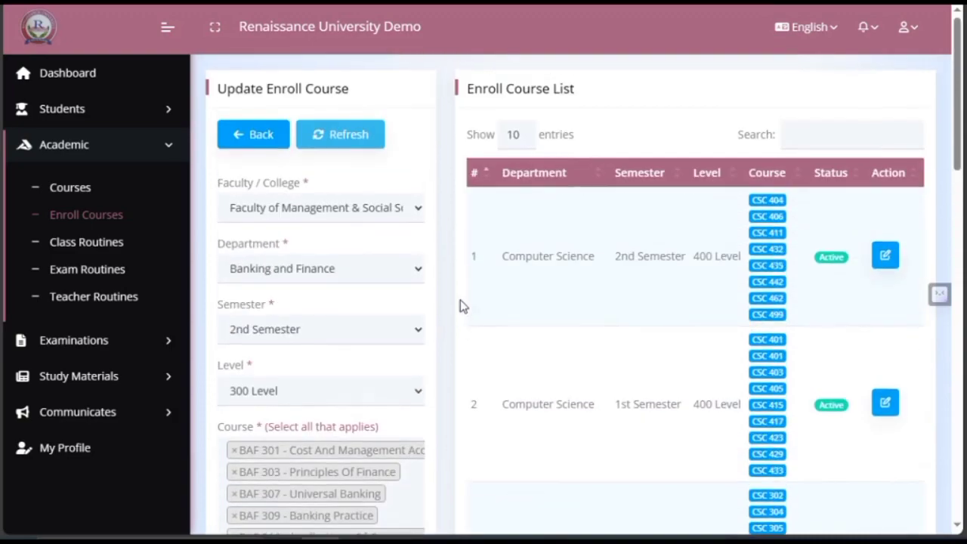
scroll(448, 302, down, 4)
scroll(449, 362, up, 4)
Examine the department options offered under the Faculty of Management & Social Sciences, keeping Banking and Finance
click(325, 268)
drag(420, 250, 448, 252)
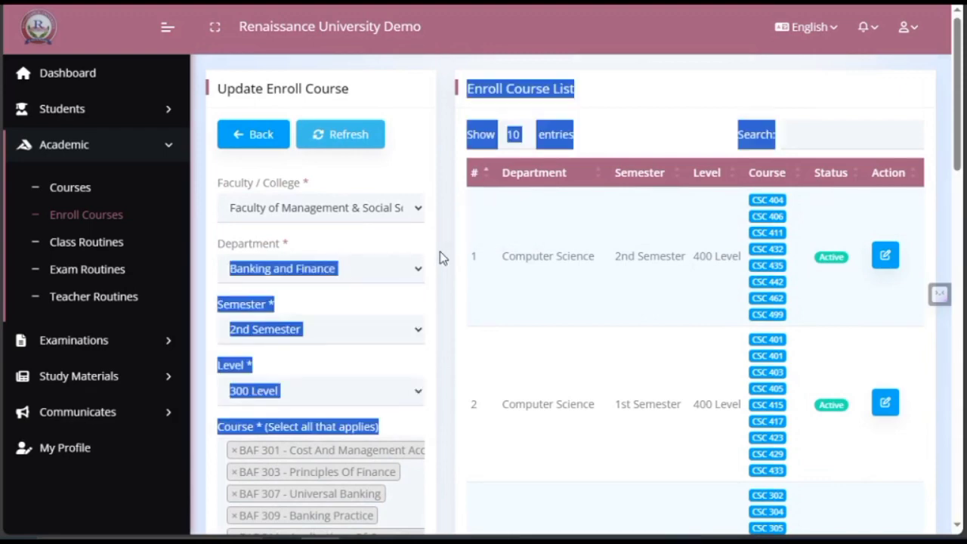
click(440, 255)
click(401, 272)
click(446, 265)
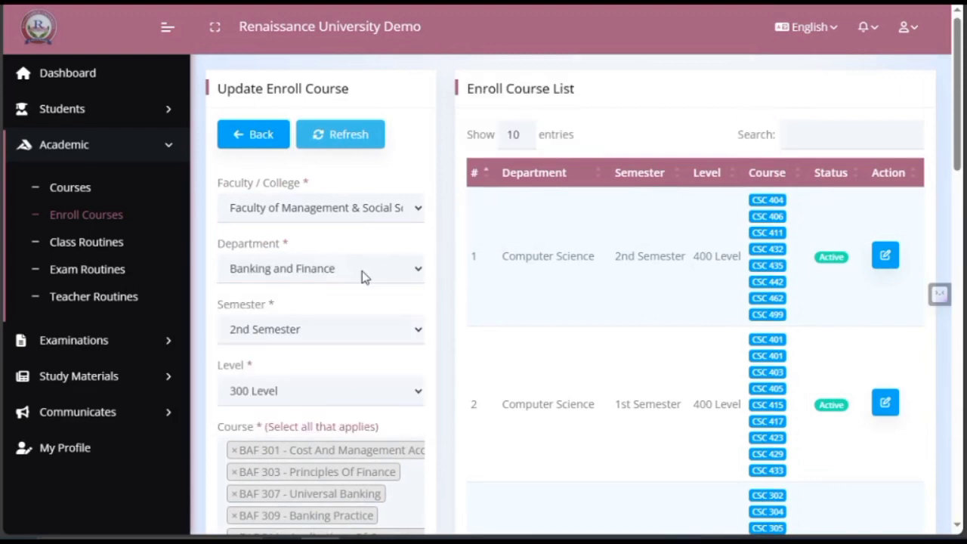
click(362, 271)
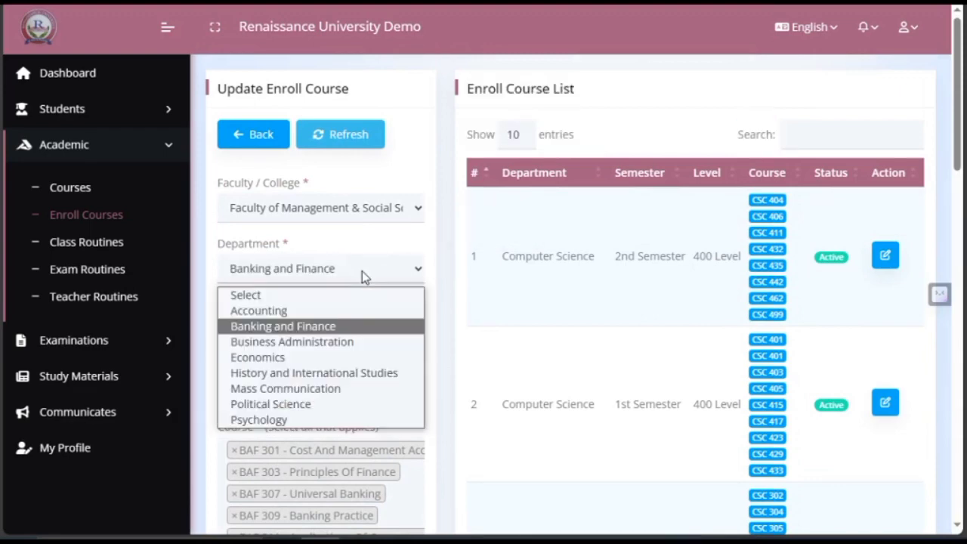
click(445, 262)
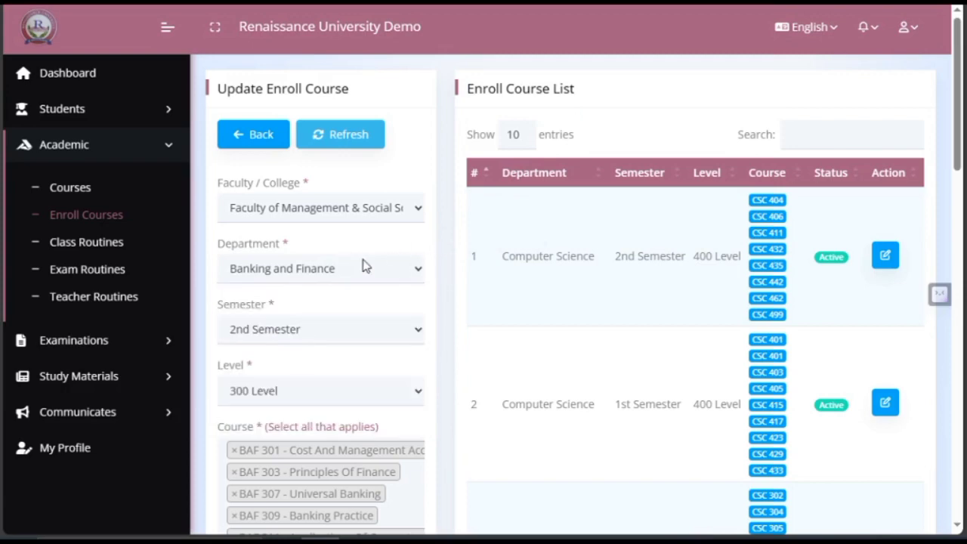
Review the courses selected for Banking and Finance 300 Level and examine the semester options
scroll(441, 268, down, 5)
scroll(445, 283, up, 5)
scroll(449, 293, down, 4)
scroll(449, 293, up, 4)
scroll(449, 292, down, 2)
scroll(448, 292, up, 2)
scroll(383, 362, down, 5)
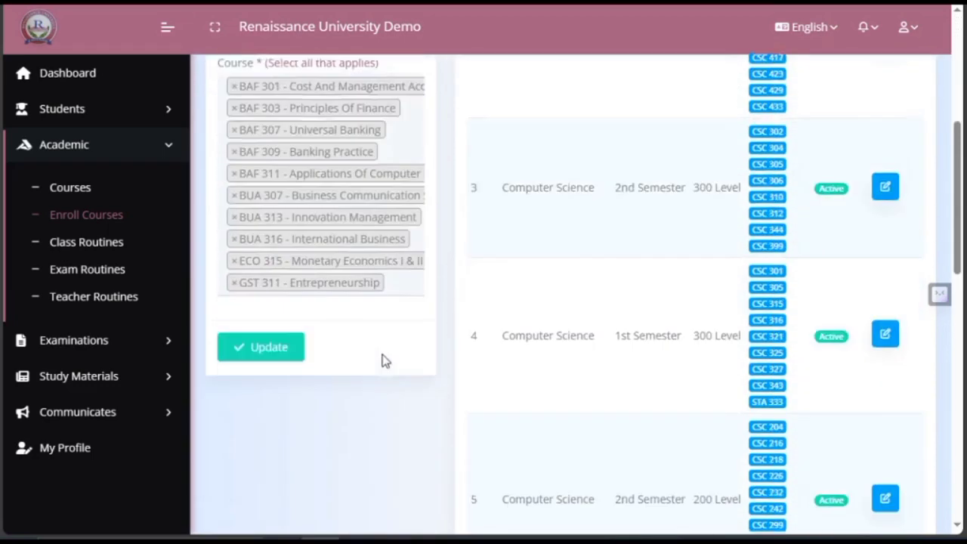
scroll(383, 360, up, 5)
click(308, 337)
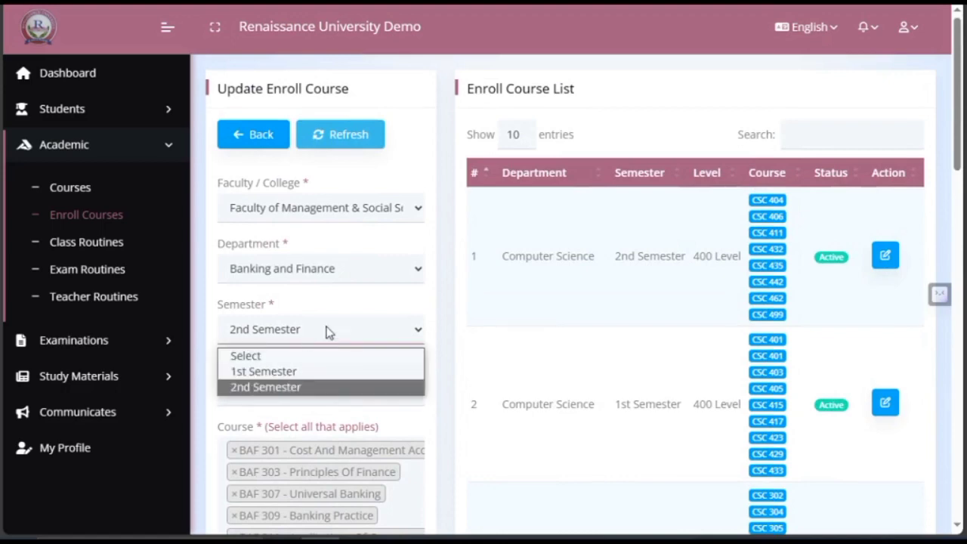
click(379, 317)
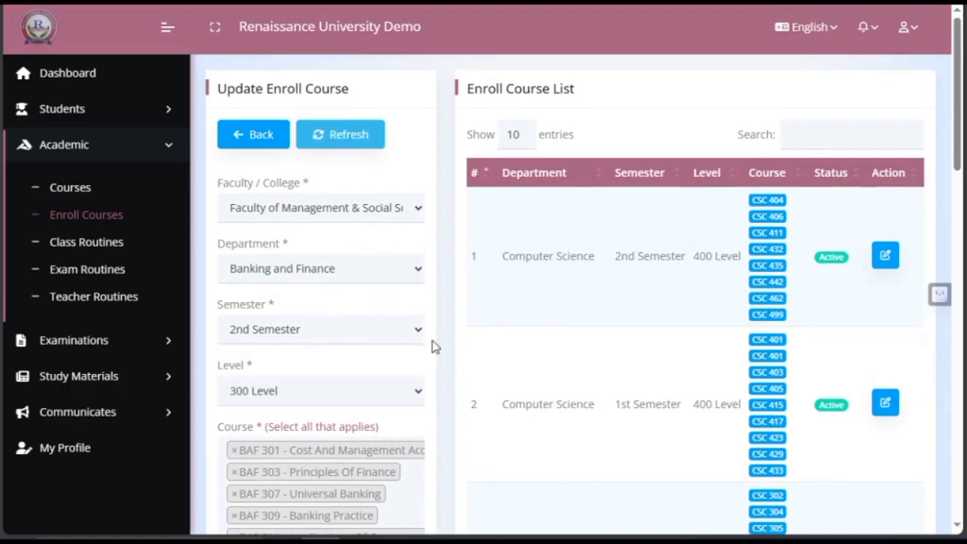
scroll(445, 272, down, 3)
scroll(448, 249, up, 3)
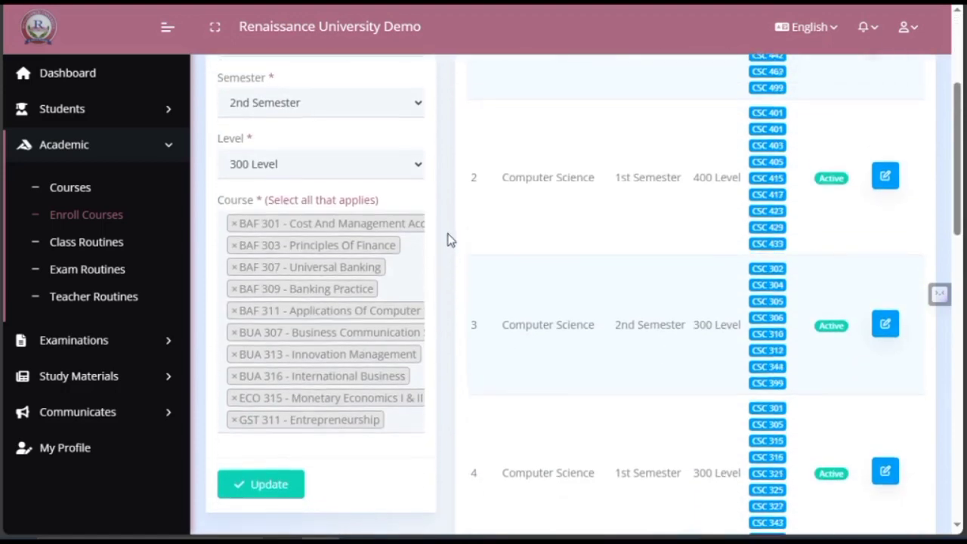
scroll(449, 237, down, 5)
scroll(449, 237, up, 5)
scroll(448, 259, down, 5)
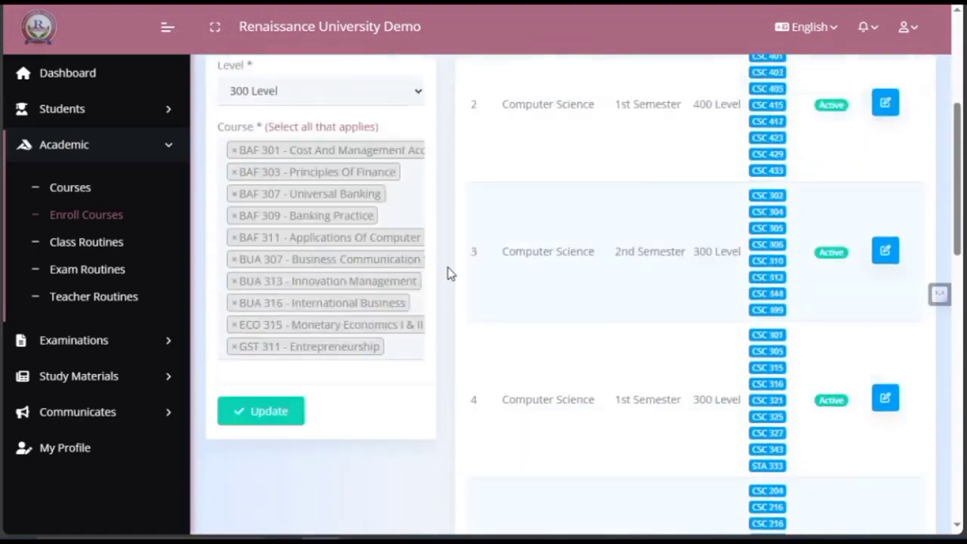
scroll(449, 272, up, 3)
scroll(451, 309, down, 2)
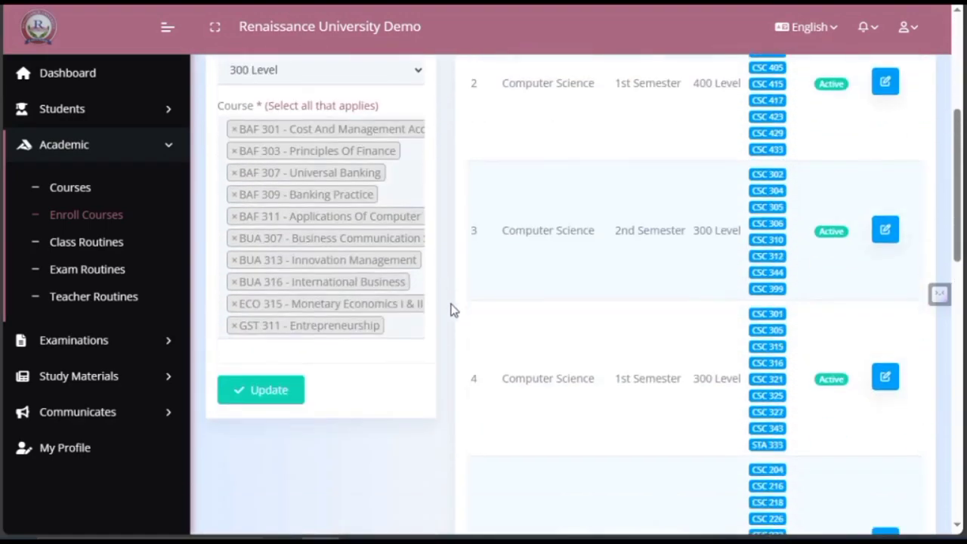
scroll(453, 309, up, 3)
scroll(453, 309, down, 3)
scroll(435, 308, up, 4)
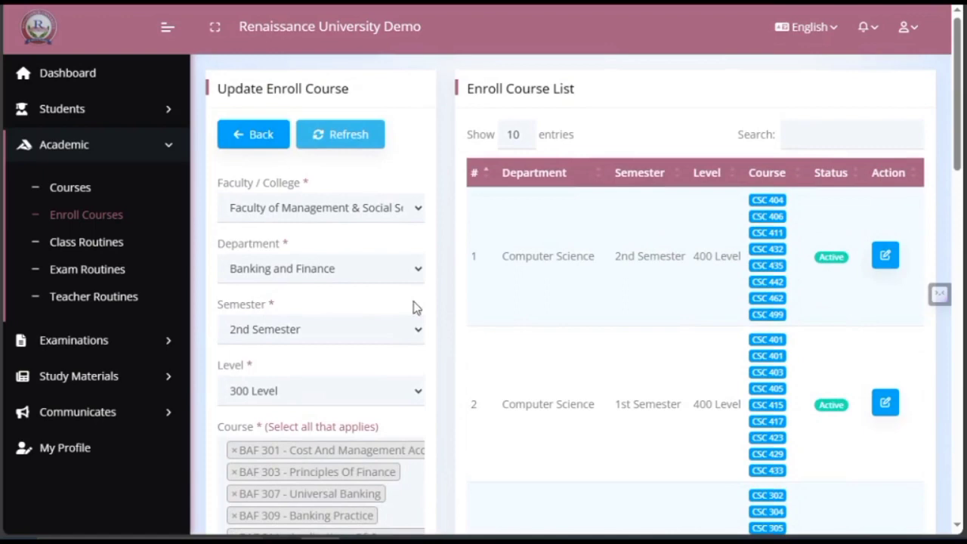
click(360, 272)
drag(459, 300, 444, 313)
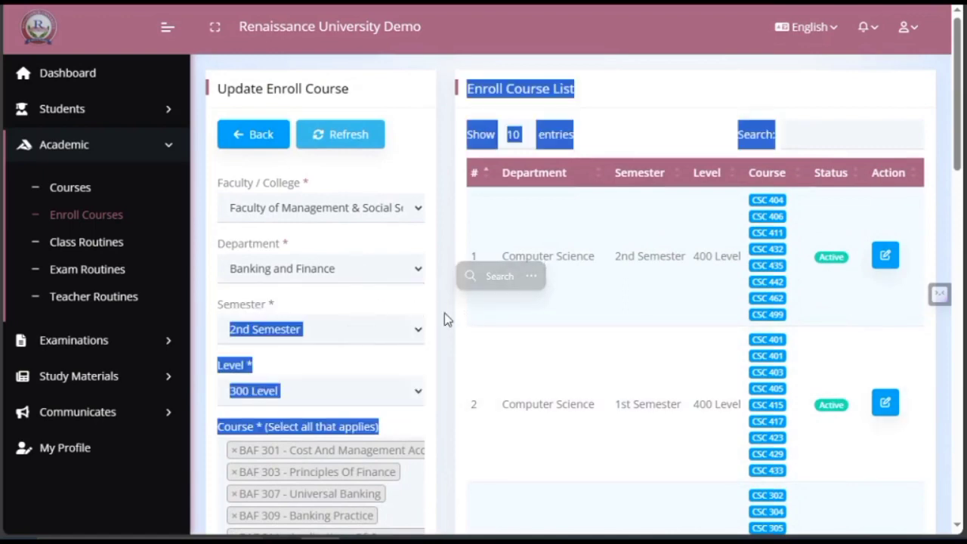
click(427, 380)
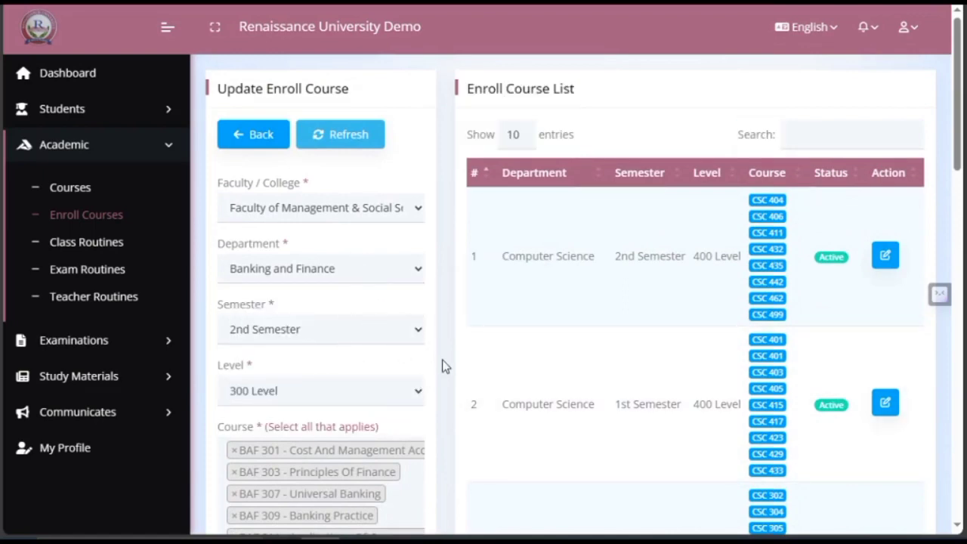
Examine the courses that can be added to the Banking and Finance 300 Level enrolment without choosing any
scroll(442, 366, down, 3)
scroll(354, 296, down, 1)
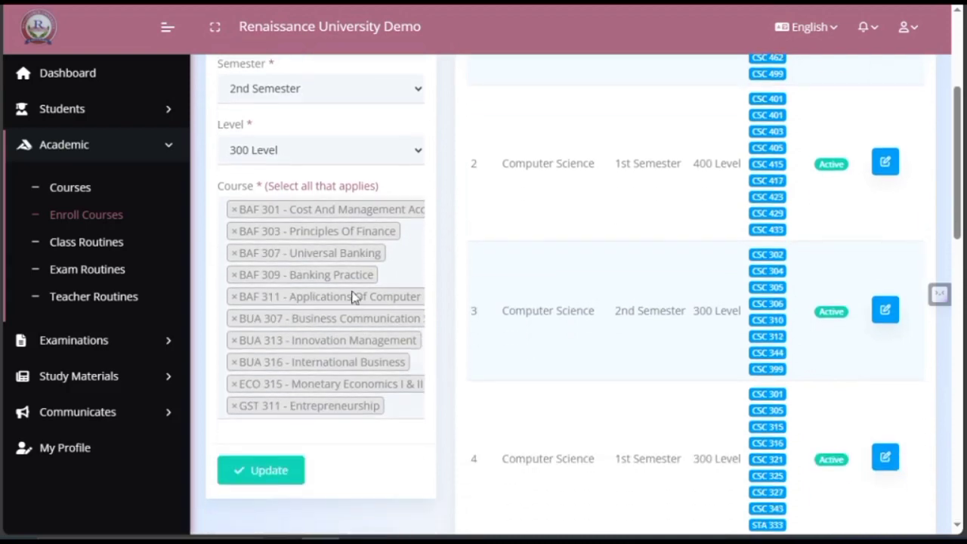
click(409, 411)
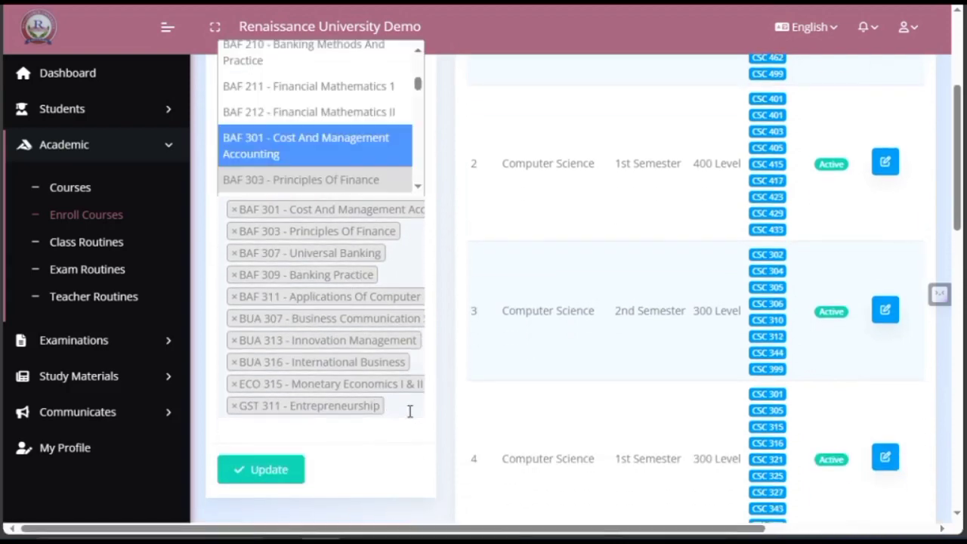
click(452, 405)
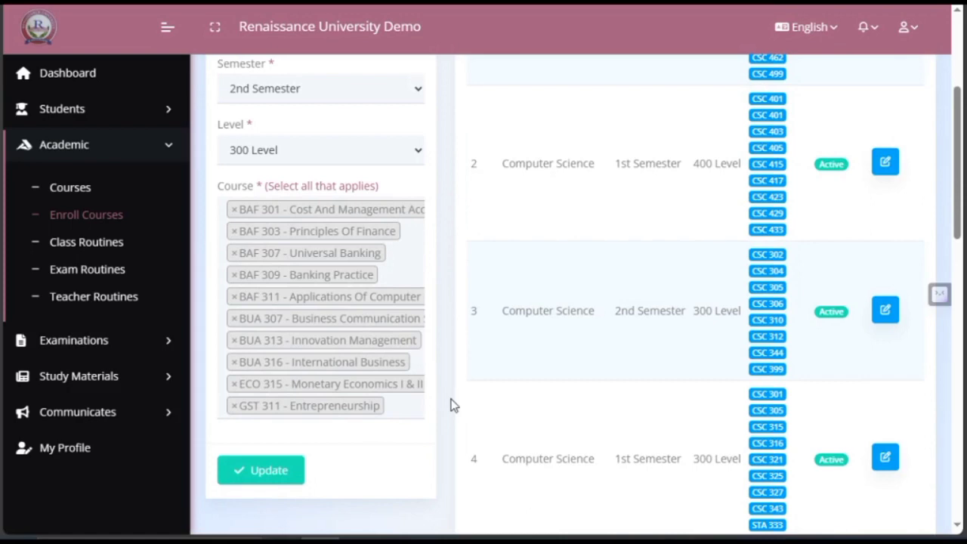
Look through the Enroll Course List for the departments, semesters, levels and courses already enrolled
scroll(452, 406, up, 3)
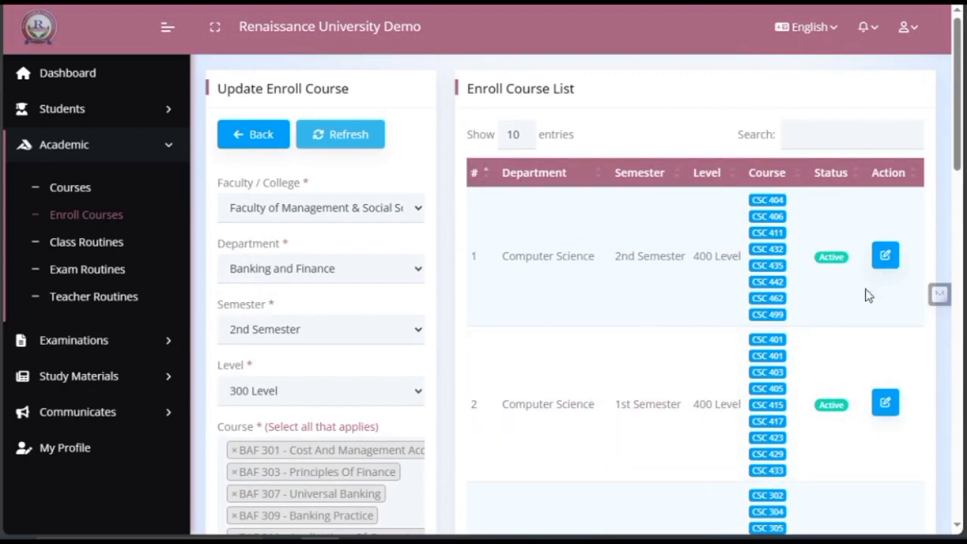
scroll(710, 295, down, 8)
scroll(708, 294, up, 5)
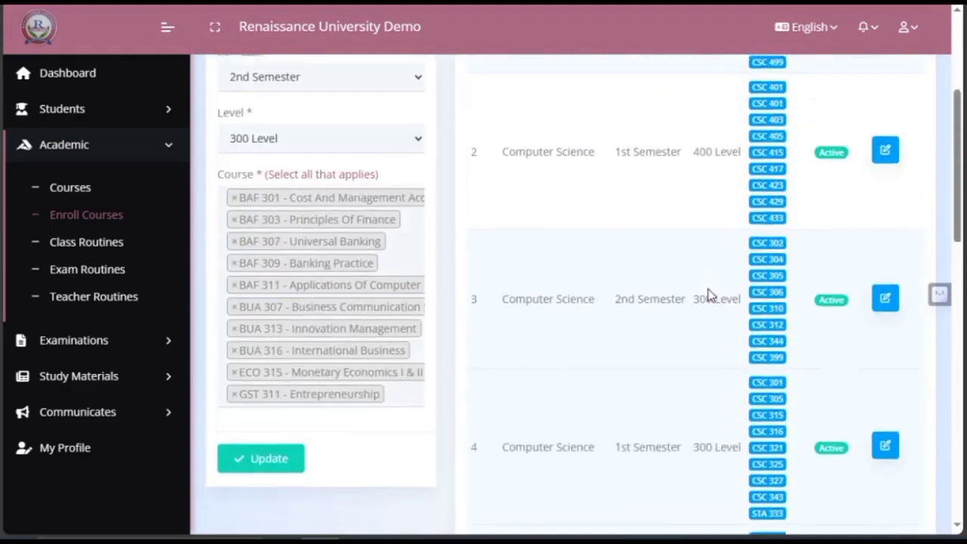
scroll(709, 295, up, 4)
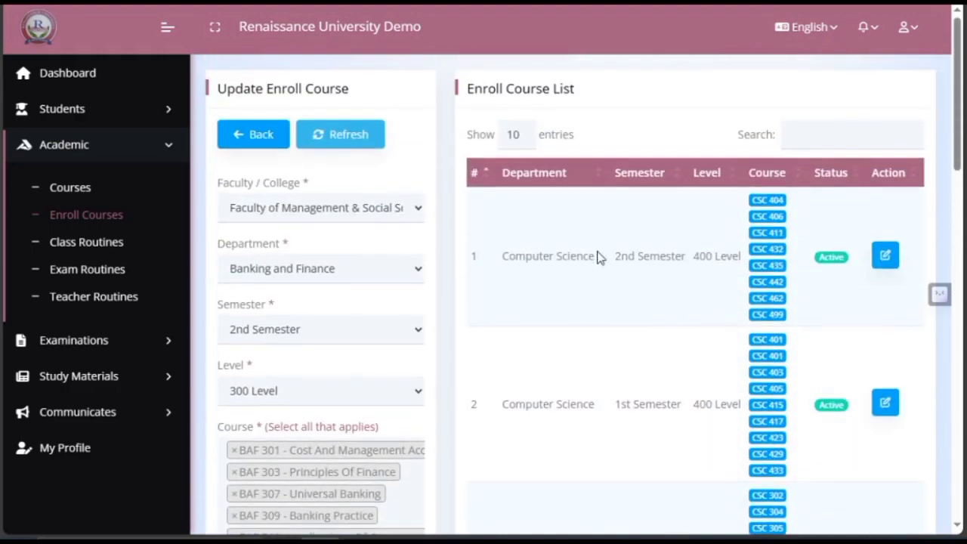
scroll(656, 330, down, 10)
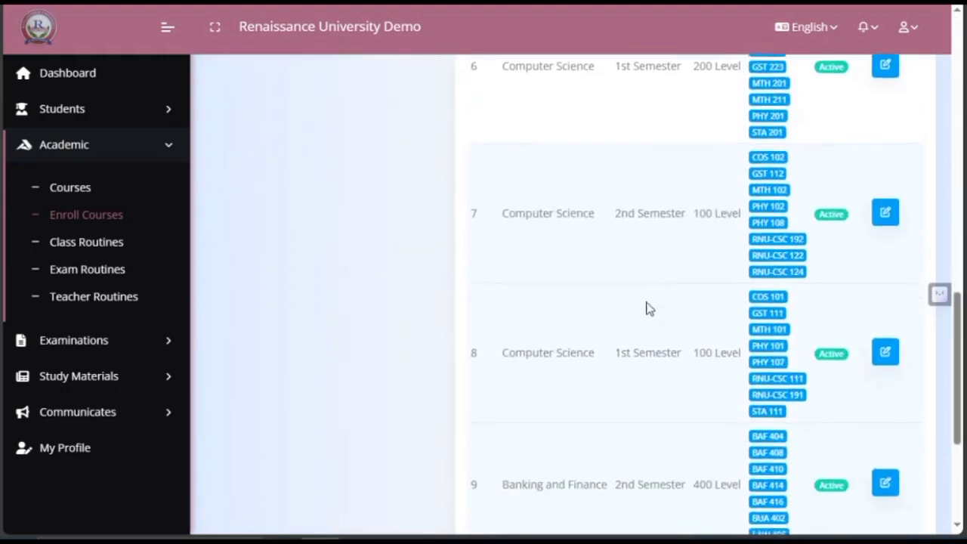
scroll(646, 306, up, 9)
scroll(647, 304, up, 2)
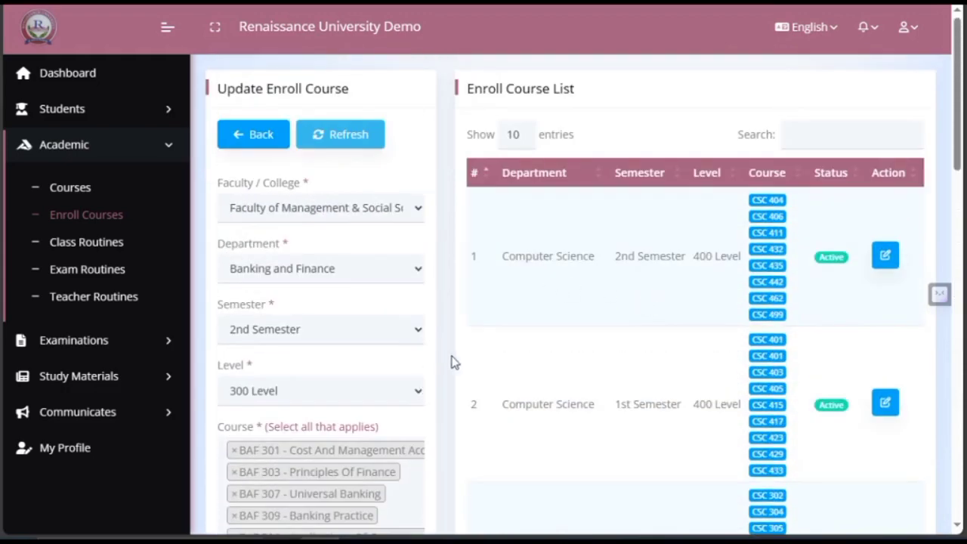
Recheck the selected BAF, BUA, ECO and GST courses against the form's department, semester and level
scroll(466, 413, down, 3)
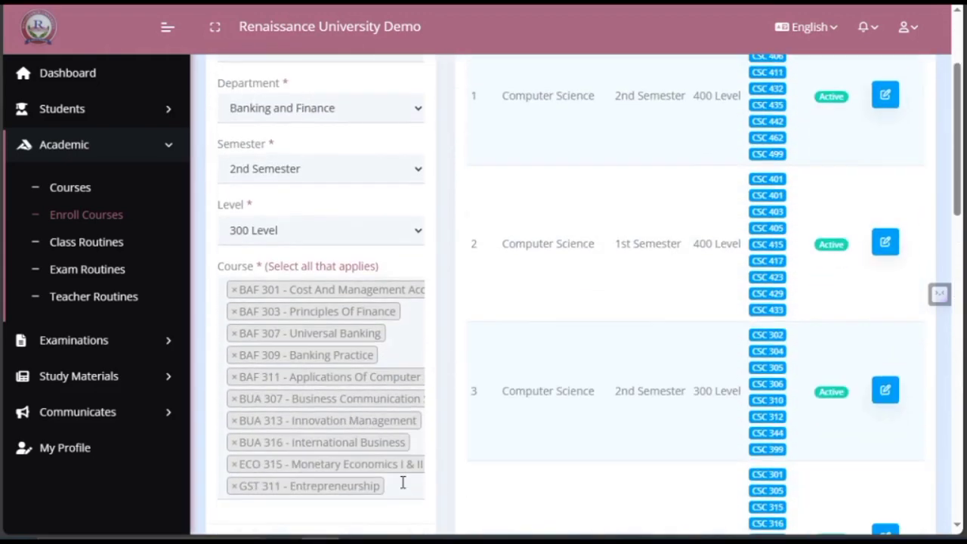
scroll(394, 373, up, 3)
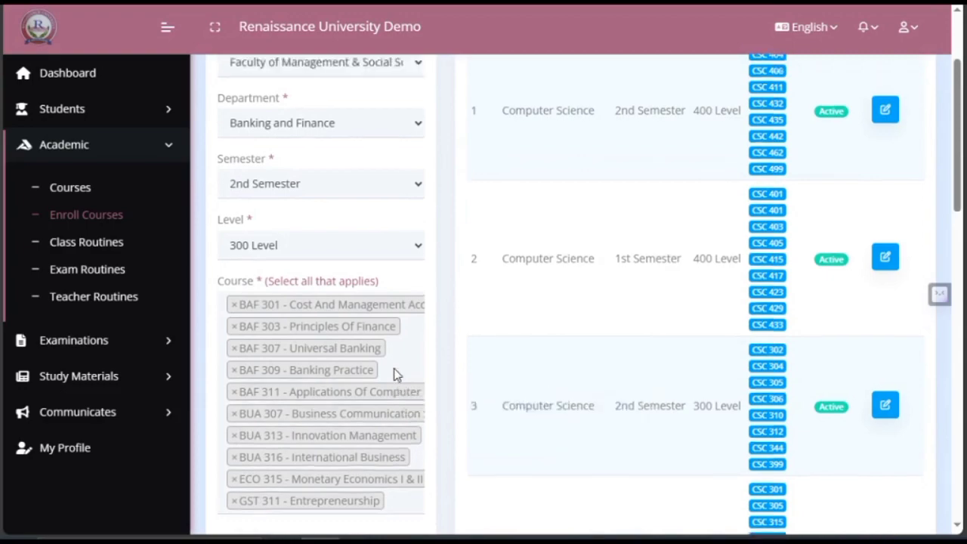
scroll(392, 369, down, 4)
scroll(392, 371, up, 3)
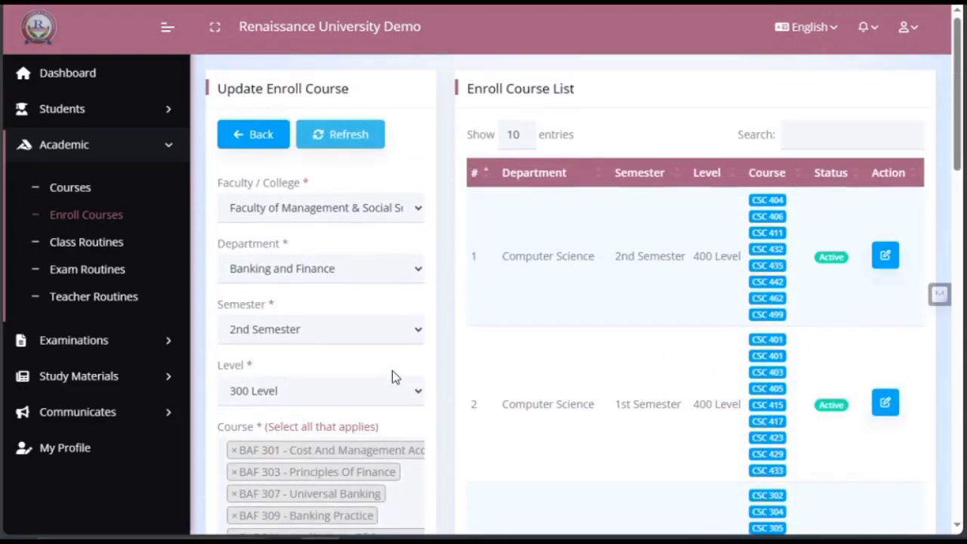
scroll(392, 372, down, 3)
scroll(392, 372, up, 2)
scroll(392, 378, up, 1)
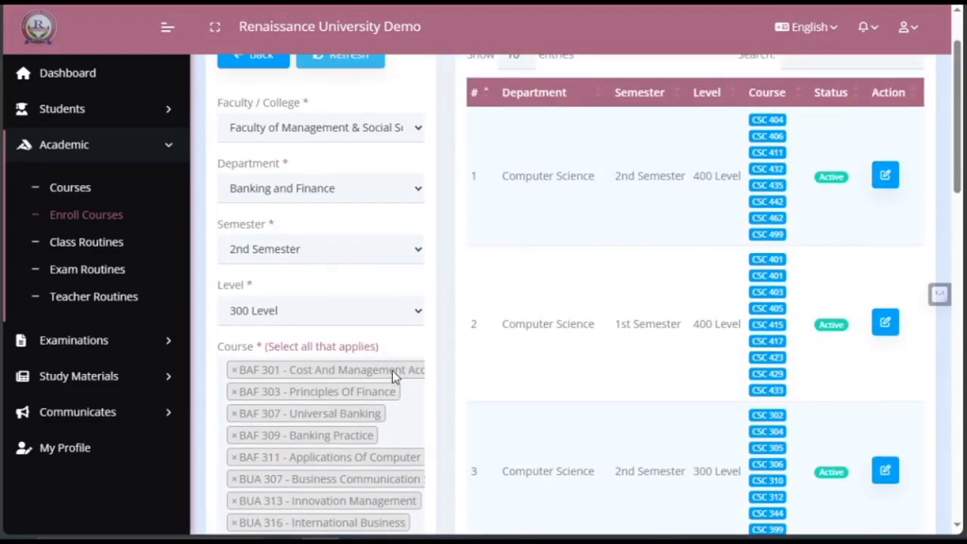
scroll(361, 353, down, 3)
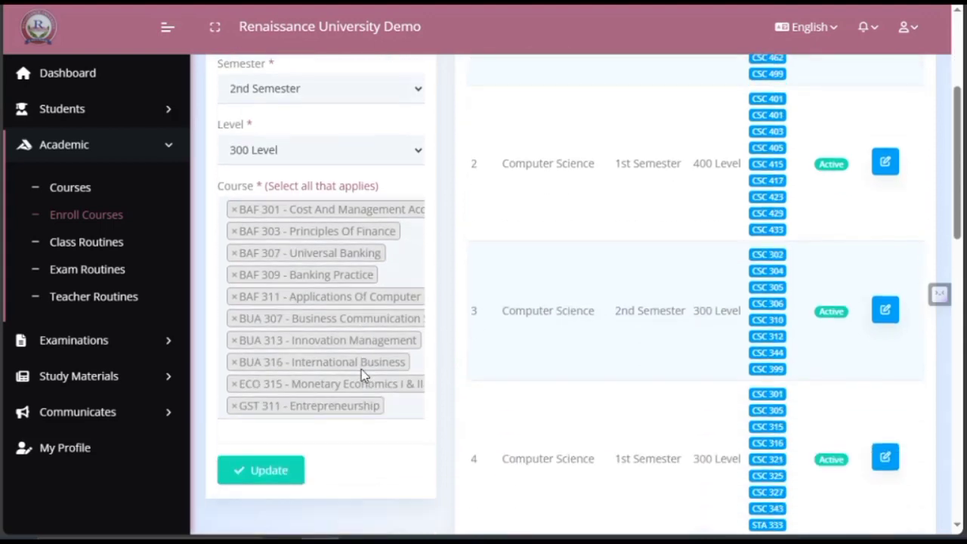
Set the semester of the Banking and Finance 300 Level enrolment to 1st Semester
scroll(361, 369, up, 3)
scroll(362, 375, up, 1)
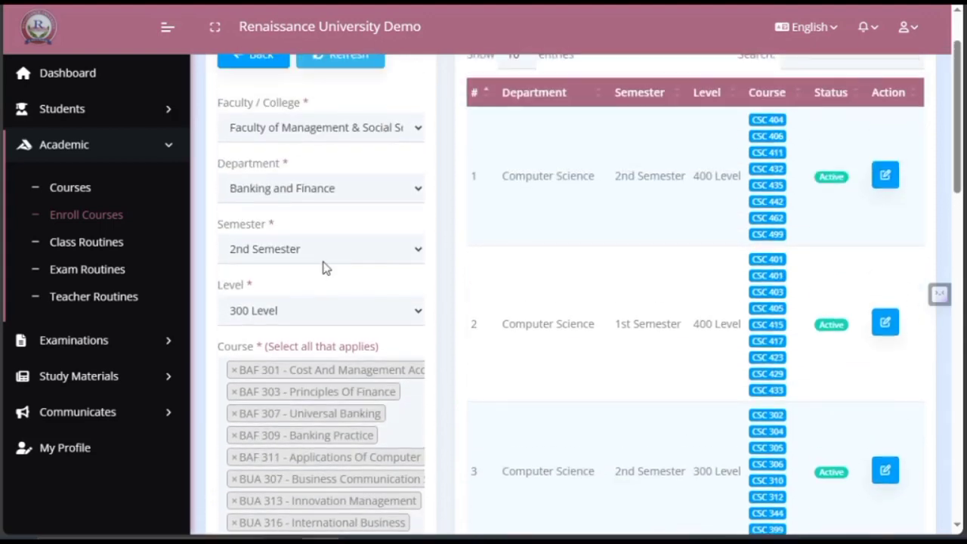
click(330, 254)
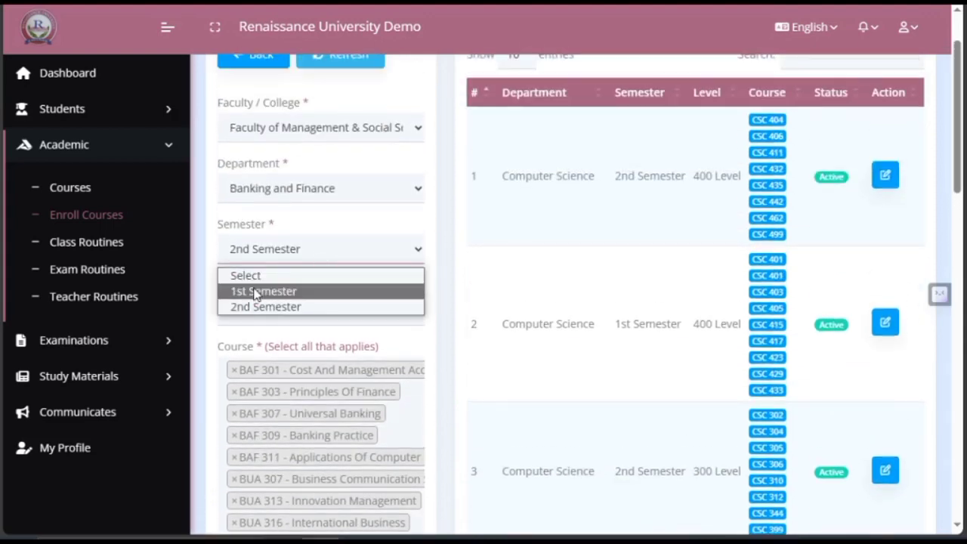
click(294, 289)
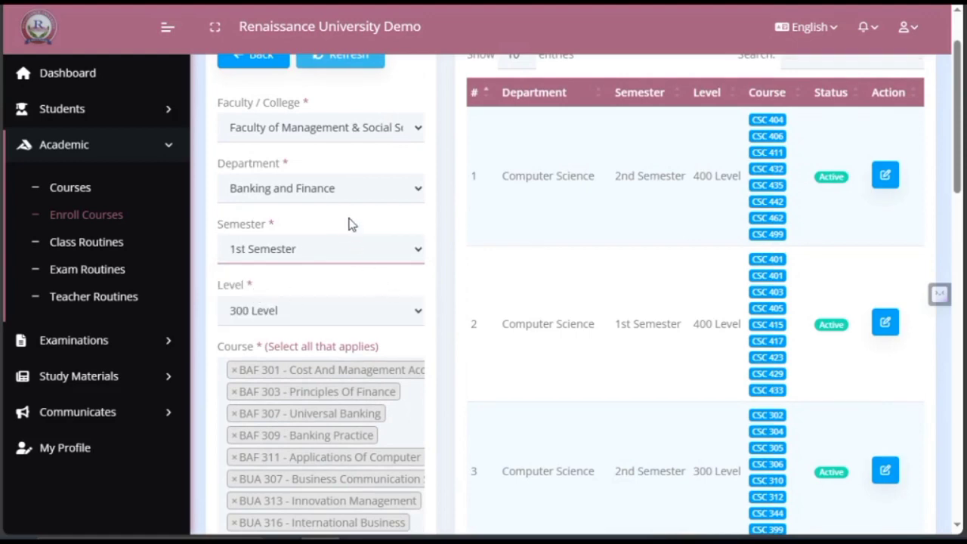
Examine the selected and available courses for the Banking and Finance 300 Level 1st Semester enrolment without choosing any
scroll(408, 245, down, 1)
scroll(408, 249, down, 3)
scroll(425, 335, up, 2)
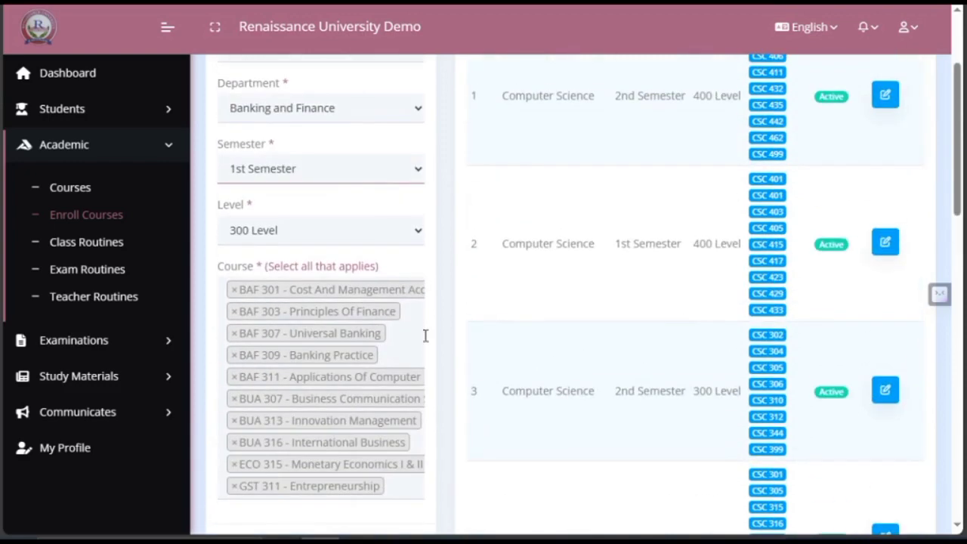
scroll(411, 300, down, 3)
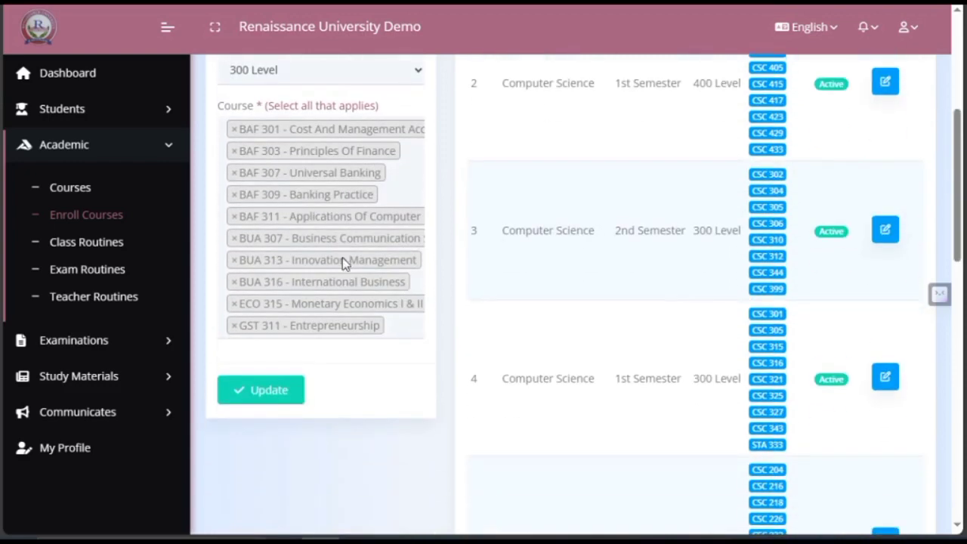
click(386, 242)
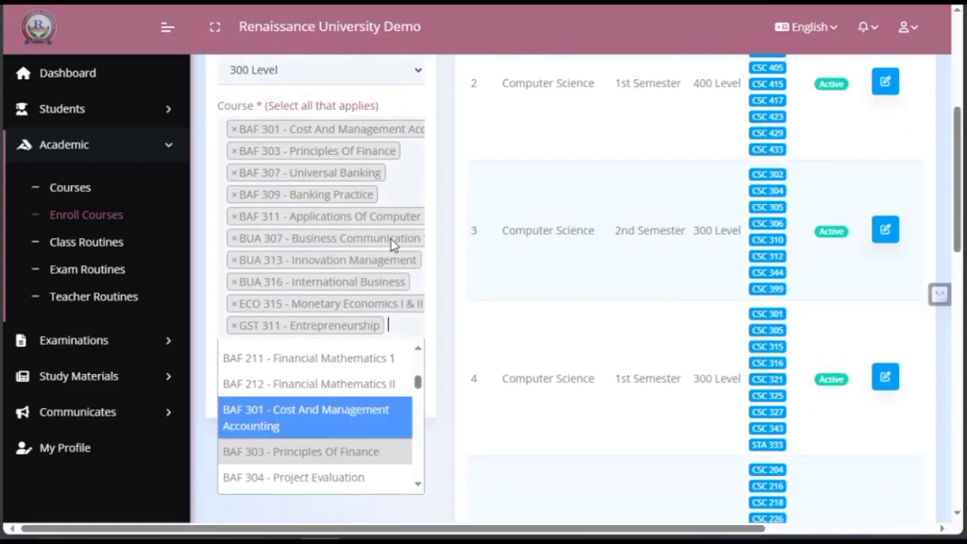
click(459, 309)
scroll(401, 315, up, 6)
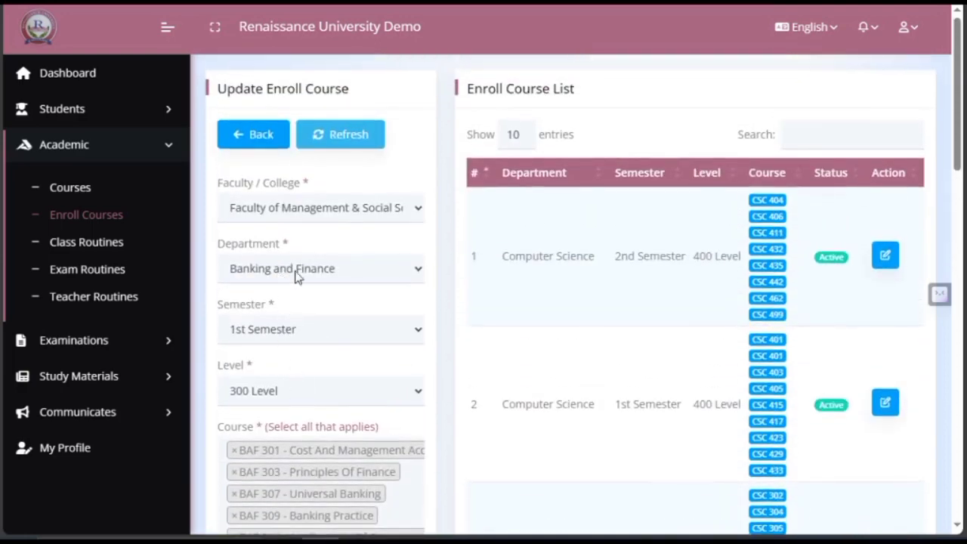
scroll(385, 332, down, 4)
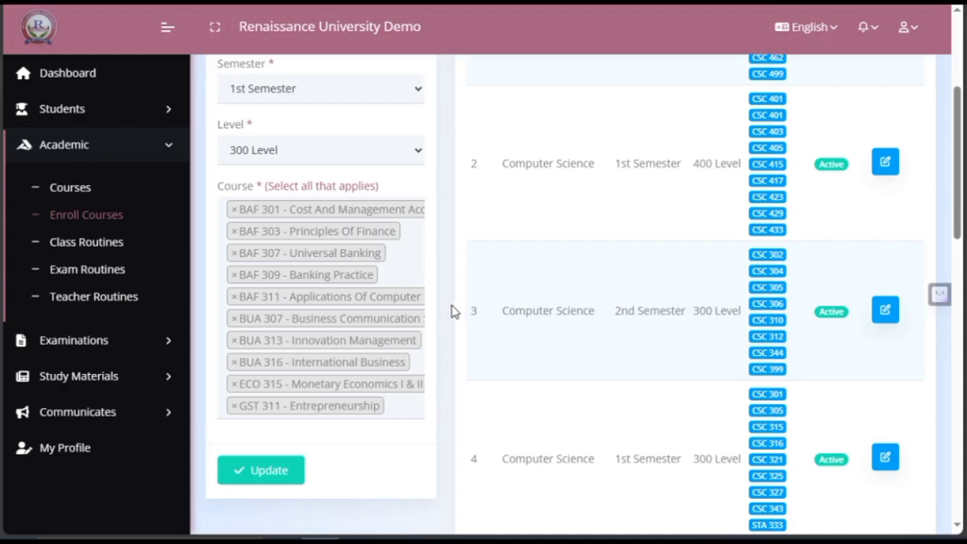
scroll(450, 306, up, 1)
scroll(448, 304, up, 2)
scroll(449, 304, down, 2)
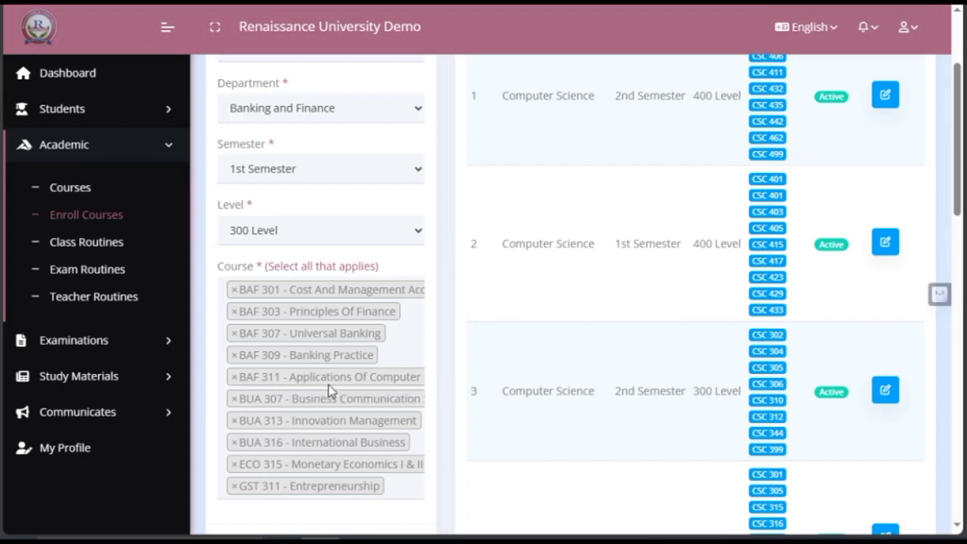
scroll(309, 337, up, 1)
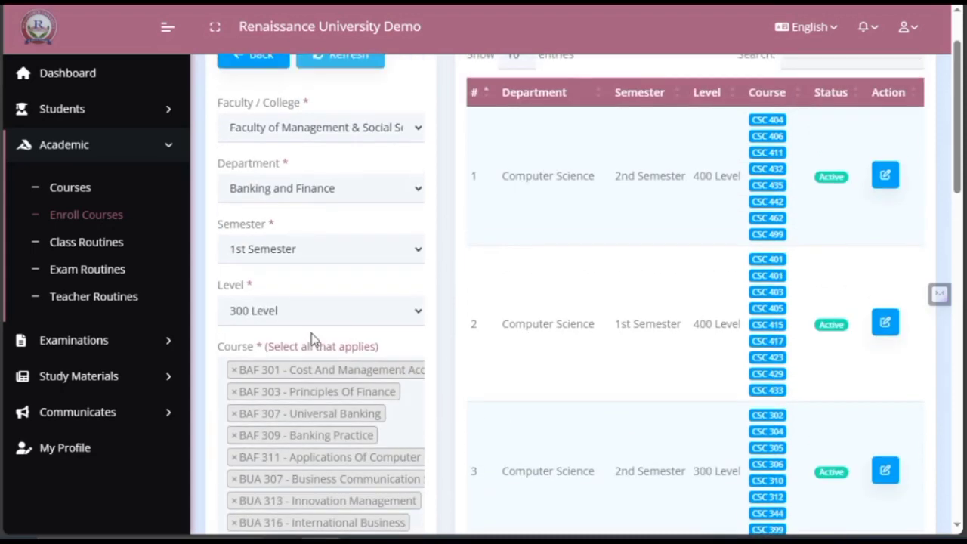
Check the semester options without changing them and set the enrolment's level to 200 Level
click(301, 257)
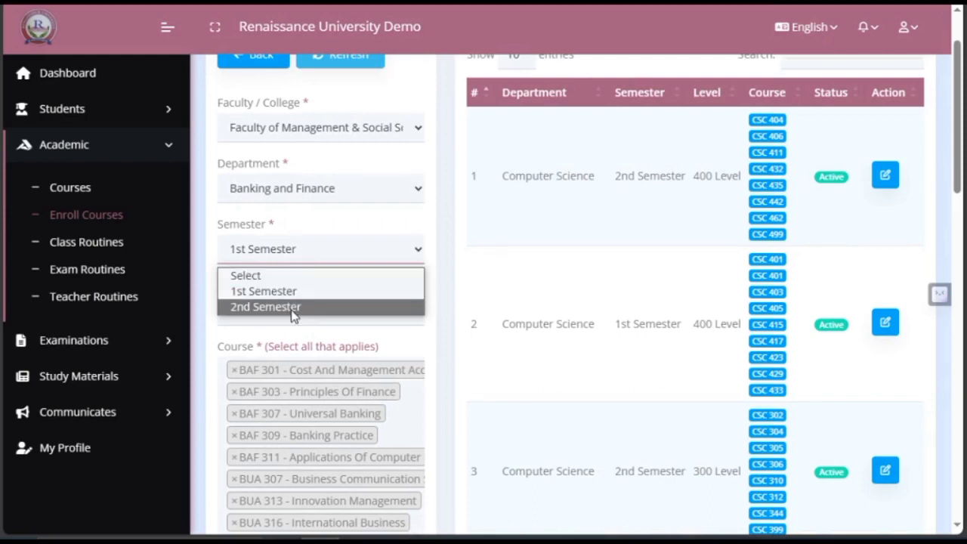
click(444, 238)
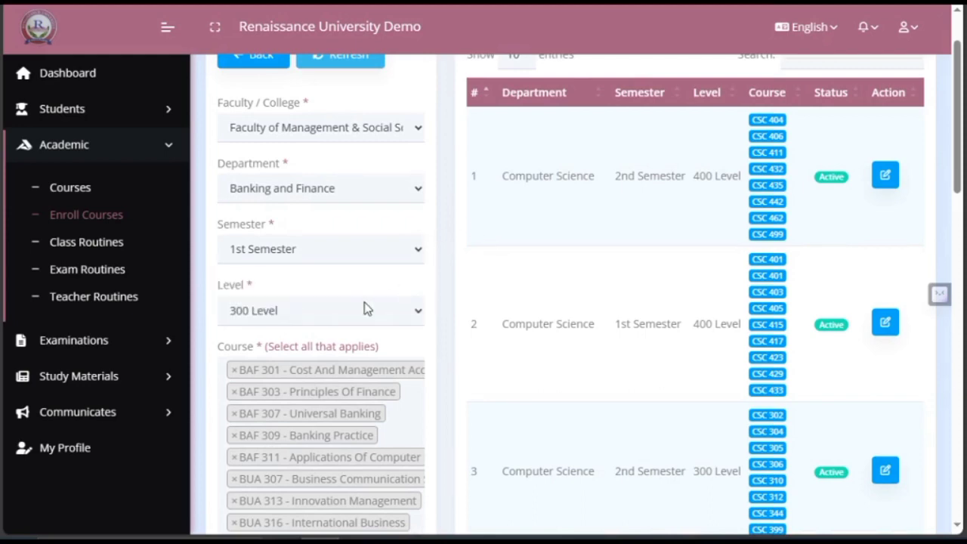
click(367, 310)
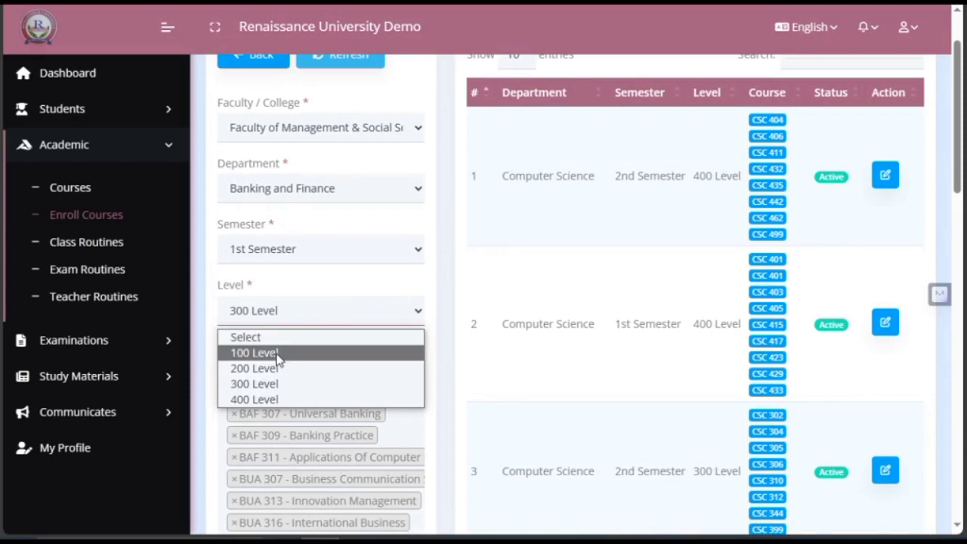
click(282, 367)
scroll(375, 292, down, 2)
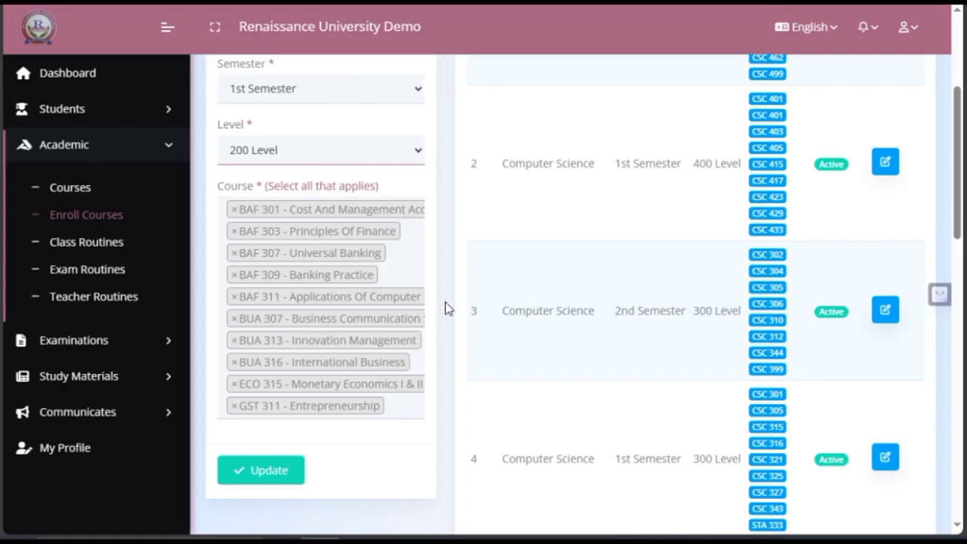
Look over the semester and level options of the enrolment form without picking another value
scroll(444, 308, up, 2)
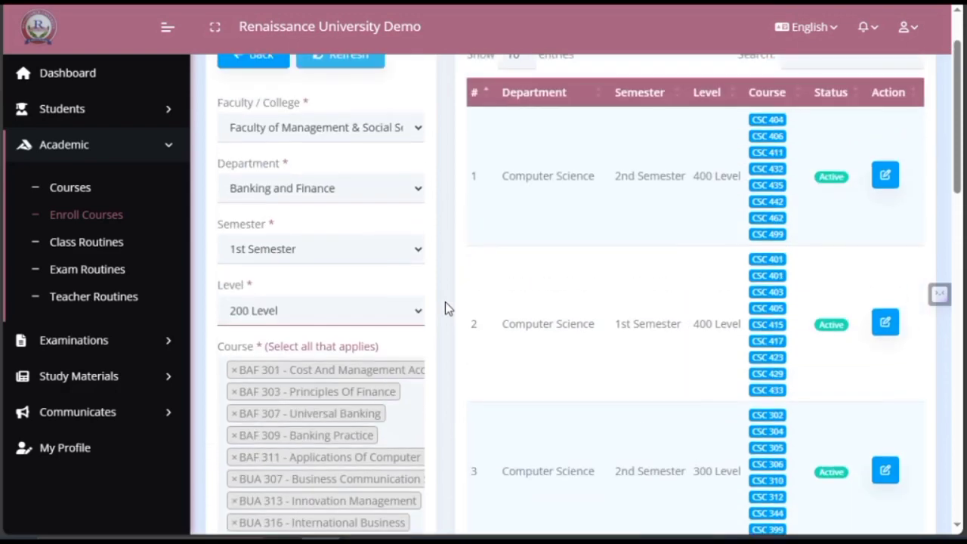
click(378, 254)
click(447, 223)
click(347, 253)
click(429, 217)
click(302, 321)
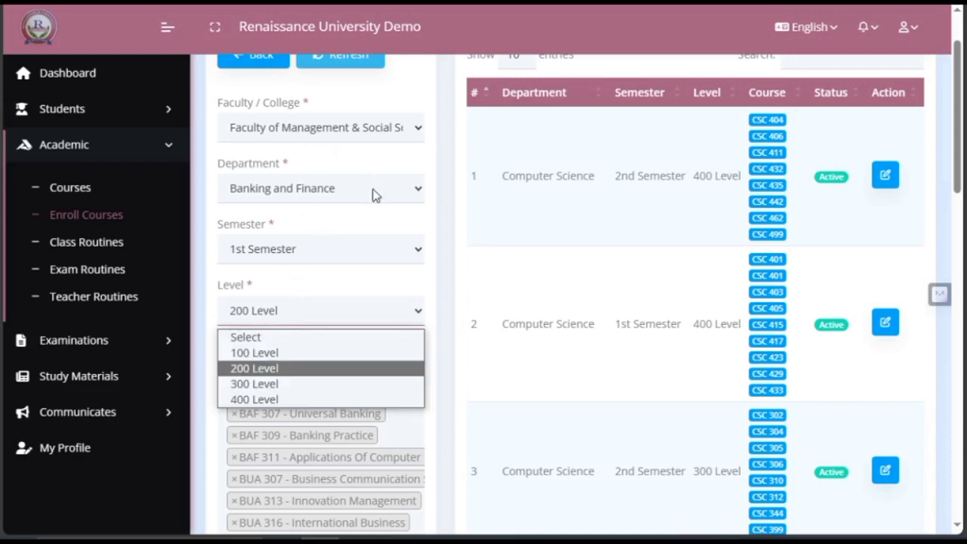
click(441, 199)
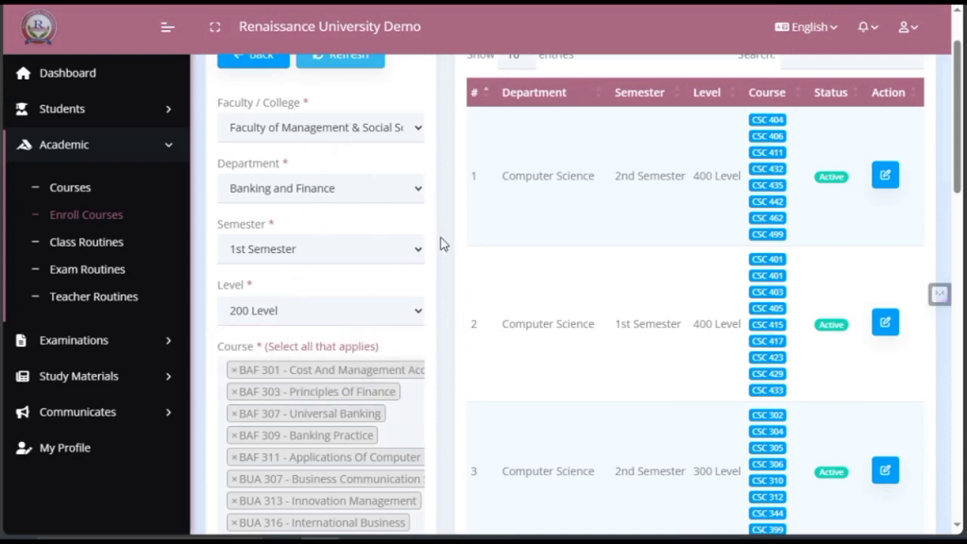
Review the form's faculty, department, semester, level and selected courses, and examine the courses available to add
scroll(441, 239, up, 1)
scroll(441, 239, down, 2)
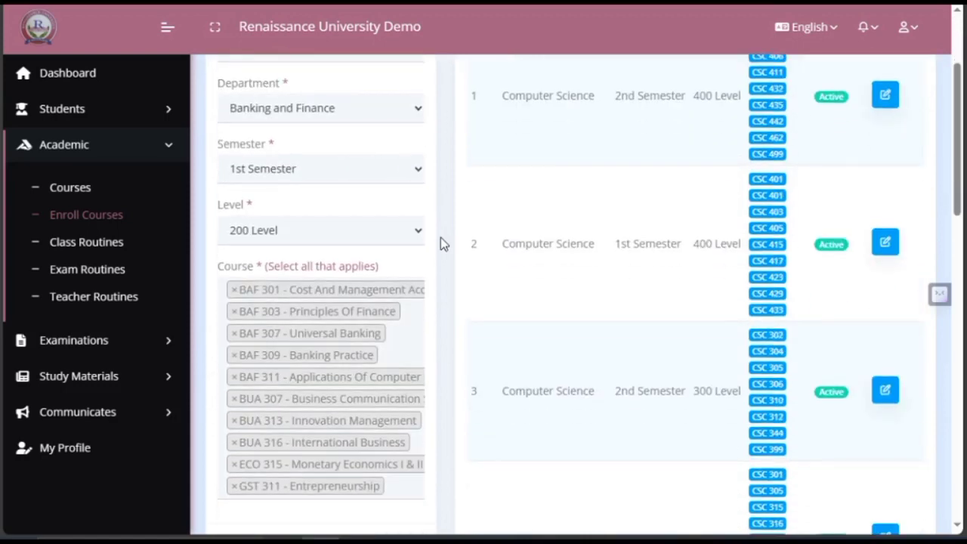
scroll(440, 237, up, 1)
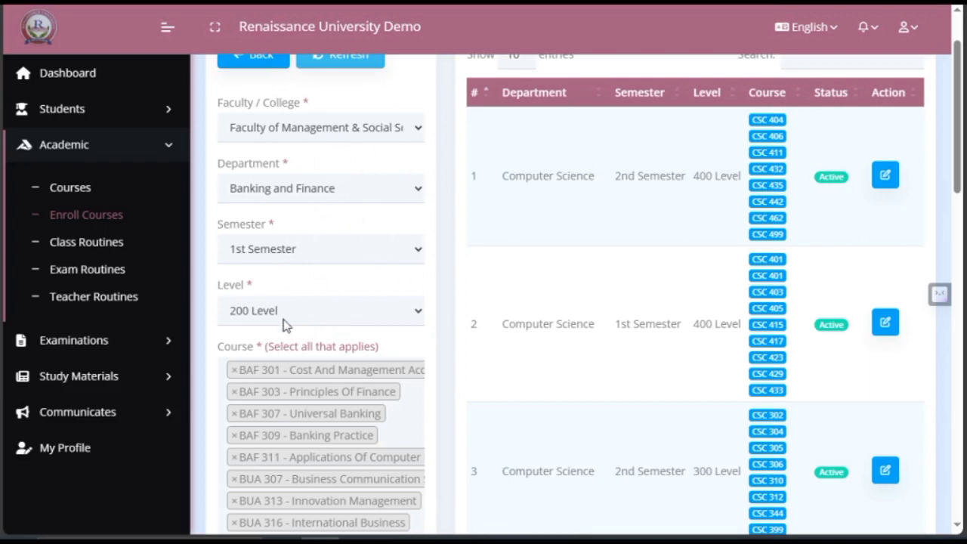
scroll(310, 178, up, 2)
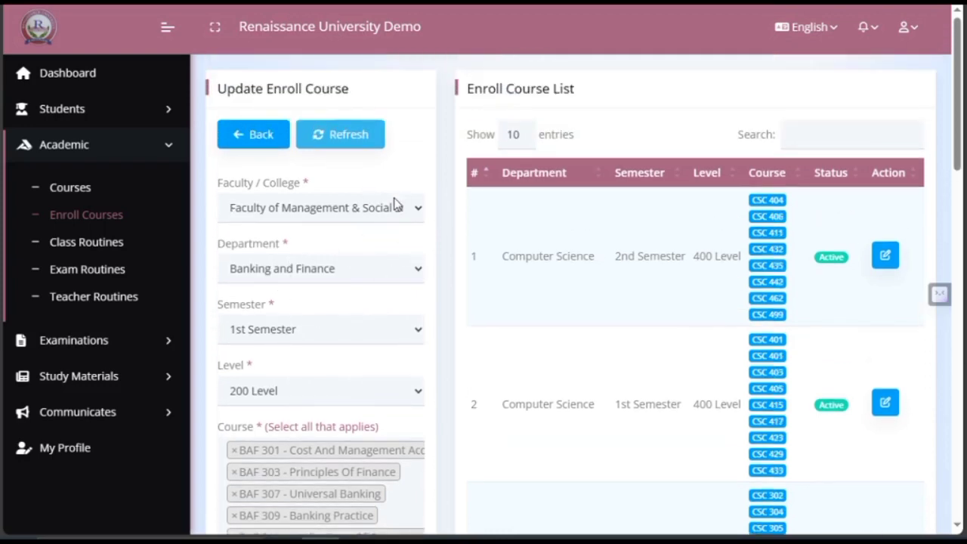
scroll(438, 266, down, 2)
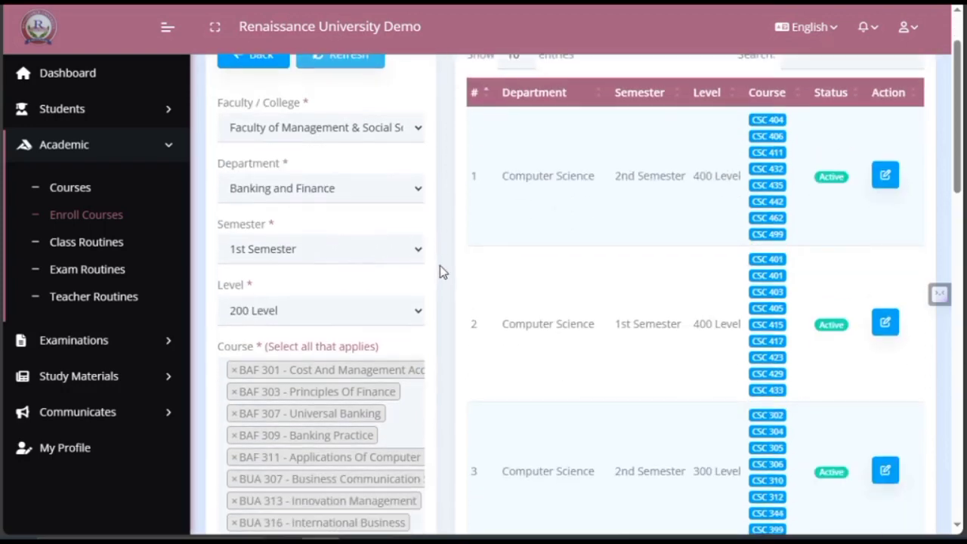
scroll(438, 268, up, 2)
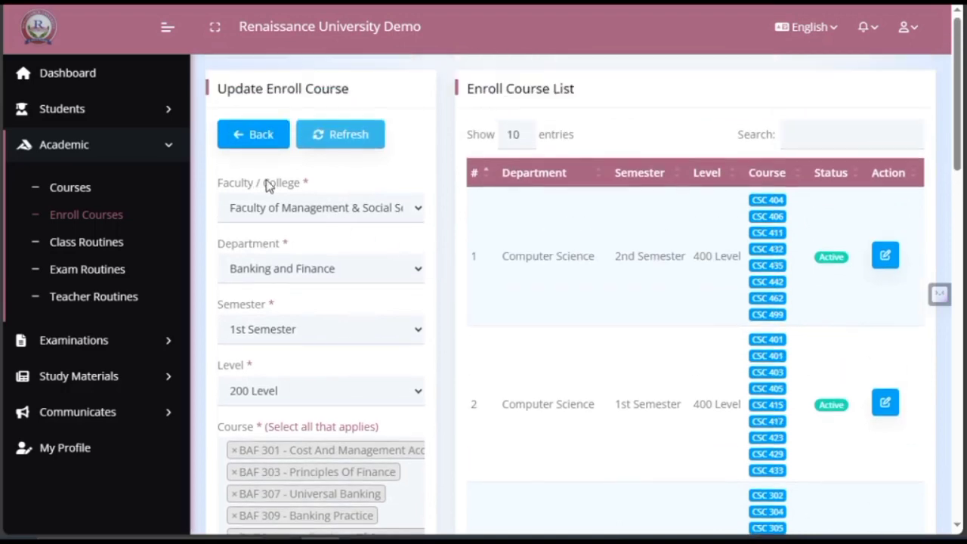
scroll(243, 285, down, 2)
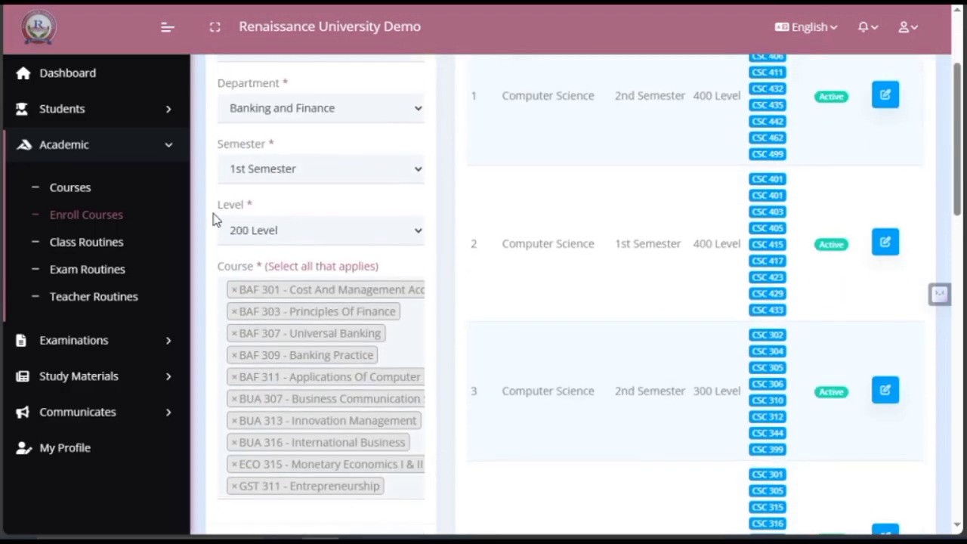
scroll(449, 217, up, 2)
scroll(441, 242, down, 1)
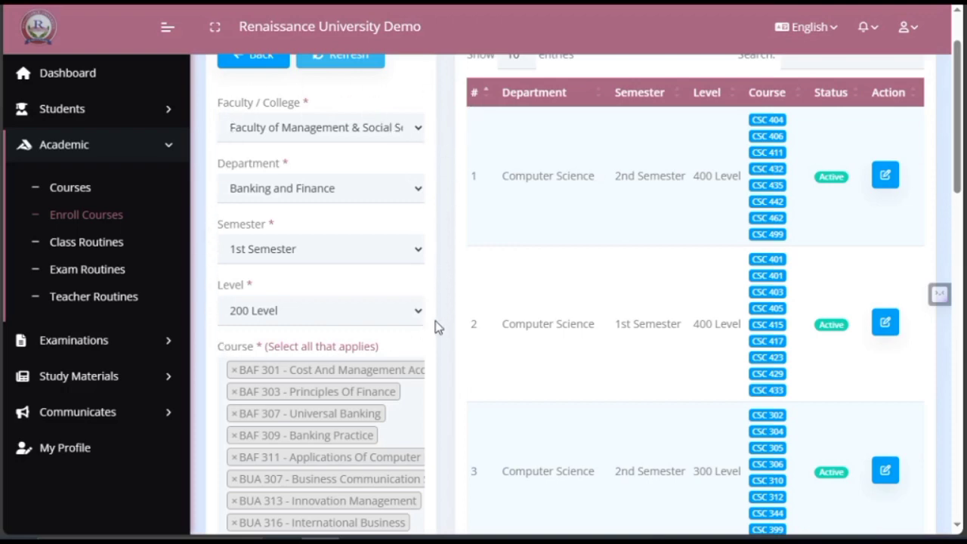
scroll(354, 326, down, 2)
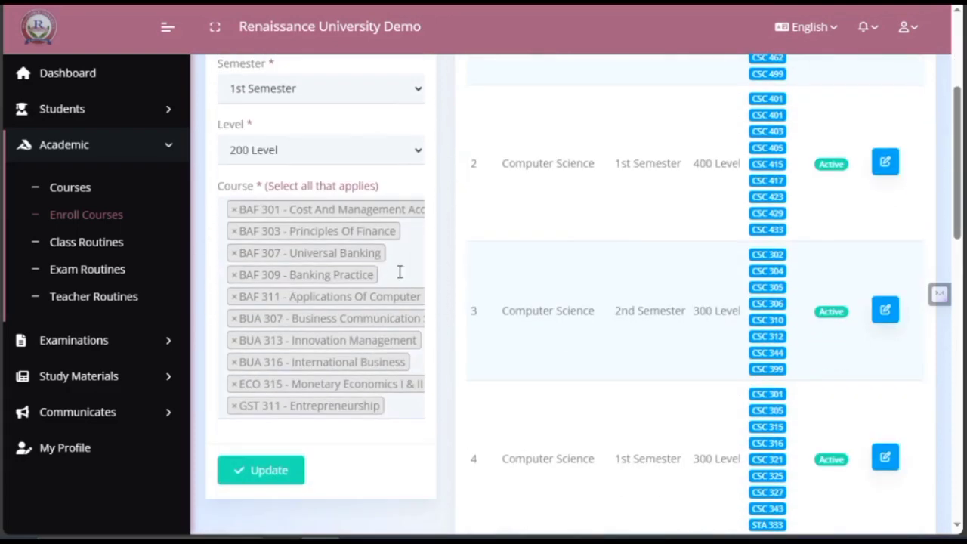
click(400, 272)
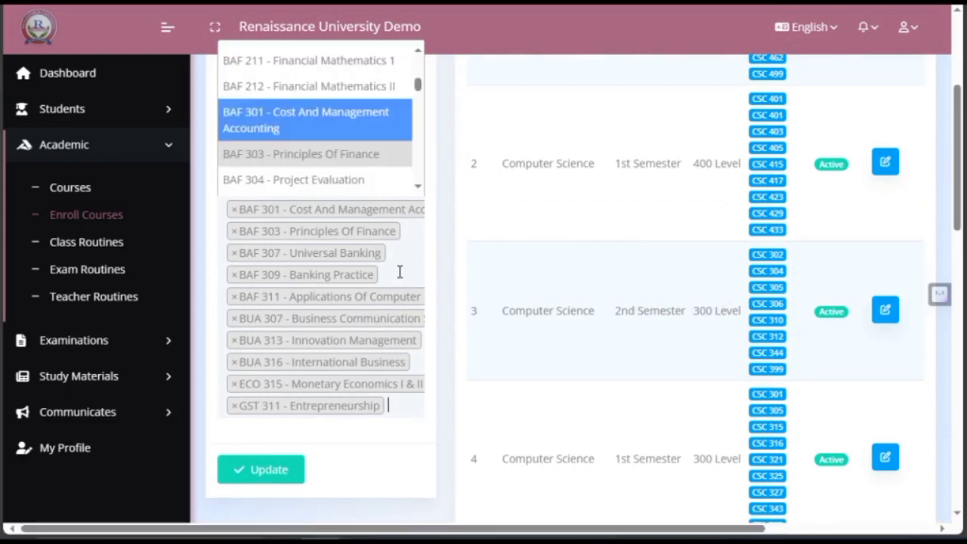
click(440, 286)
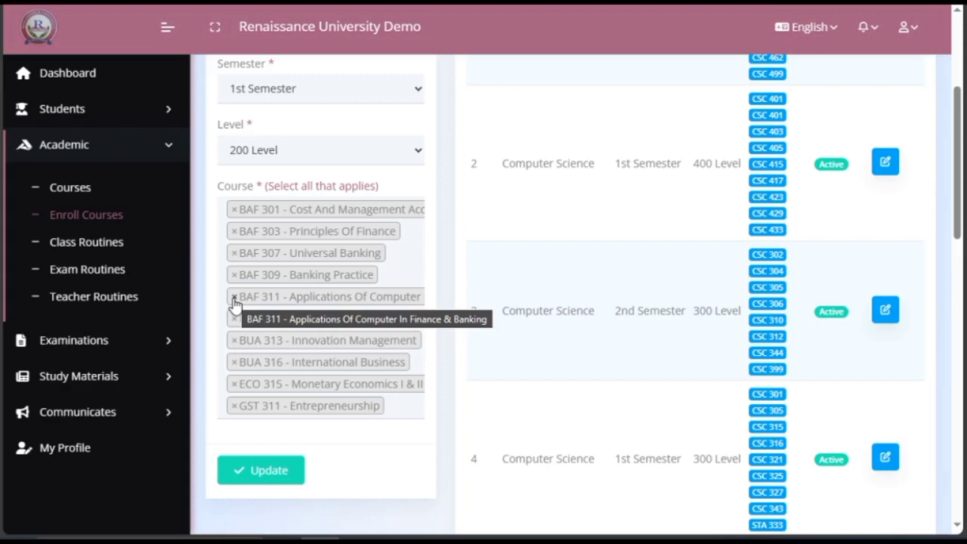
Remove BAF 311 - Applications Of Computer In Finance & Banking from the enrolment's selected courses
scroll(384, 203, up, 2)
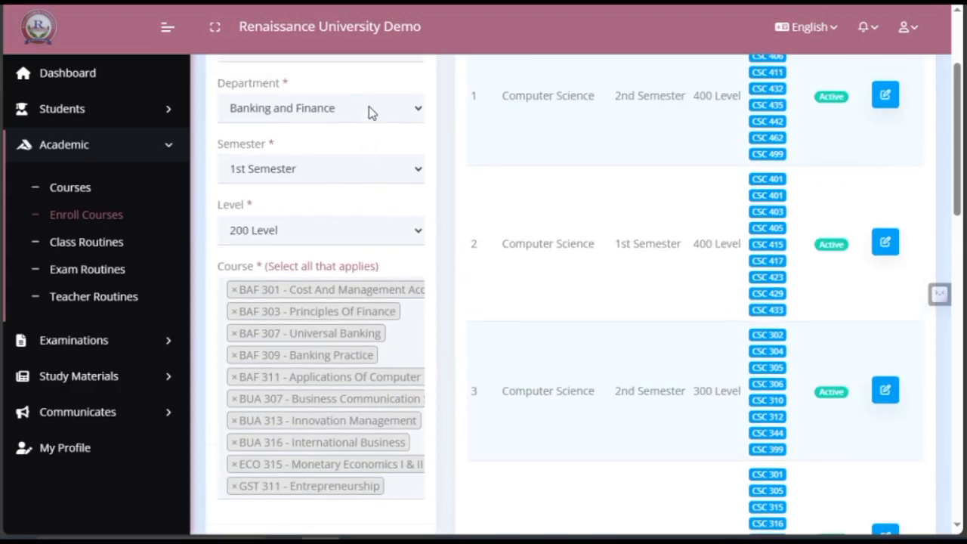
scroll(384, 264, down, 2)
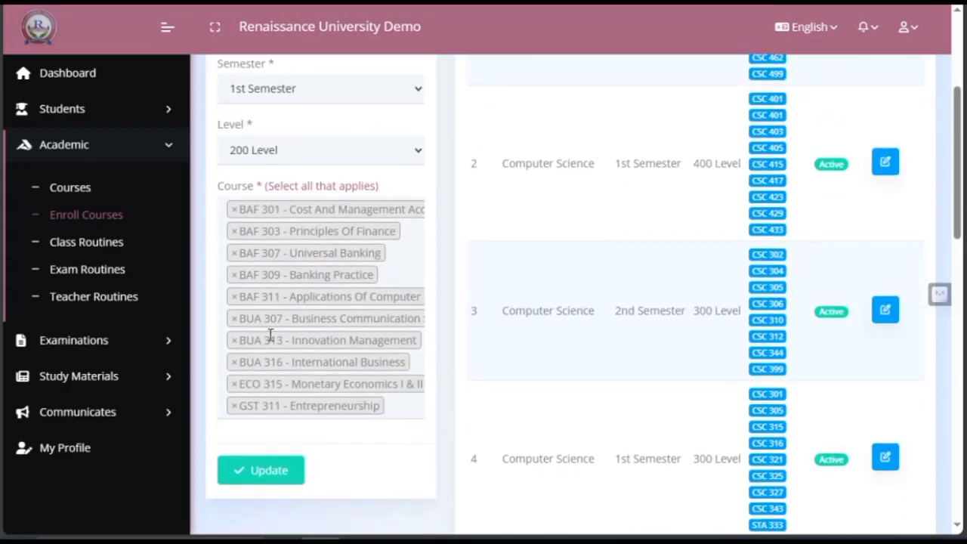
click(234, 300)
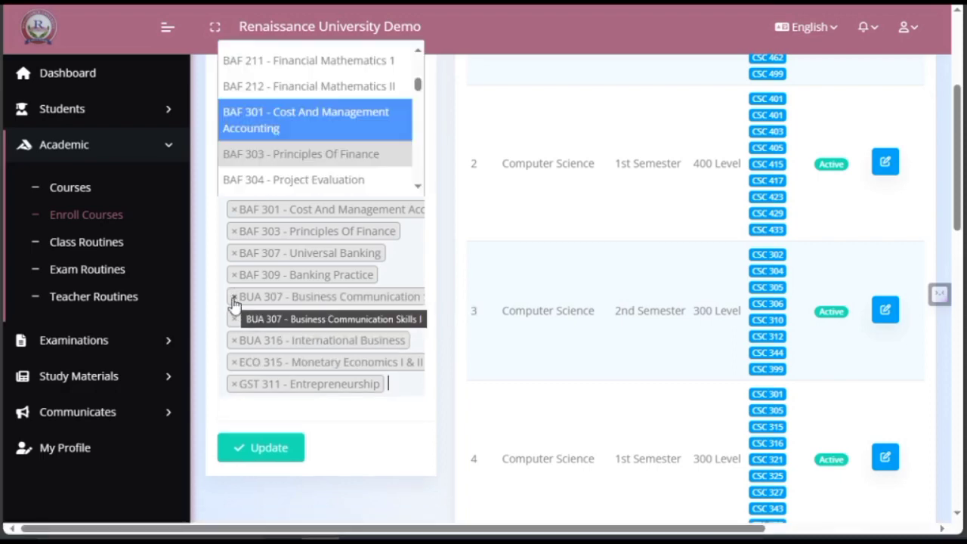
click(402, 426)
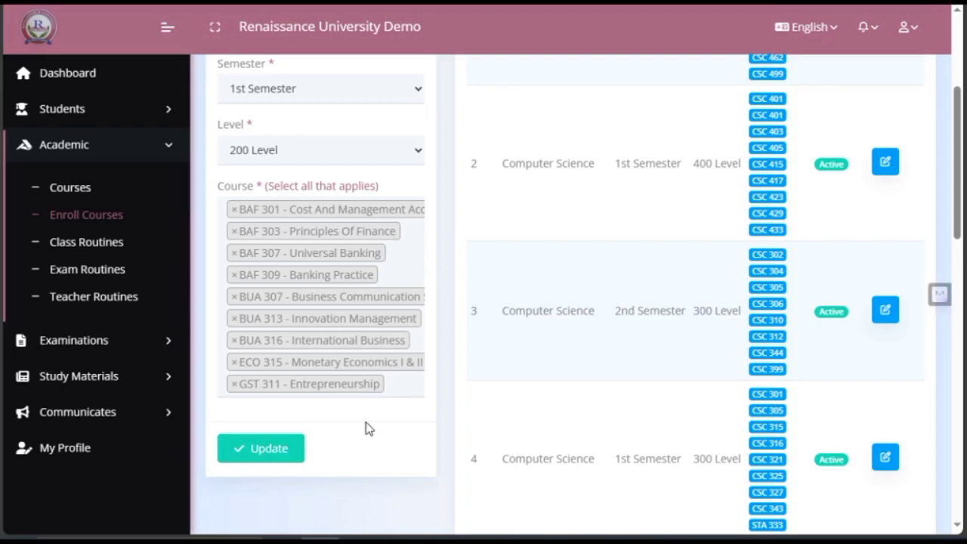
Recheck the edited enrolment form and return to the full Enroll Course List without submitting the update
scroll(369, 421, up, 3)
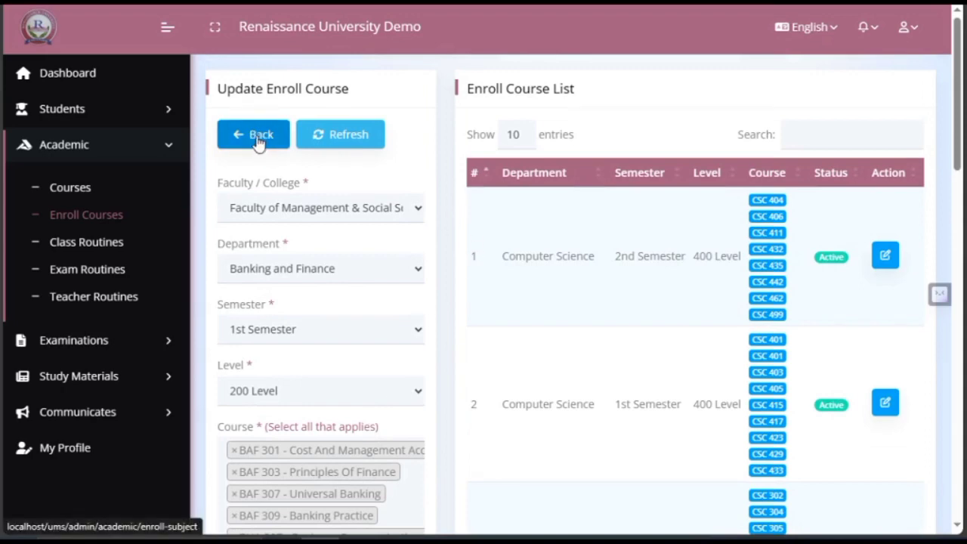
scroll(442, 285, down, 5)
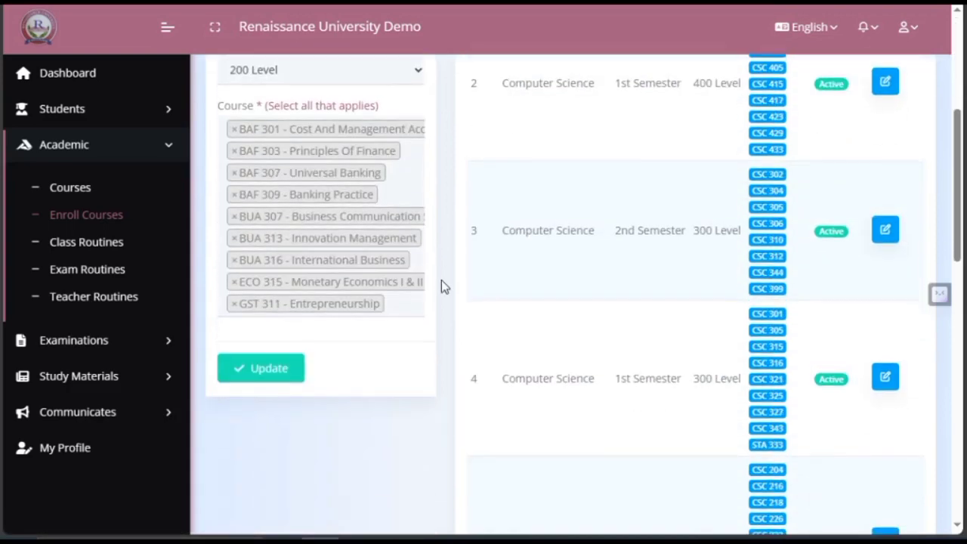
scroll(441, 281, up, 5)
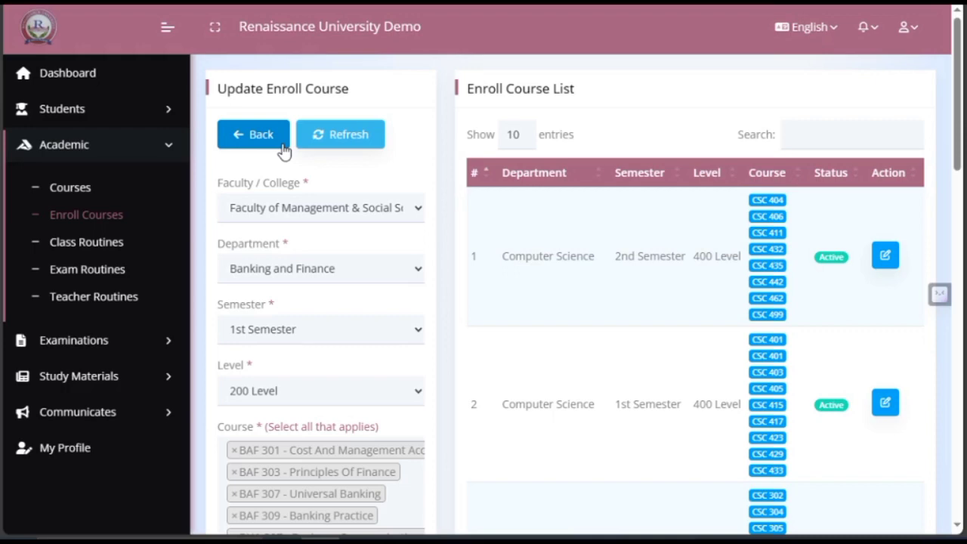
click(281, 145)
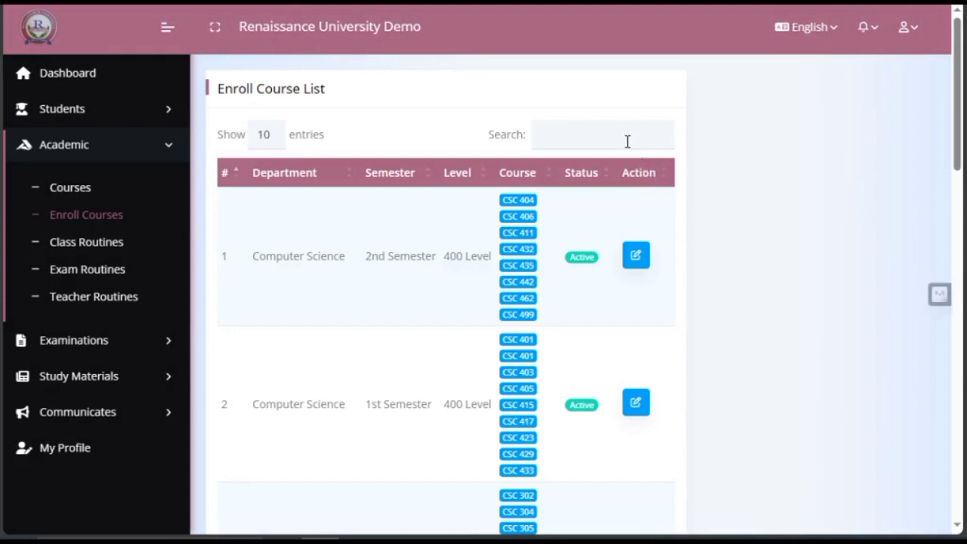
Search the enrolment list for "baf 311" and open the Banking and Finance 1st Semester, 300 Level entry for editing
click(626, 141)
text(baf 311)
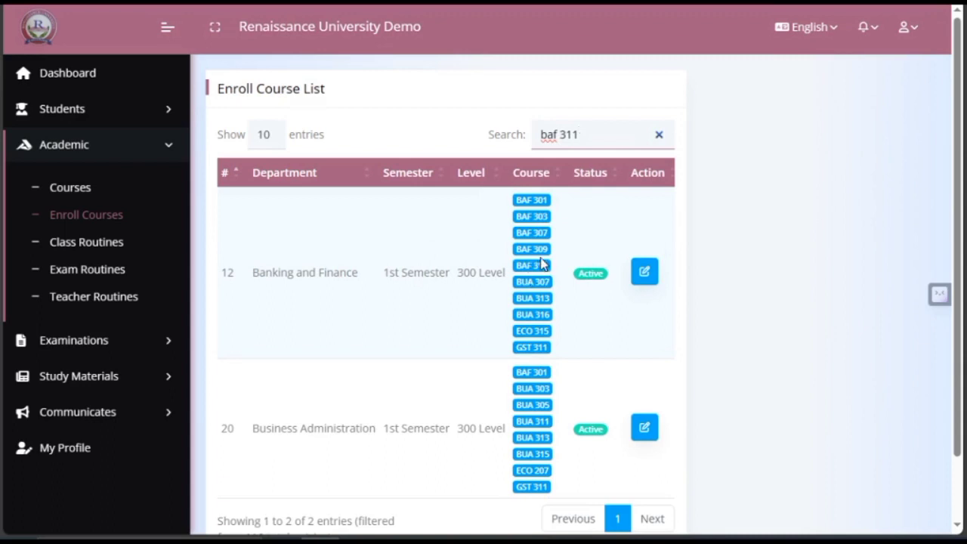
click(647, 277)
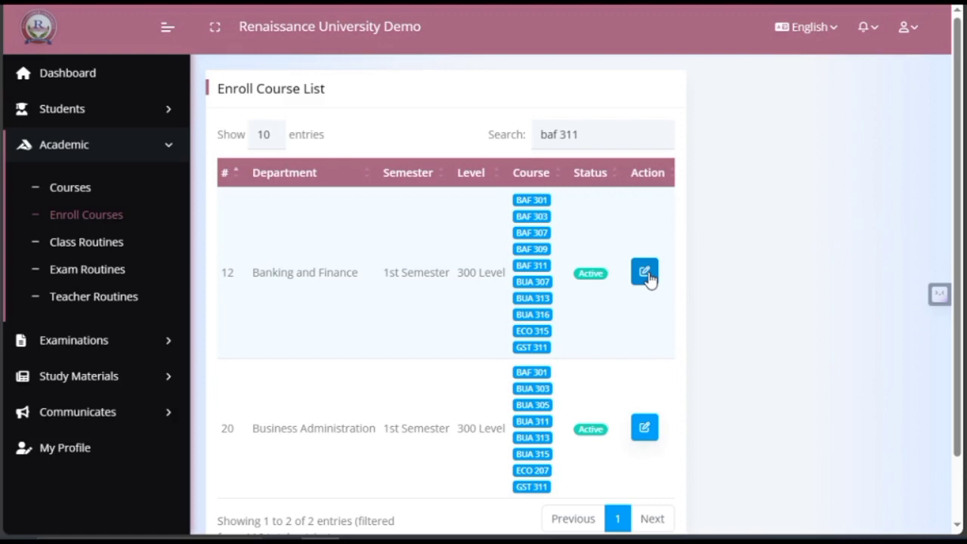
click(645, 273)
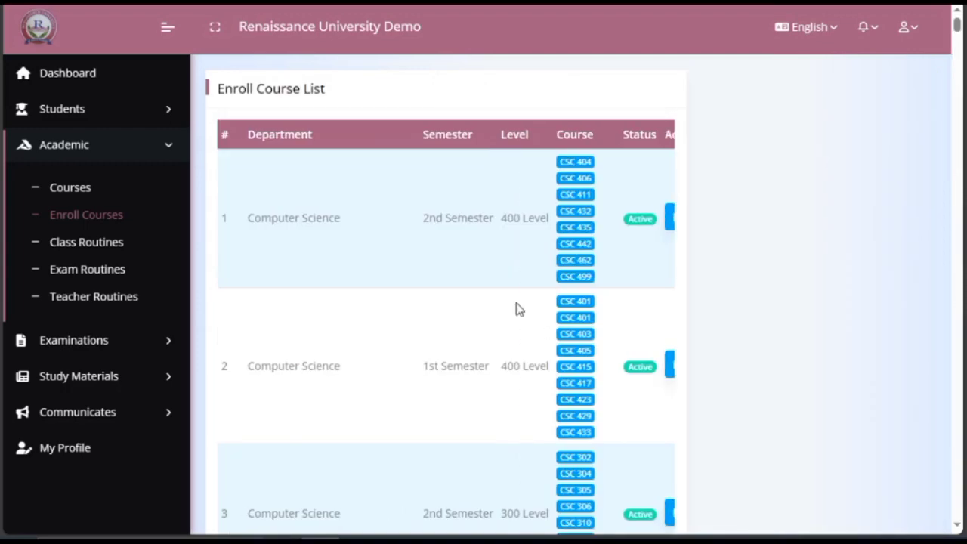
Look through the Enroll Course List, examining the departments, semesters, levels and courses of its entries
scroll(508, 303, down, 7)
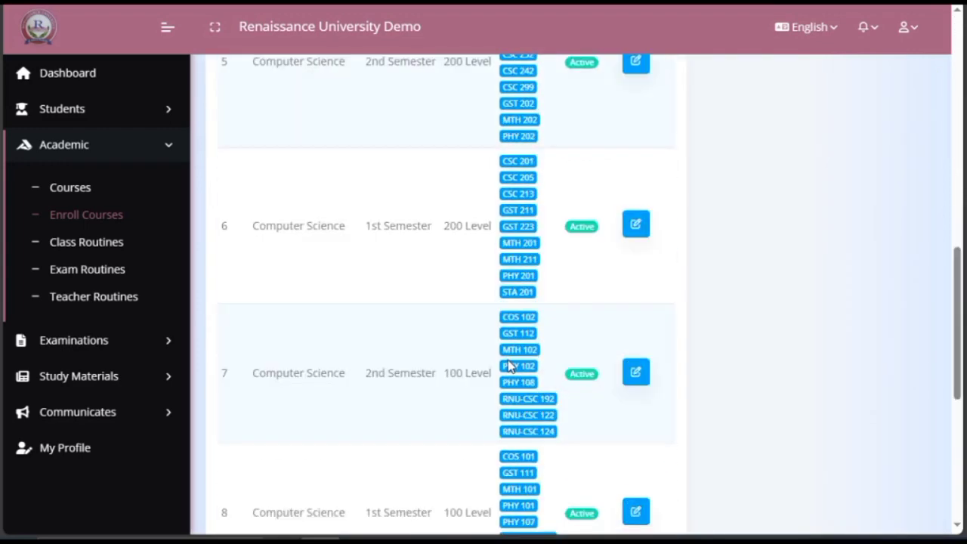
scroll(507, 370, down, 9)
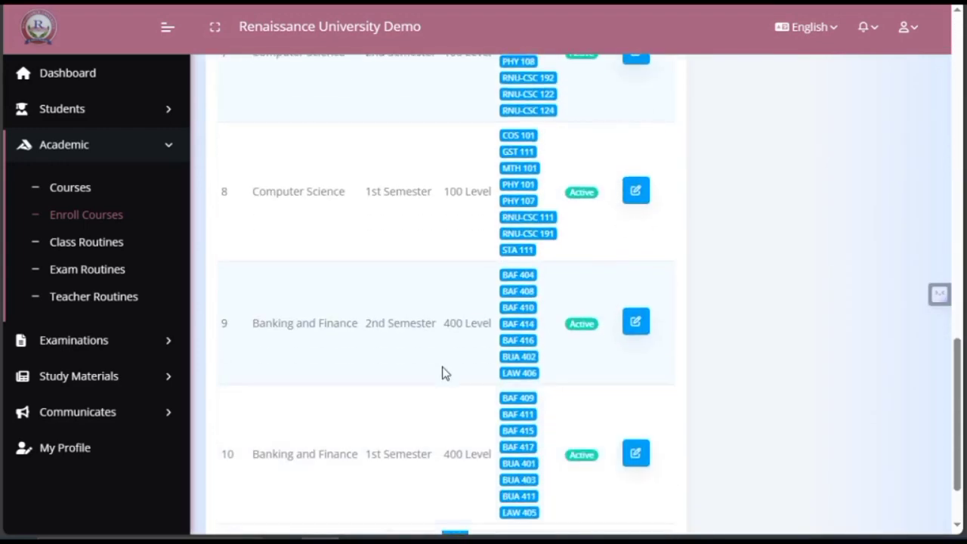
scroll(443, 371, up, 12)
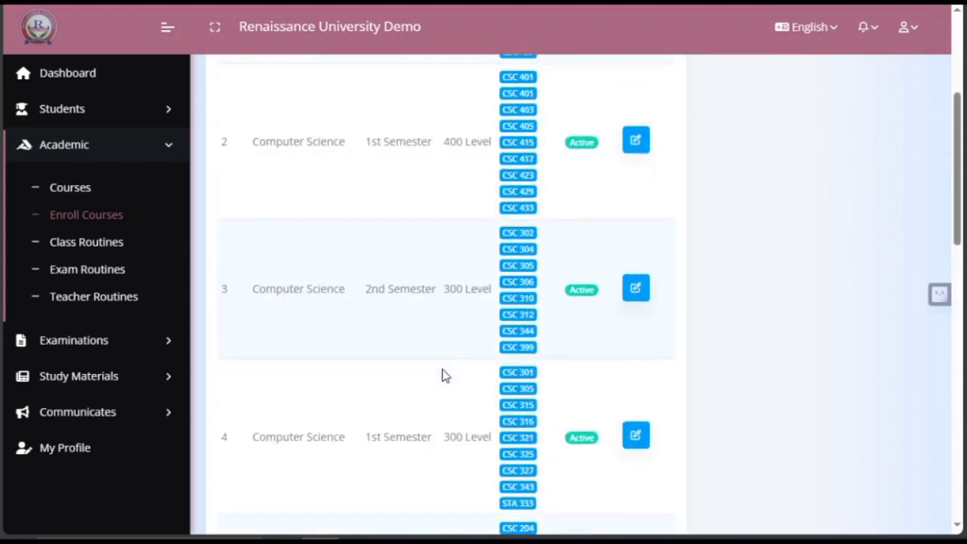
scroll(443, 374, up, 3)
scroll(442, 373, down, 9)
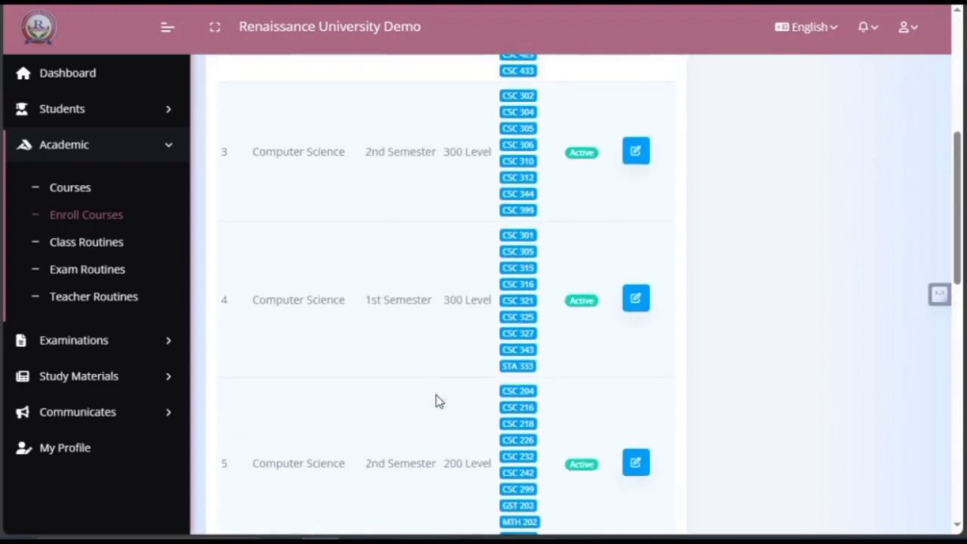
scroll(473, 337, down, 2)
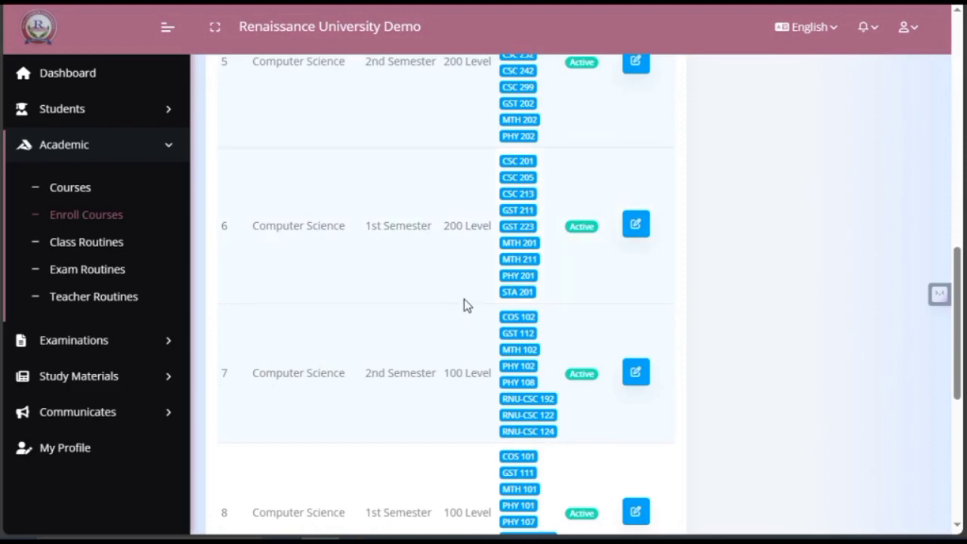
scroll(487, 295, up, 5)
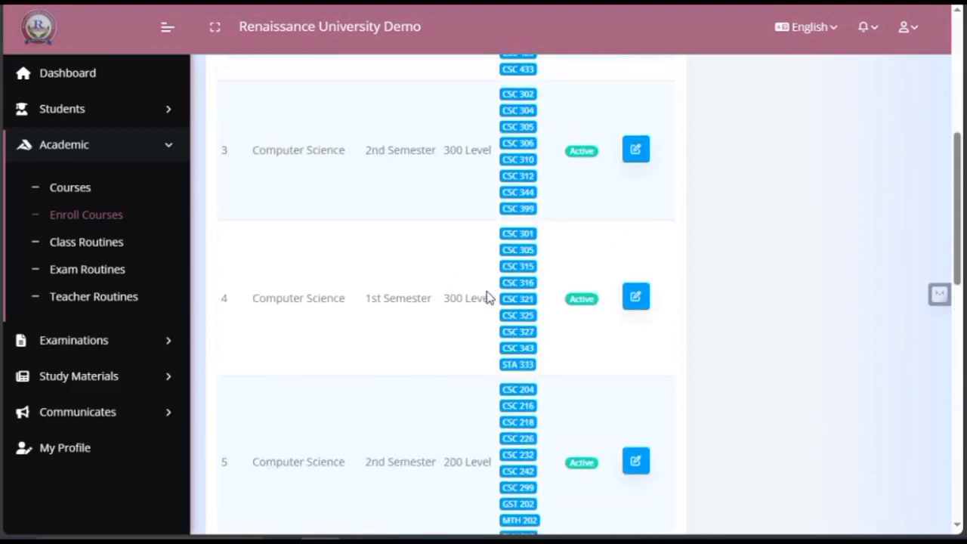
scroll(486, 296, up, 1)
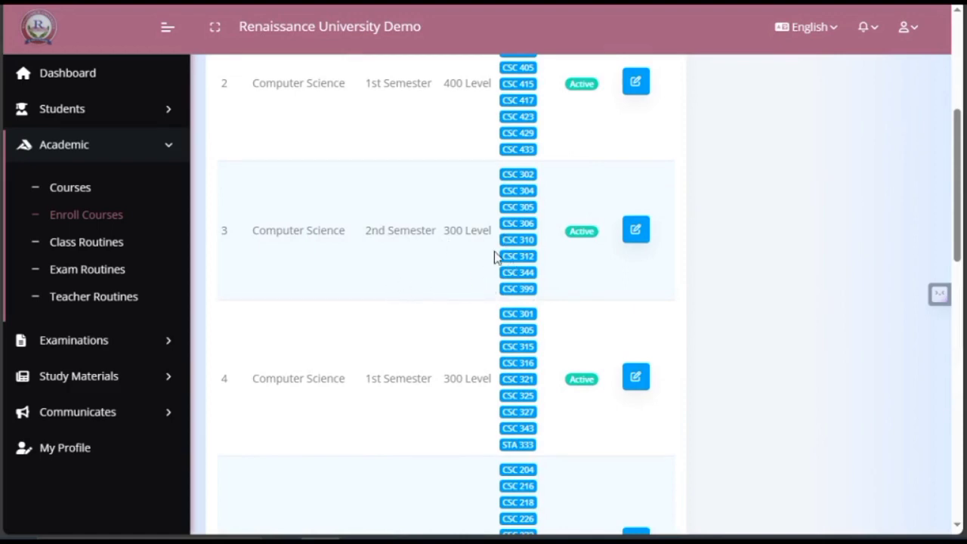
scroll(458, 270, up, 4)
scroll(459, 270, down, 6)
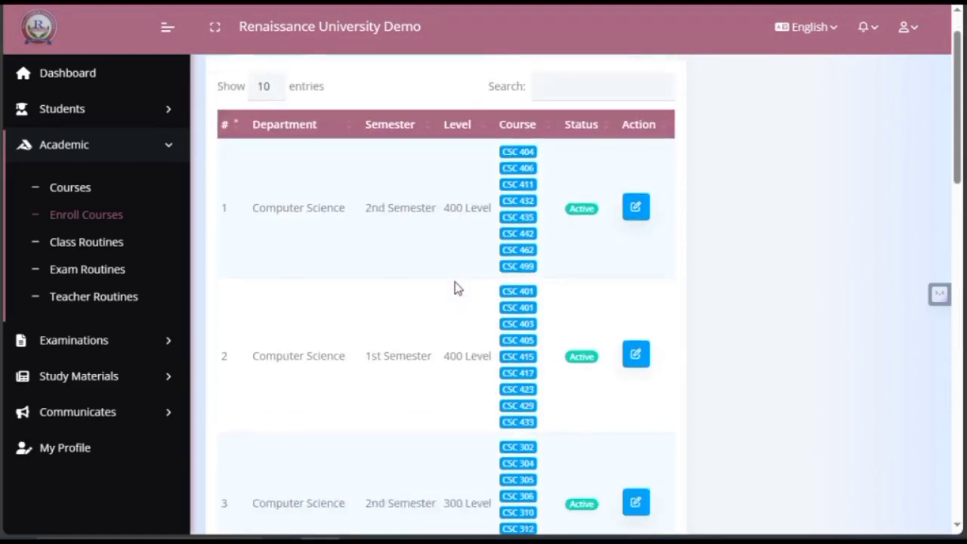
scroll(478, 235, up, 2)
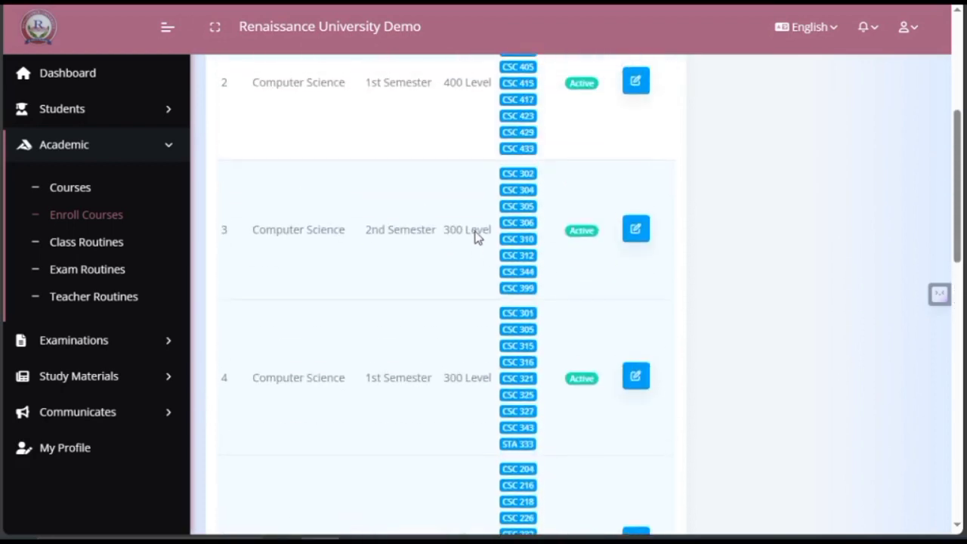
scroll(451, 265, up, 2)
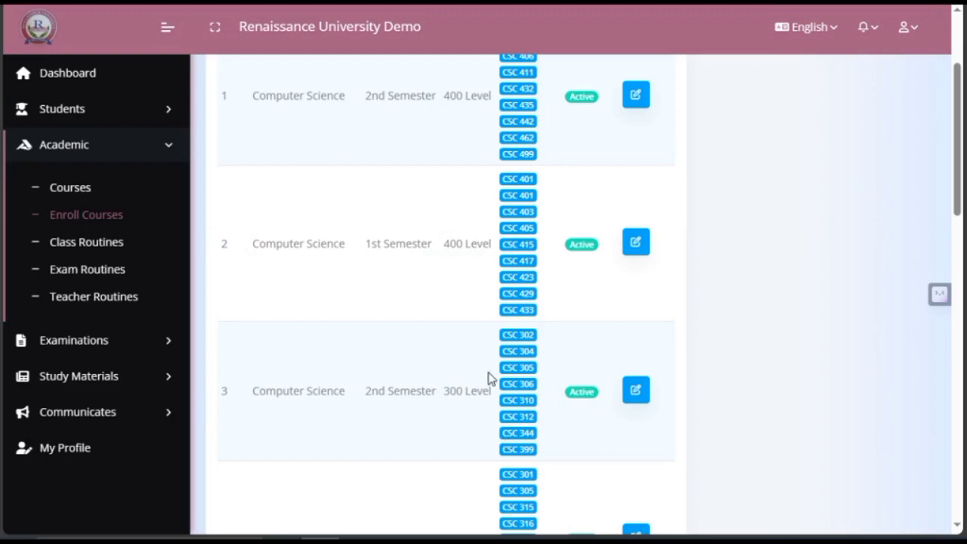
scroll(477, 353, up, 2)
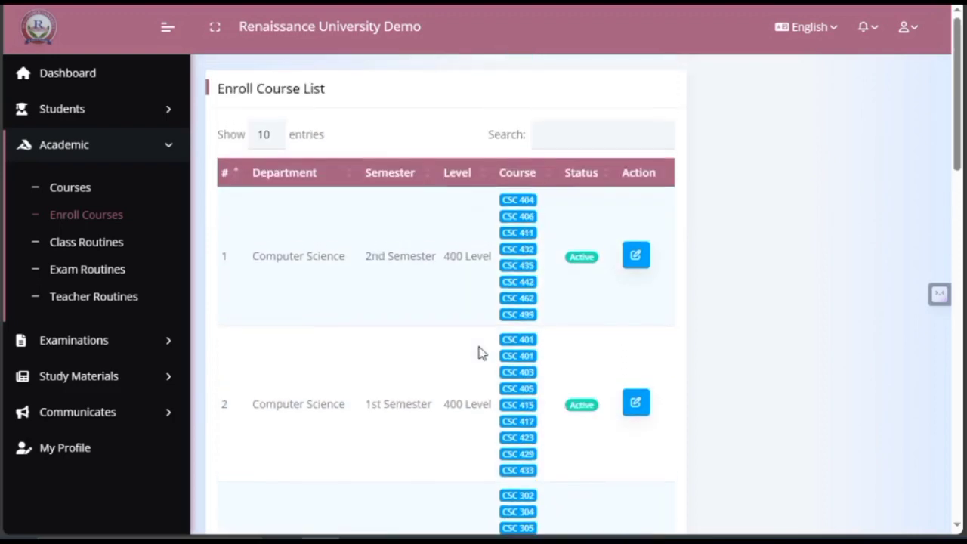
scroll(479, 352, down, 5)
scroll(483, 352, up, 2)
scroll(483, 355, up, 1)
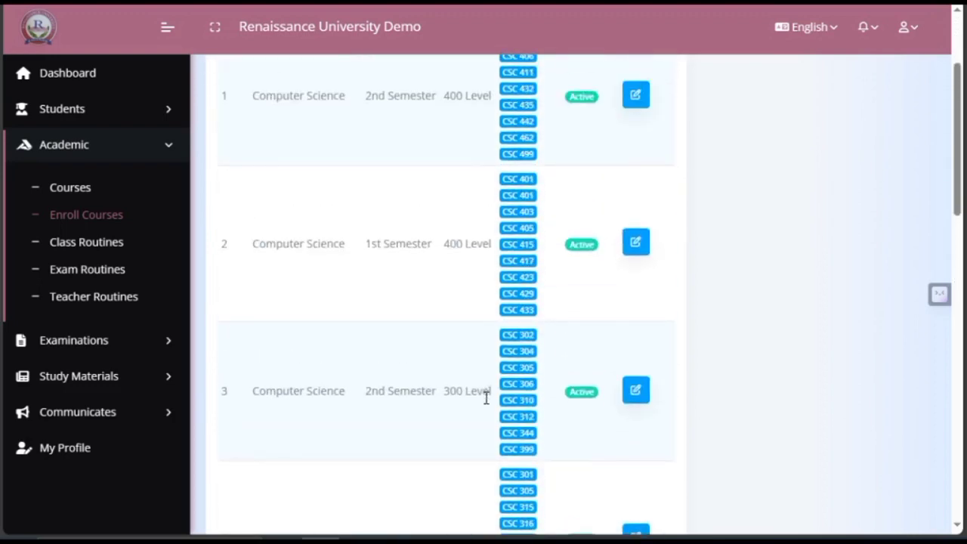
scroll(488, 400, down, 2)
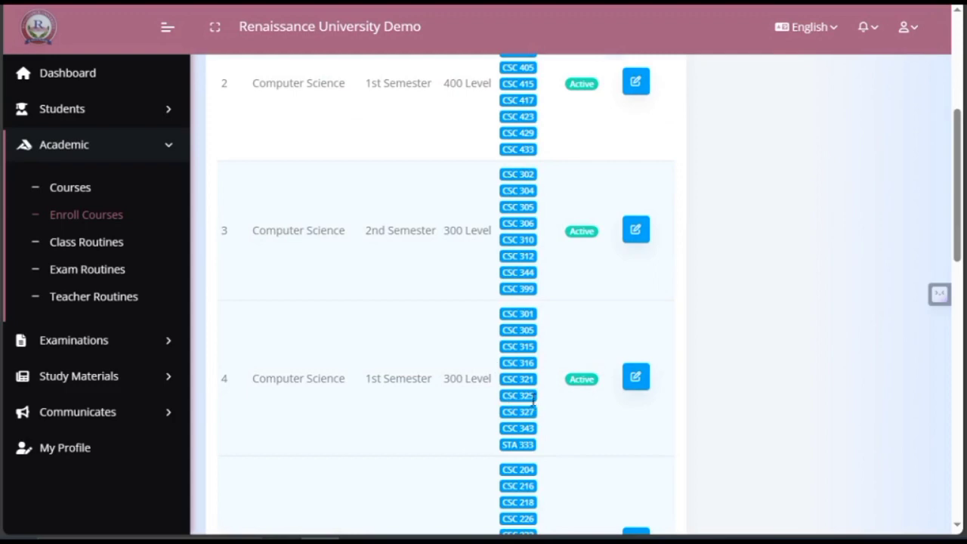
scroll(466, 400, down, 3)
scroll(469, 401, up, 15)
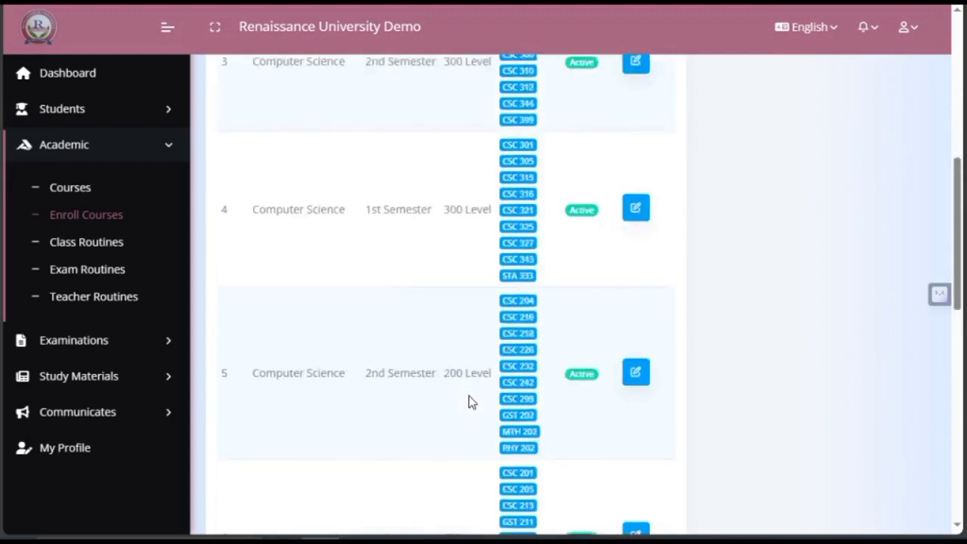
Filter the enrolment list by "banking" and open the Banking and Finance 2nd Semester, 300 Level enrolment for editing
click(615, 130)
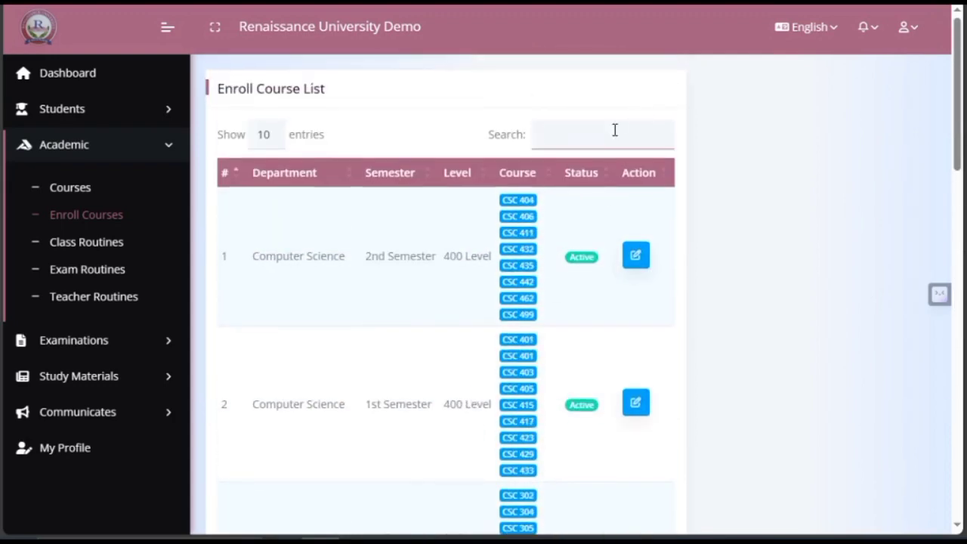
text(banking)
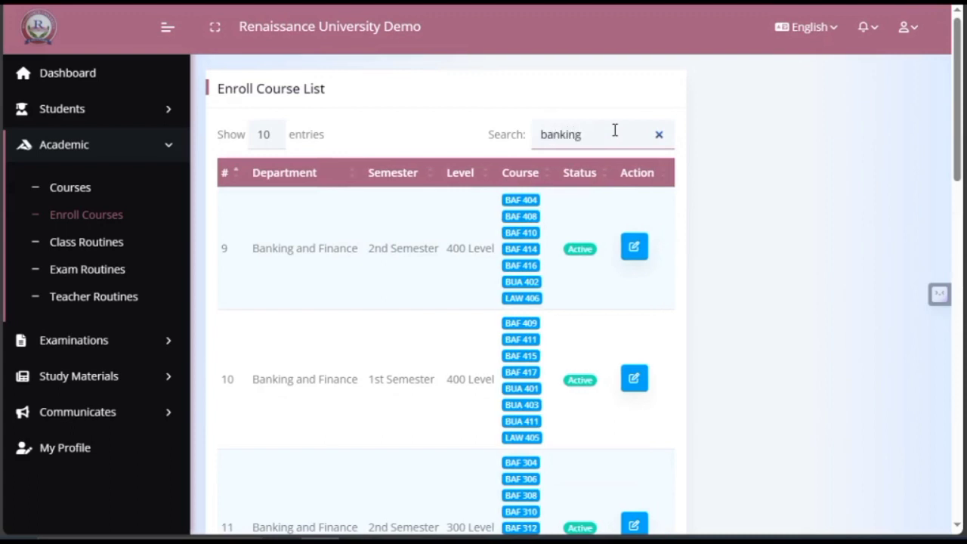
scroll(565, 326, down, 2)
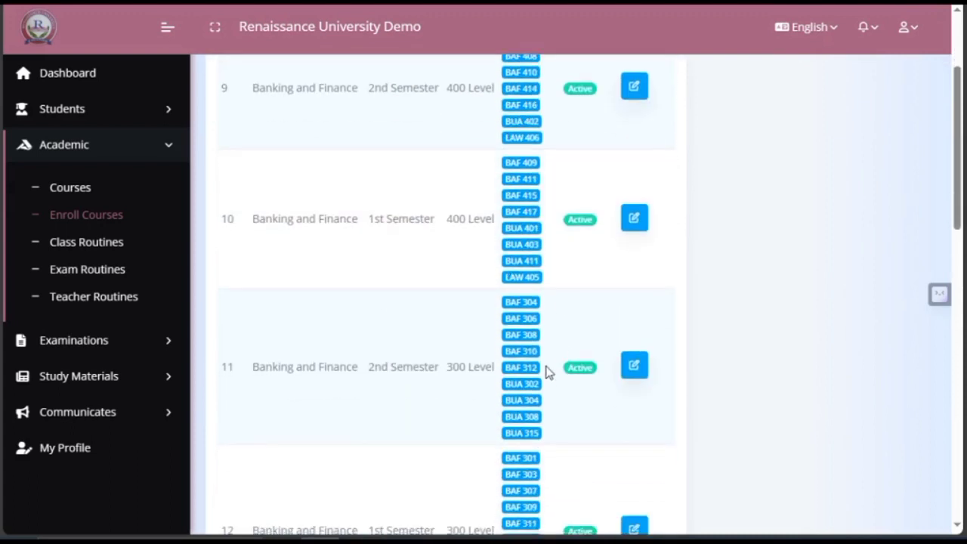
scroll(547, 445, down, 1)
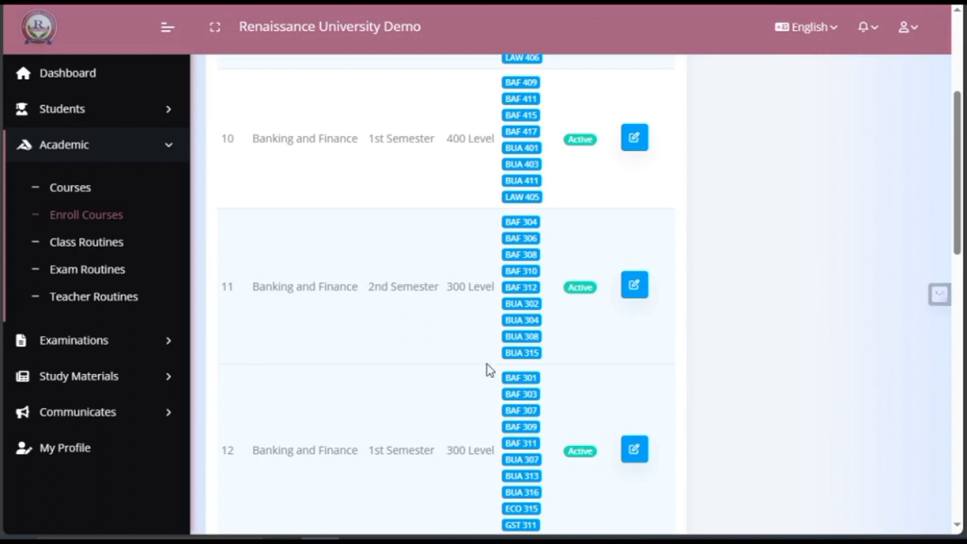
click(636, 288)
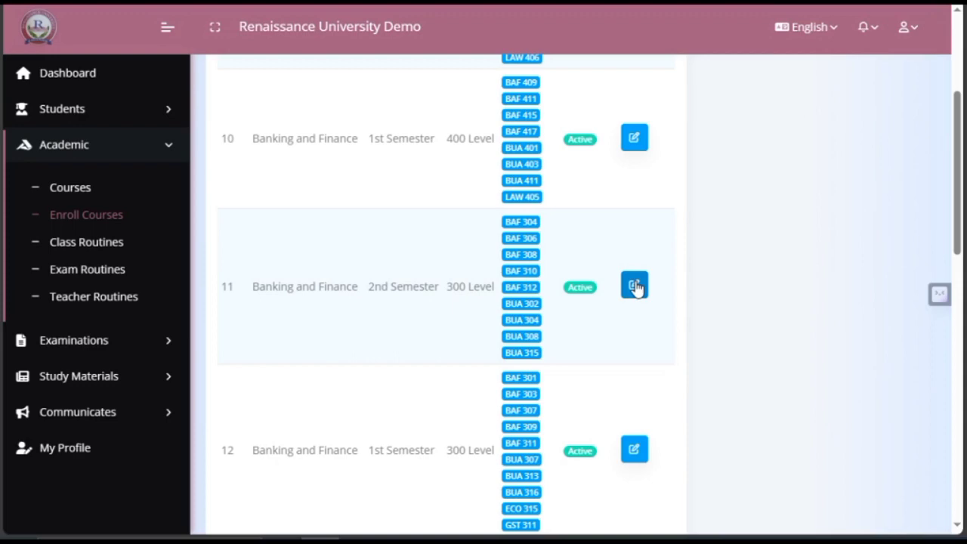
click(634, 285)
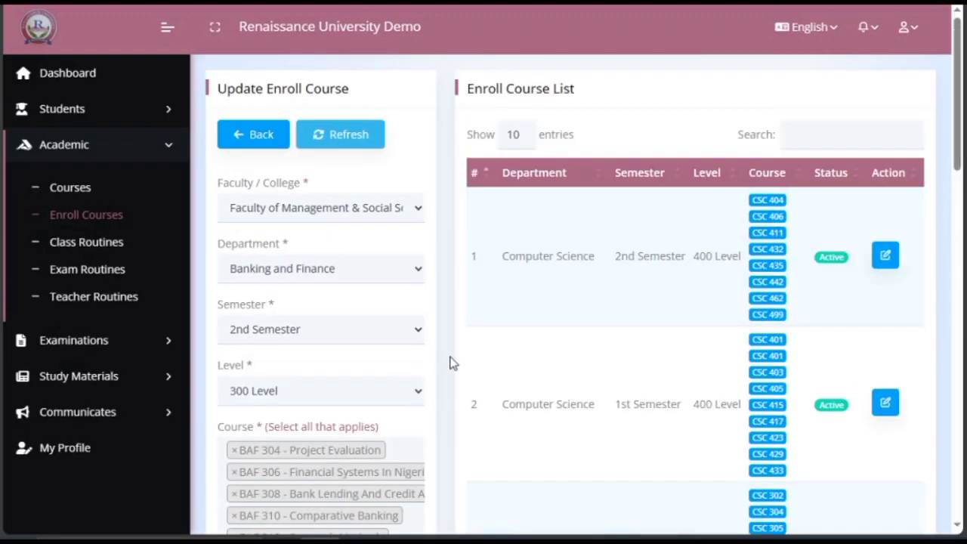
Review the enrolment form's faculty, department, semester, level and selected courses
scroll(450, 364, down, 4)
scroll(449, 365, up, 2)
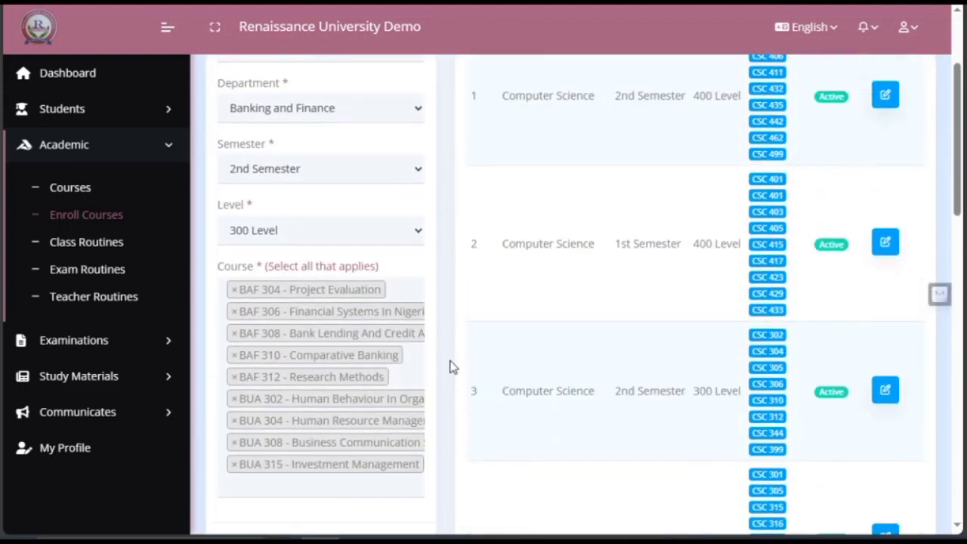
scroll(449, 367, up, 2)
scroll(449, 377, down, 2)
scroll(449, 388, up, 2)
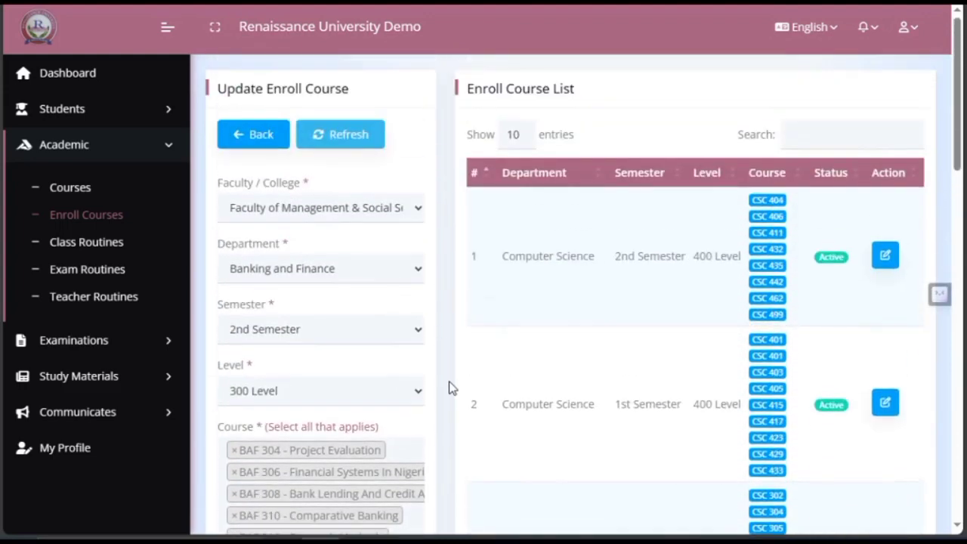
click(350, 332)
drag(449, 313, 298, 128)
click(298, 123)
Find "baf 311" among the available courses and add BAF 311 - Applications Of Computer In Finance & Banking to the enrolment
scroll(273, 287, down, 2)
scroll(370, 273, down, 1)
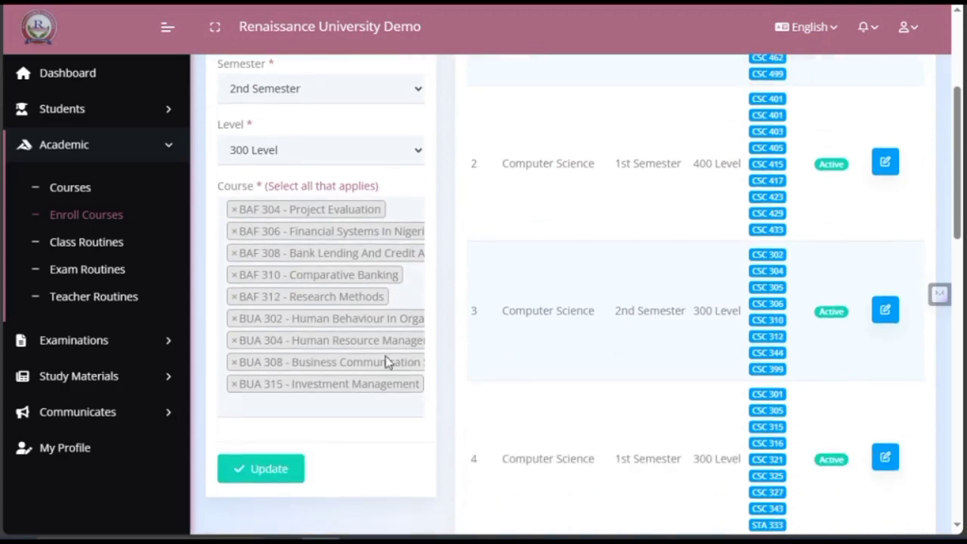
click(330, 405)
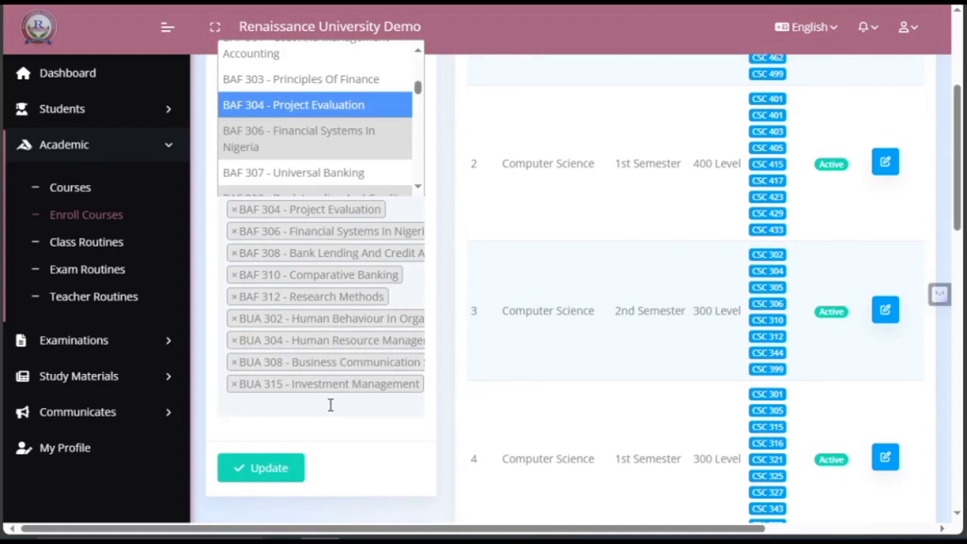
click(330, 405)
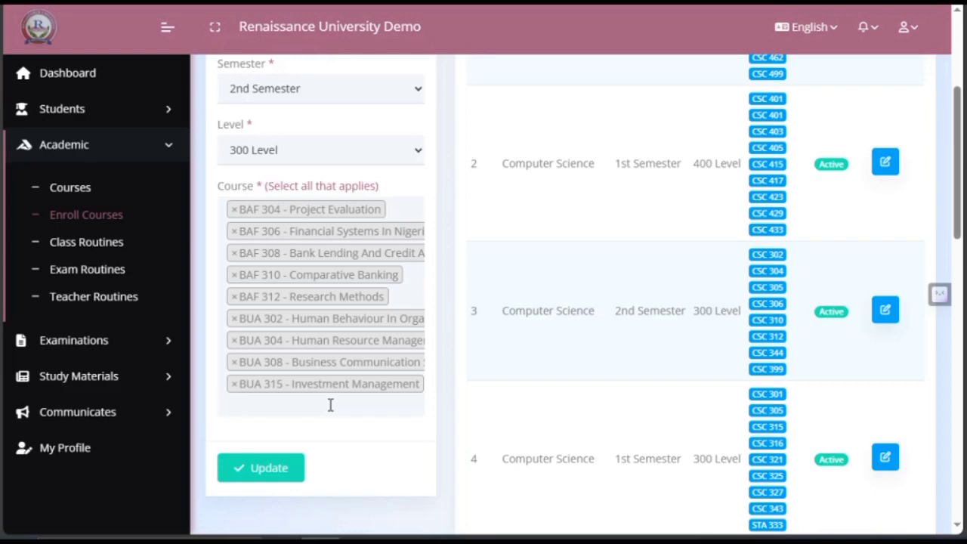
text(baf 311)
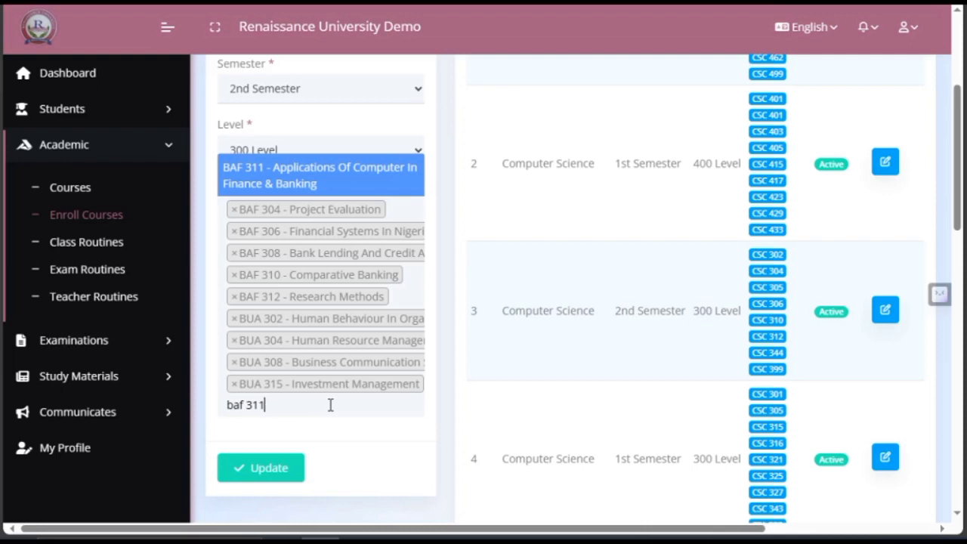
click(309, 190)
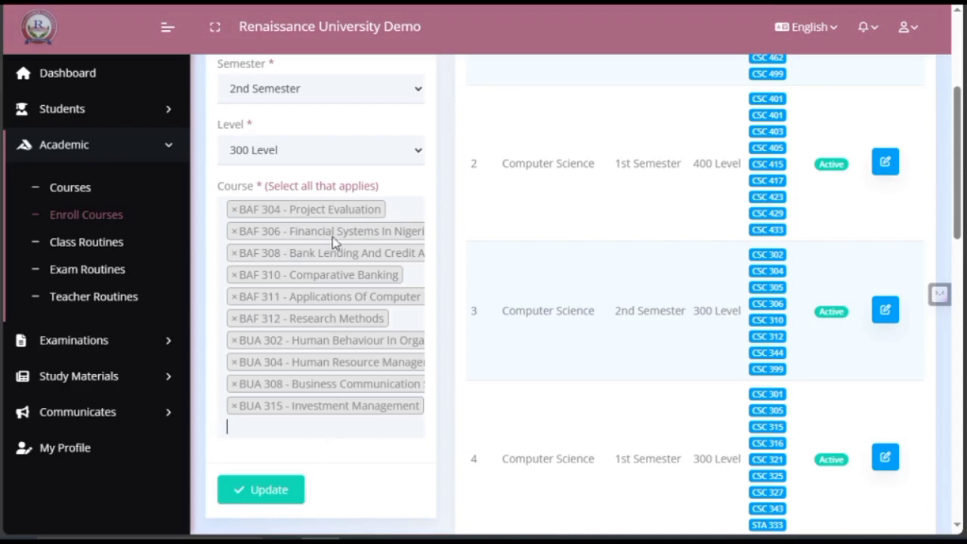
Remove BUA 315 - Investment Management from the enrolment's selected courses and close the course options
click(325, 425)
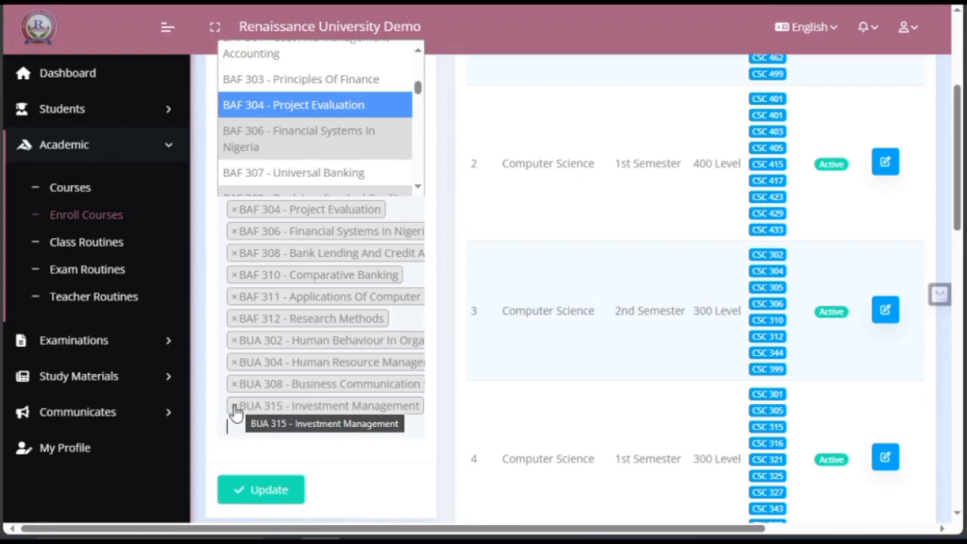
click(234, 407)
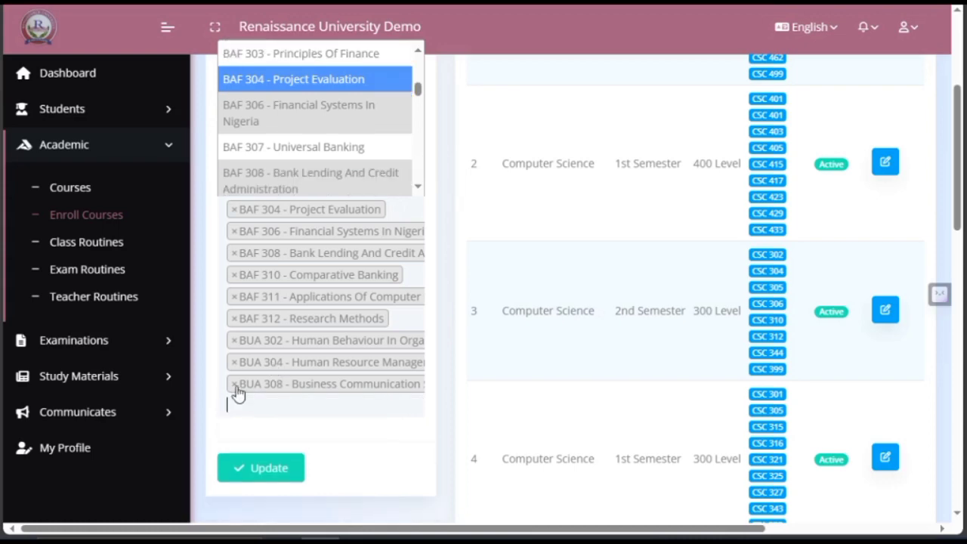
click(349, 429)
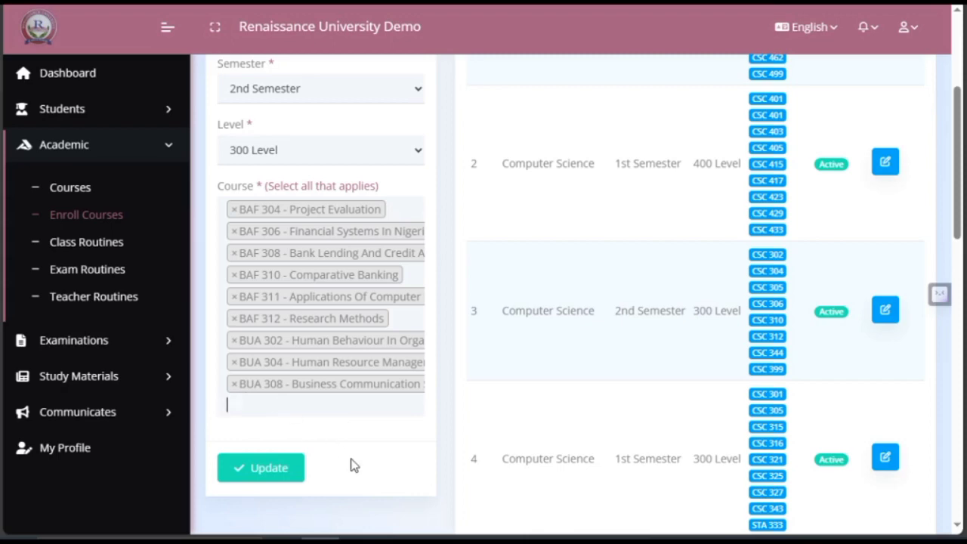
click(364, 444)
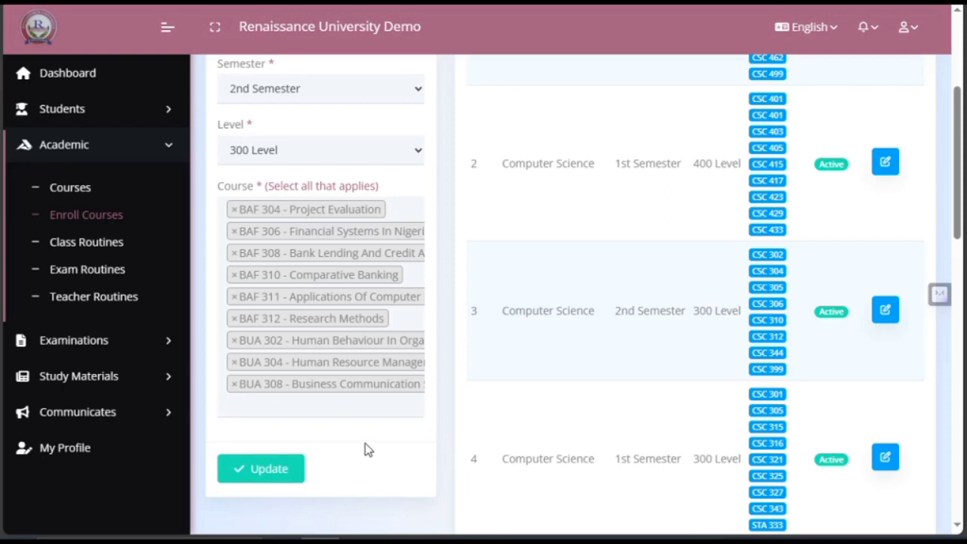
scroll(365, 449, up, 3)
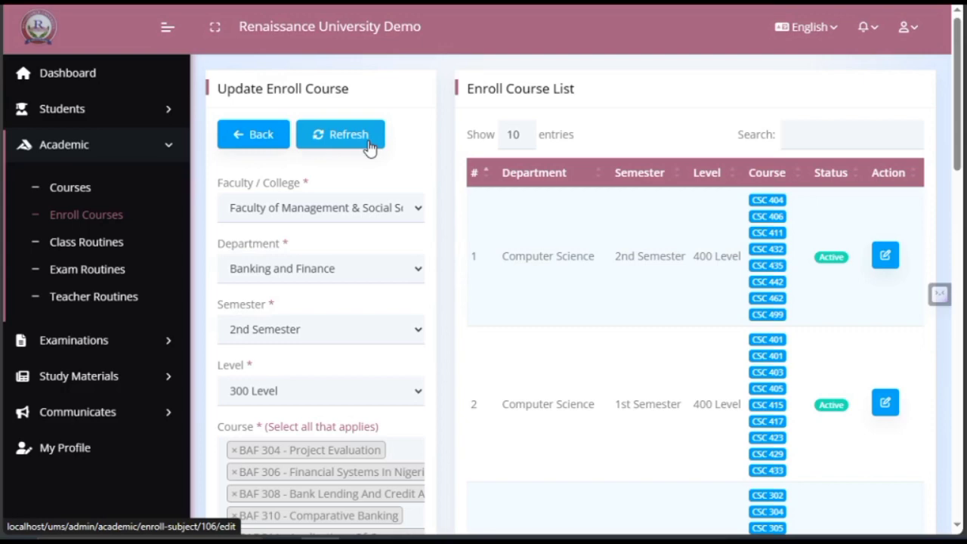
Review the update form's faculty, department, semester, level and selected courses for the Banking and Finance 2nd Semester, 300 Level enrolment
scroll(453, 244, down, 5)
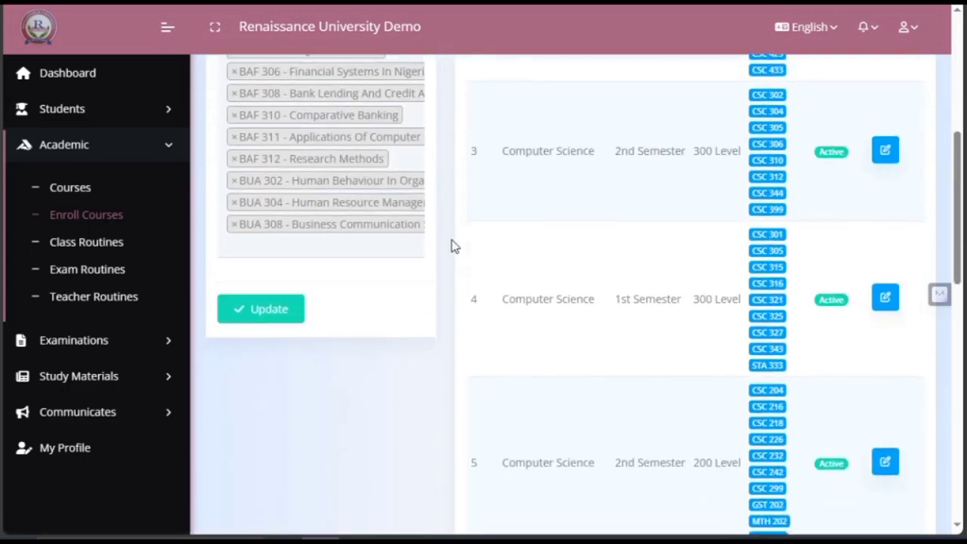
scroll(355, 318, up, 3)
scroll(365, 397, down, 2)
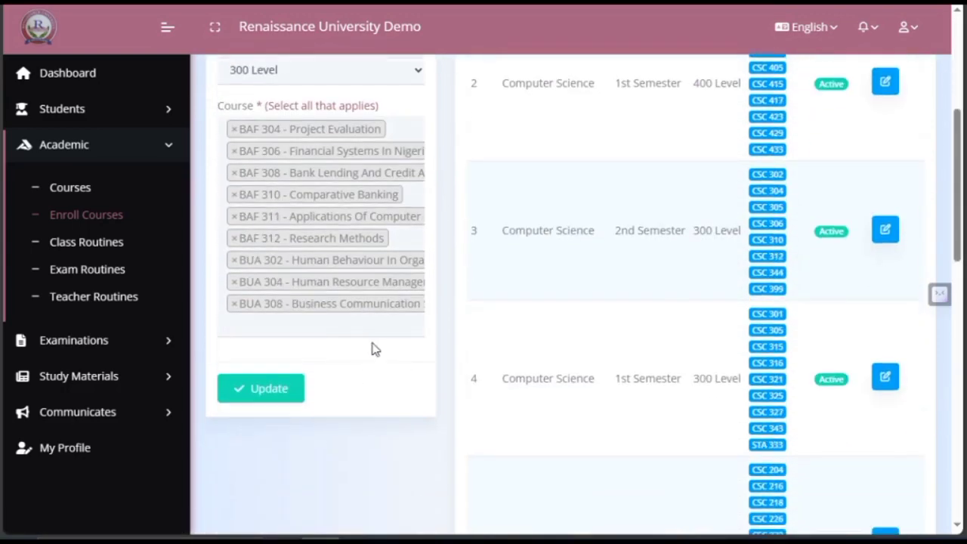
scroll(371, 347, up, 4)
scroll(370, 345, down, 3)
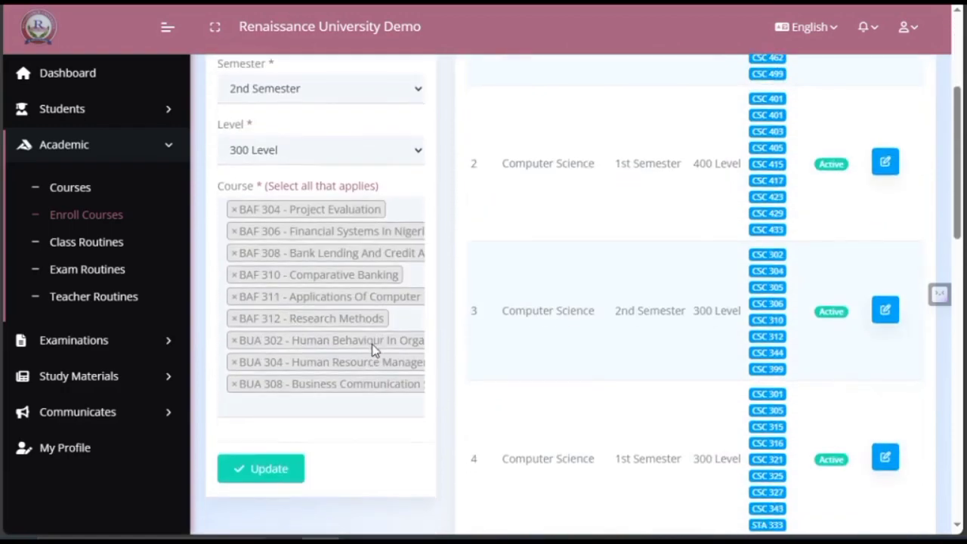
scroll(371, 350, up, 3)
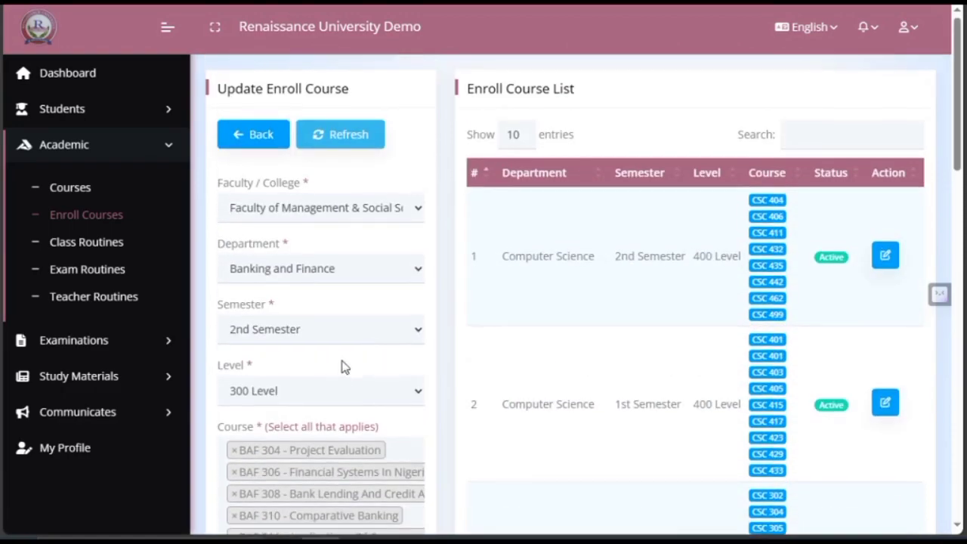
scroll(333, 369, down, 3)
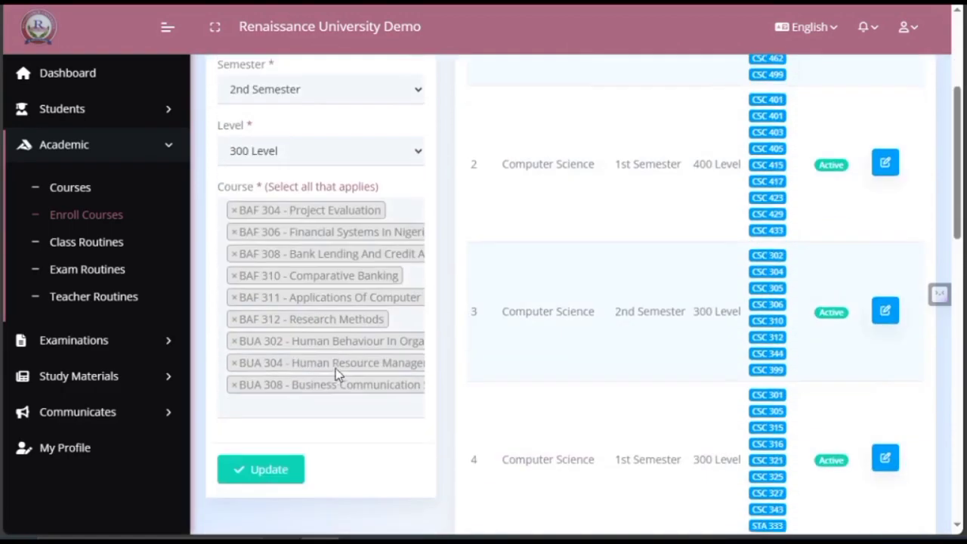
scroll(337, 372, up, 3)
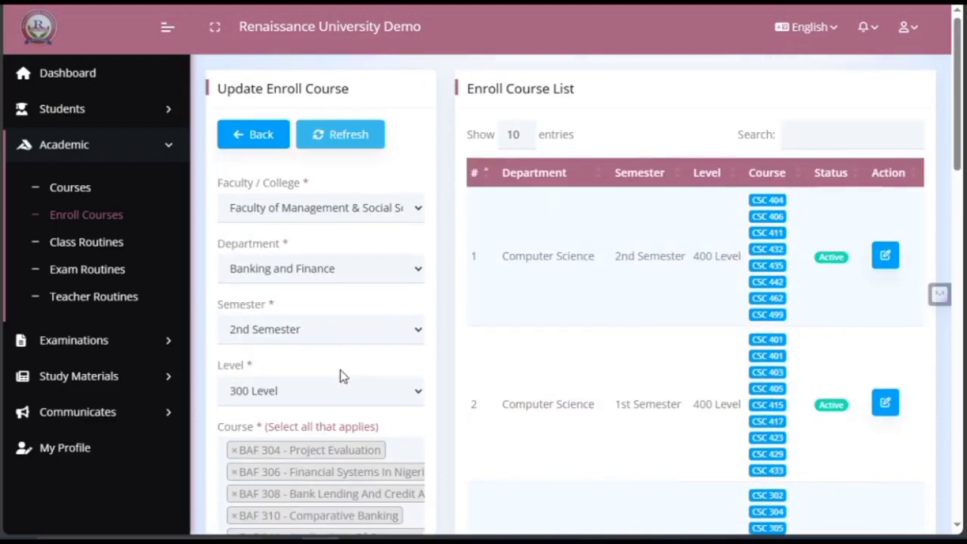
scroll(340, 374, down, 5)
scroll(340, 373, up, 4)
scroll(340, 369, down, 3)
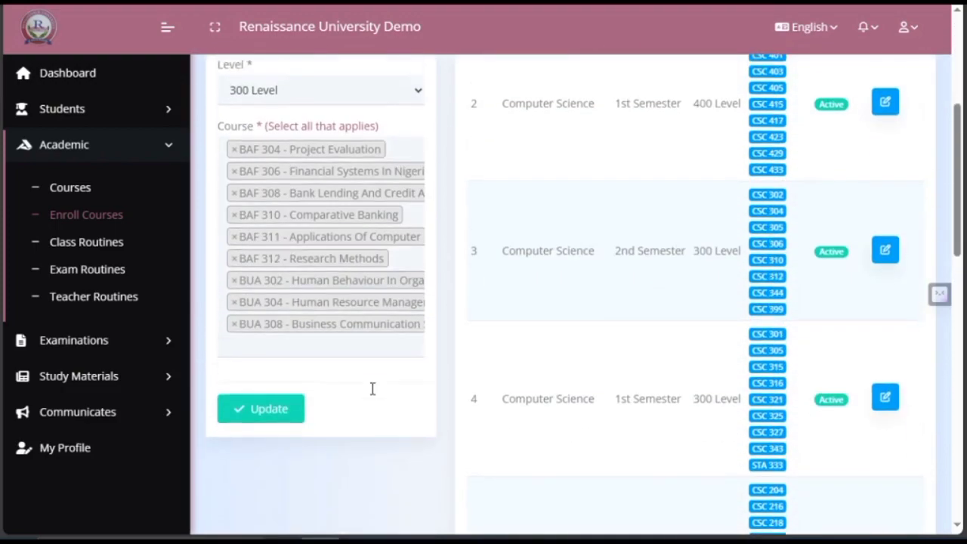
click(445, 345)
scroll(332, 377, up, 1)
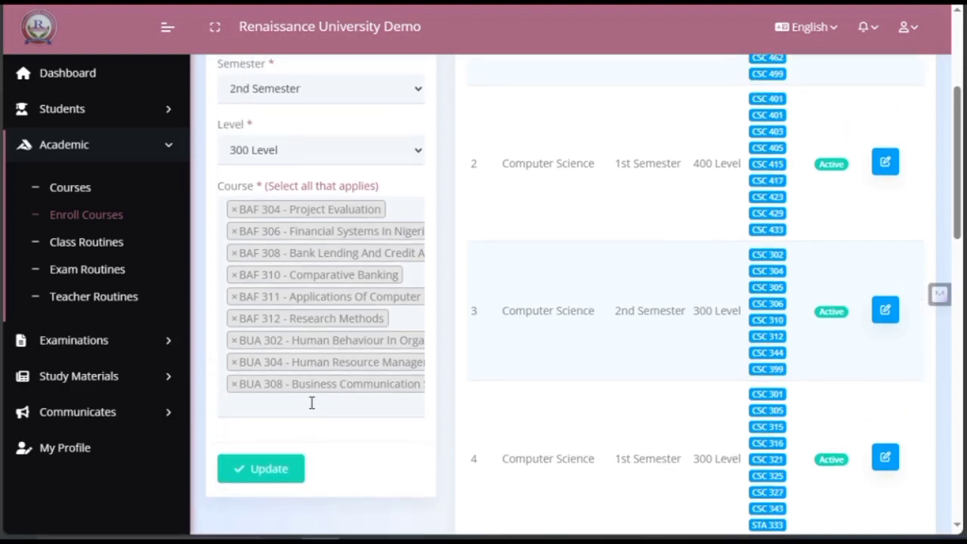
Open the list of courses available for the enrolment to view its options, and close it without choosing any
click(311, 403)
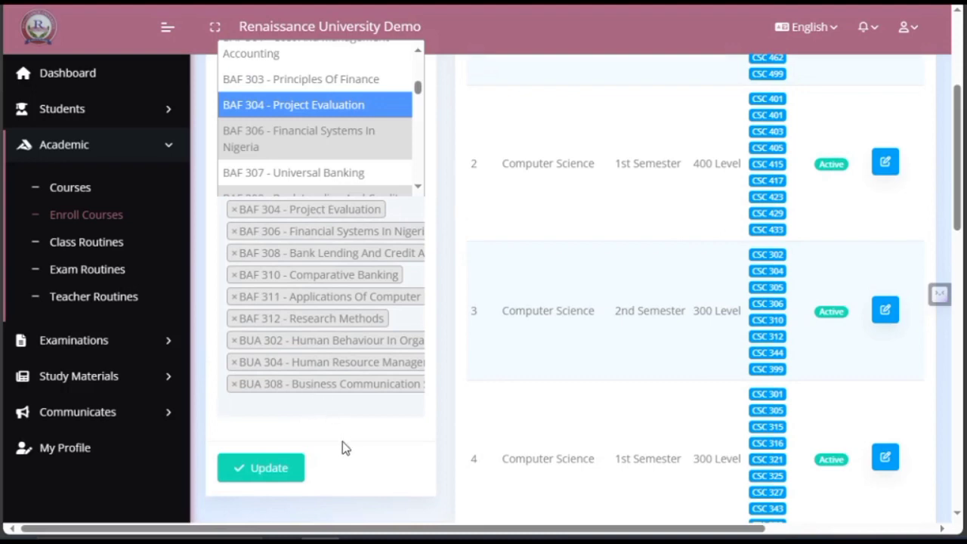
click(342, 441)
click(305, 408)
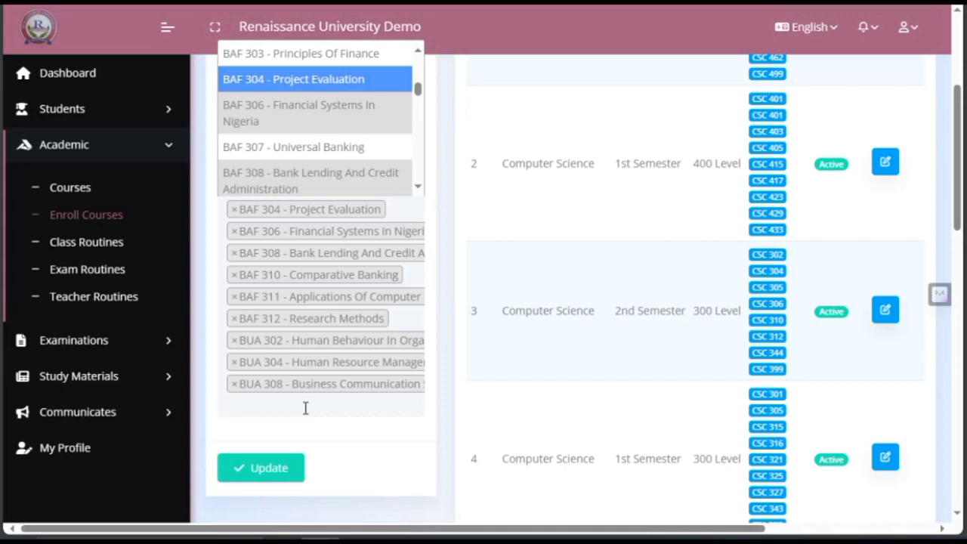
click(364, 453)
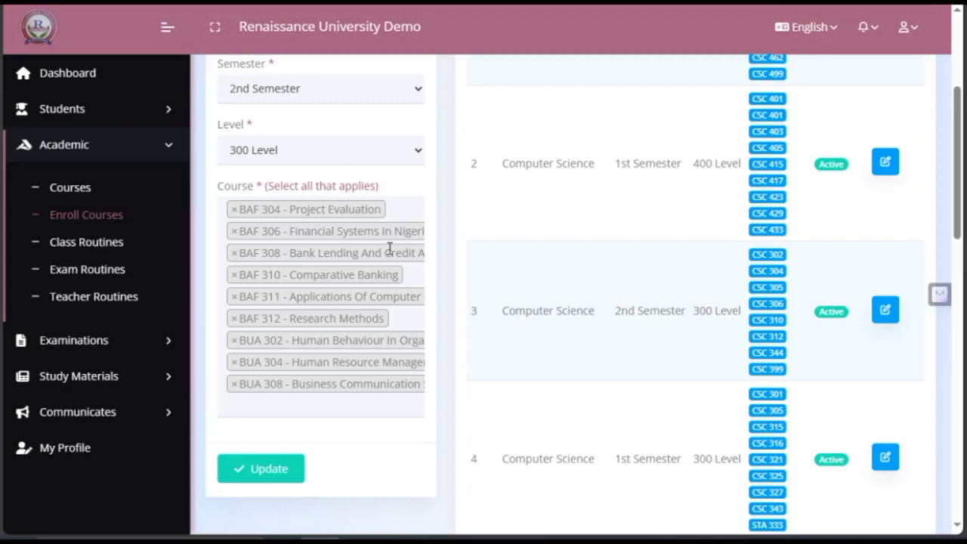
click(310, 406)
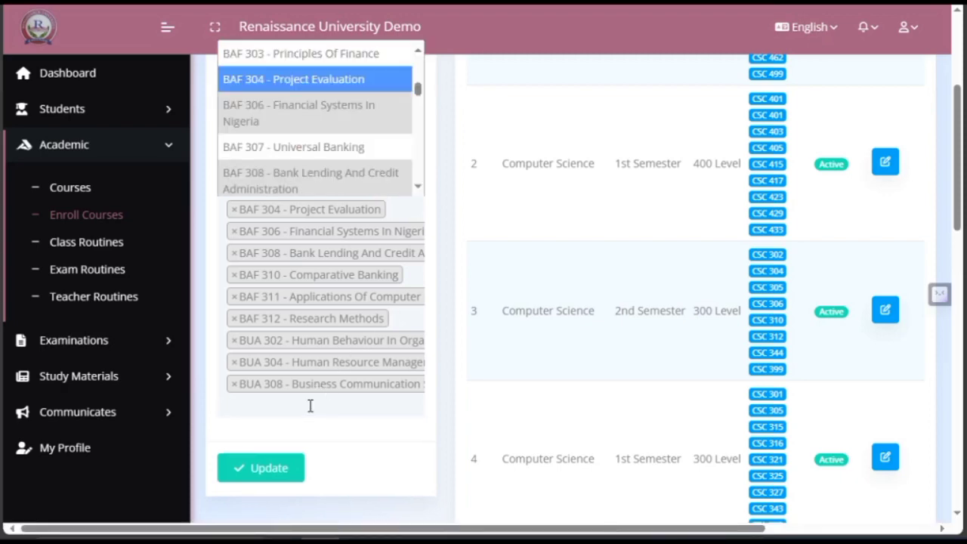
click(425, 426)
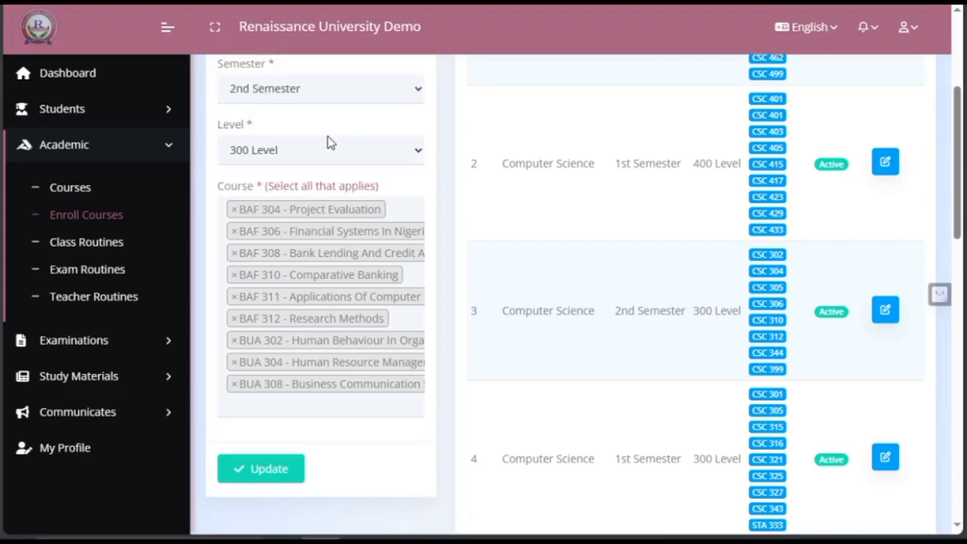
Check the enrolment's faculty, department, semester and level settings once more against its selected courses
scroll(327, 142, up, 3)
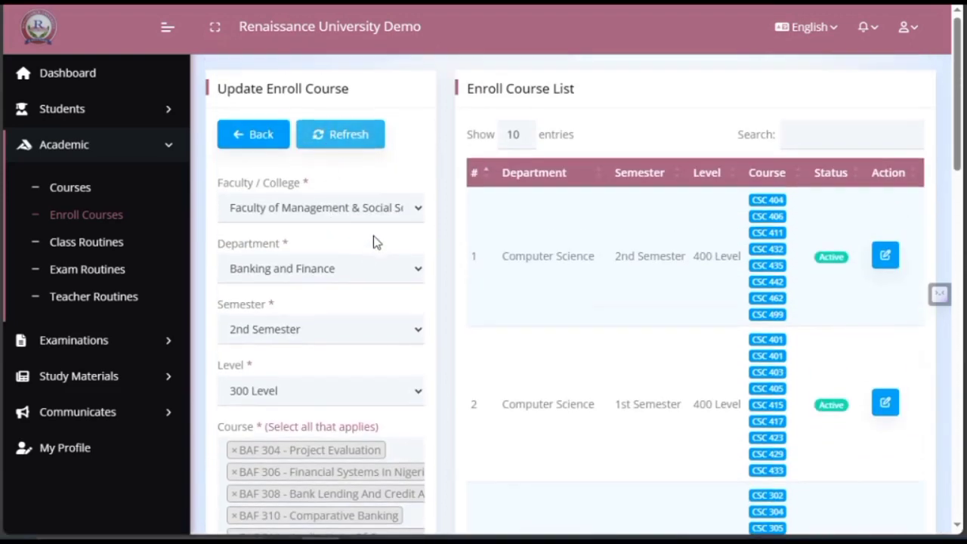
scroll(375, 237, down, 3)
scroll(445, 241, up, 2)
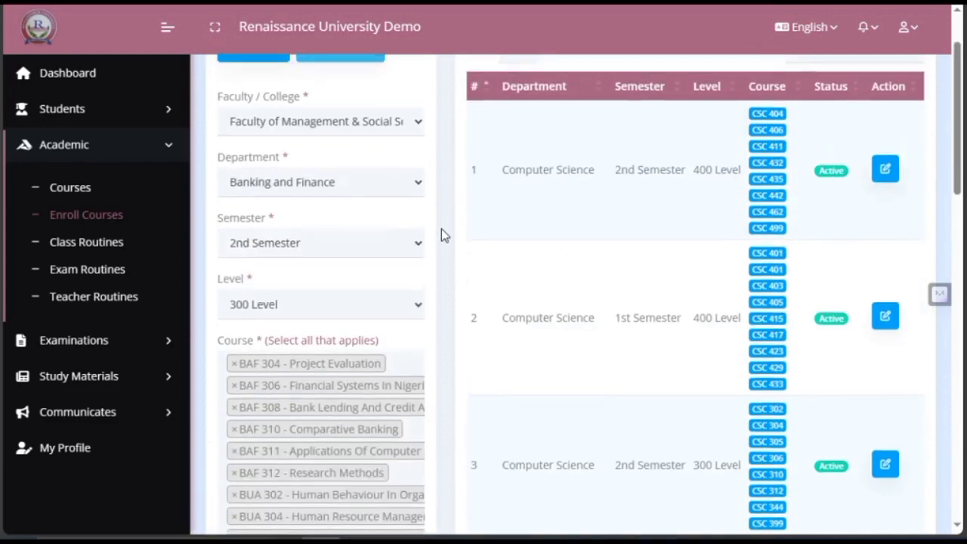
scroll(442, 233, down, 2)
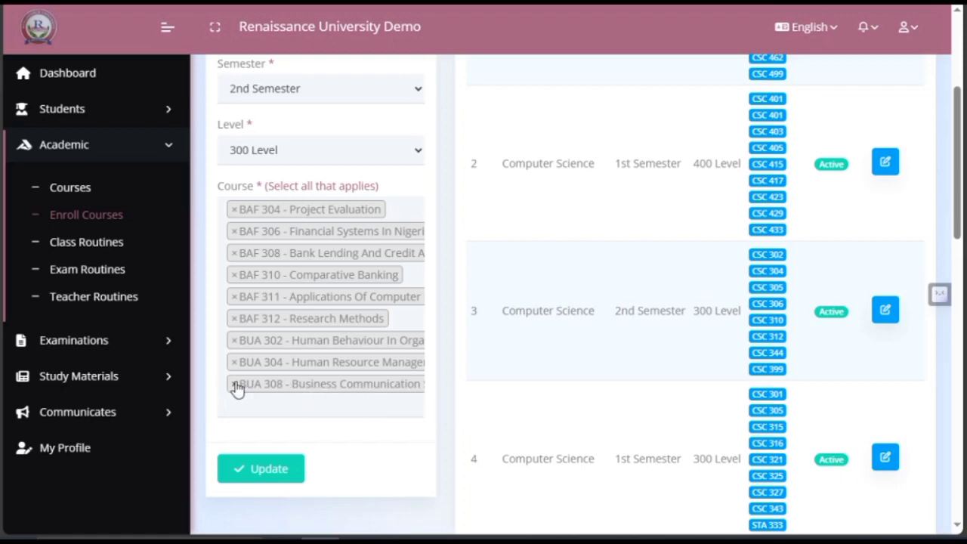
scroll(289, 189, up, 3)
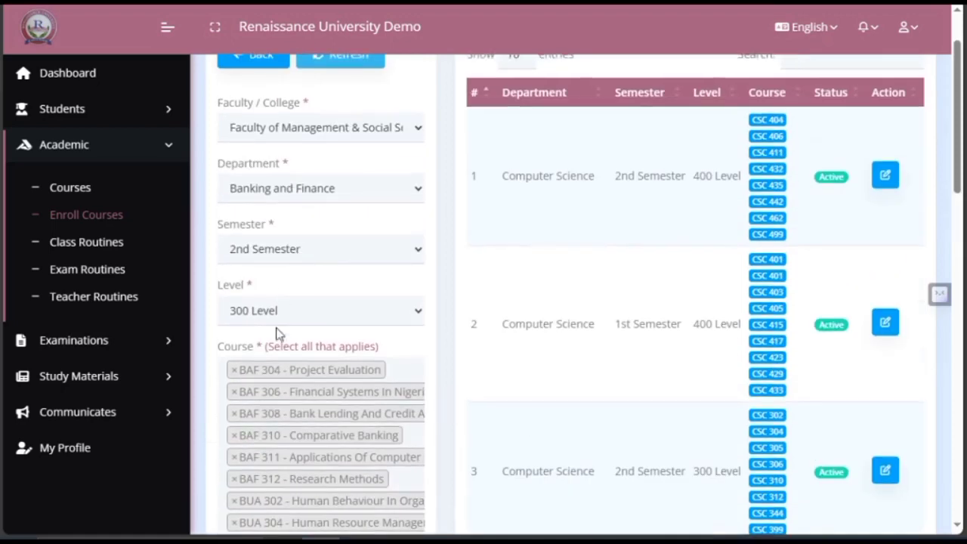
scroll(295, 333, down, 3)
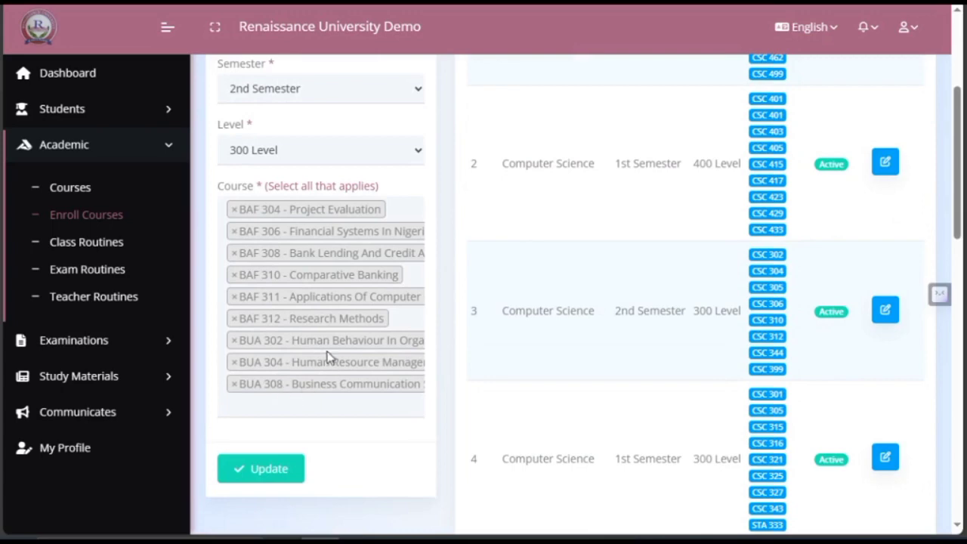
Search the available courses for "baf 309", and search again using only the number "309"
click(288, 400)
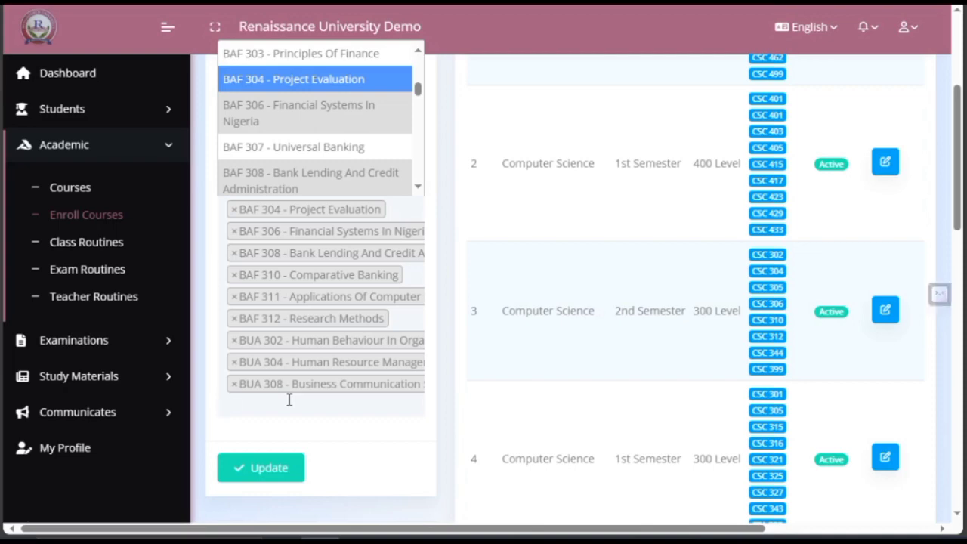
text(baf 309)
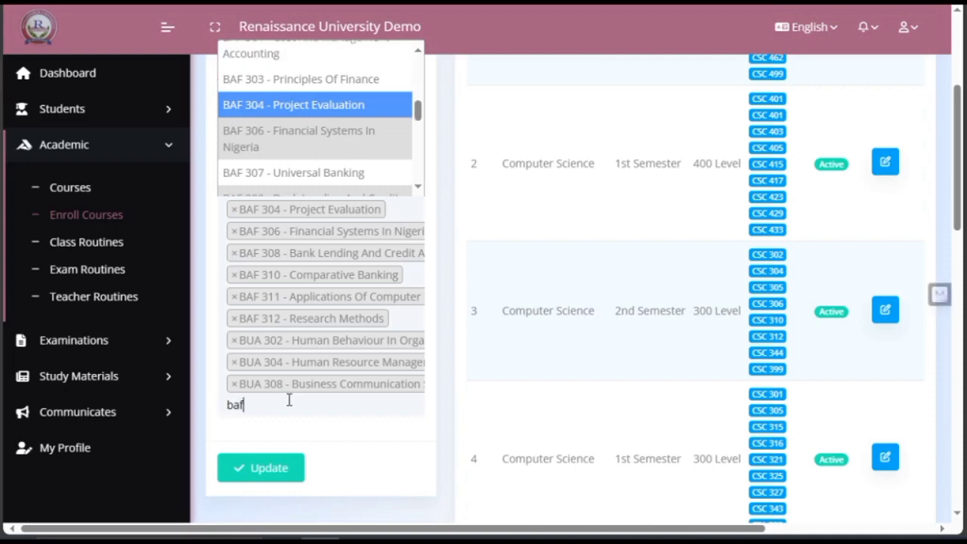
key(BackSpace)
key(BackSpace)
key(BackSpace)
key(BackSpace)
key(BackSpace)
key(BackSpace)
key(BackSpace)
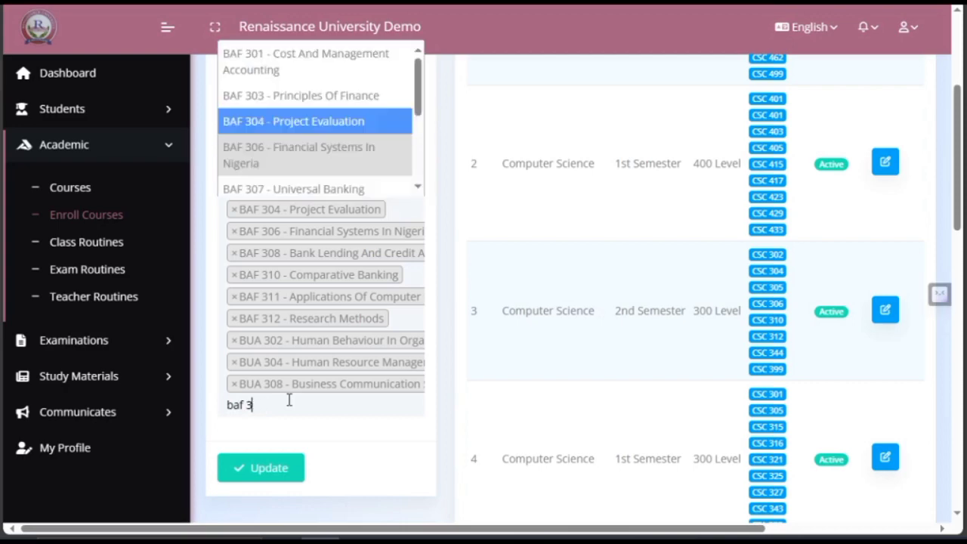
text(309)
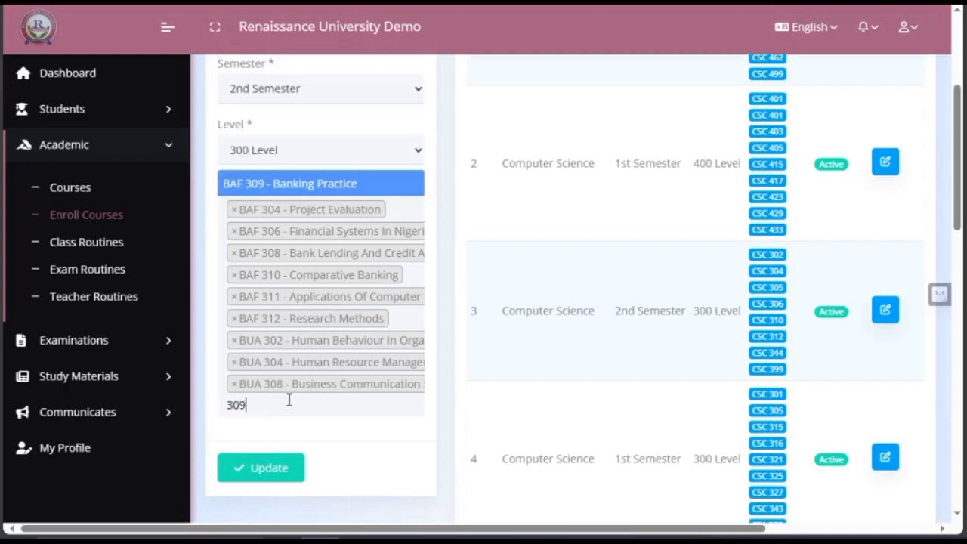
Clear the course search text, remove BUA 308 - Business Communication Skills II from the selected courses, and close the options
key(BackSpace)
key(BackSpace)
key(BackSpace)
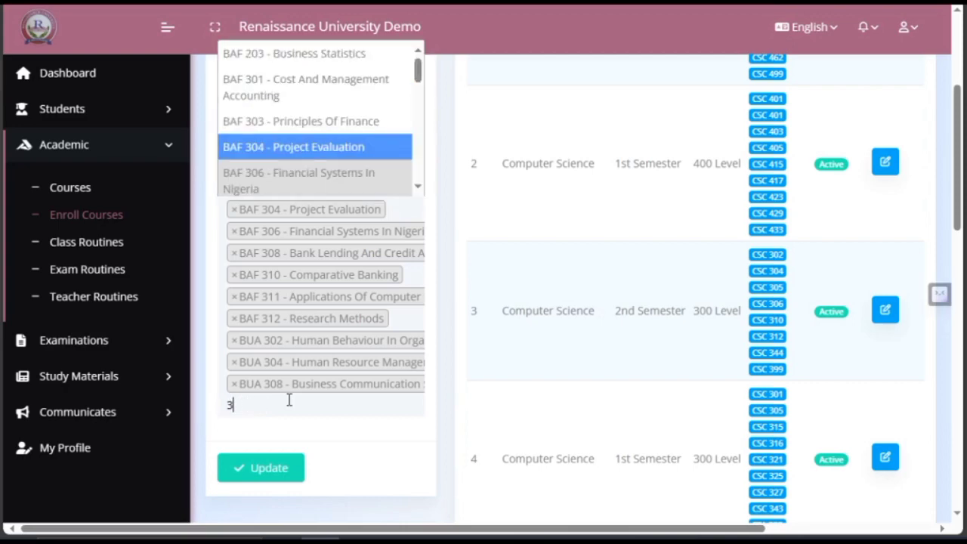
key(BackSpace)
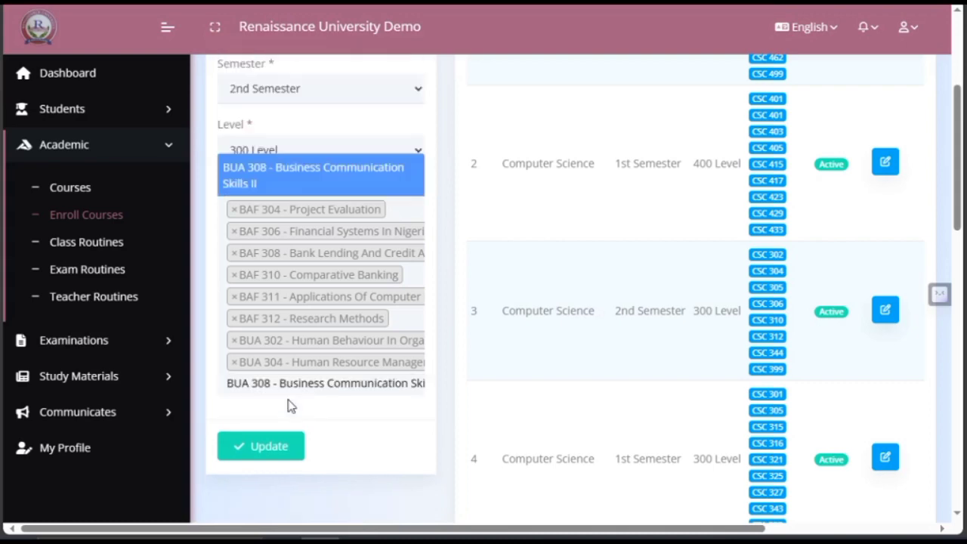
click(370, 421)
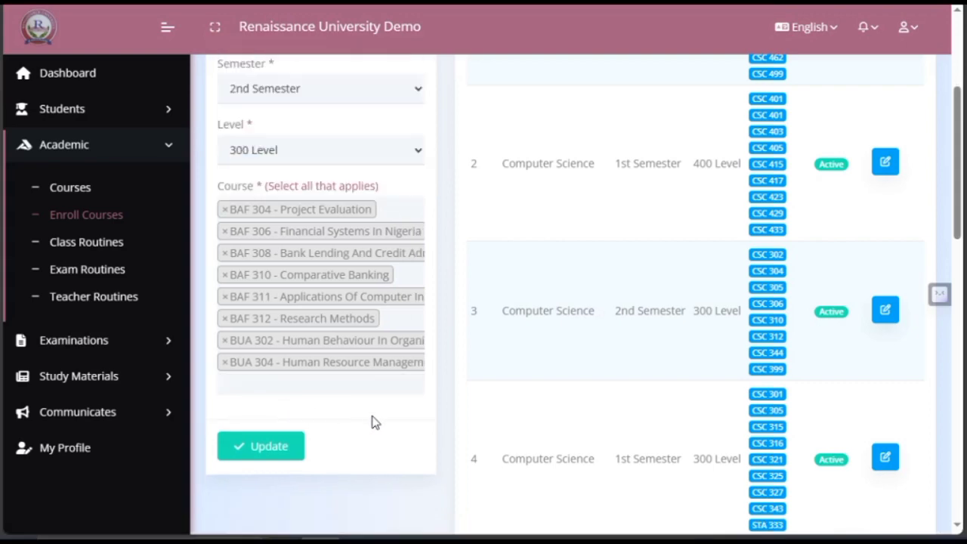
Search the available courses by the number "309" and clear the search text
click(344, 388)
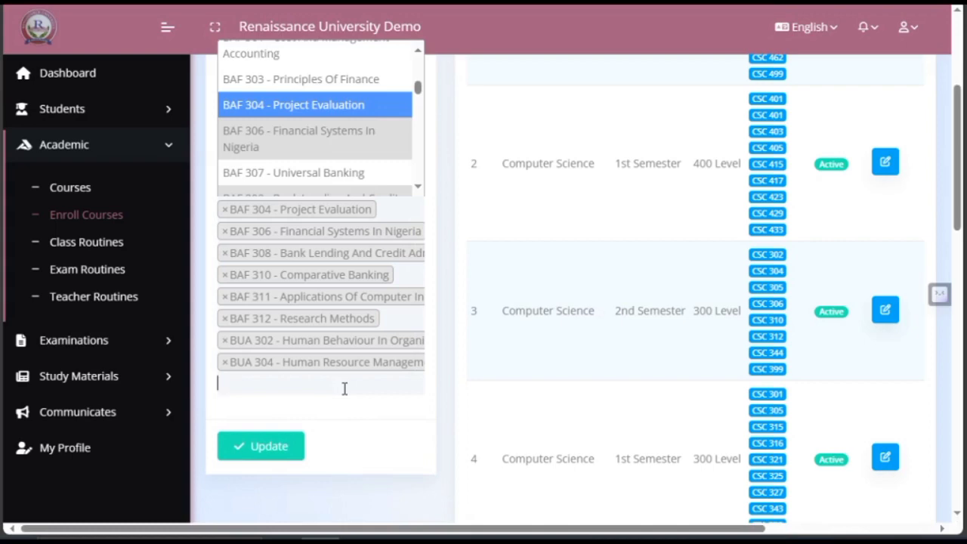
text(309)
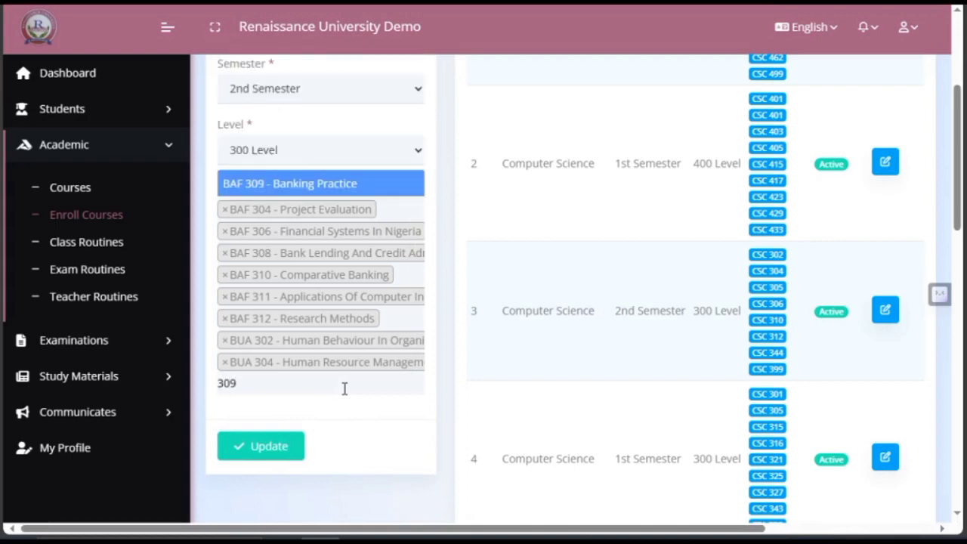
key(BackSpace)
key(BackSpace)
key(BackSpace)
Search the available courses by the title text "banking pr", clear the search and close the course options
text(b)
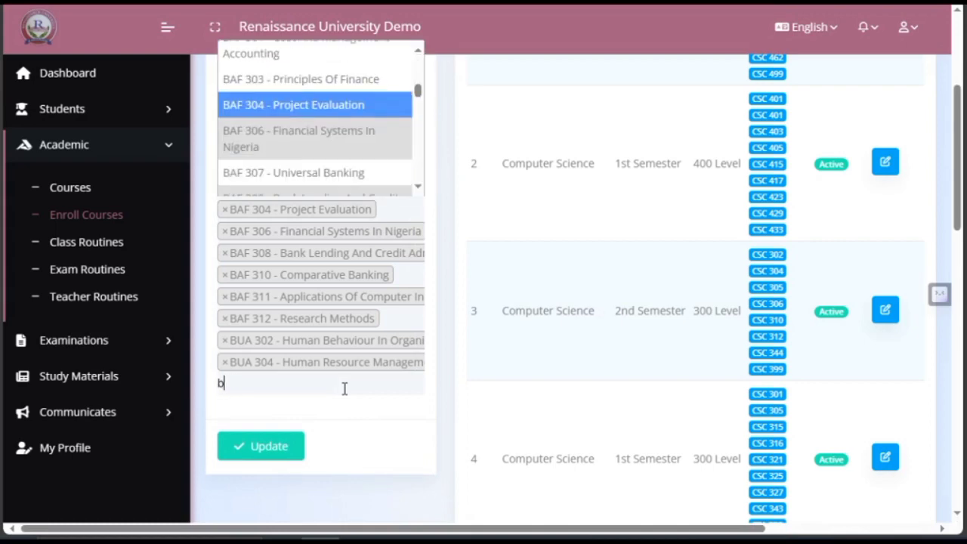
text(anking pr)
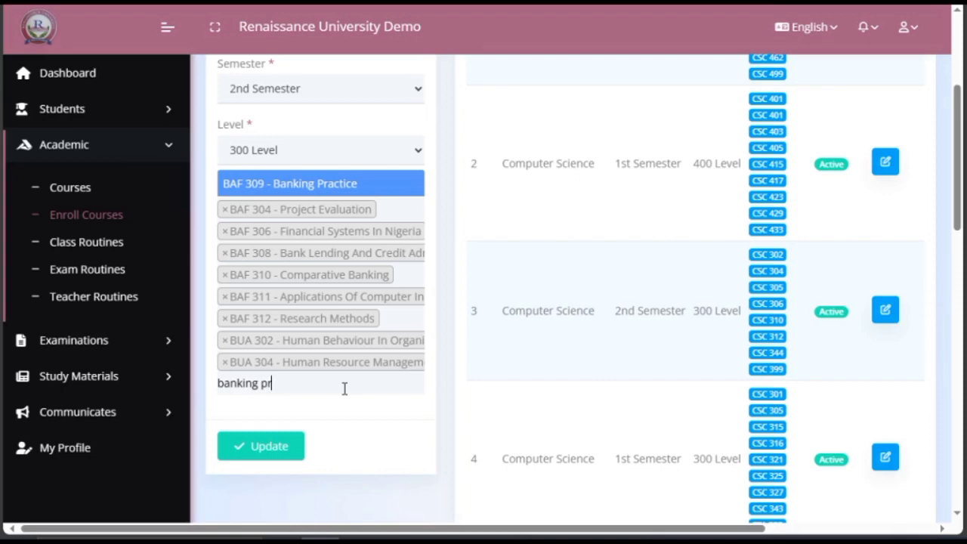
key(BackSpace)
key(BackSpace)
key(BackSpace)
key(BackSpace)
key(BackSpace)
key(BackSpace)
key(BackSpace)
key(BackSpace)
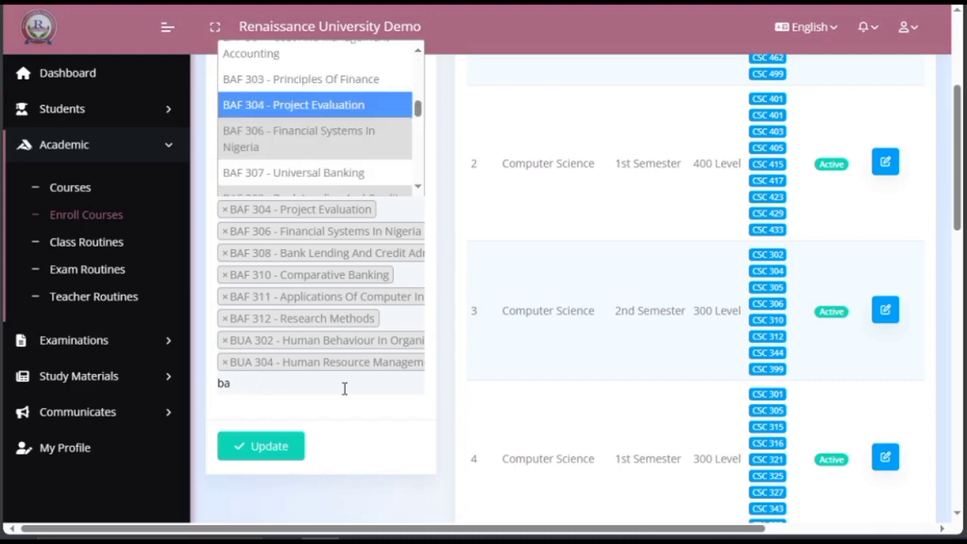
key(BackSpace)
key(BackSpace)
click(369, 417)
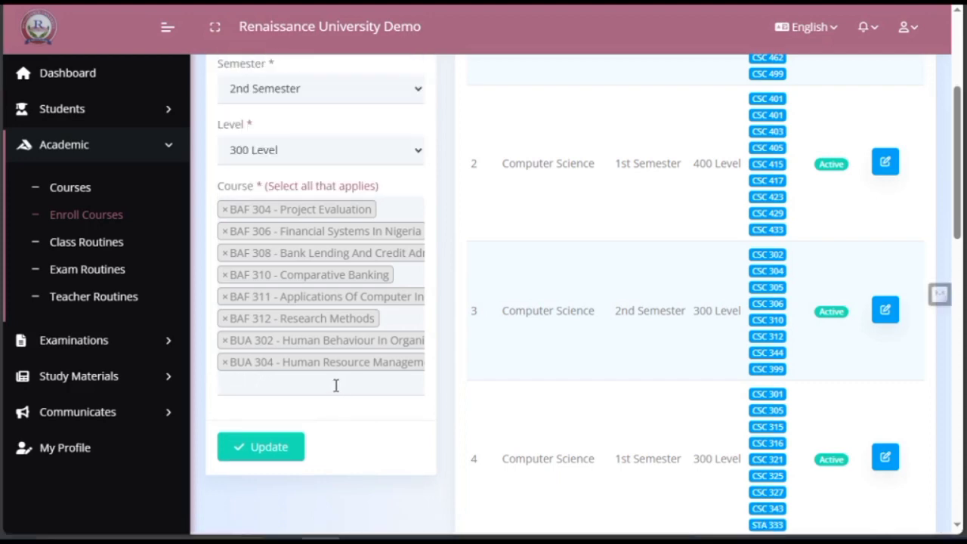
Browse the available course options from the BAF 200-level courses through to the ECO and FRE courses, and close the list
click(336, 385)
scroll(346, 122, down, 1)
scroll(346, 122, down, 10)
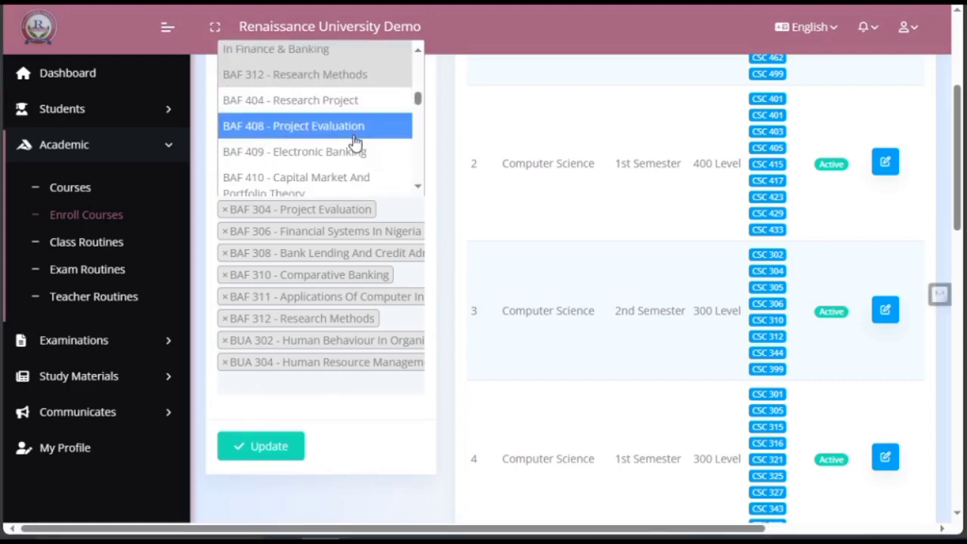
scroll(354, 143, up, 12)
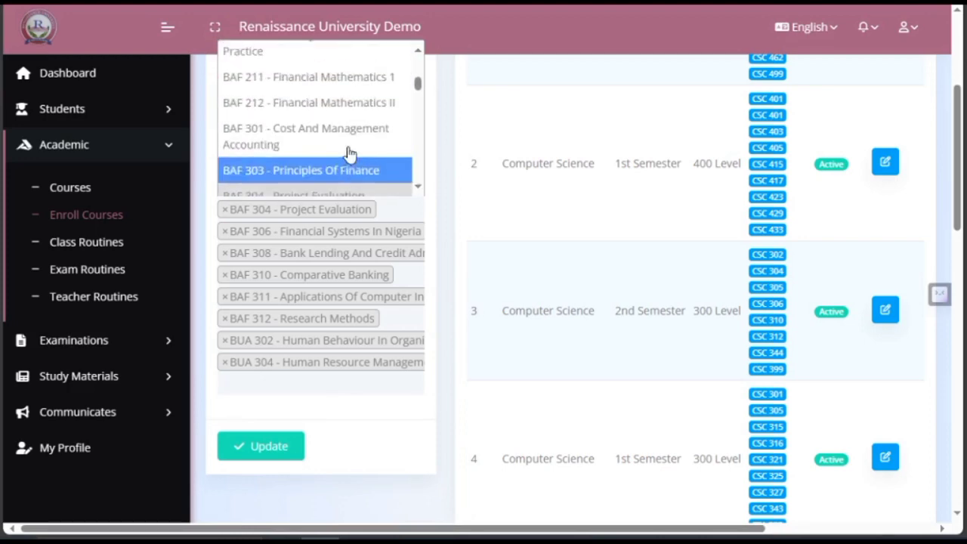
scroll(352, 130, down, 1)
scroll(351, 131, down, 12)
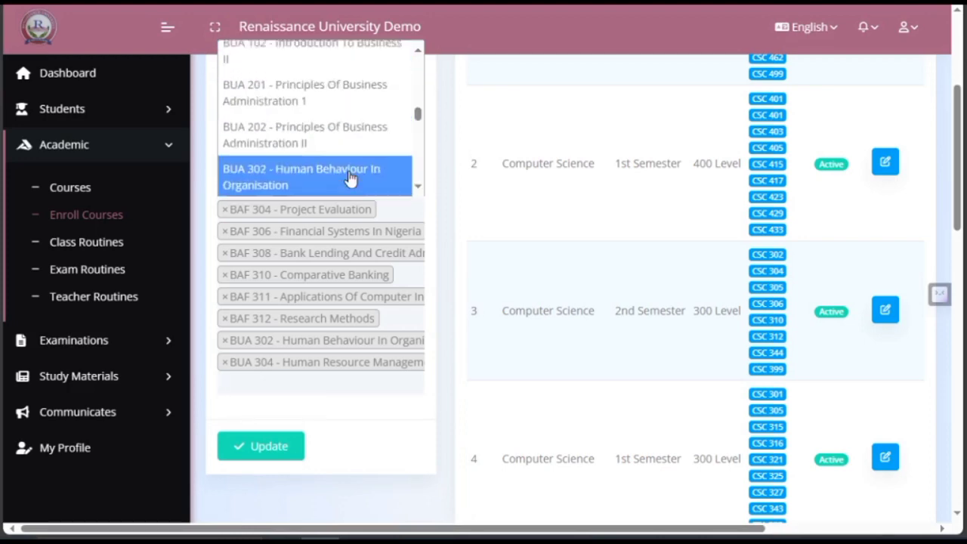
scroll(342, 143, down, 12)
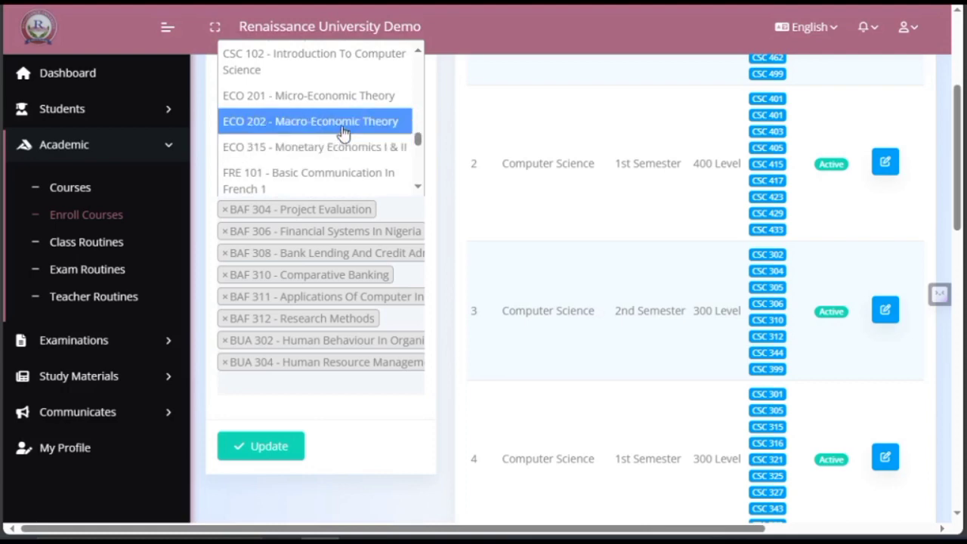
scroll(338, 155, up, 10)
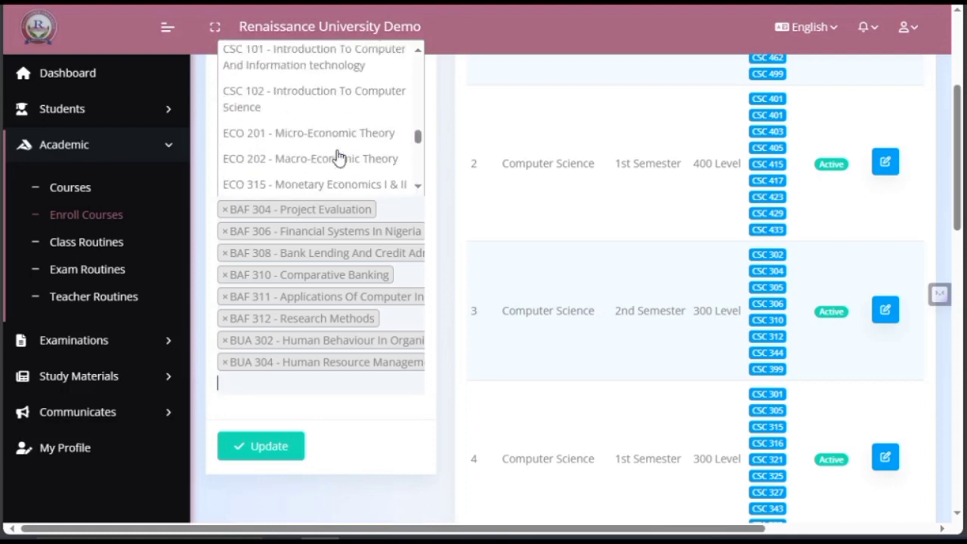
click(367, 404)
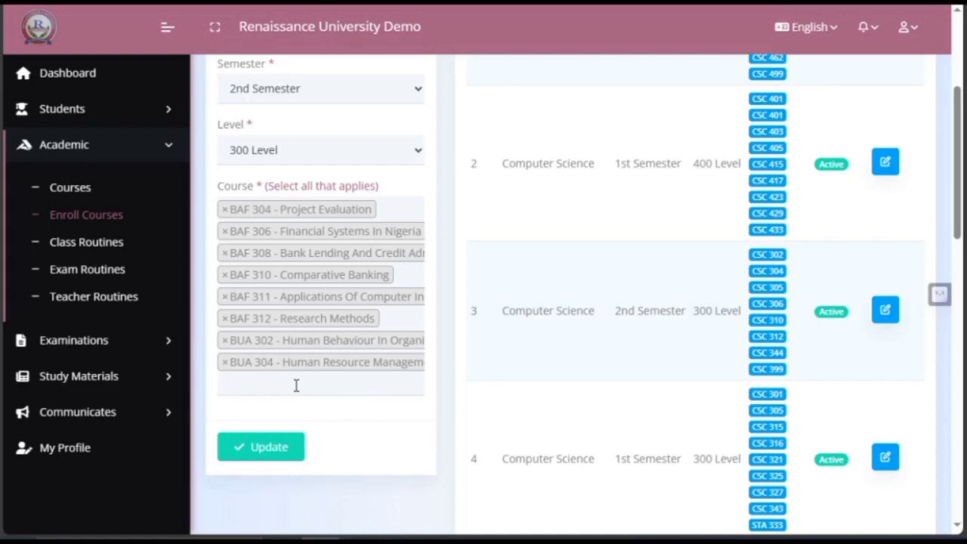
click(296, 385)
click(384, 408)
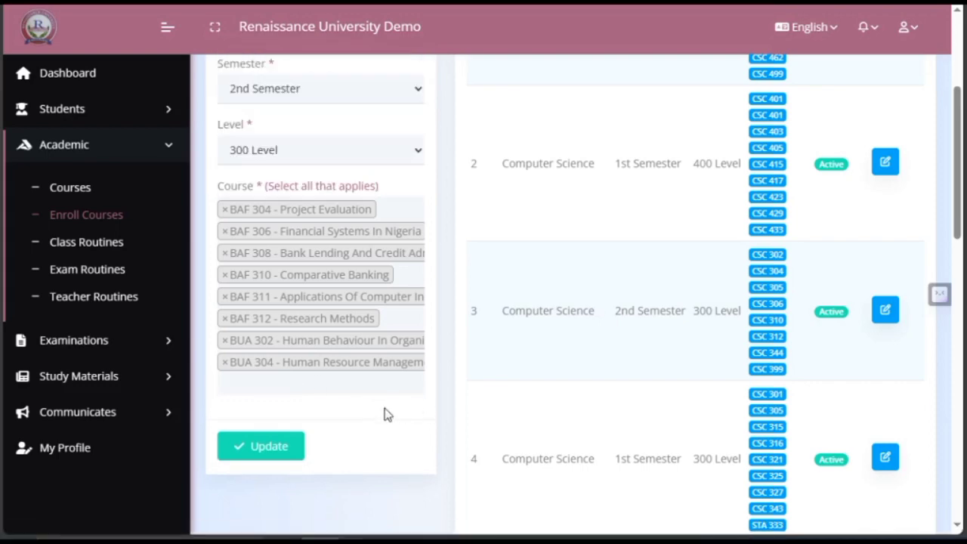
click(326, 380)
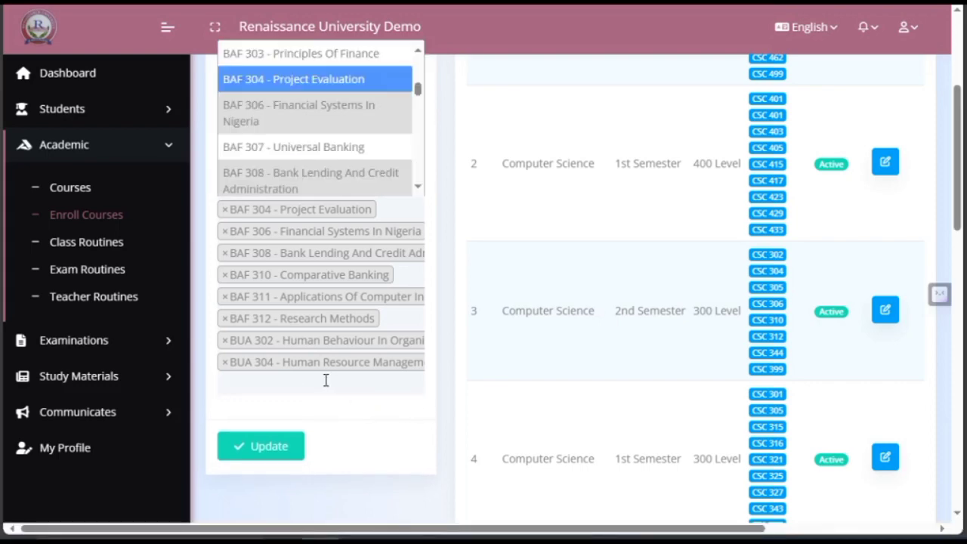
click(337, 401)
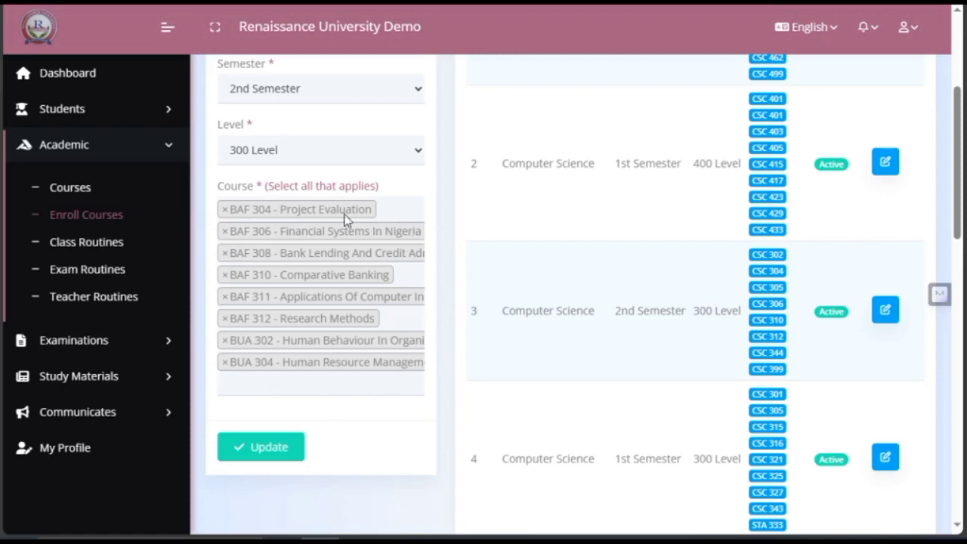
click(394, 324)
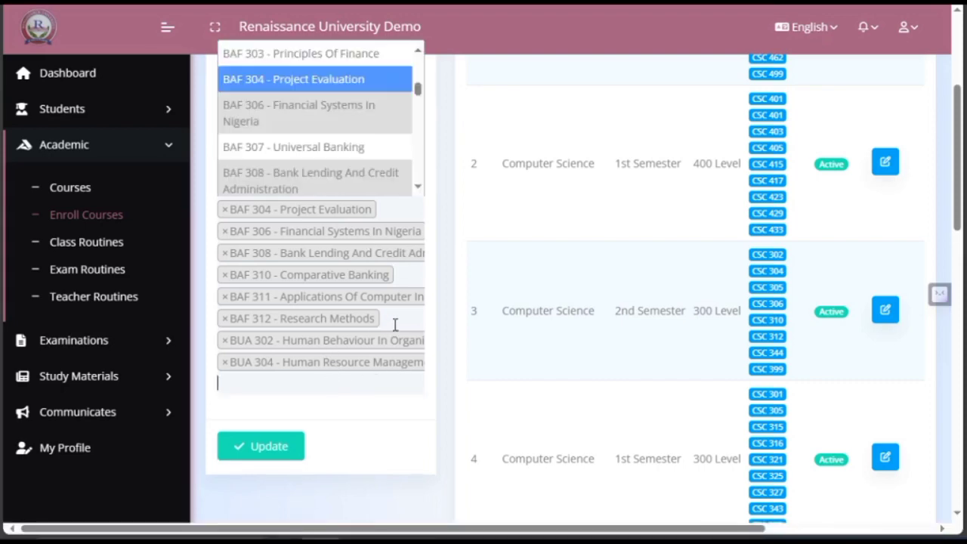
click(421, 427)
click(333, 382)
click(368, 421)
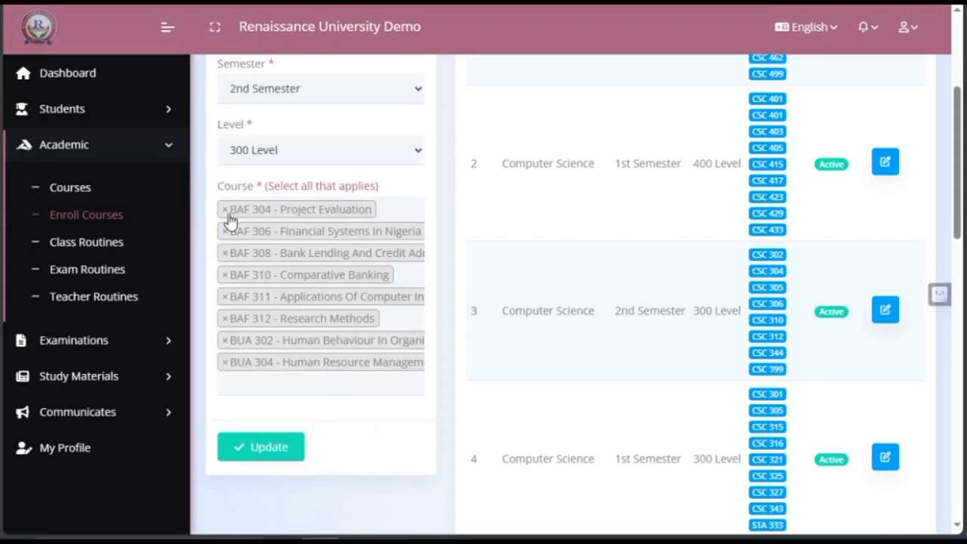
Add BAF 415 - Public Relations to the selected courses for 300 Level, 2nd Semester
click(282, 388)
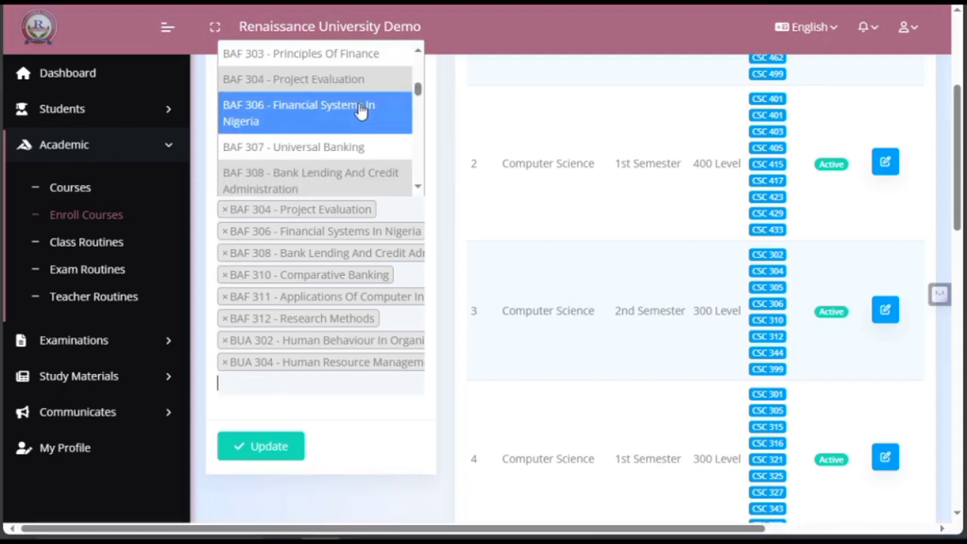
scroll(370, 94, down, 2)
scroll(370, 99, down, 2)
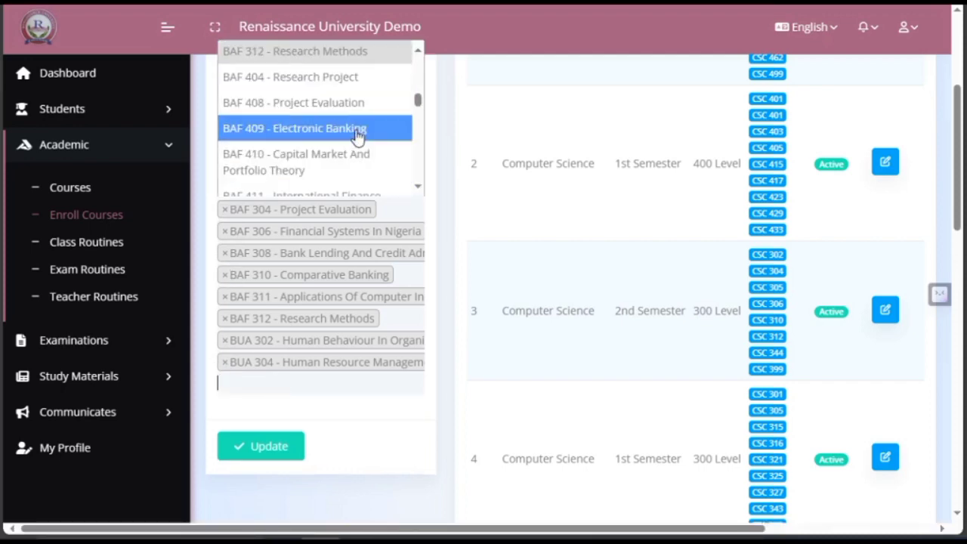
scroll(356, 144, down, 3)
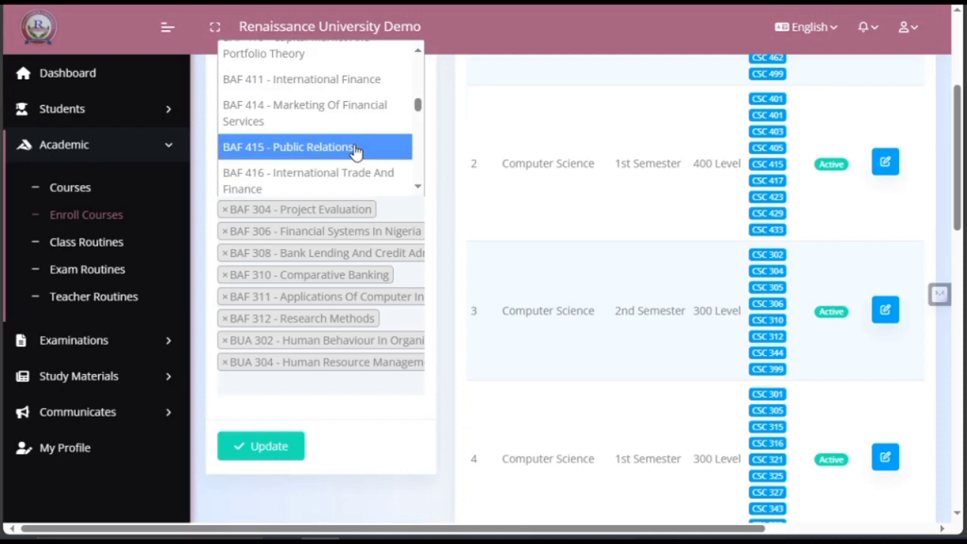
click(356, 150)
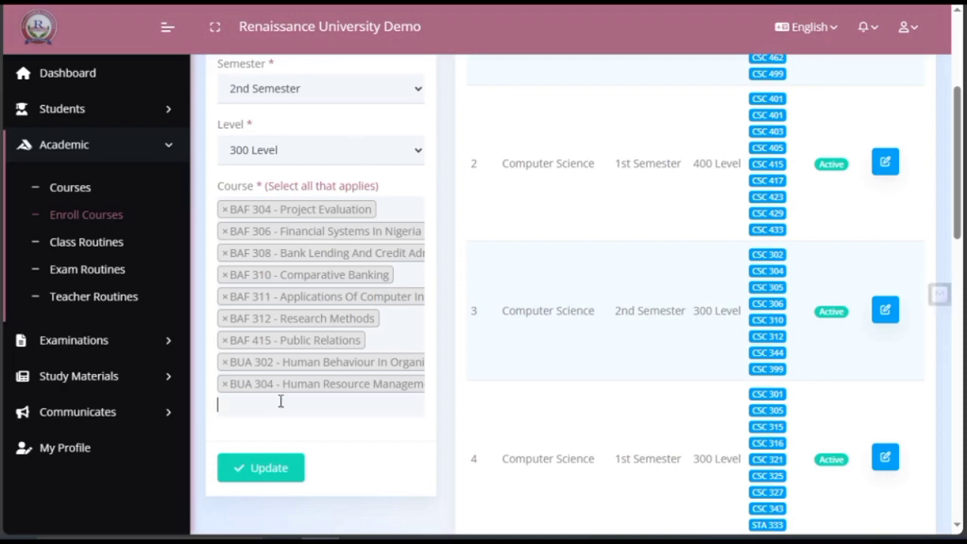
Remove BAF 306 - Financial Systems In Nigeria from the selected courses by deselecting it among the course options
click(306, 408)
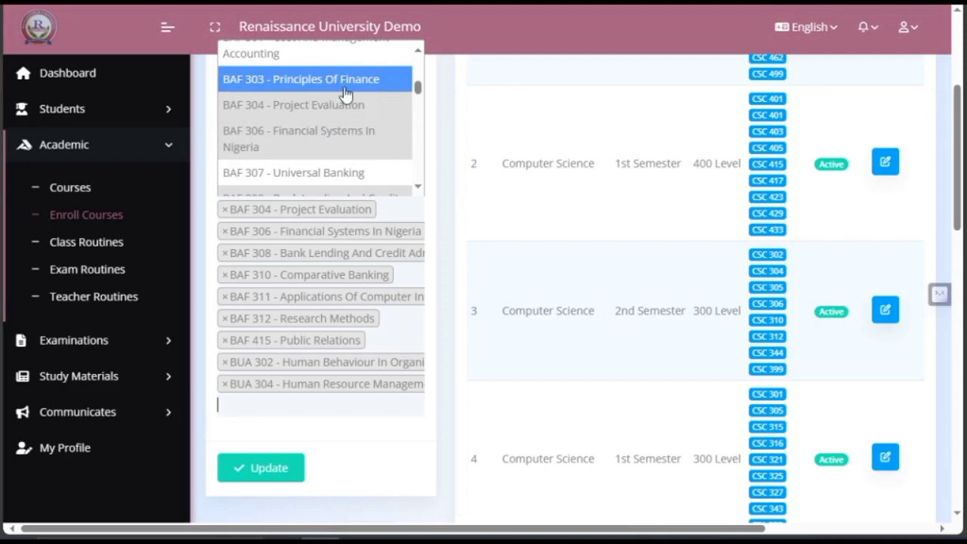
scroll(348, 114, up, 1)
scroll(355, 129, down, 2)
scroll(359, 121, up, 2)
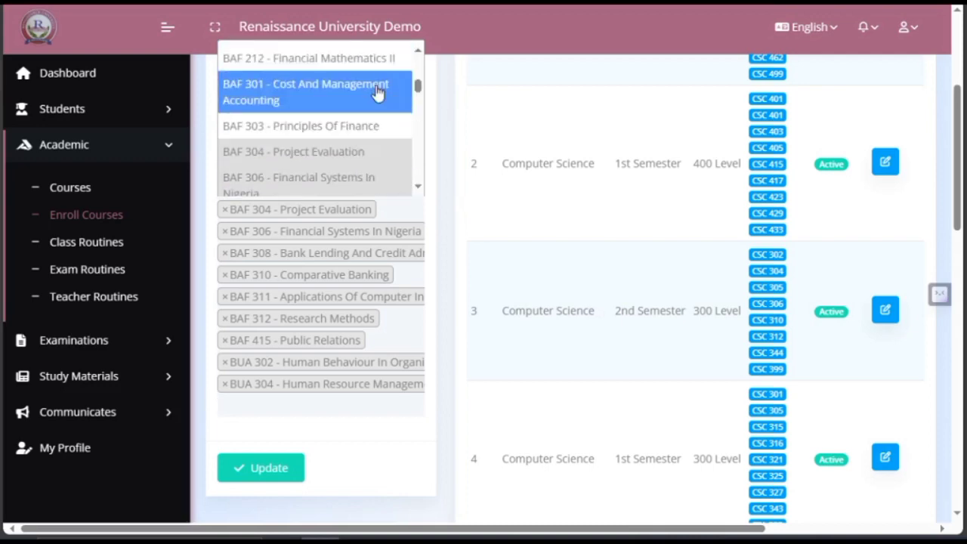
scroll(377, 90, up, 1)
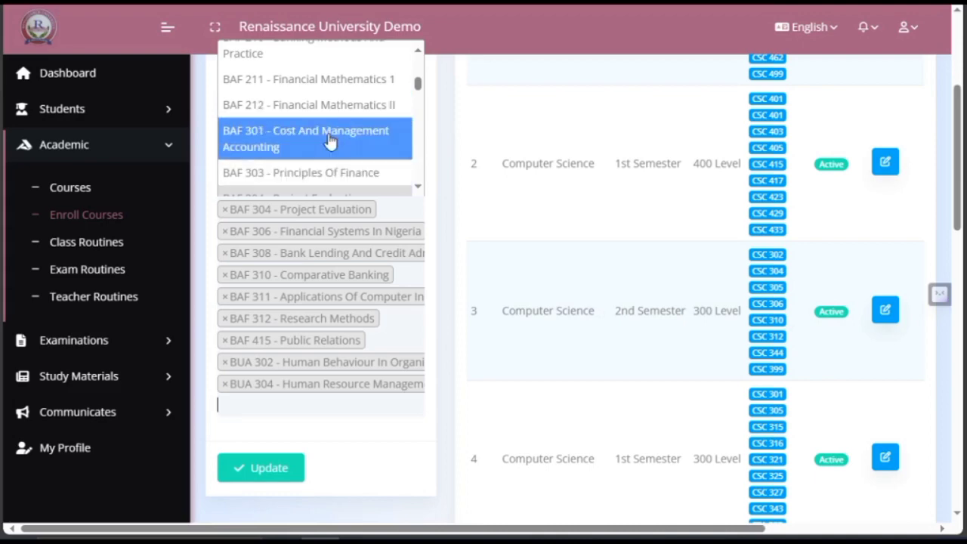
scroll(332, 113, down, 2)
scroll(336, 118, down, 1)
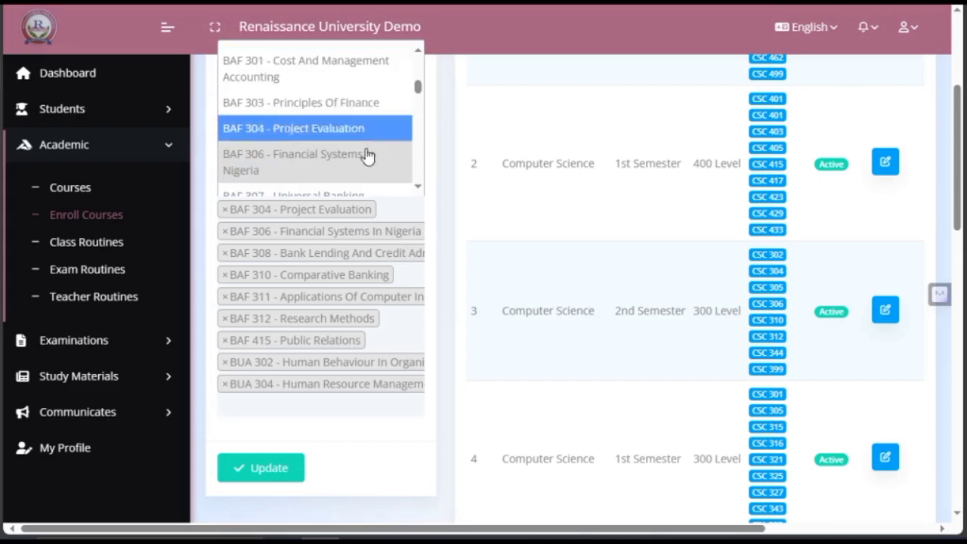
scroll(367, 134, down, 1)
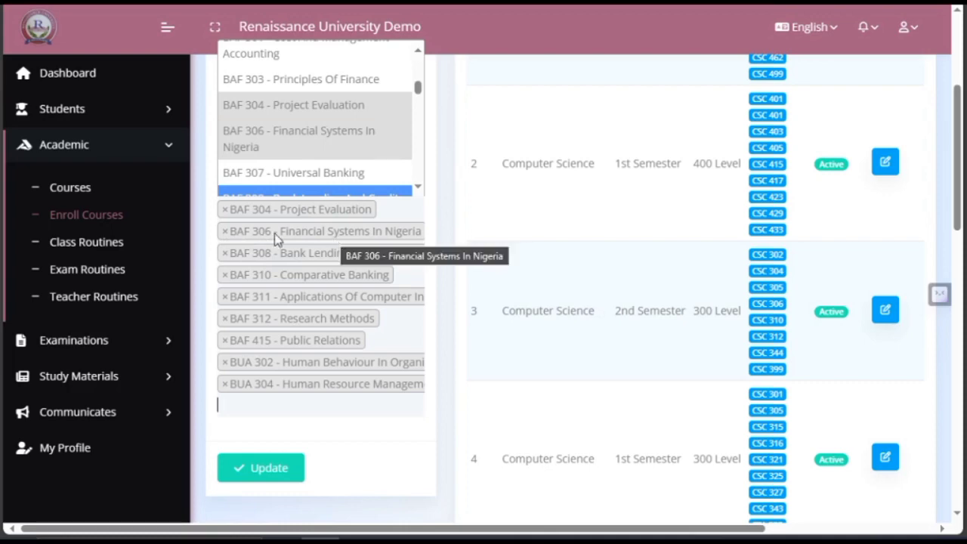
click(306, 142)
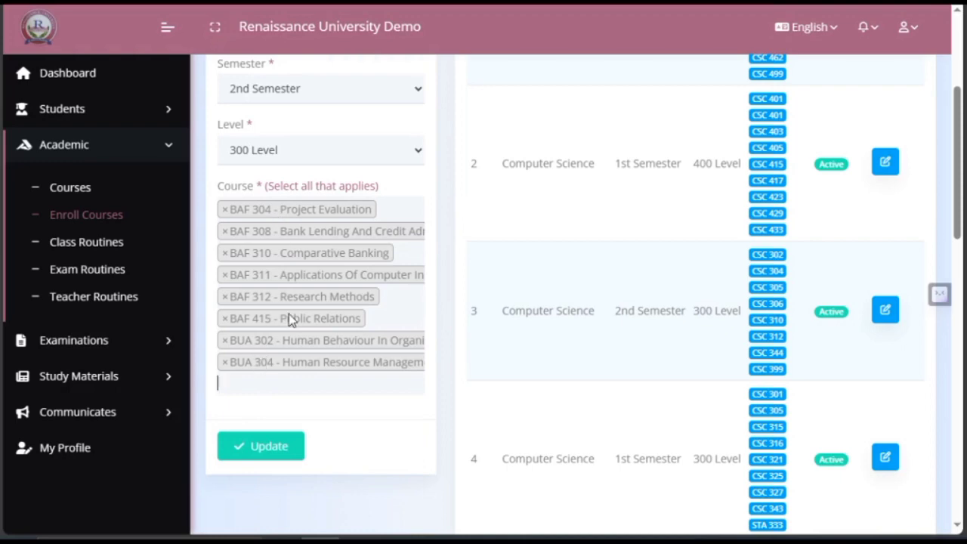
Compare selected and unselected course options from BAF 303 through BAF 410, and close the list
click(275, 382)
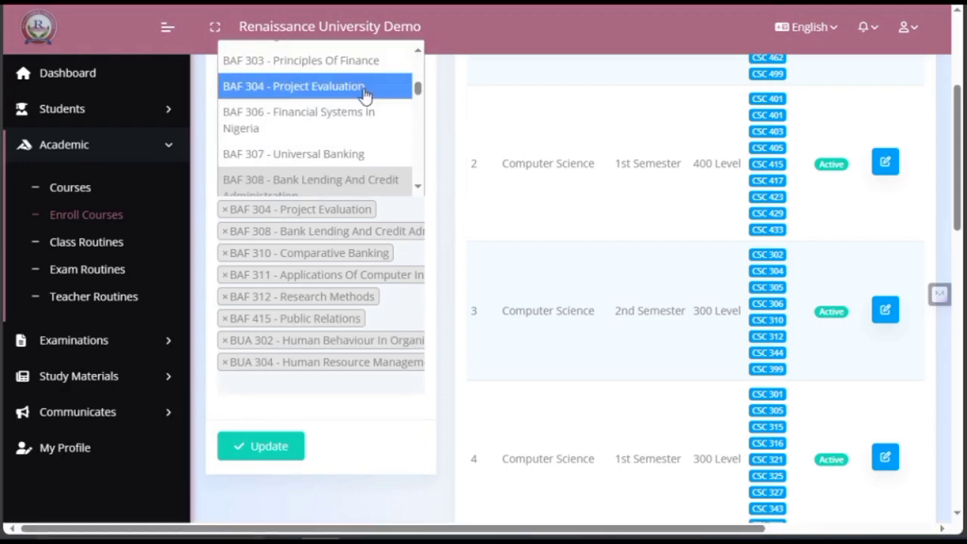
scroll(388, 121, down, 2)
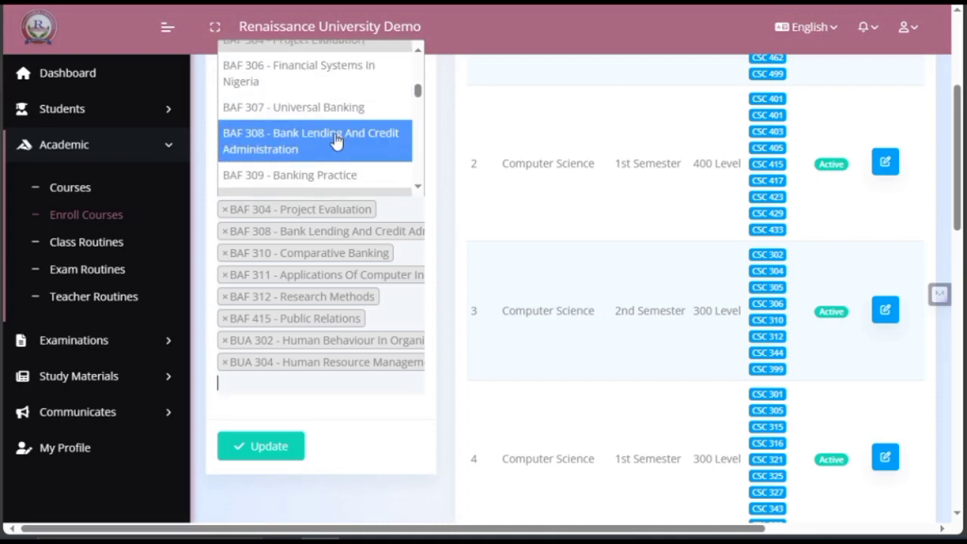
scroll(335, 125, down, 1)
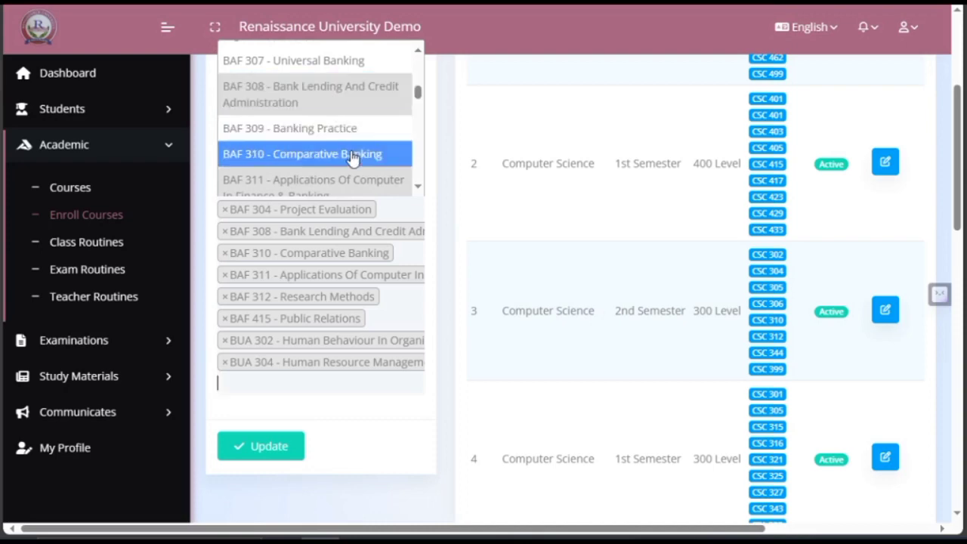
scroll(352, 156, down, 1)
scroll(363, 185, down, 2)
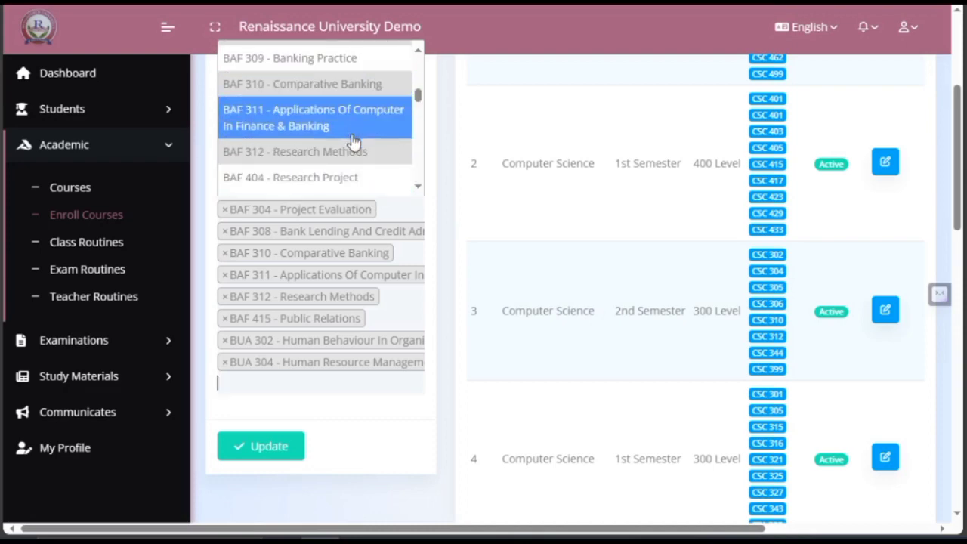
scroll(355, 160, down, 1)
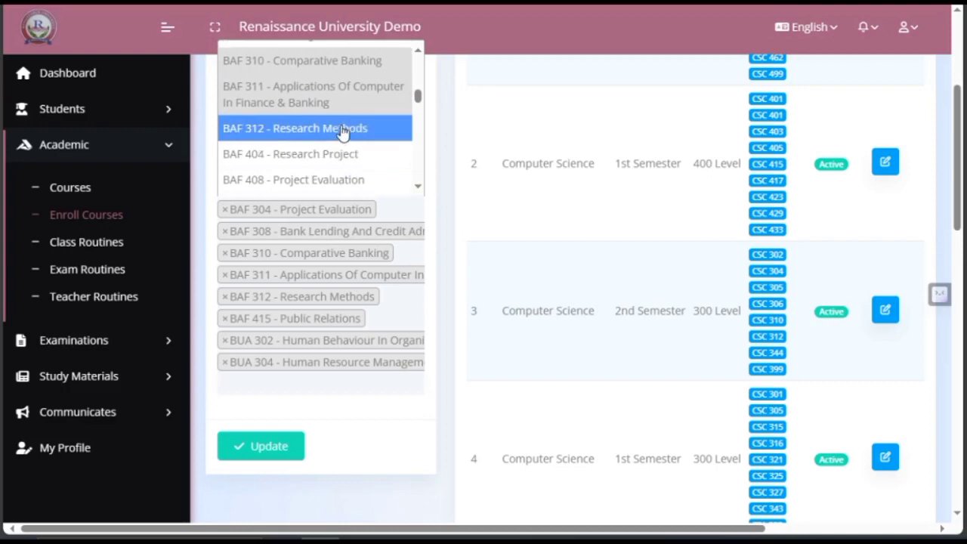
scroll(356, 159, down, 2)
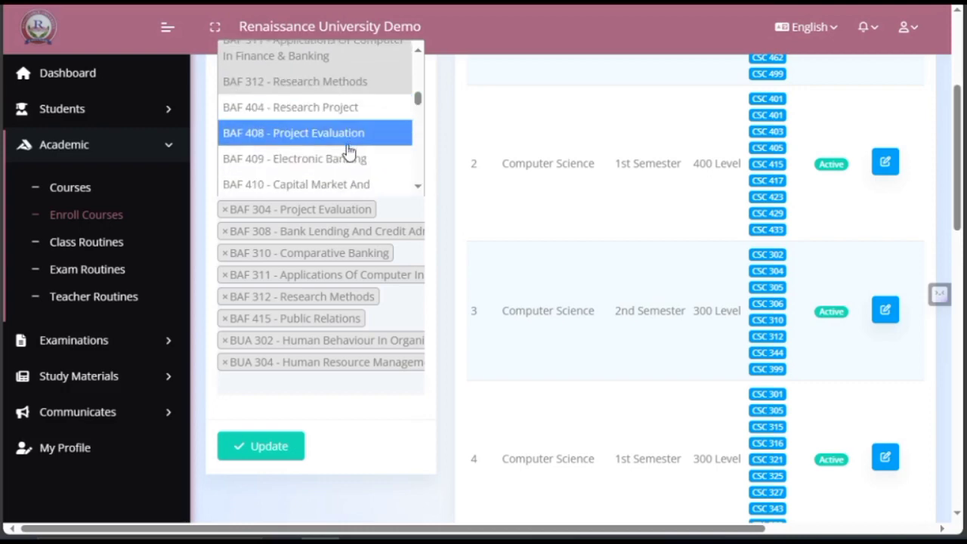
click(370, 415)
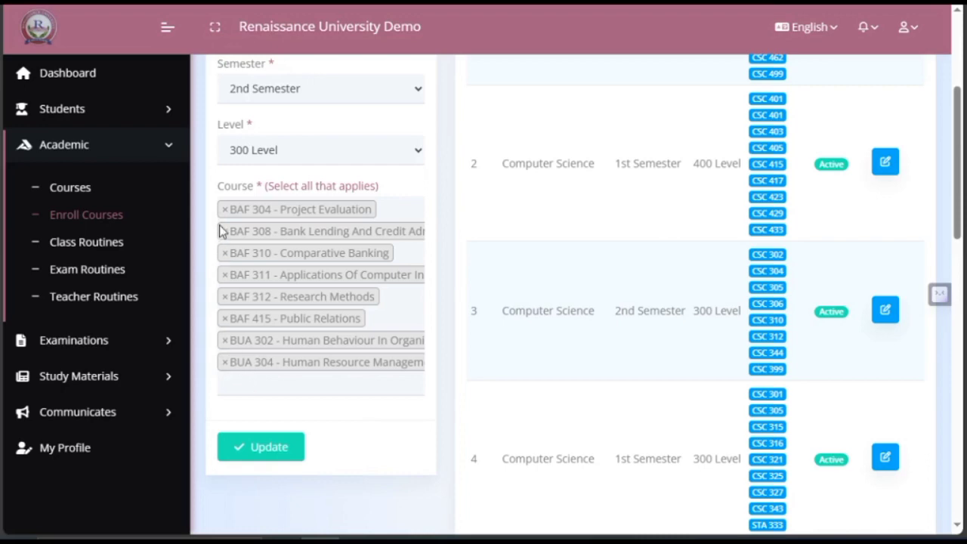
Review the enrolment form's faculty, department, semester, level and selected courses, and reopen the course options
scroll(330, 341, up, 3)
scroll(332, 355, down, 3)
scroll(342, 420, down, 2)
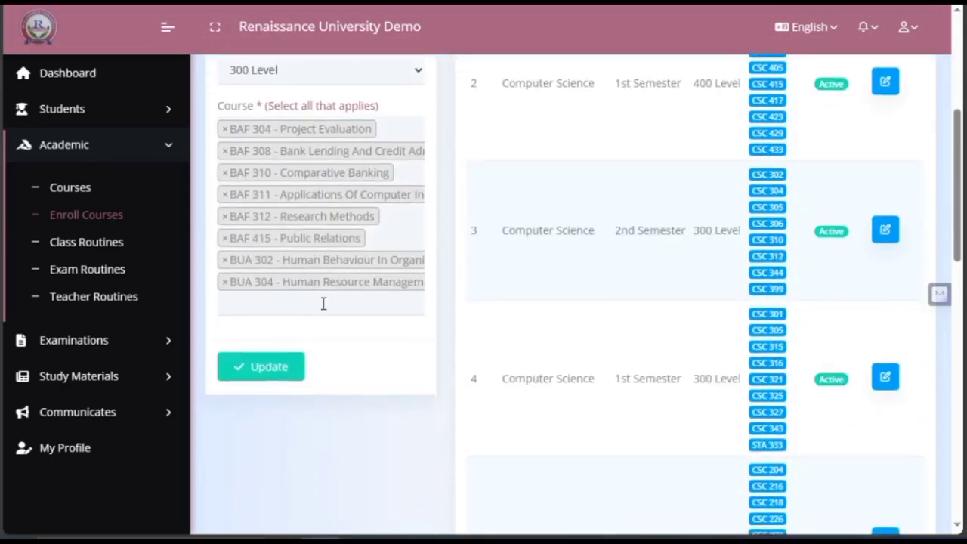
scroll(324, 302, up, 3)
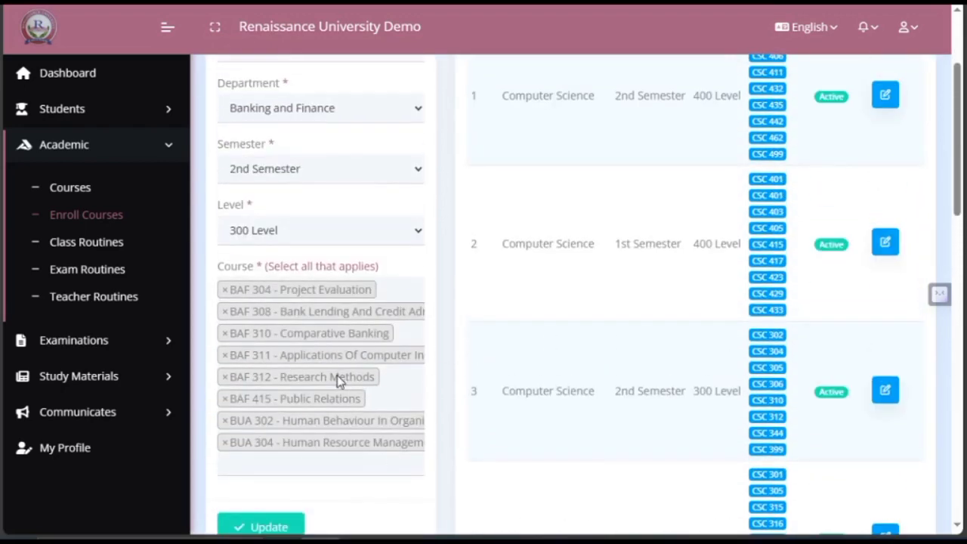
scroll(317, 363, down, 2)
scroll(326, 317, up, 3)
scroll(332, 325, down, 2)
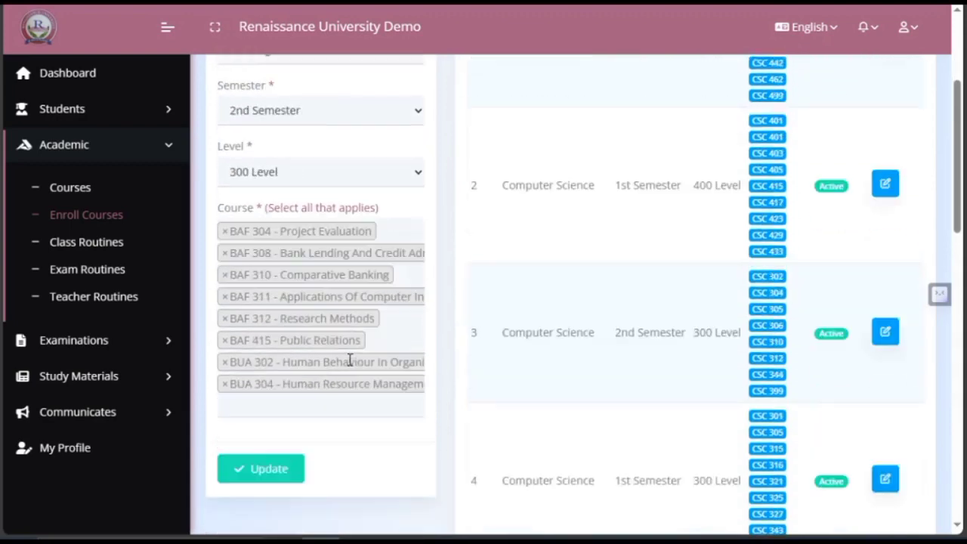
scroll(349, 367, up, 1)
scroll(349, 367, down, 1)
scroll(350, 367, up, 1)
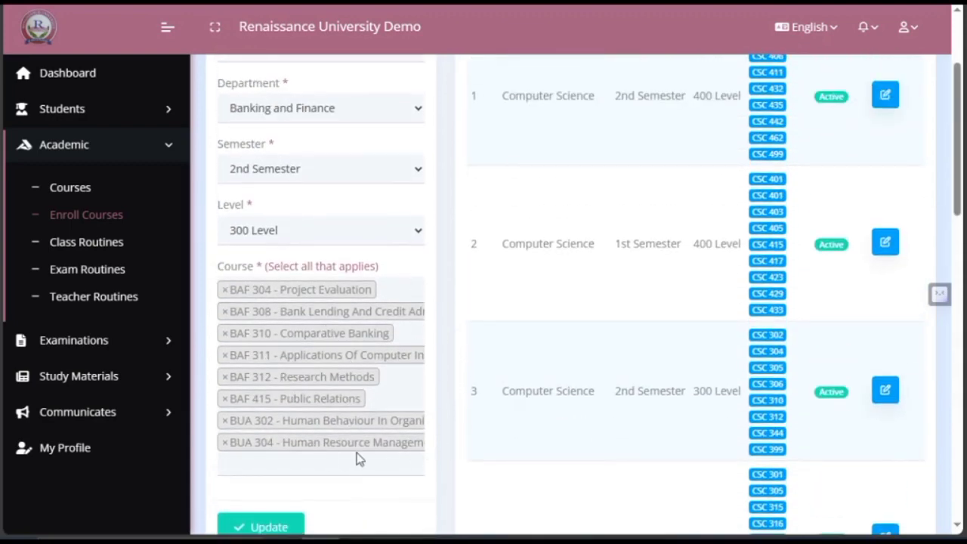
scroll(335, 321, up, 2)
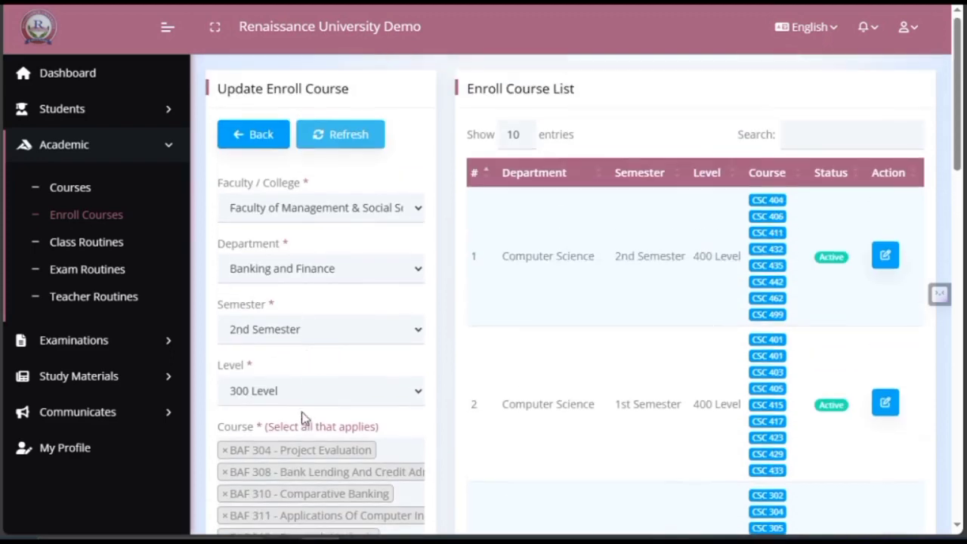
scroll(346, 329, down, 2)
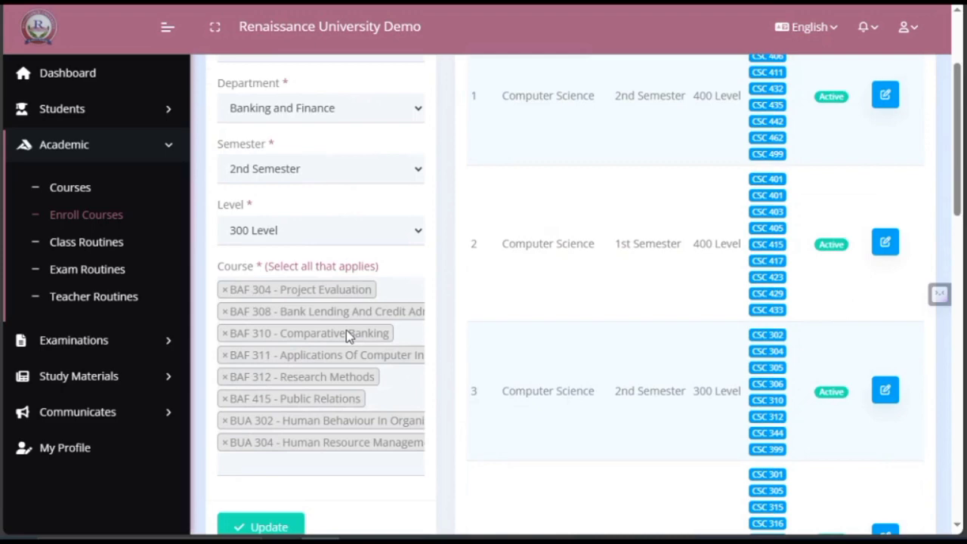
click(331, 467)
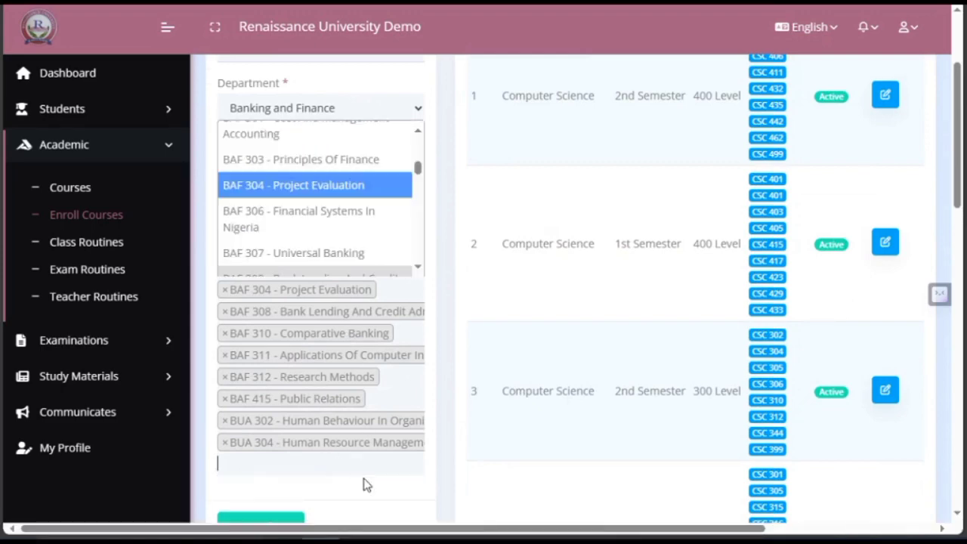
Close the course options for the 300 Level, 2nd Semester enrolment, keeping the current course selection
click(306, 458)
click(306, 459)
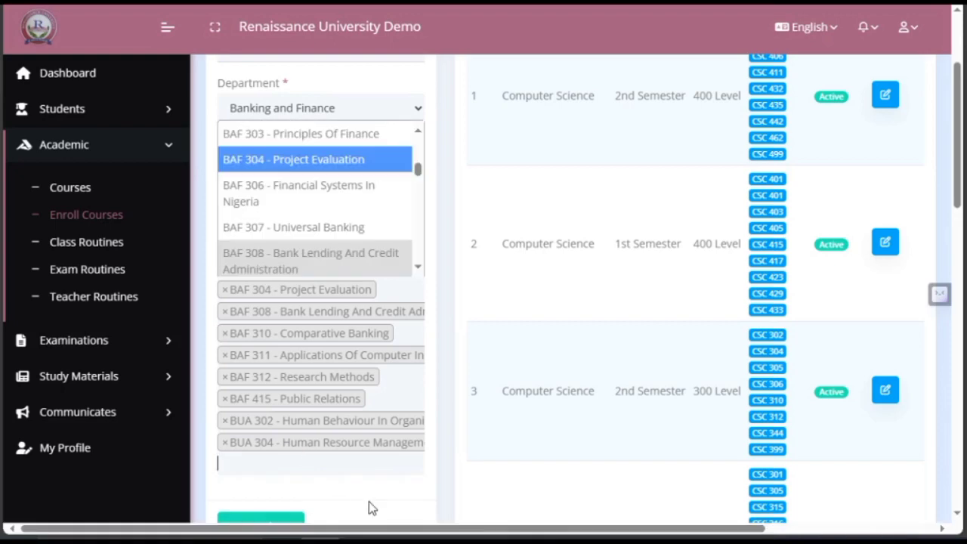
click(306, 462)
click(277, 463)
click(368, 487)
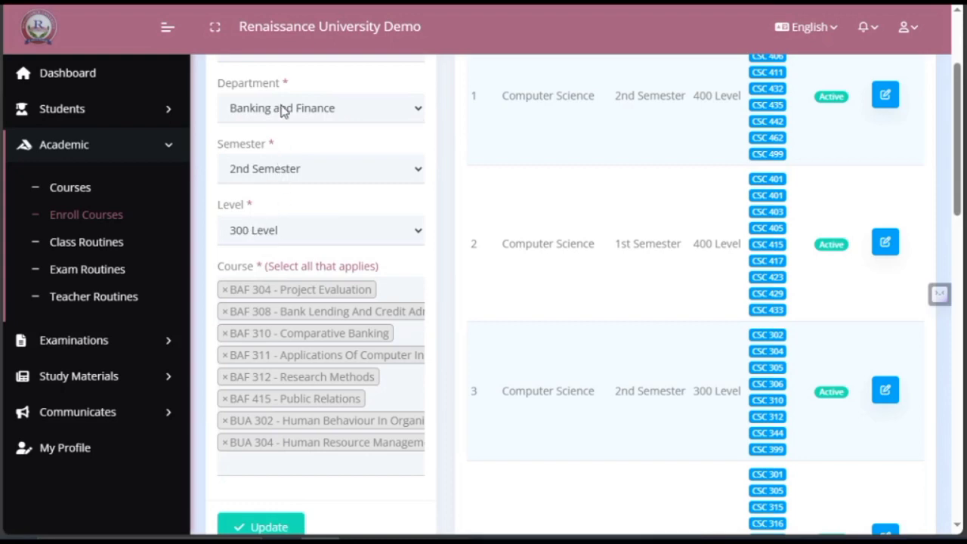
Review the update form's fields and selected courses, and return to the Enroll Course List without saving the changes
scroll(361, 367, down, 2)
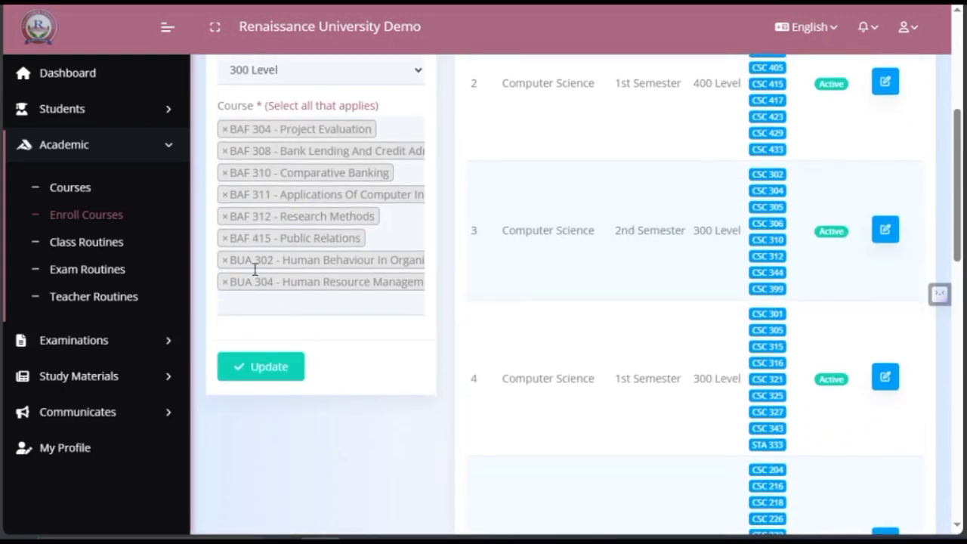
scroll(253, 257, up, 1)
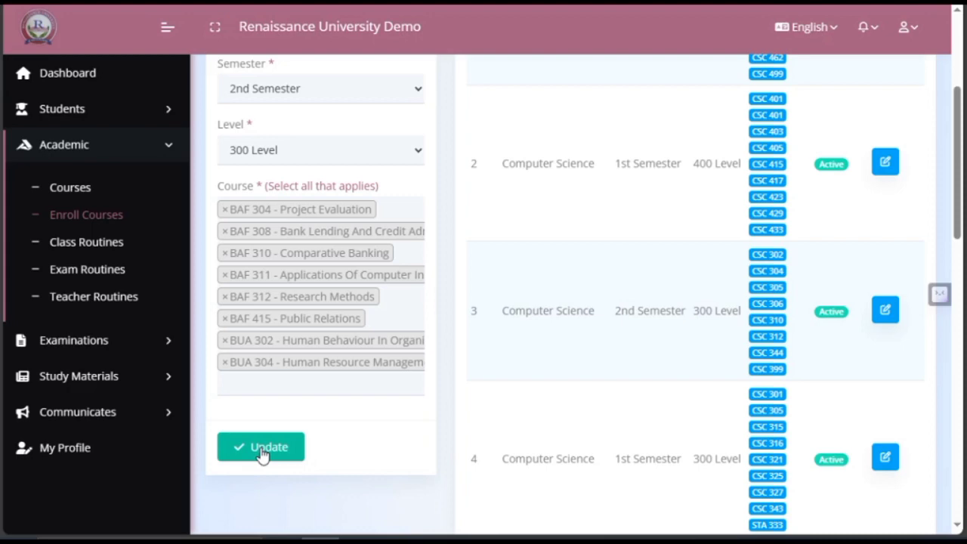
scroll(444, 339, up, 3)
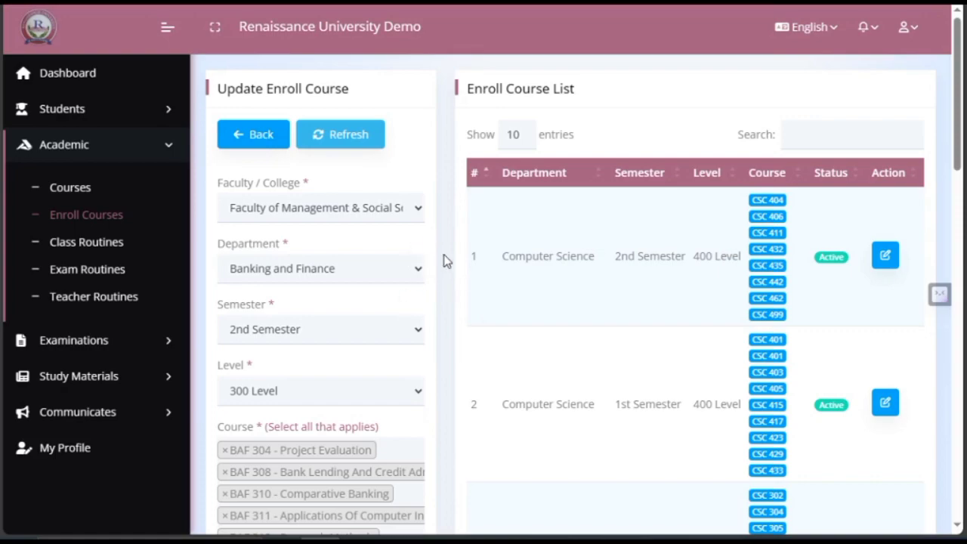
scroll(446, 264, down, 5)
scroll(451, 269, up, 5)
scroll(448, 269, down, 5)
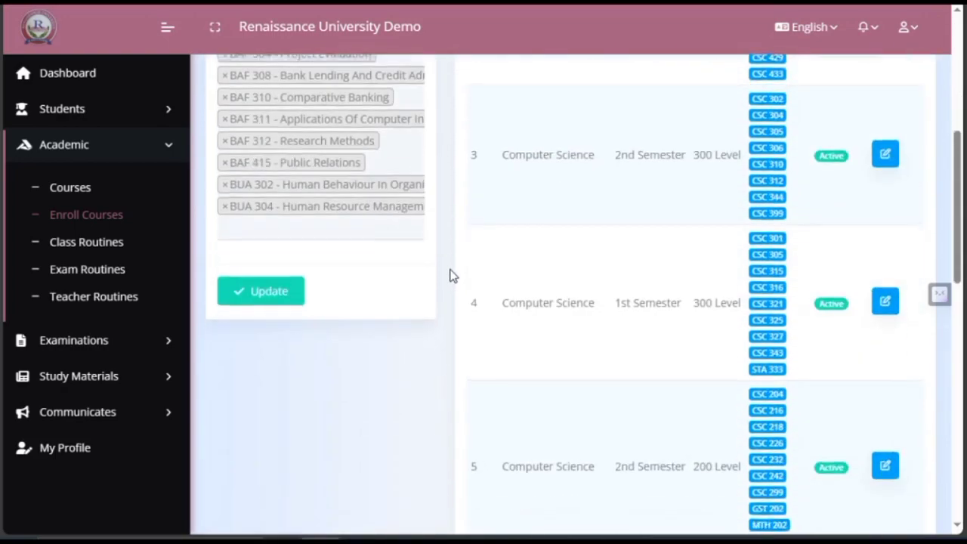
scroll(451, 274, up, 5)
scroll(446, 287, down, 6)
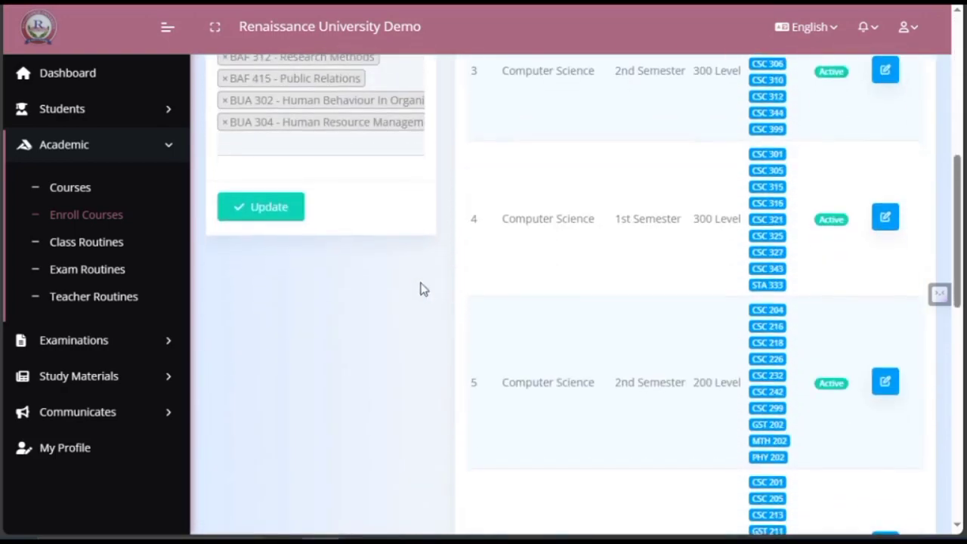
scroll(388, 212, up, 5)
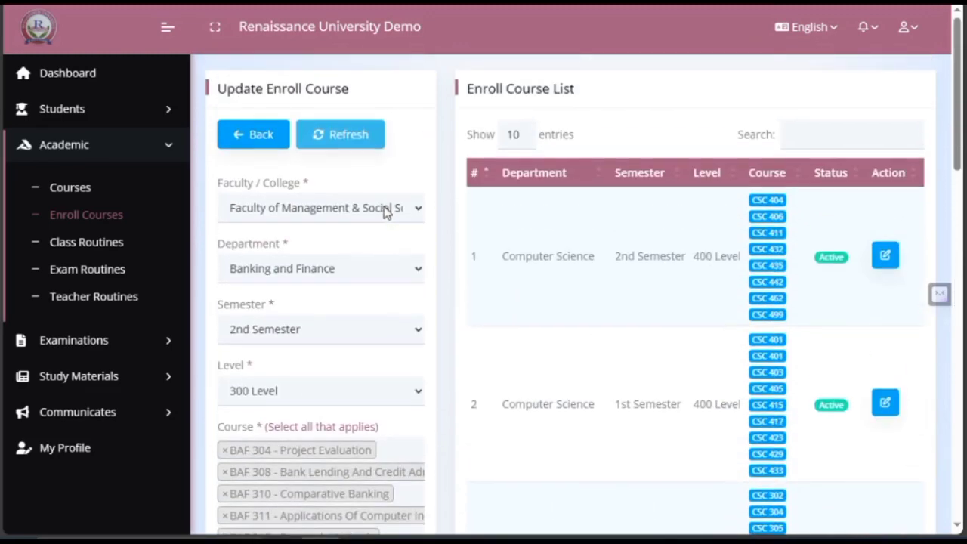
click(264, 138)
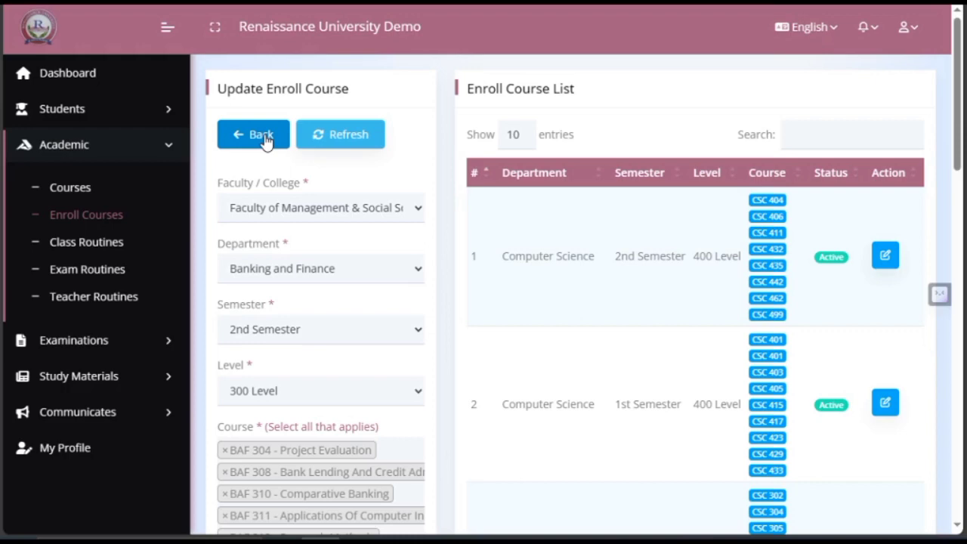
click(254, 134)
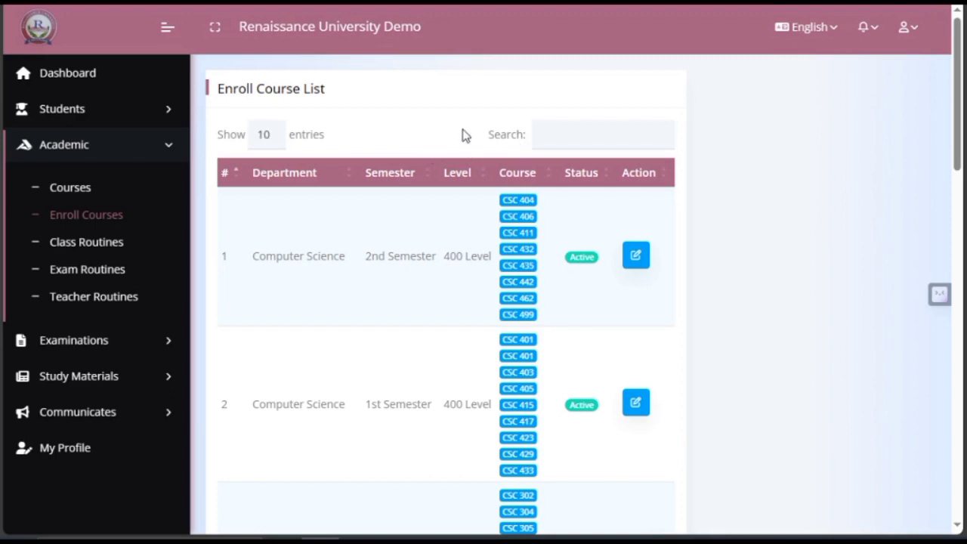
Check the page-size options and examine the first page of enrolments down to the entry summary and page numbers
click(275, 142)
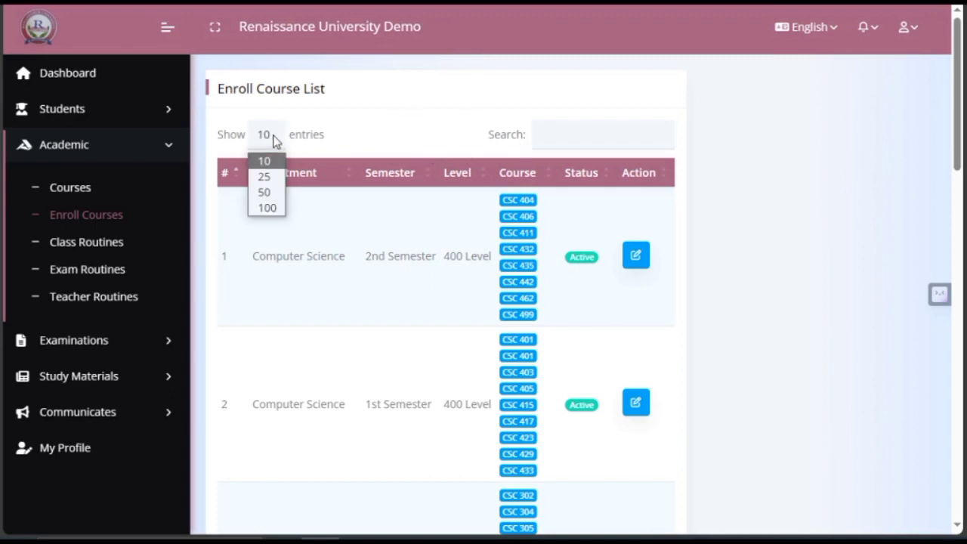
click(317, 142)
click(267, 132)
click(366, 124)
scroll(435, 347, down, 4)
scroll(436, 347, down, 10)
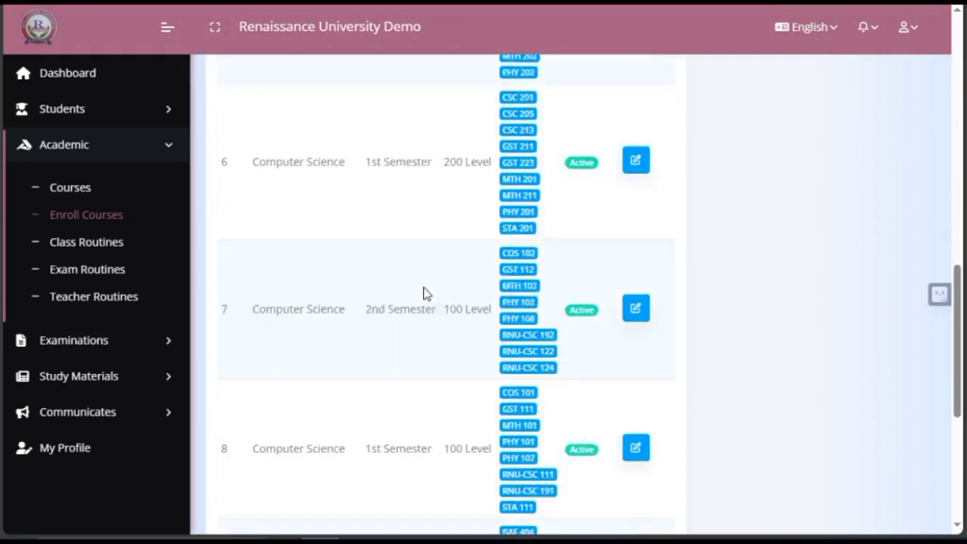
scroll(437, 316, up, 3)
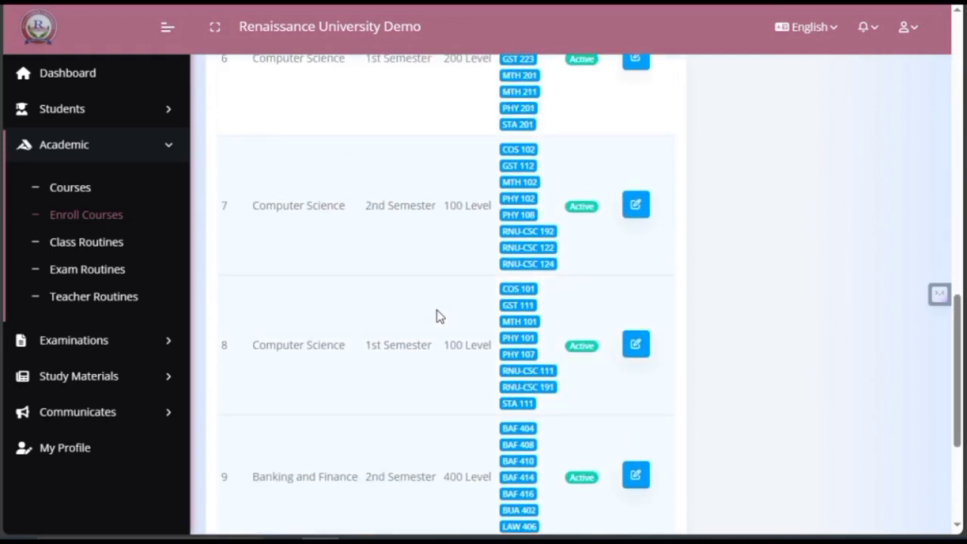
scroll(436, 316, down, 3)
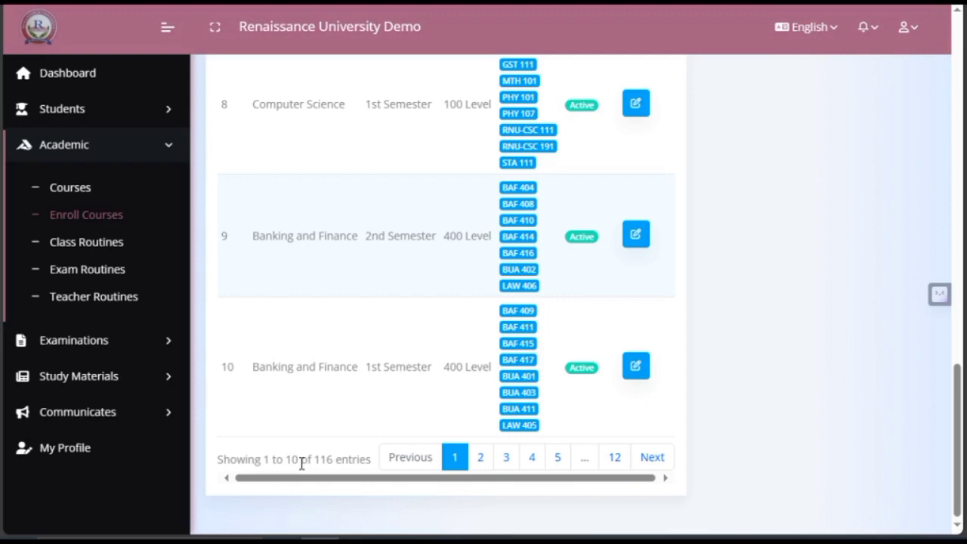
scroll(557, 362, up, 15)
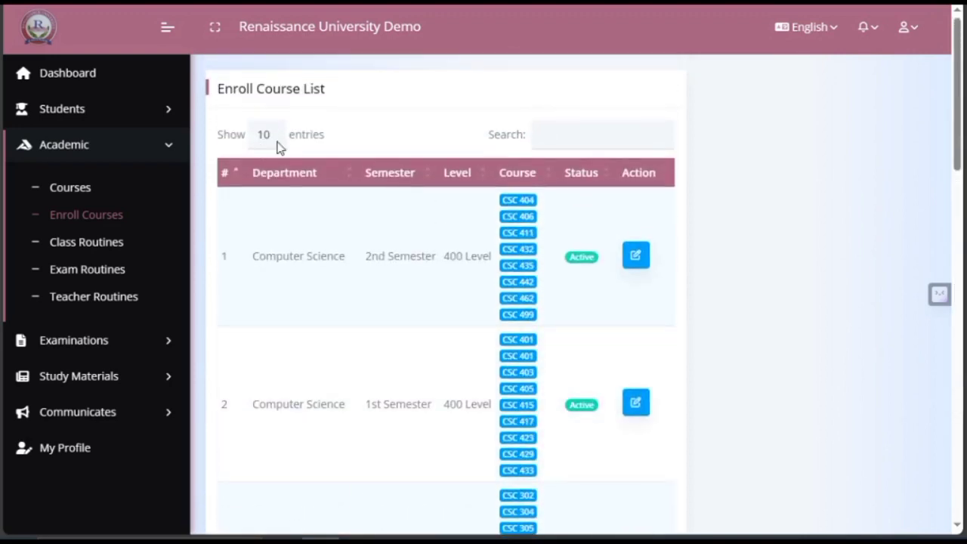
Set the Enroll Course List to show 100 entries per page
click(276, 144)
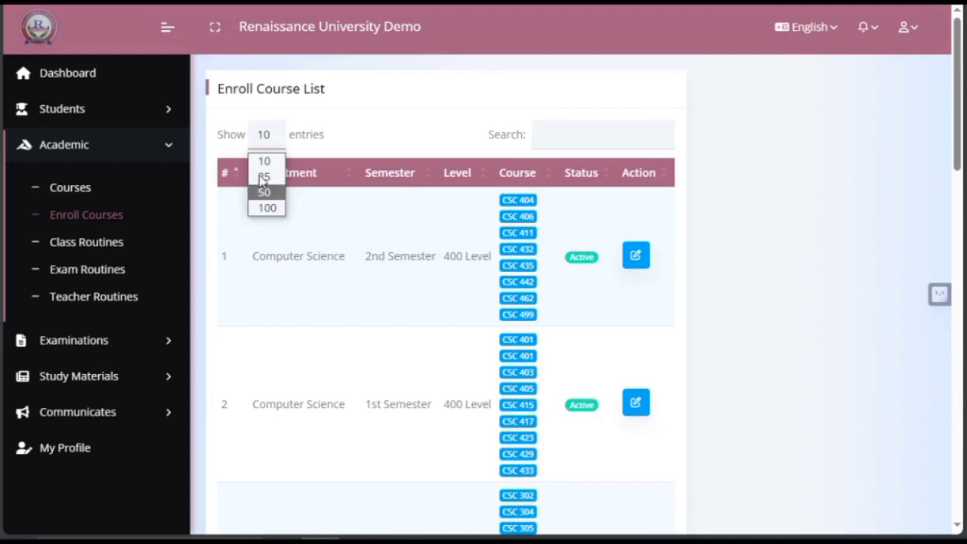
drag(324, 128, 305, 136)
click(275, 142)
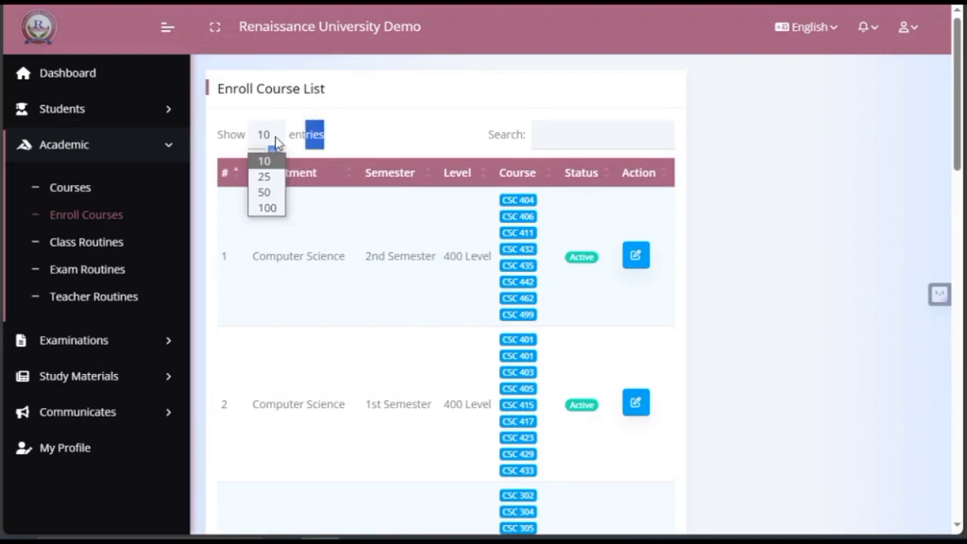
click(276, 207)
Browse the expanded list to examine the course enrolments across departments, semesters and levels
scroll(363, 223, down, 10)
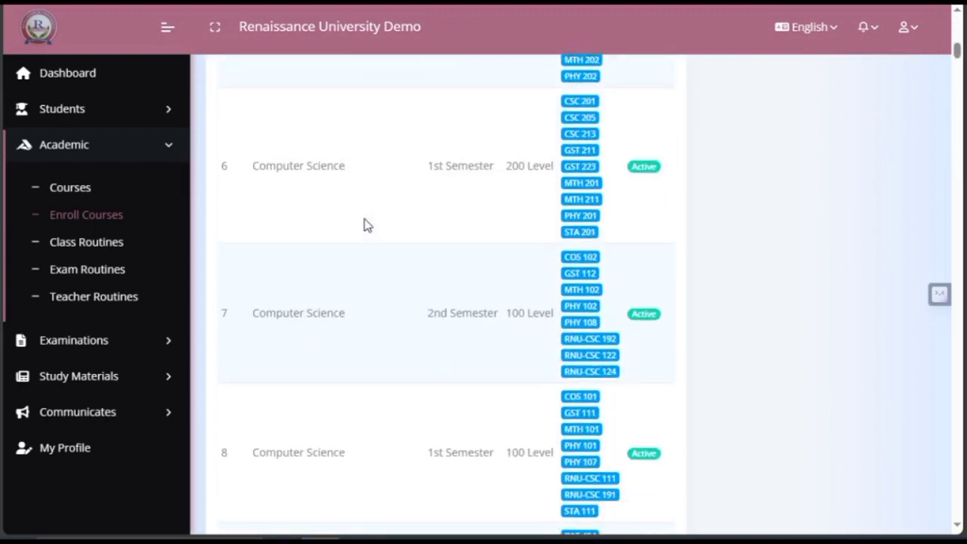
scroll(366, 225, up, 10)
scroll(368, 229, down, 1)
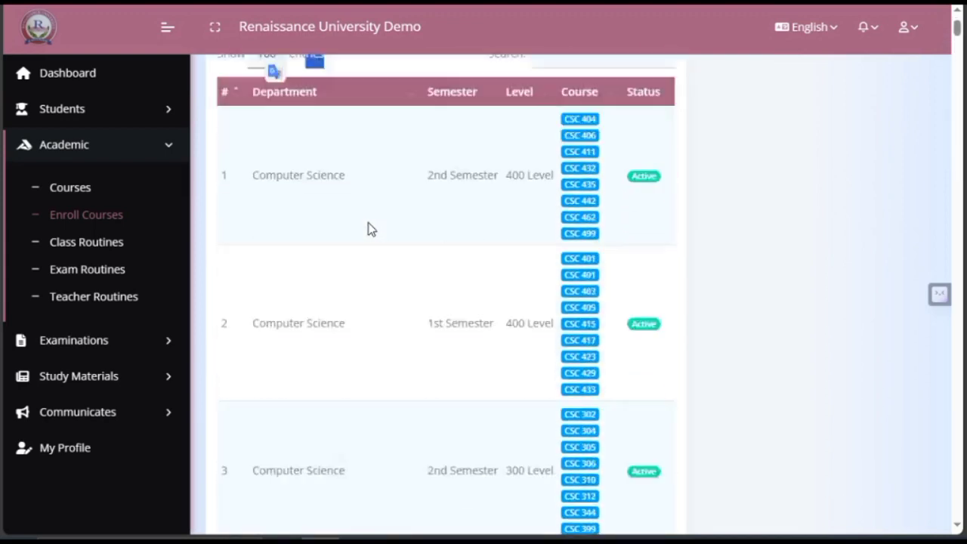
scroll(371, 229, down, 5)
scroll(369, 229, down, 20)
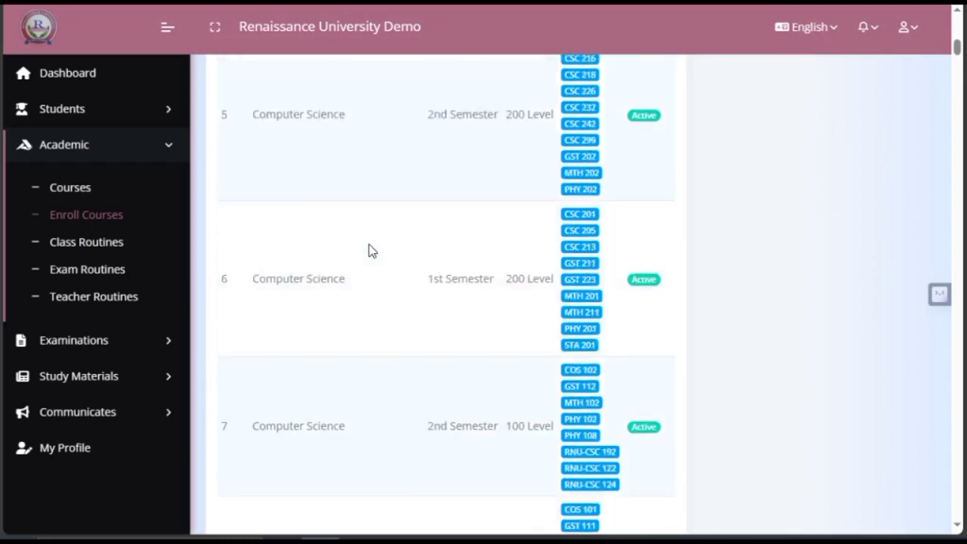
scroll(370, 281, down, 20)
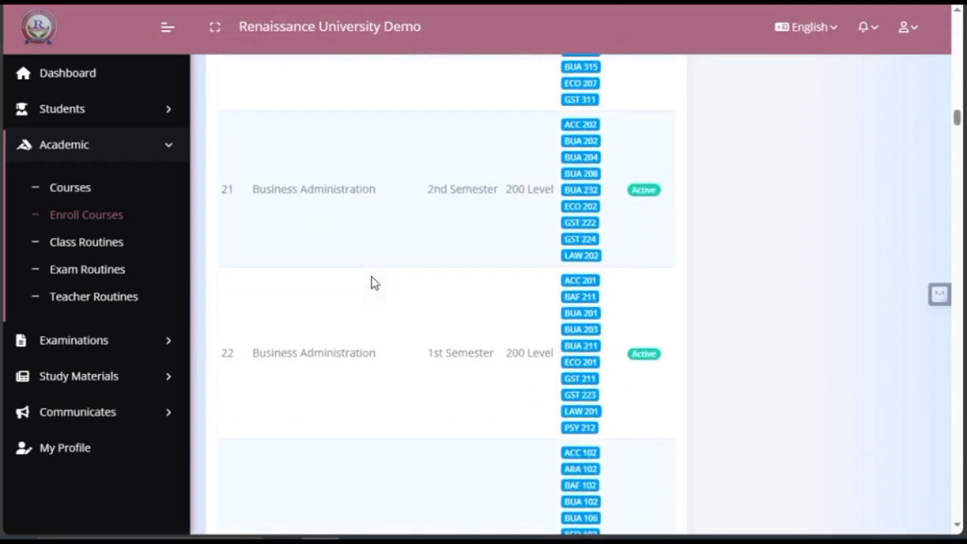
scroll(376, 285, down, 15)
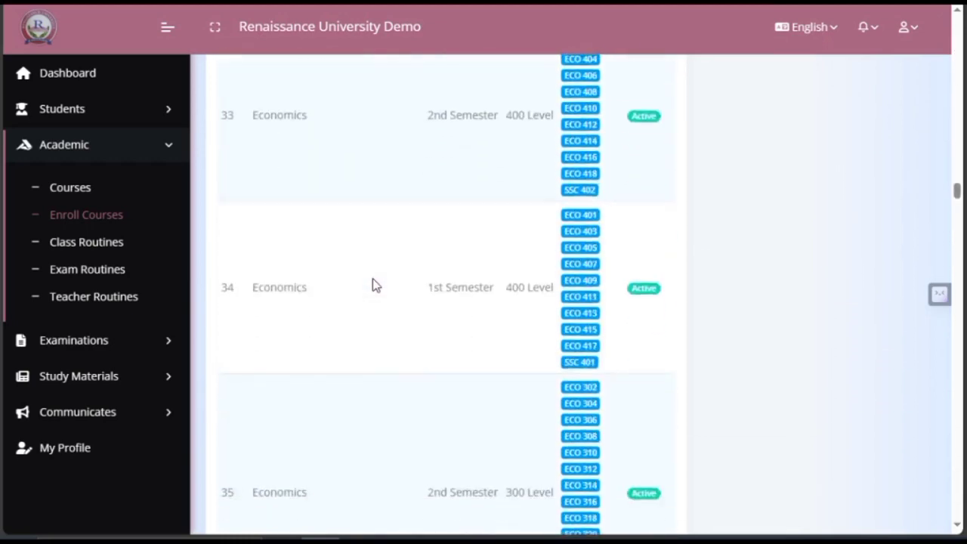
scroll(376, 285, up, 10)
scroll(376, 285, up, 20)
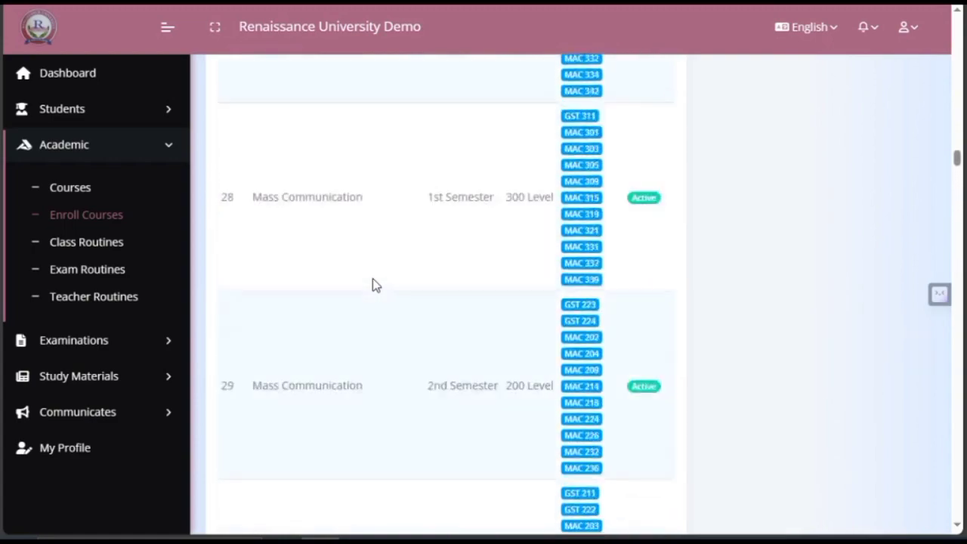
scroll(371, 284, up, 10)
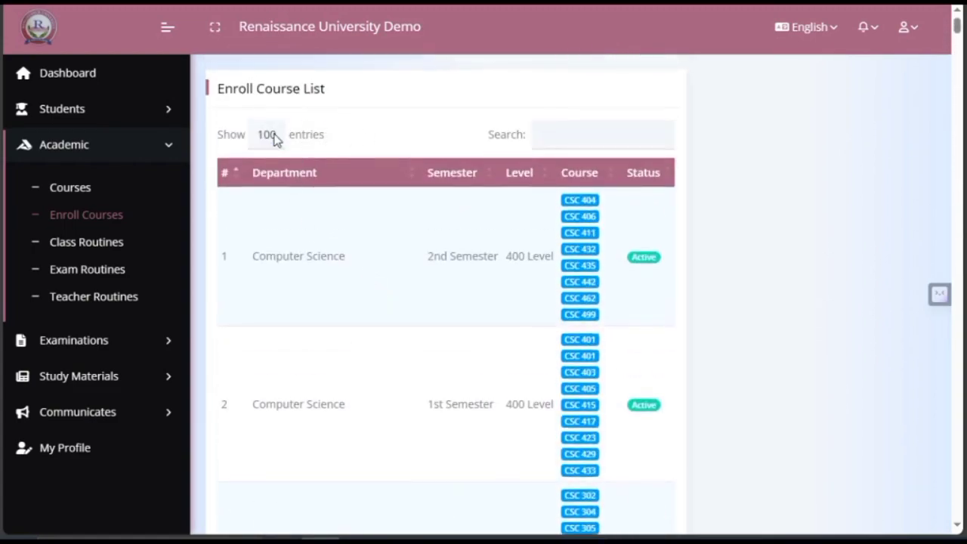
Search the Enroll Course List for "banking"
click(561, 142)
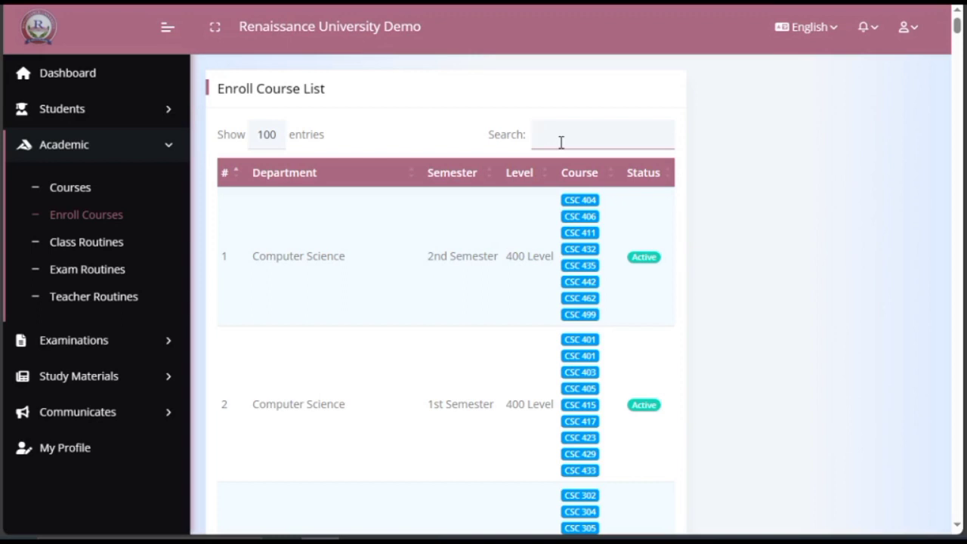
click(561, 142)
text(banking)
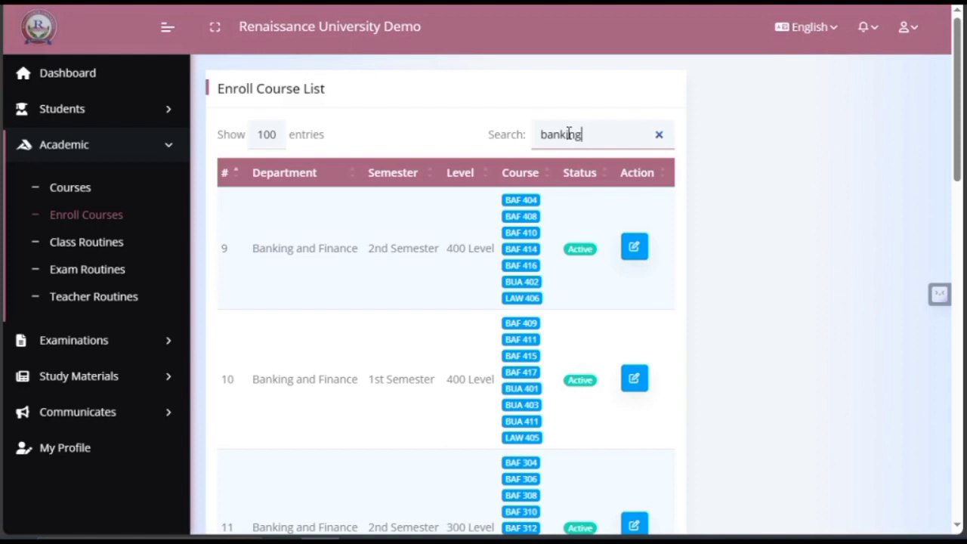
text( &)
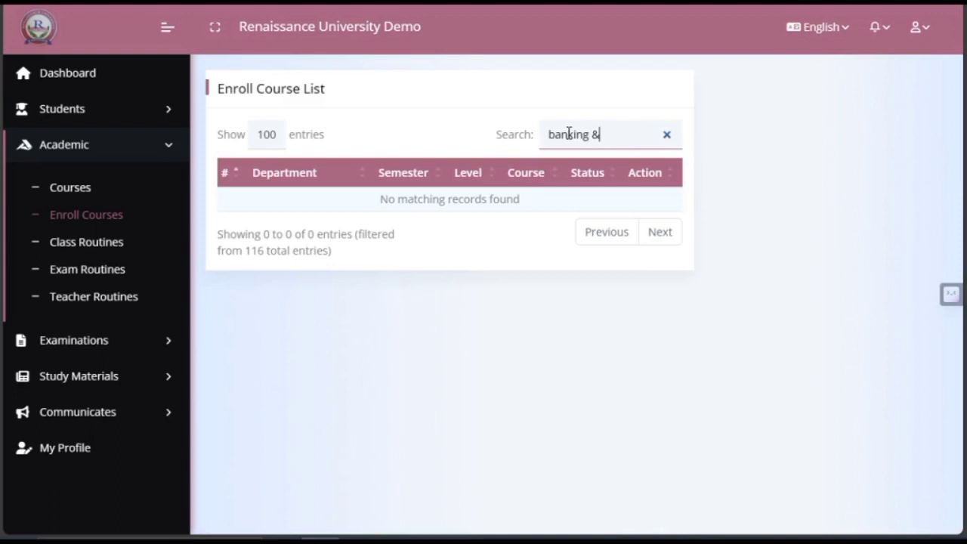
key(BackSpace)
key(BackSpace)
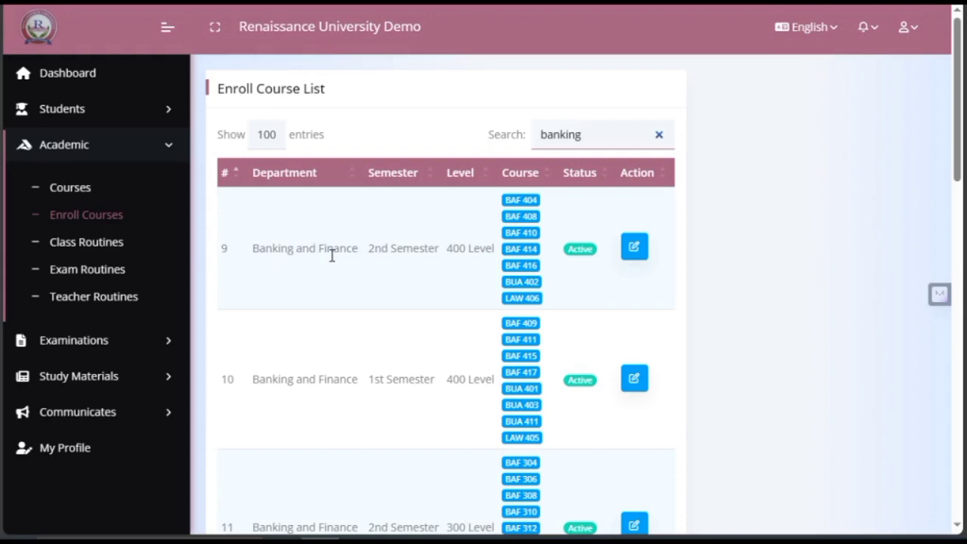
Examine the filtered Banking and Finance enrolments from 400 Level down to 100 Level
scroll(317, 317, down, 3)
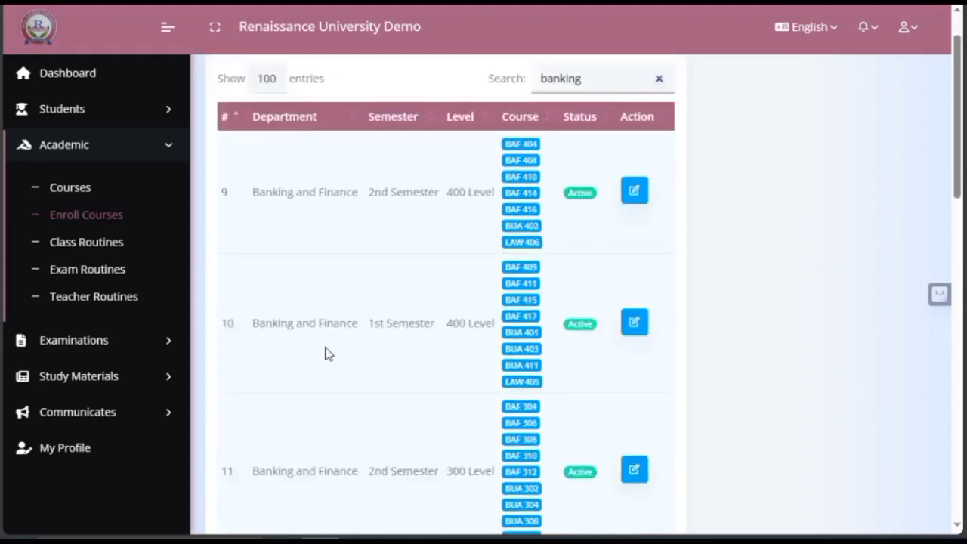
scroll(298, 324, up, 3)
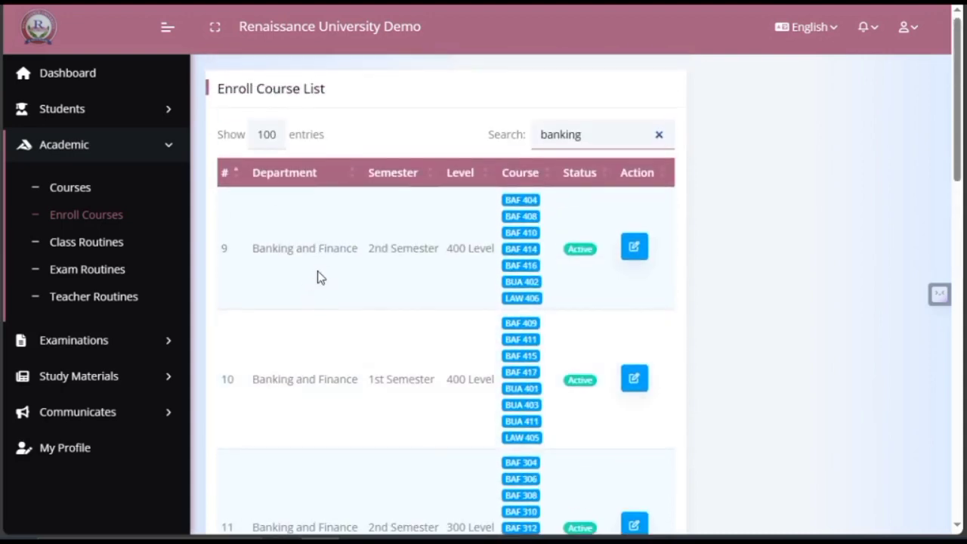
scroll(317, 280, down, 1)
scroll(319, 283, up, 1)
scroll(396, 305, down, 12)
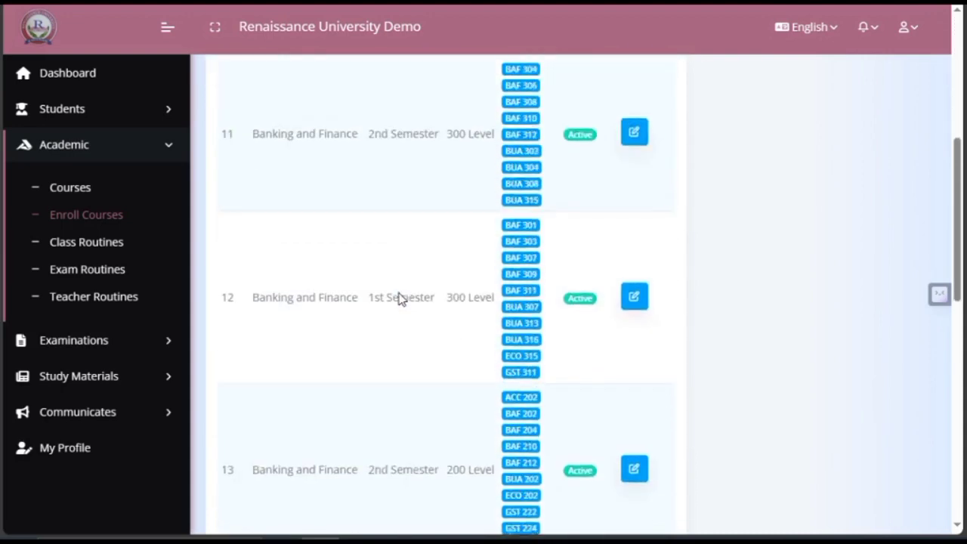
scroll(393, 347, up, 4)
scroll(396, 374, down, 4)
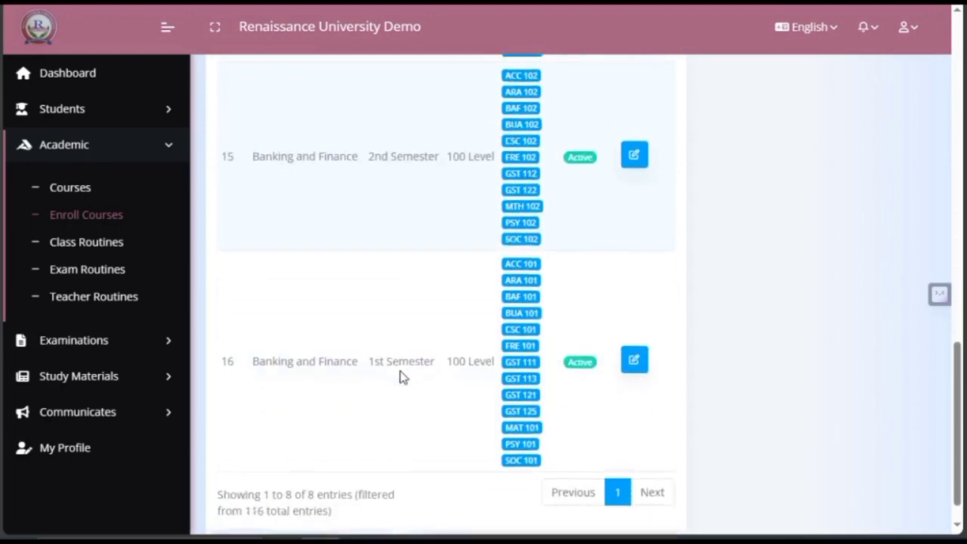
scroll(399, 375, up, 12)
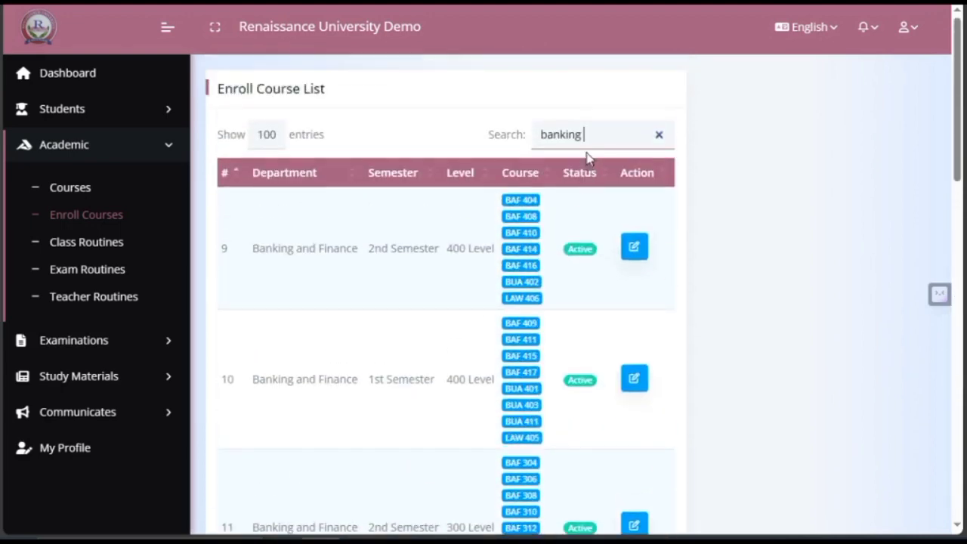
Replace the list's search term with "industr" to find the Industrial Chemistry enrolments
key(BackSpace)
key(BackSpace)
key(BackSpace)
key(BackSpace)
key(BackSpace)
key(BackSpace)
key(BackSpace)
text(industra)
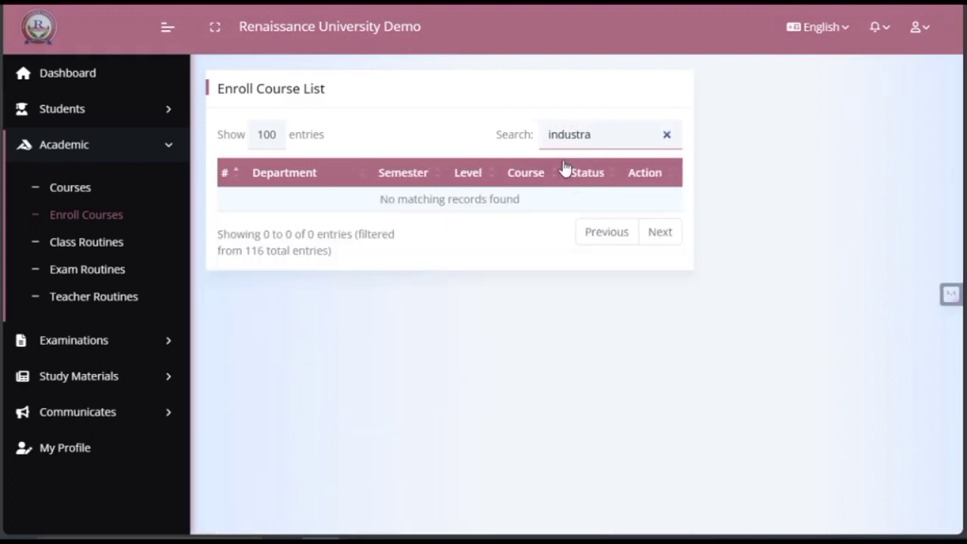
key(BackSpace)
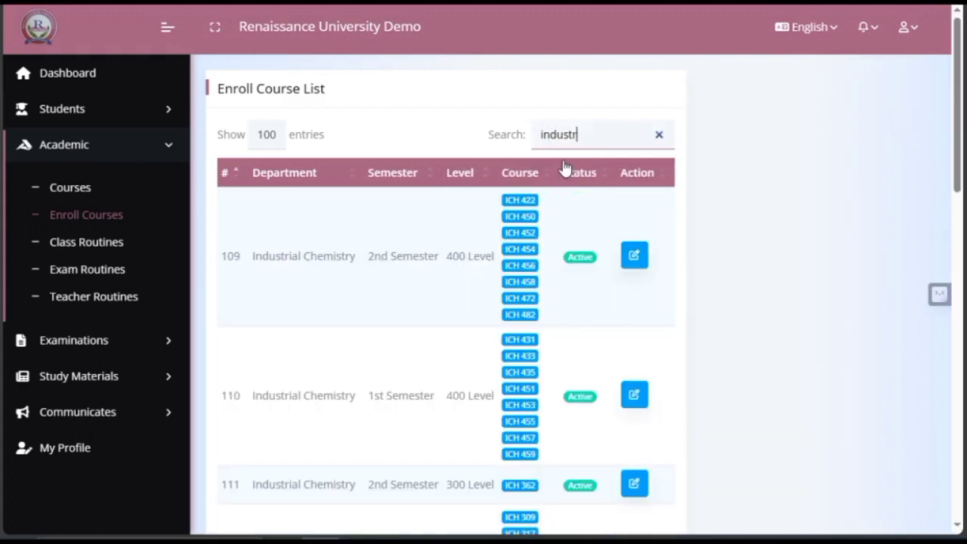
Narrow the Enroll Course List search to "industr chemis" for the Industrial Chemistry enrolments
scroll(411, 310, down, 8)
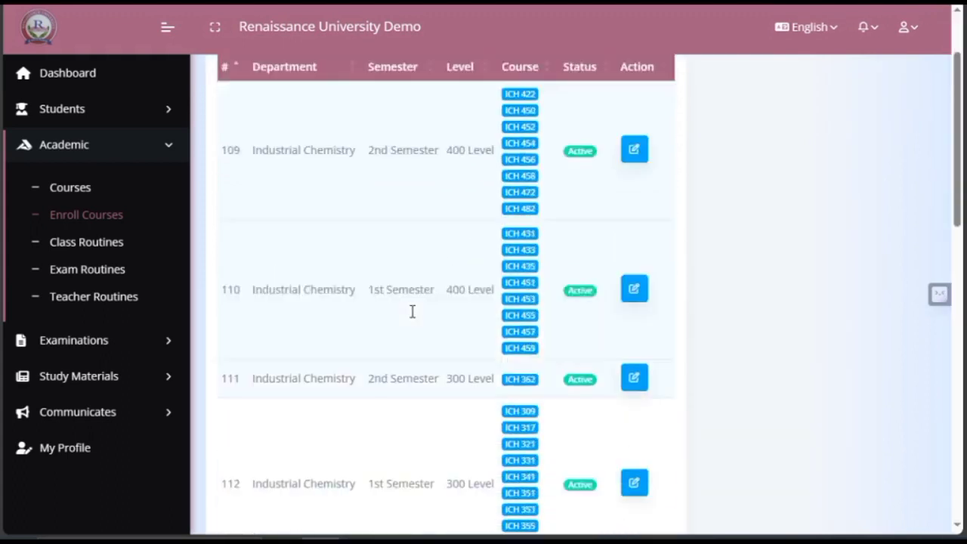
scroll(412, 311, up, 5)
scroll(412, 311, up, 3)
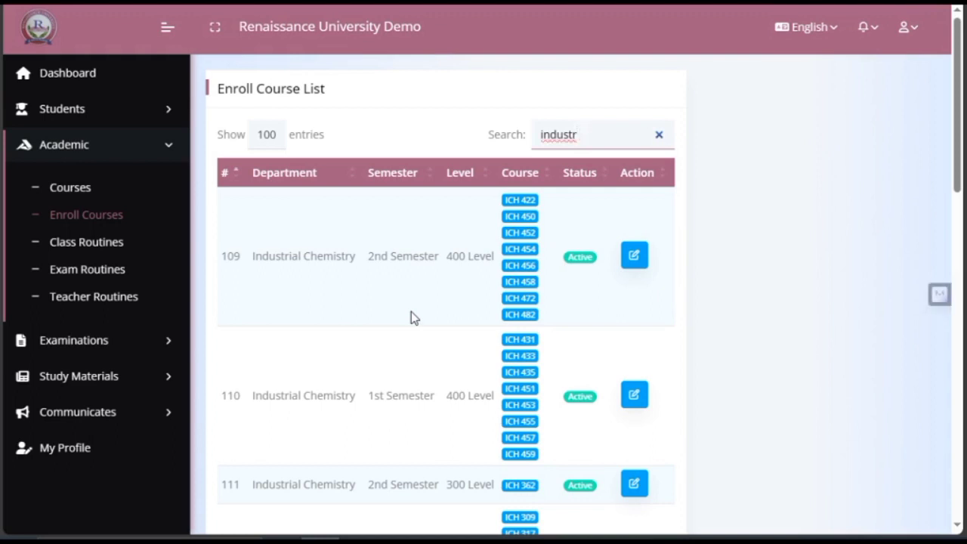
text(chemis)
Open the Course List and look through its first page of courses
click(71, 189)
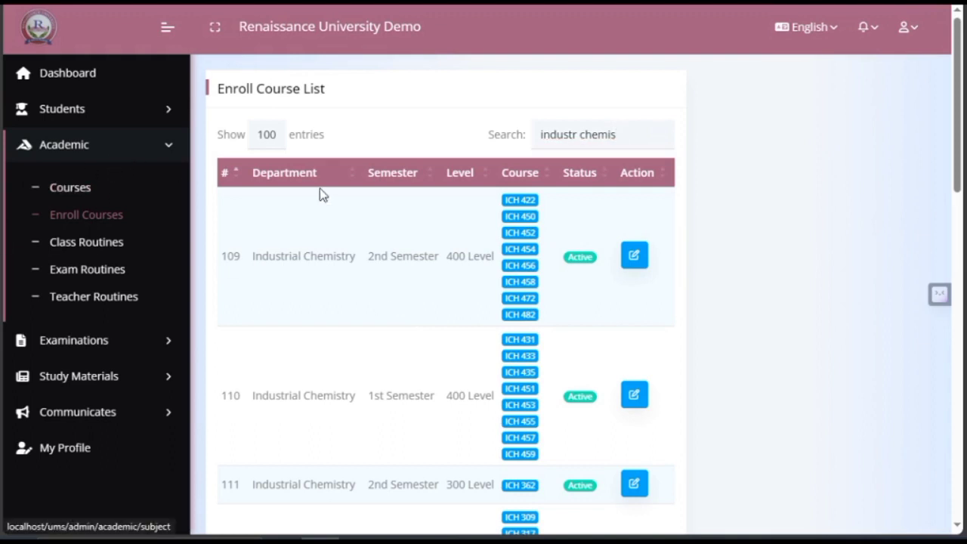
click(70, 194)
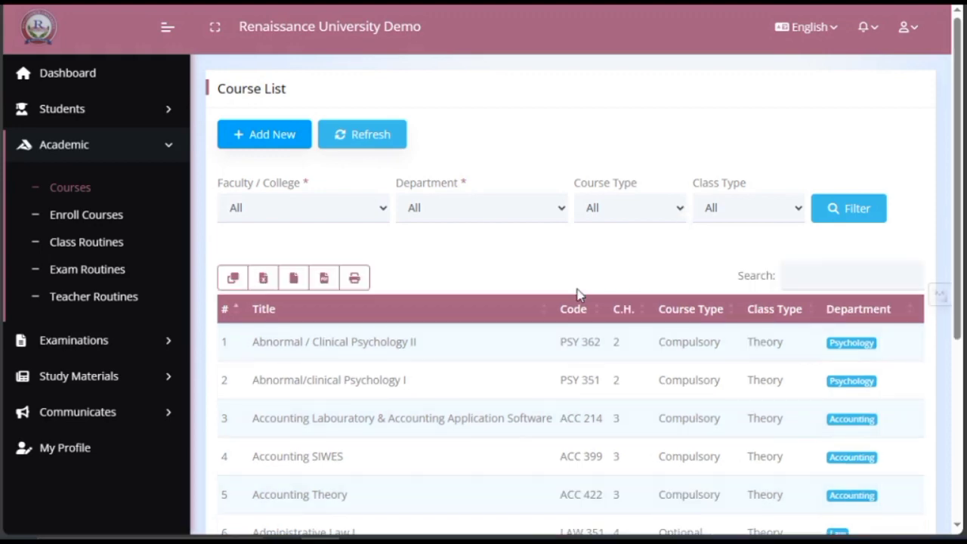
click(822, 278)
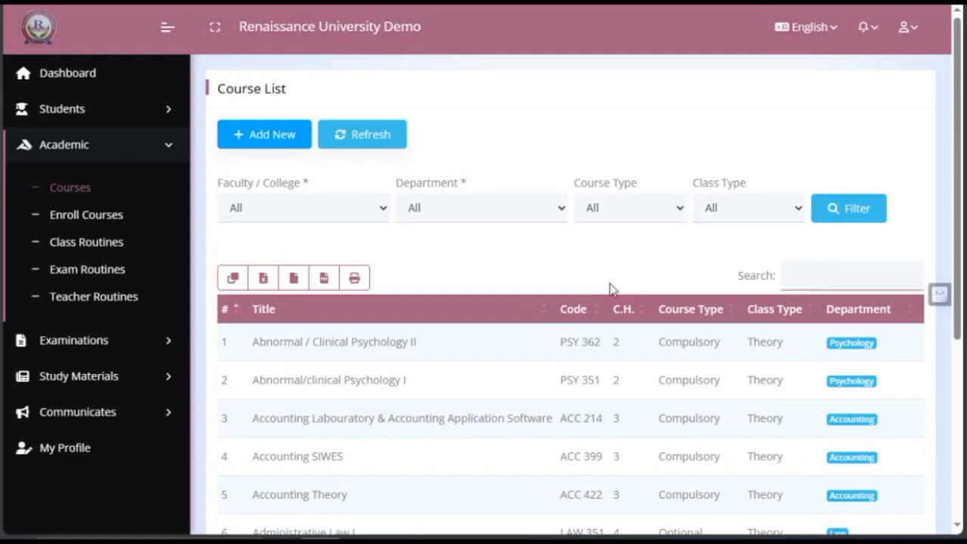
scroll(641, 291, down, 3)
scroll(641, 291, up, 3)
scroll(641, 294, down, 4)
scroll(641, 291, up, 4)
scroll(641, 294, down, 4)
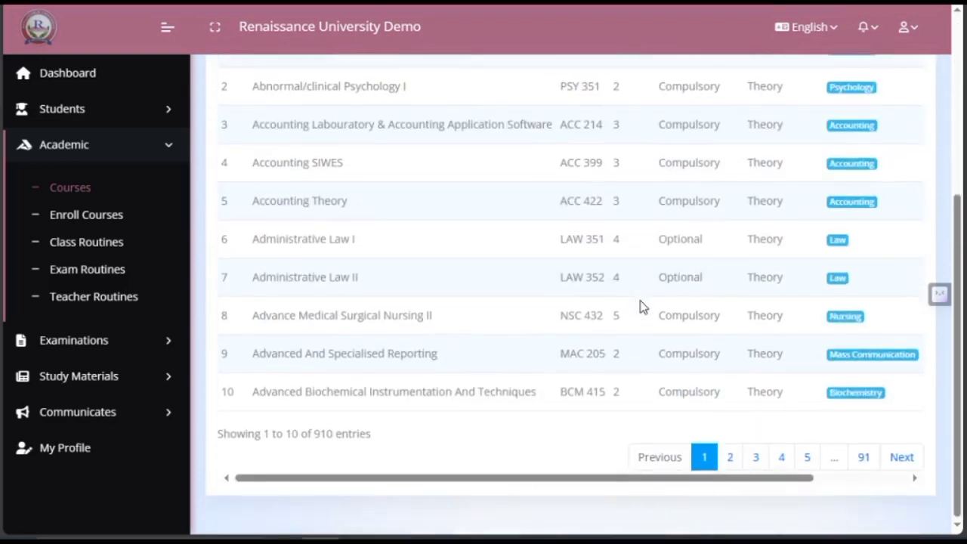
scroll(641, 300, up, 4)
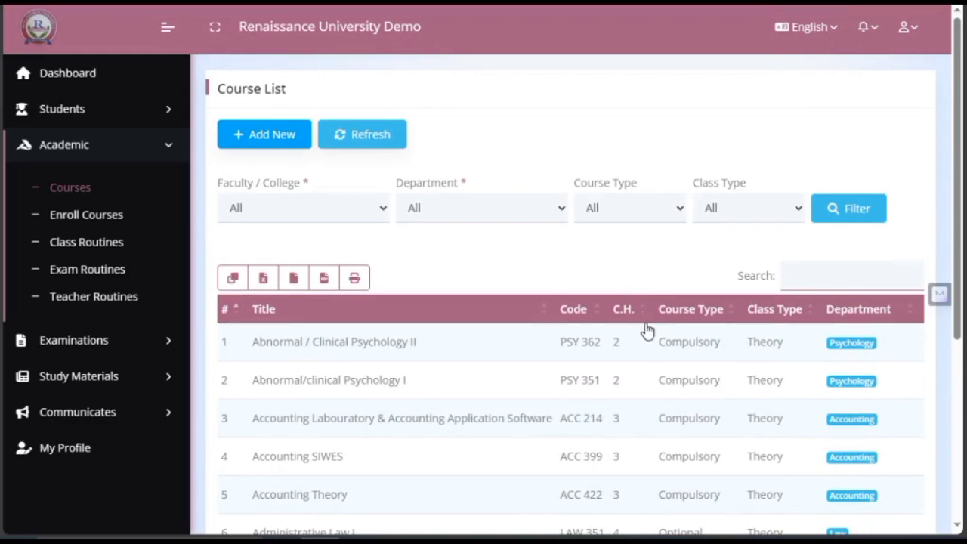
Search the Course List for "industri" to find the Industrial Chemistry courses
text(indu)
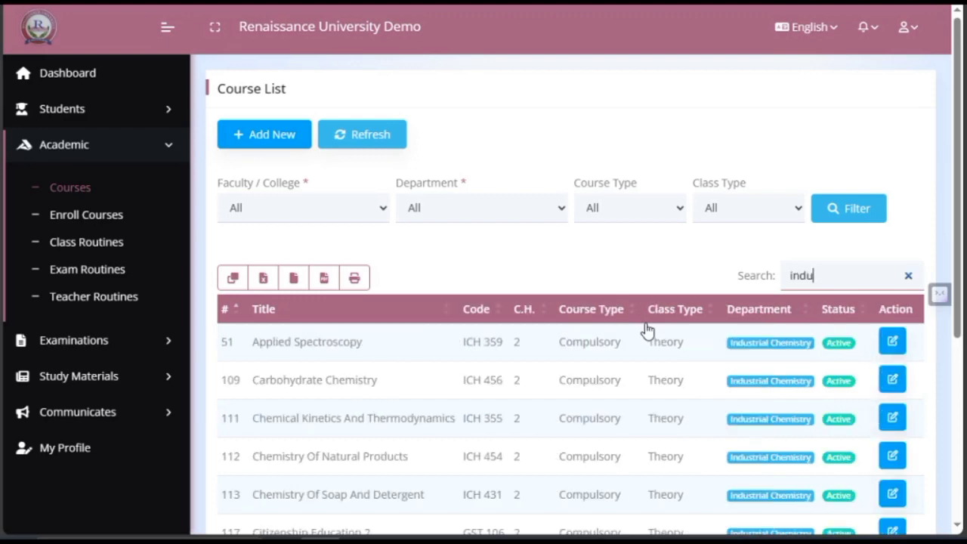
text(stria)
key(BackSpace)
key(BackSpace)
text(i)
Examine the titles, codes and departments of the filtered Industrial Chemistry courses
scroll(668, 361, down, 1)
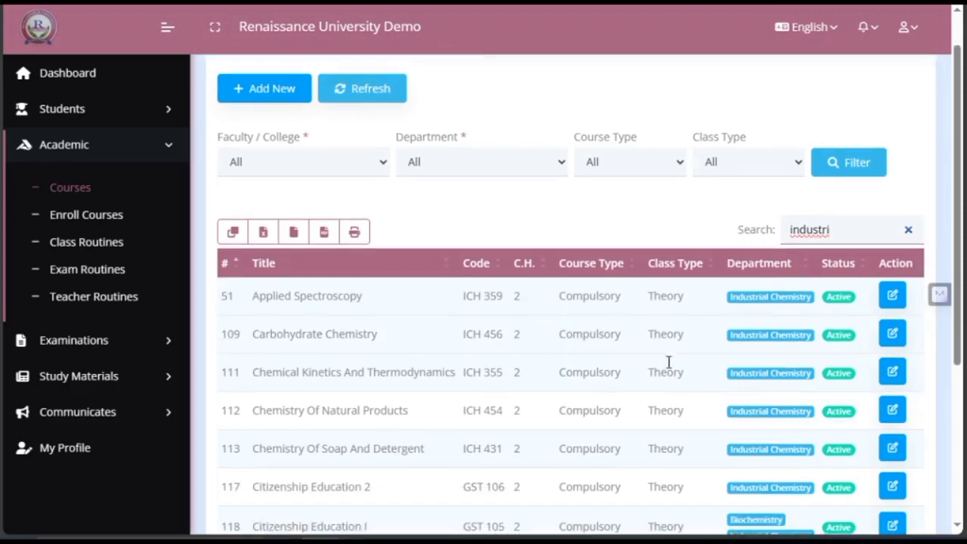
scroll(668, 362, down, 3)
scroll(668, 363, up, 2)
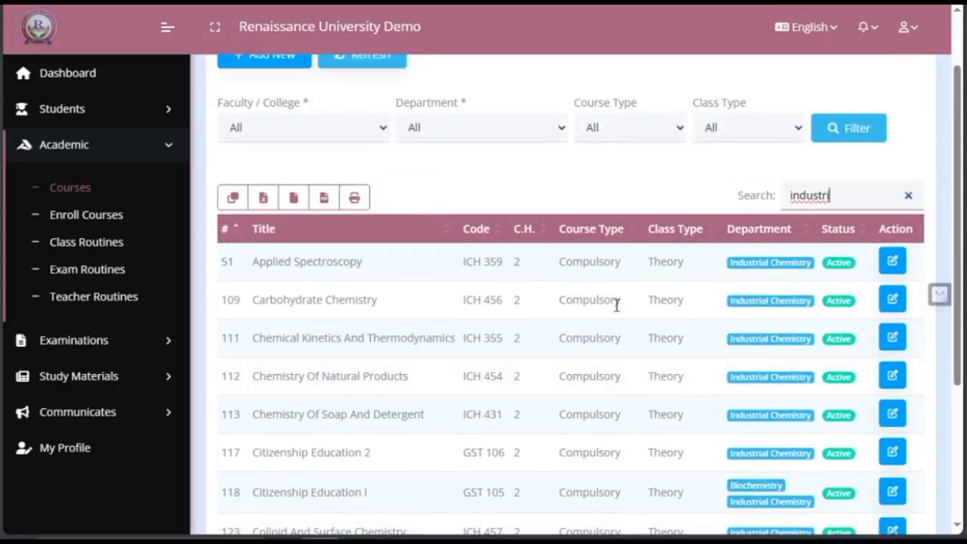
scroll(616, 304, down, 3)
scroll(614, 306, up, 4)
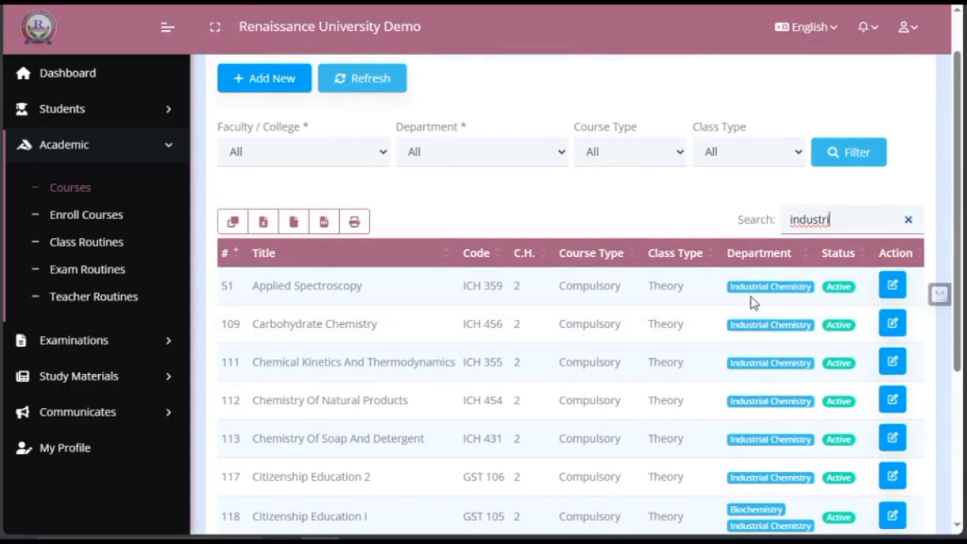
scroll(766, 280, down, 3)
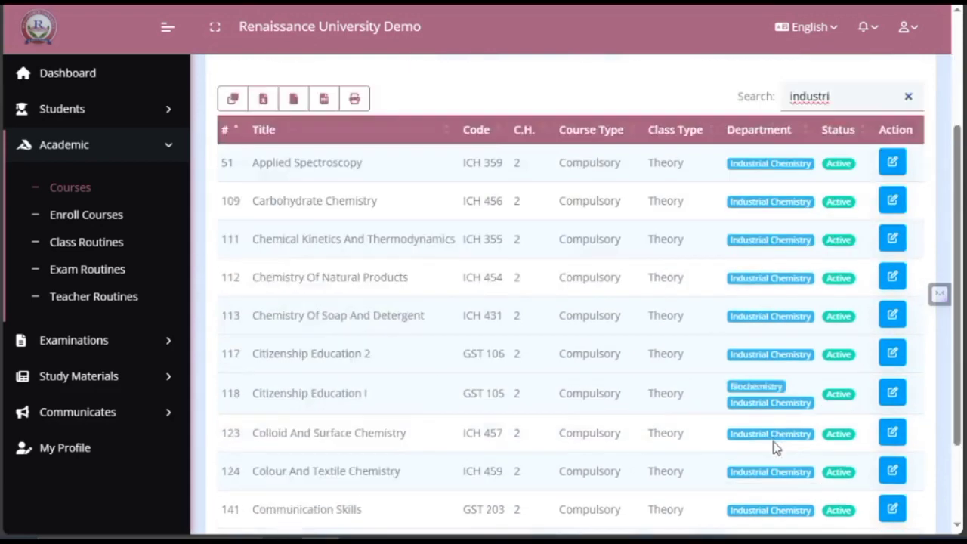
scroll(766, 306, up, 4)
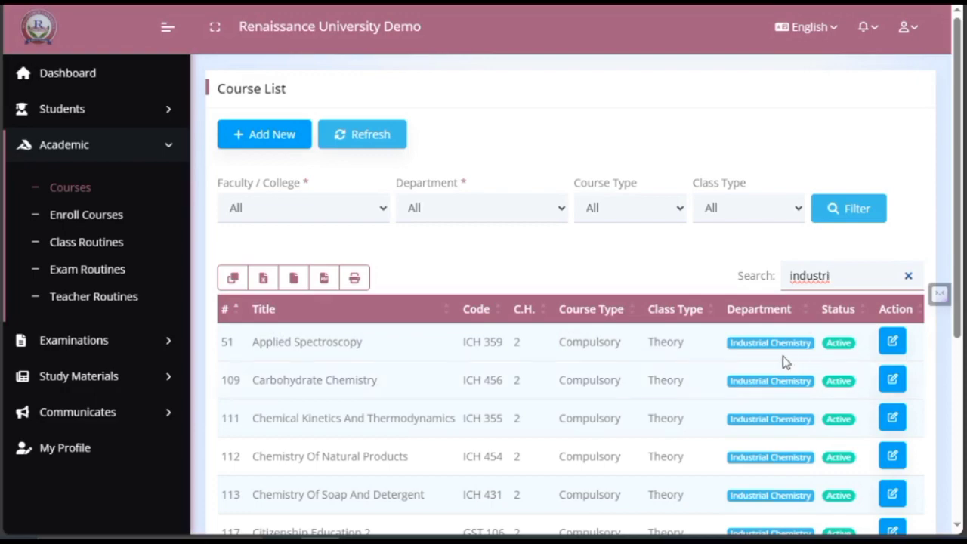
scroll(786, 385, down, 3)
scroll(778, 345, up, 4)
scroll(785, 348, down, 4)
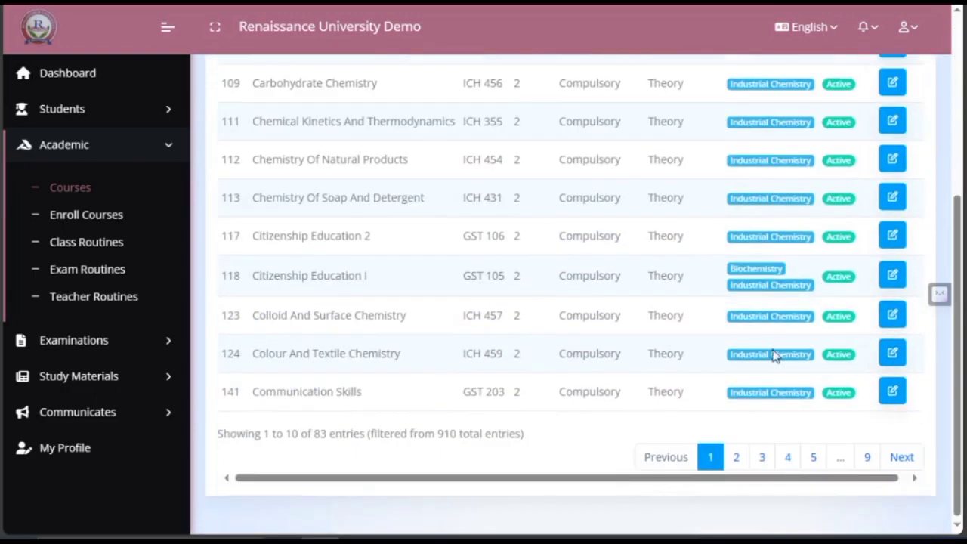
scroll(765, 357, up, 2)
scroll(765, 352, up, 2)
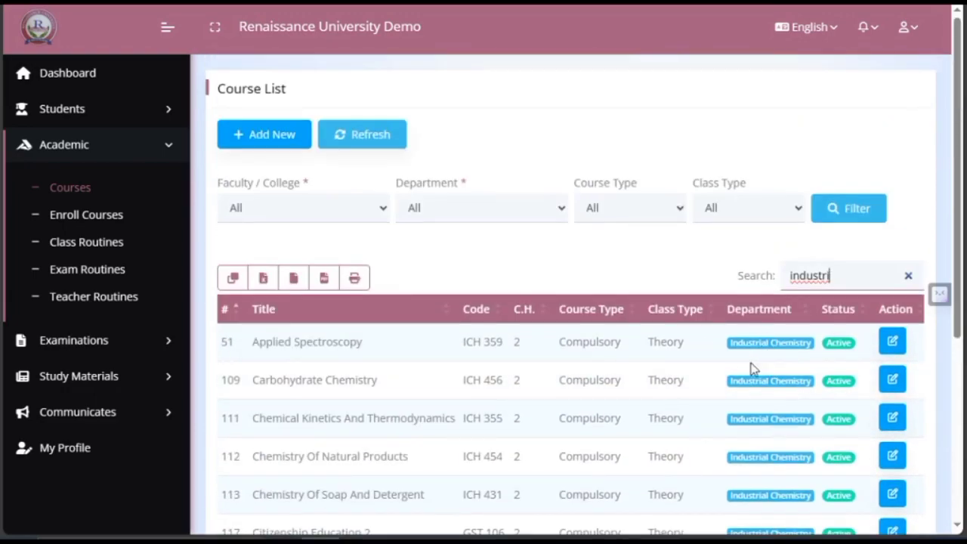
scroll(725, 355, down, 2)
scroll(722, 371, up, 2)
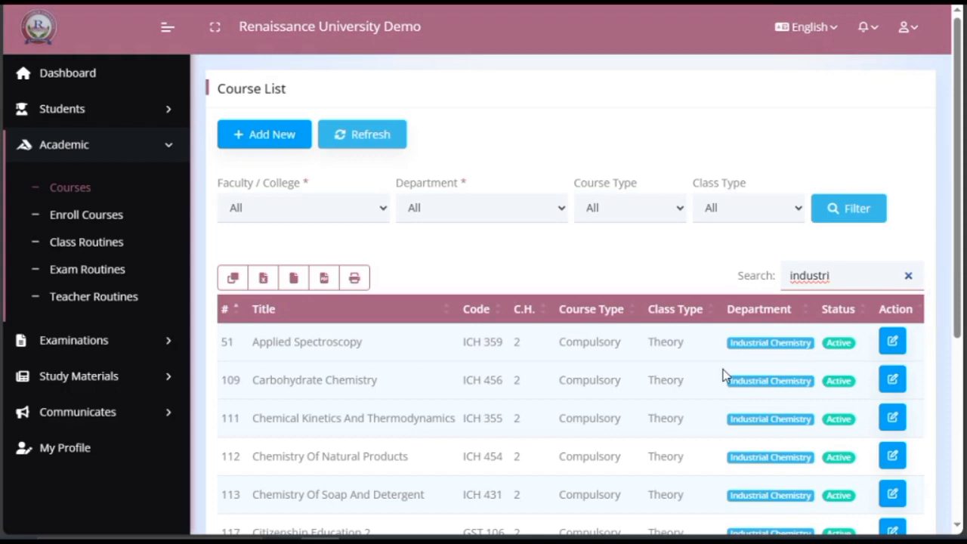
View page 9 and page 6 of the filtered Industrial Chemistry courses
scroll(585, 423, down, 4)
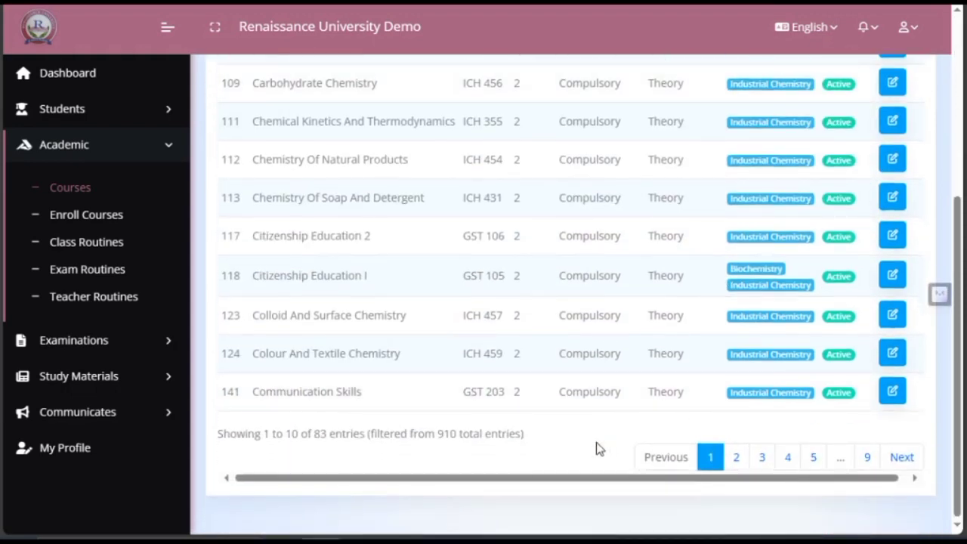
click(865, 457)
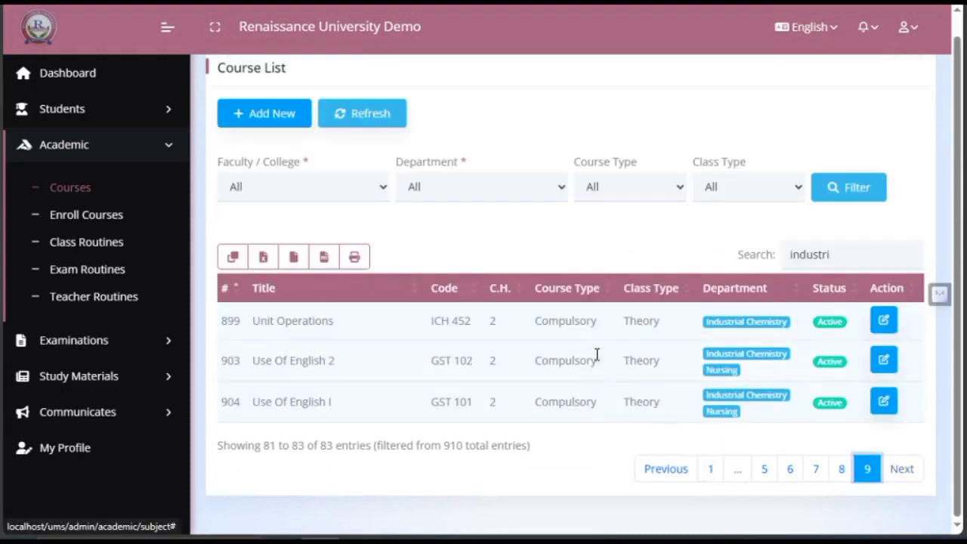
click(790, 468)
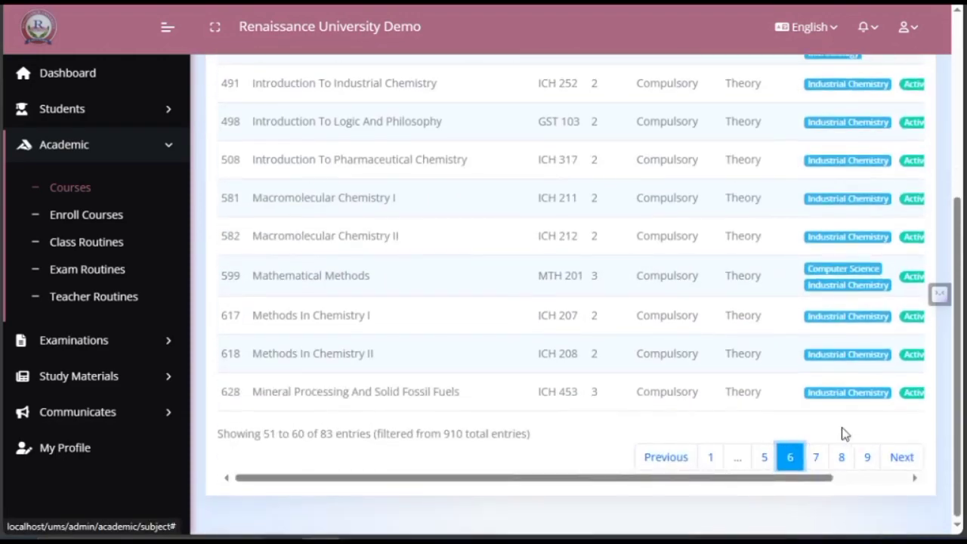
scroll(644, 385, up, 3)
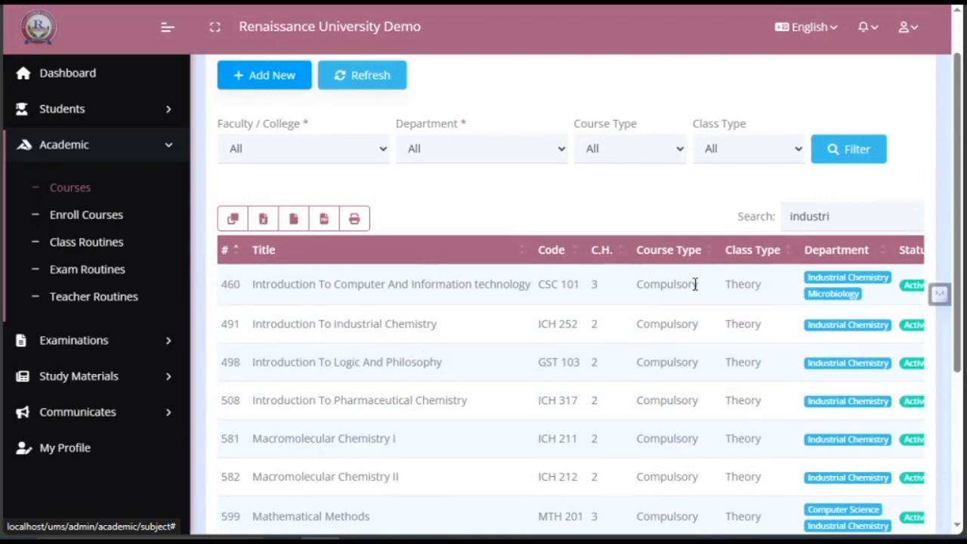
Try adding the second term "chemis" to the "industri" course search
click(847, 217)
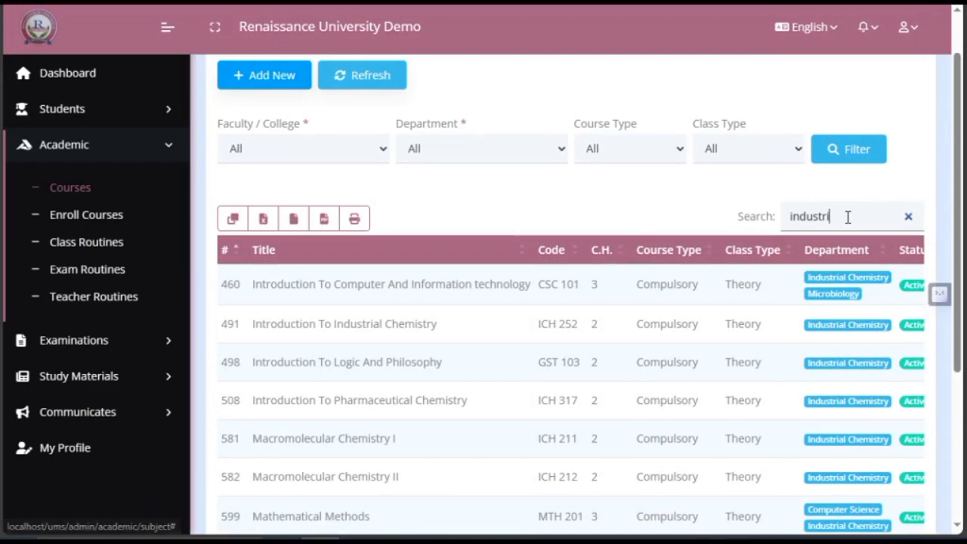
key(Return)
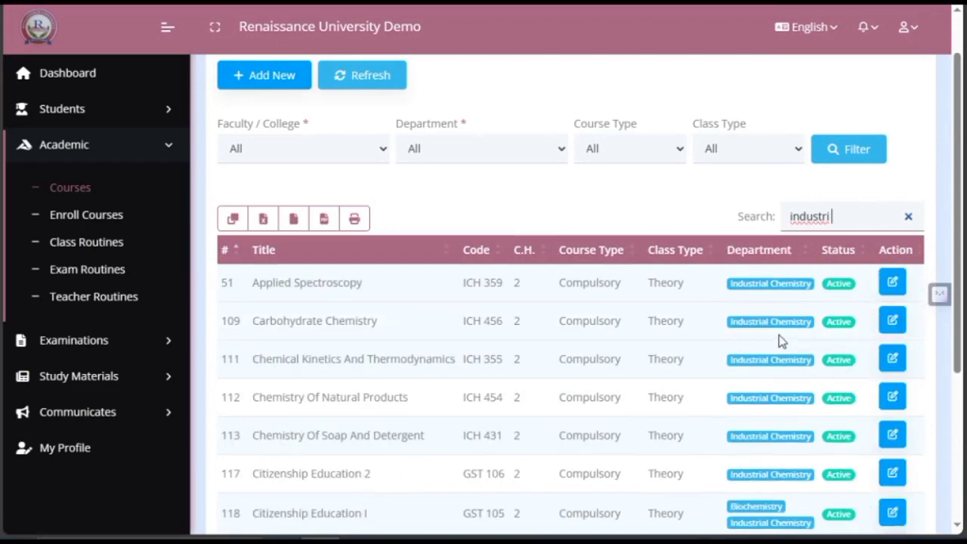
text(chemis)
key(BackSpace)
key(BackSpace)
key(BackSpace)
key(BackSpace)
key(BackSpace)
key(BackSpace)
Narrow the course search to "industri intro" to find Industrial Chemistry's introductory courses
text(intodu)
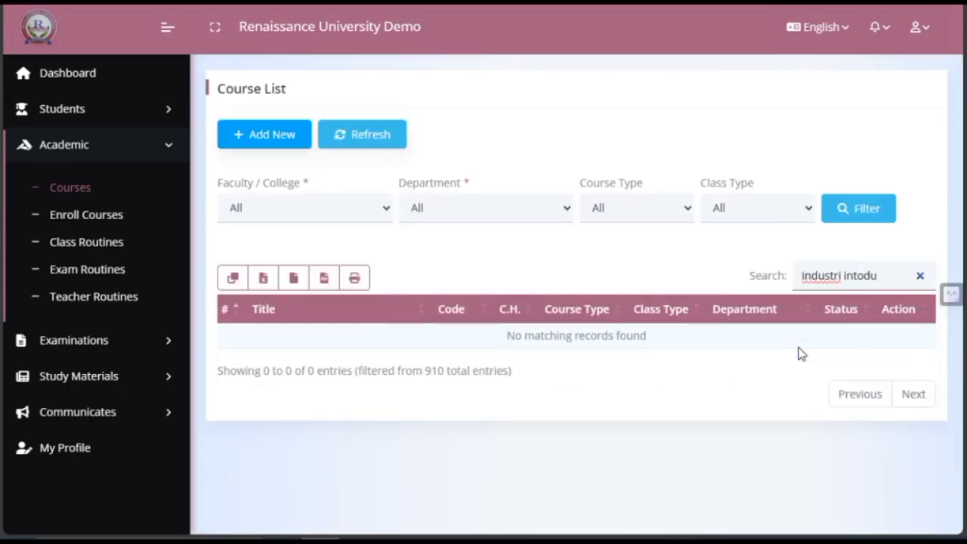
key(BackSpace)
key(BackSpace)
key(BackSpace)
text(ro)
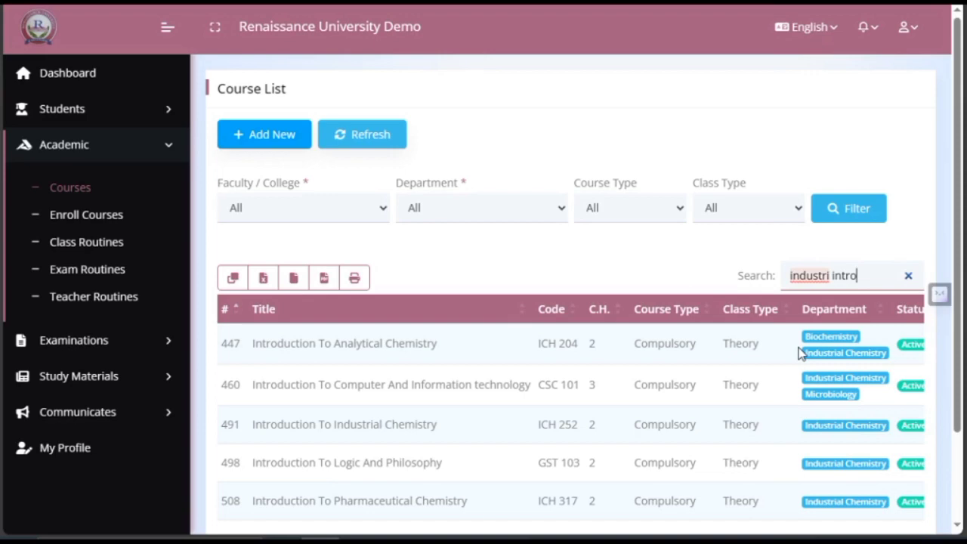
scroll(752, 364, down, 1)
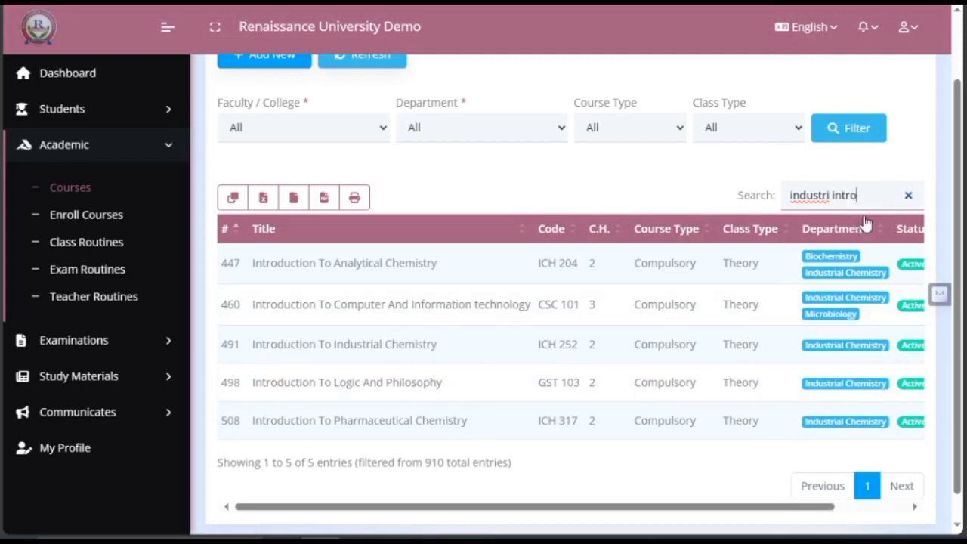
Replace the course search term with "cloud" to find the cloud computing course, and clear the search
drag(870, 195, 798, 198)
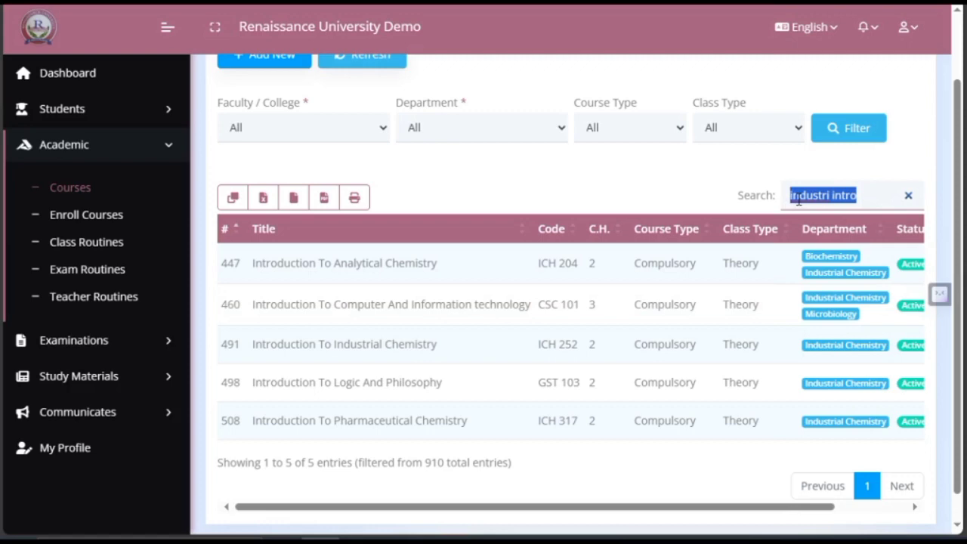
text(cloud)
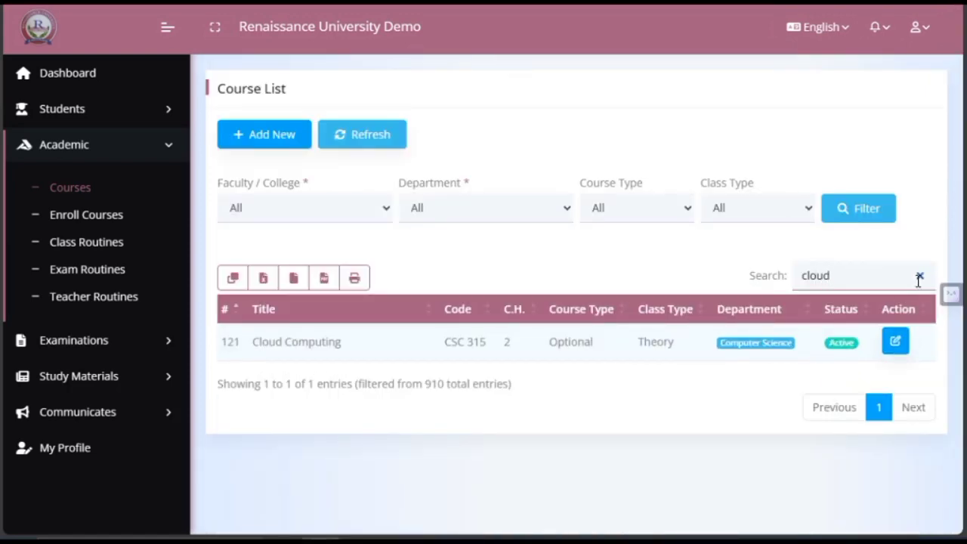
click(920, 278)
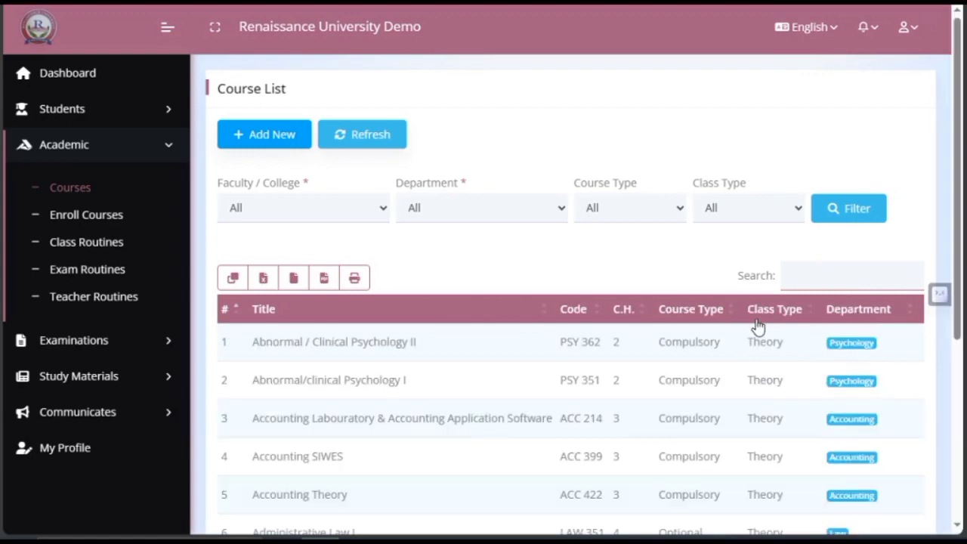
Search the full Course List for "accounting"
scroll(702, 372, down, 2)
scroll(702, 372, up, 2)
scroll(715, 409, down, 1)
scroll(716, 412, up, 1)
scroll(732, 370, down, 2)
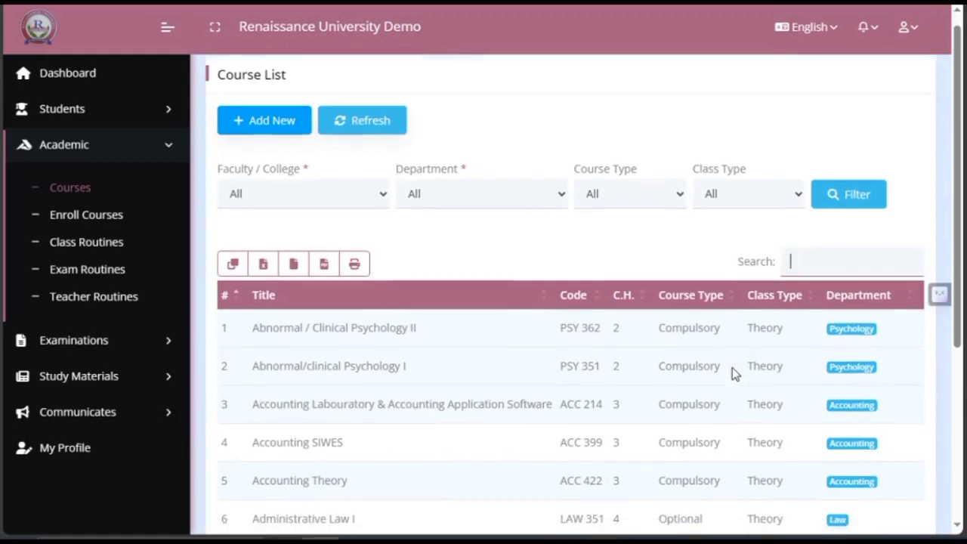
scroll(732, 373, up, 2)
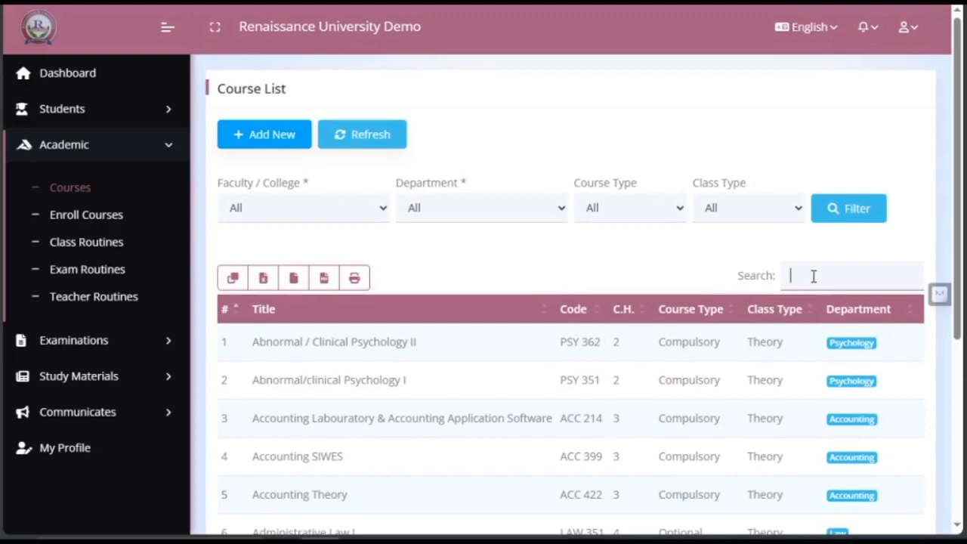
text(accountin)
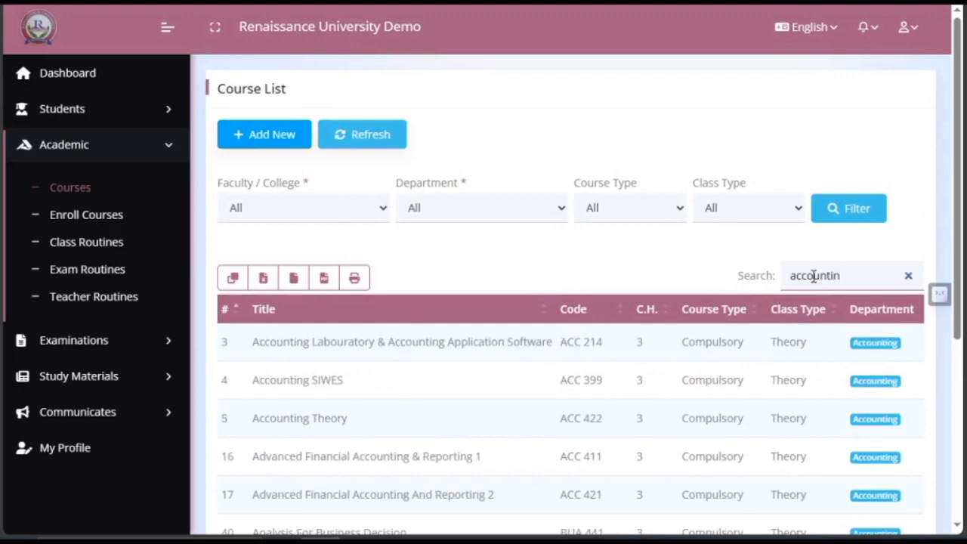
text(g)
Look through the accounting courses and extend the course search to "accounting theory"
scroll(753, 375, down, 3)
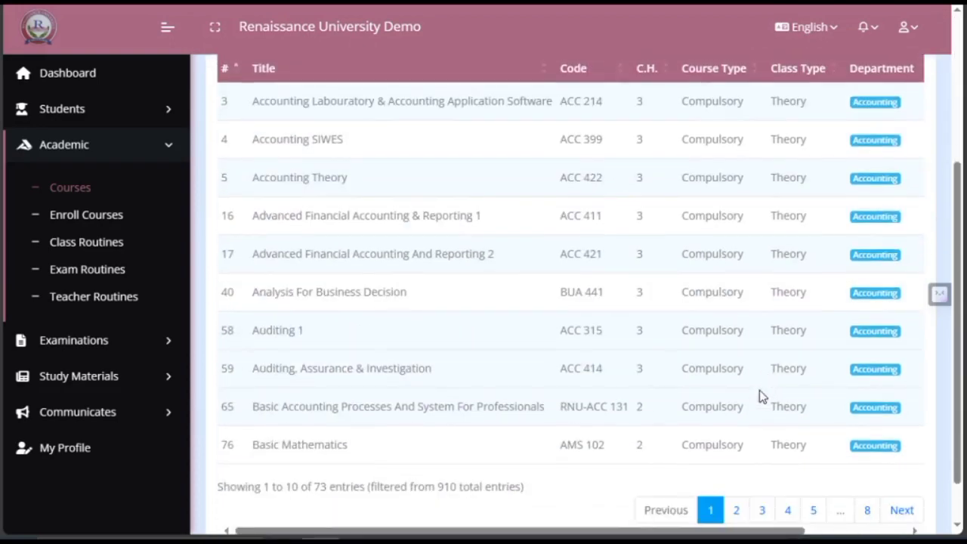
scroll(743, 398, up, 3)
scroll(743, 398, down, 3)
scroll(743, 398, up, 3)
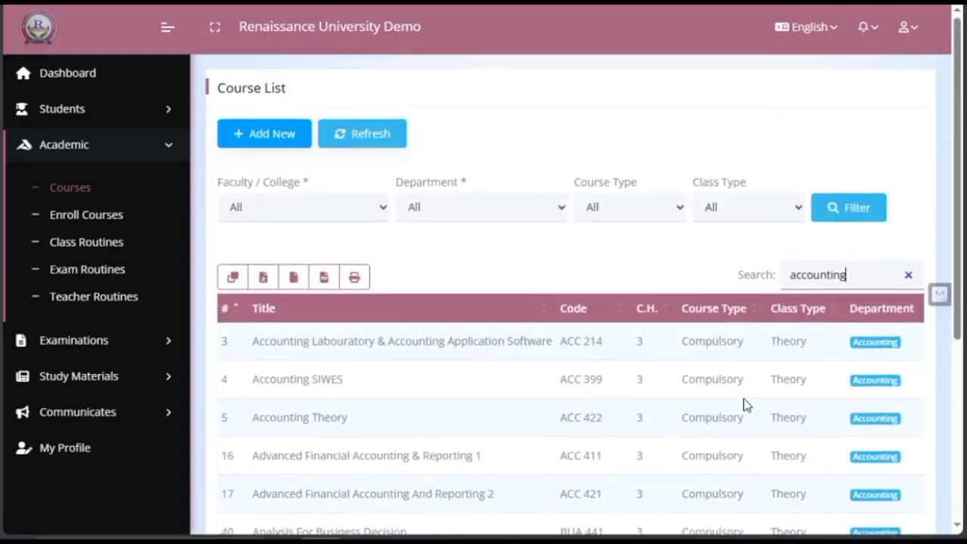
scroll(752, 357, down, 3)
scroll(720, 382, up, 3)
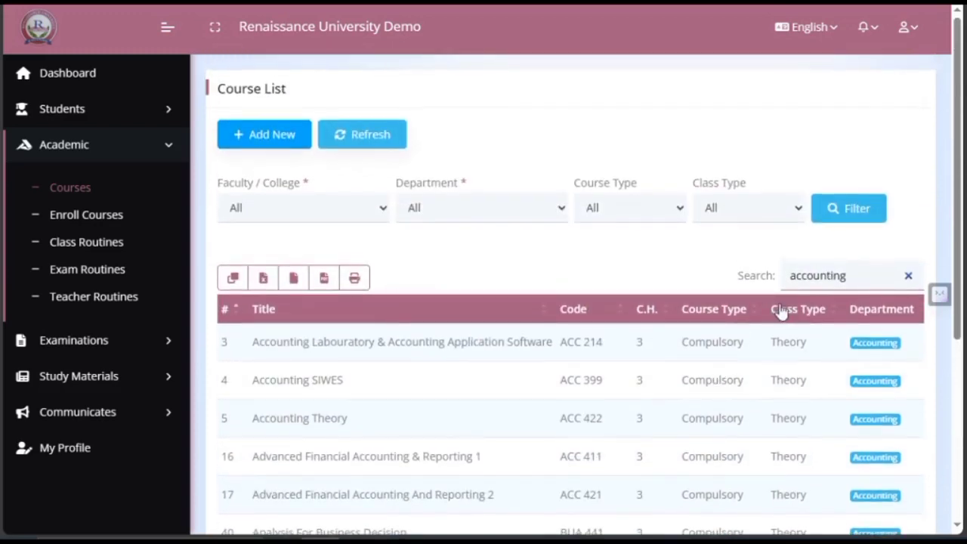
text(thor)
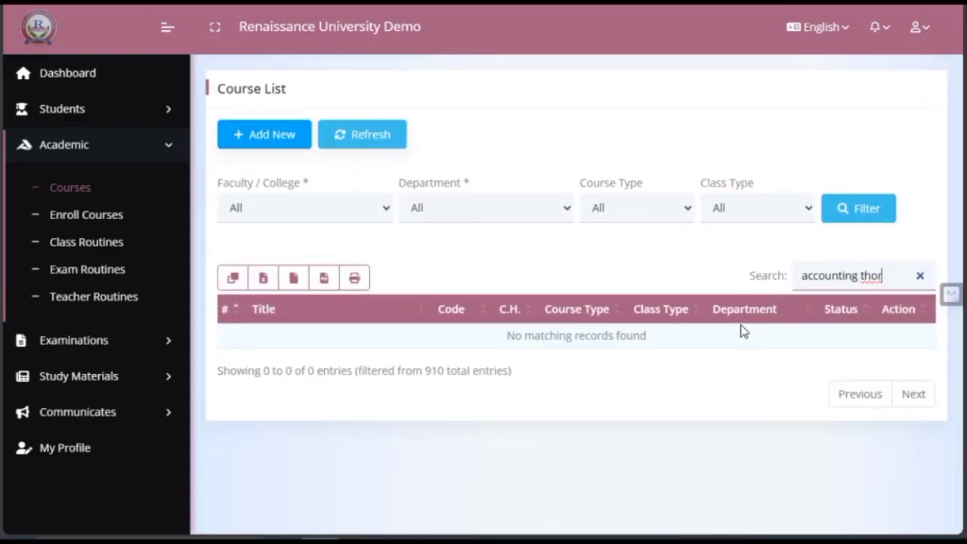
key(BackSpace)
key(BackSpace)
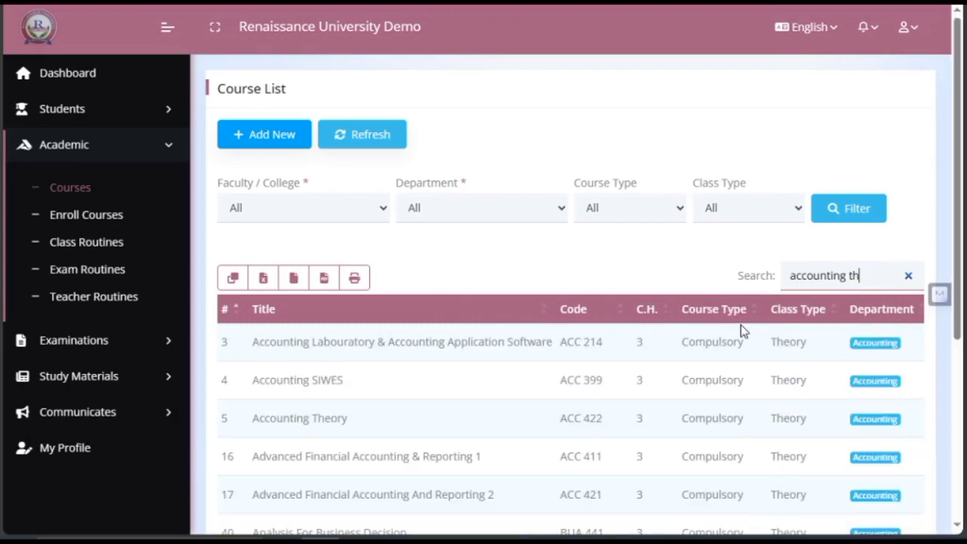
text(eory)
Review the matching courses and remove "accounting" from the search so only "theory" remains
scroll(612, 405, down, 2)
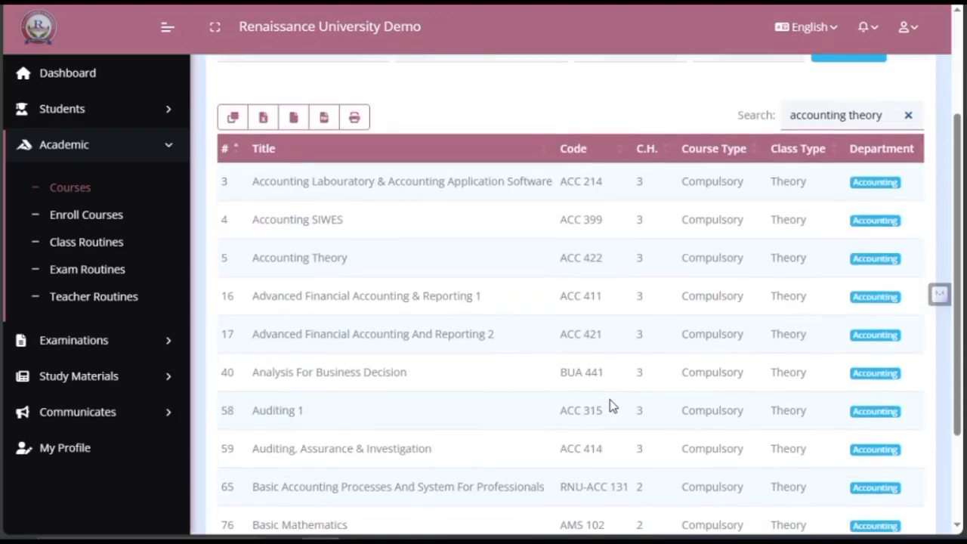
scroll(611, 406, up, 1)
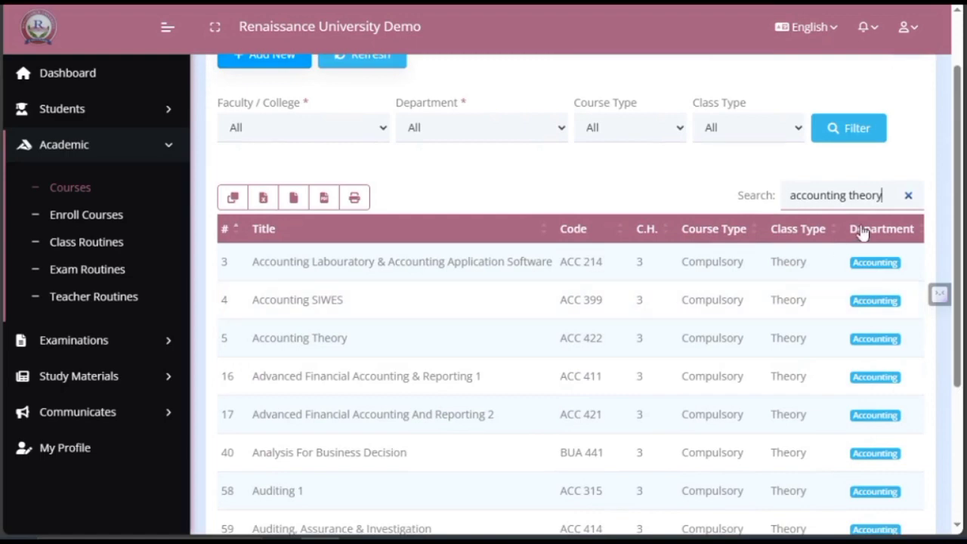
scroll(524, 354, down, 2)
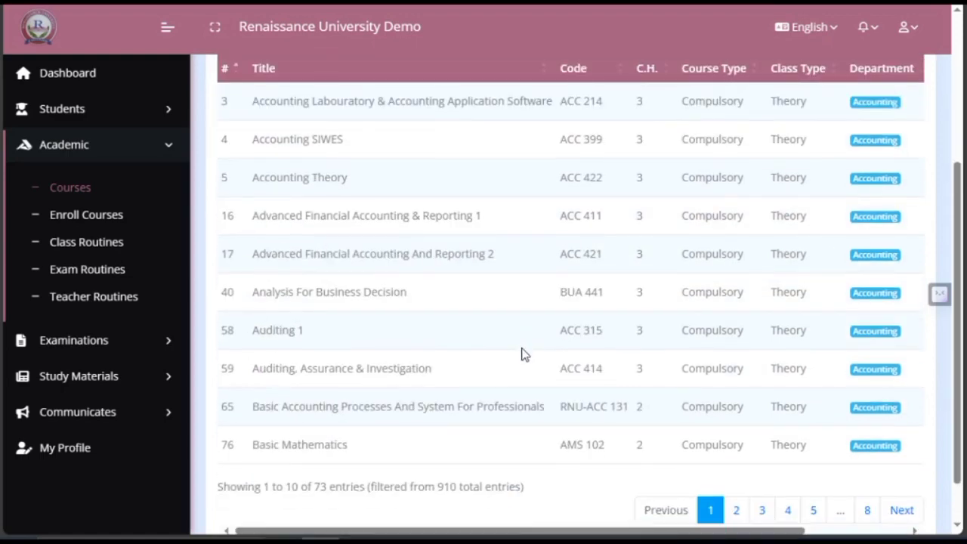
scroll(522, 349, down, 1)
scroll(529, 355, up, 1)
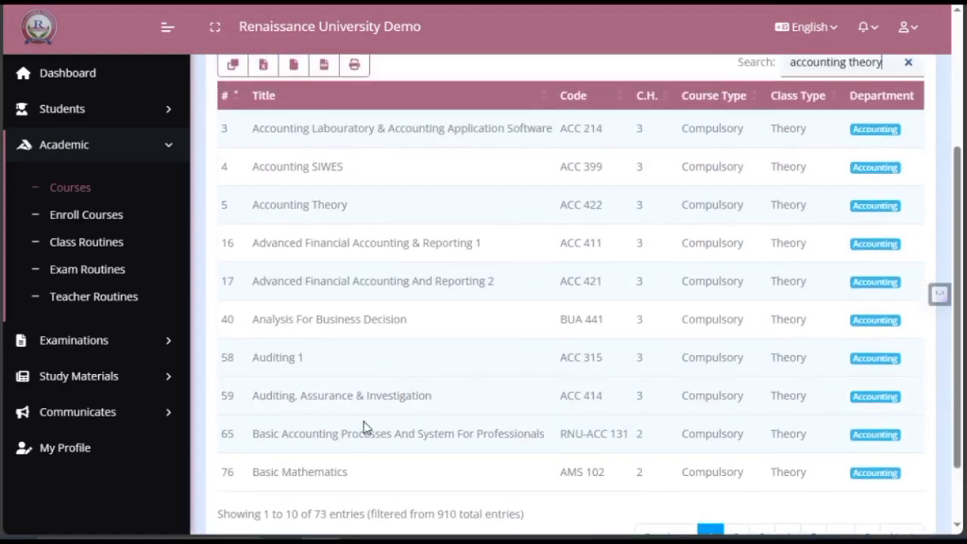
scroll(507, 431, up, 3)
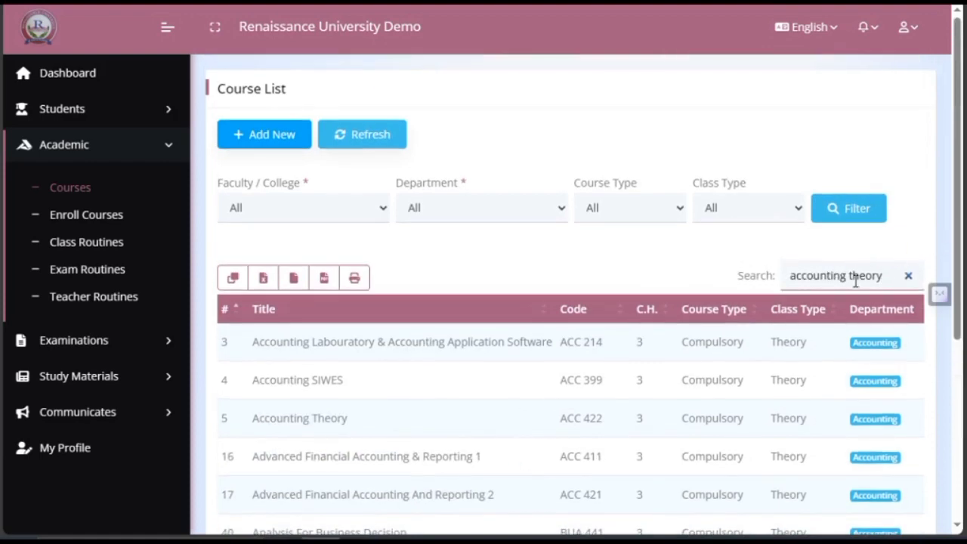
drag(847, 277, 786, 278)
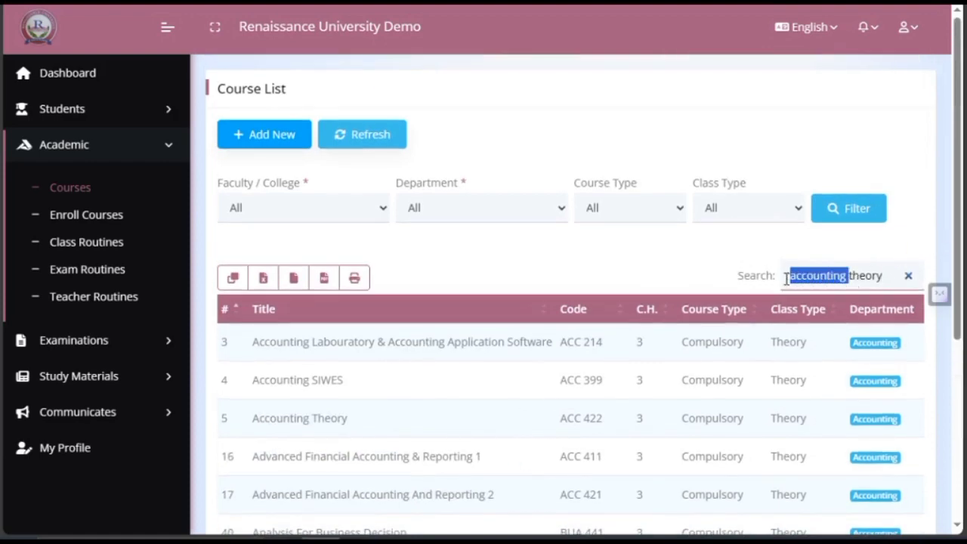
key(BackSpace)
Look over the courses matching "theory" and replace the search term with "medical"
scroll(684, 408, down, 2)
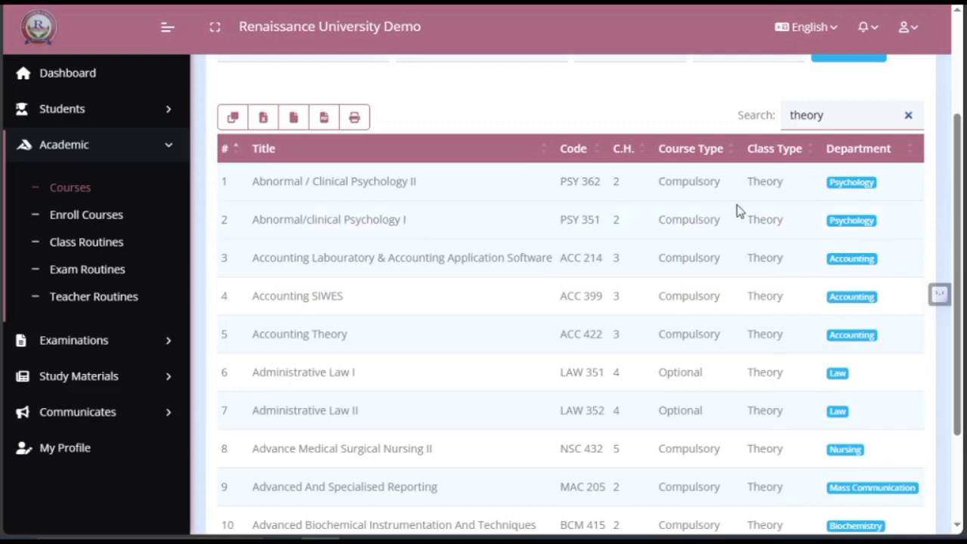
scroll(725, 298, down, 2)
scroll(710, 287, up, 3)
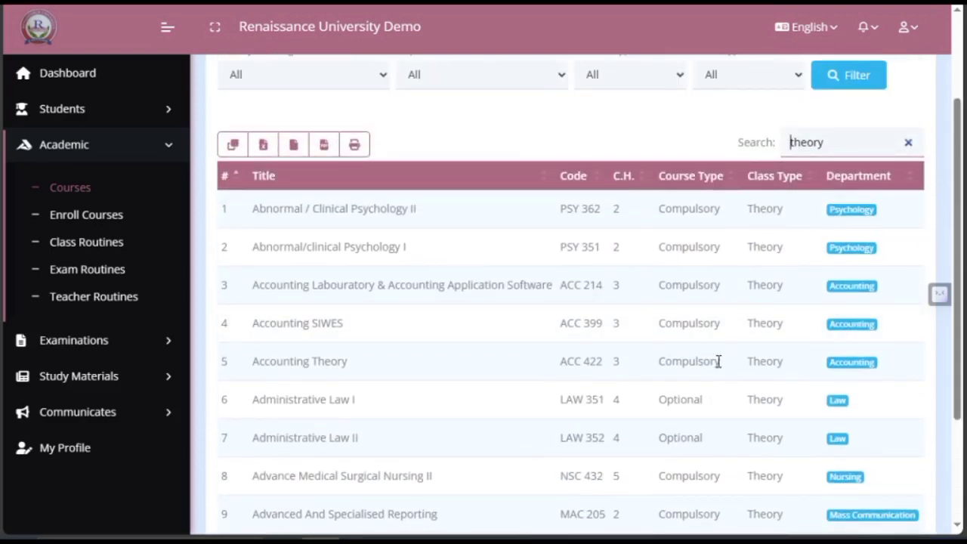
scroll(718, 360, down, 3)
scroll(721, 370, up, 1)
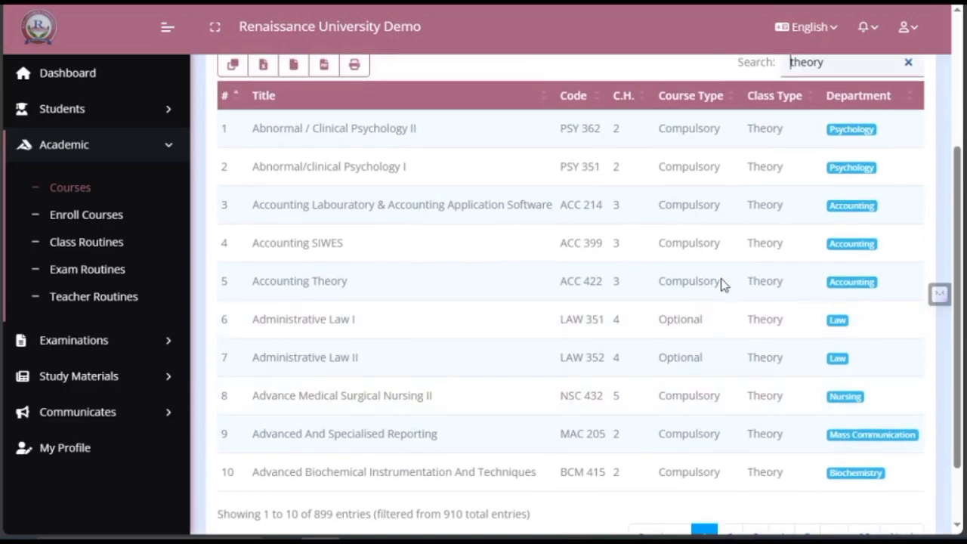
scroll(861, 104, up, 1)
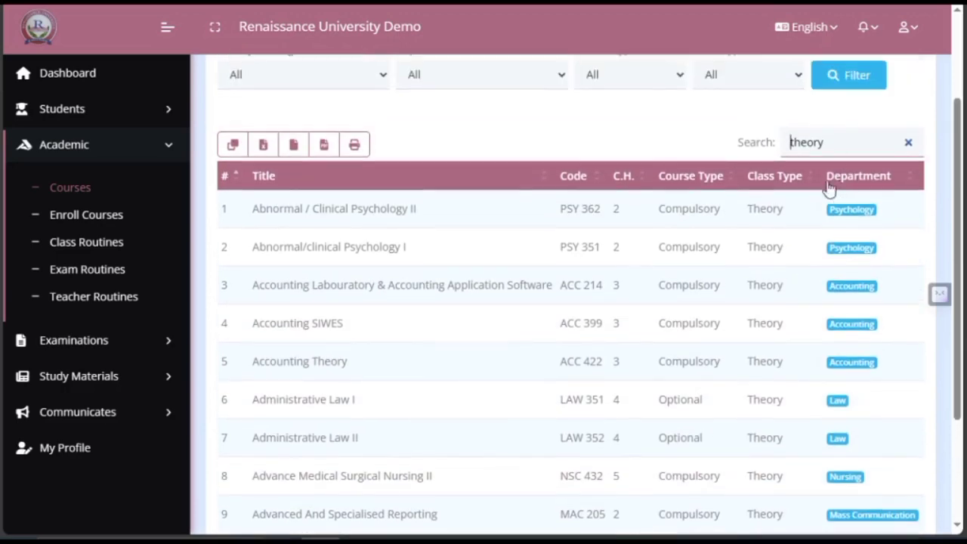
click(738, 155)
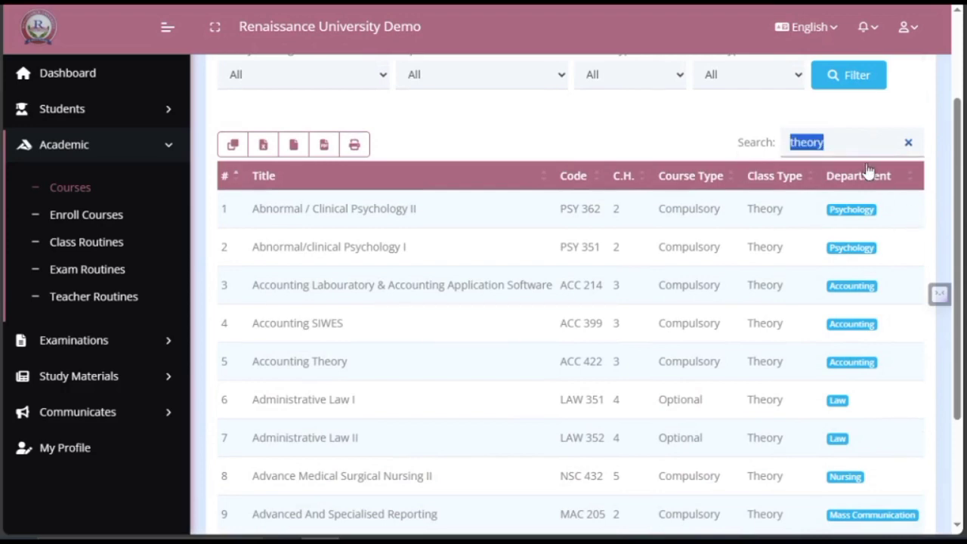
click(843, 147)
click(758, 147)
text(medical)
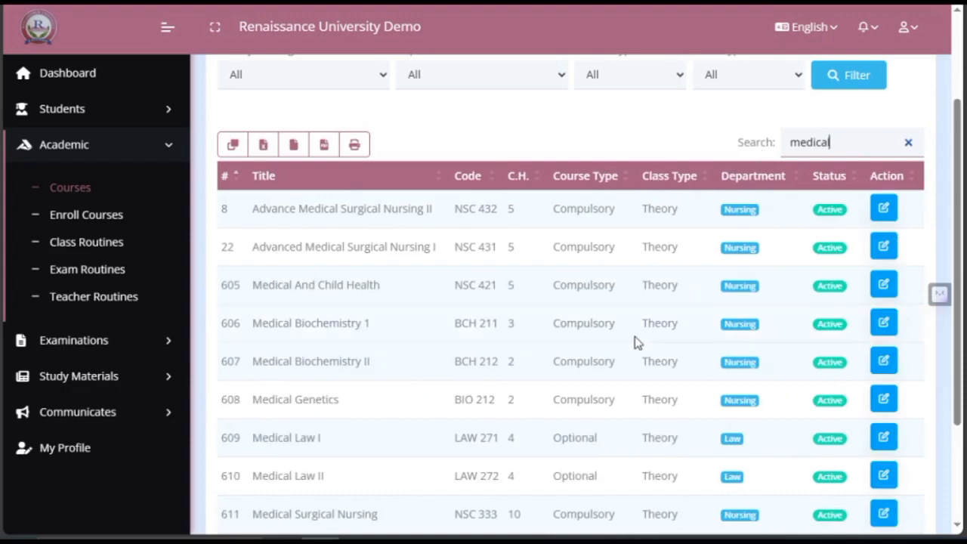
Examine the titles, codes and departments of the courses matching "medical"
scroll(634, 341, down, 3)
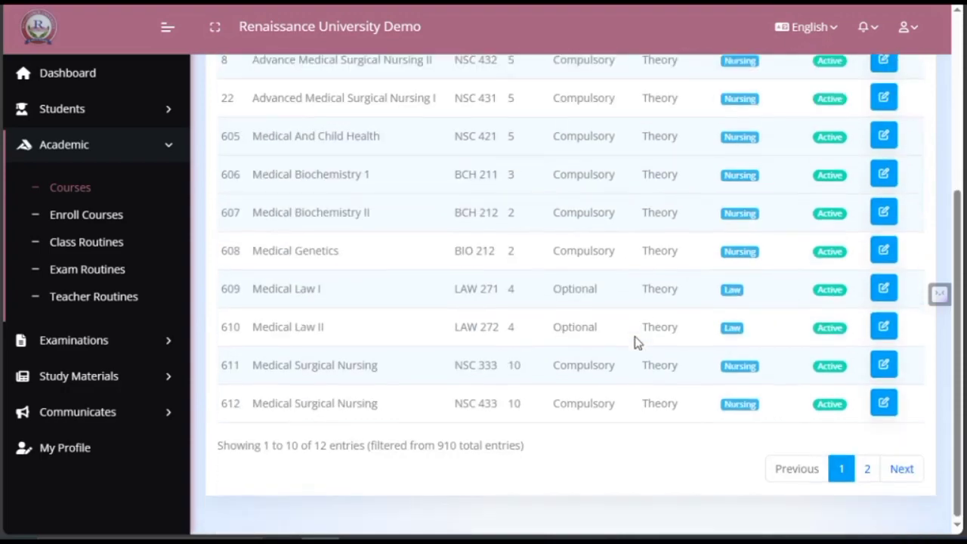
scroll(635, 341, up, 3)
scroll(635, 338, down, 5)
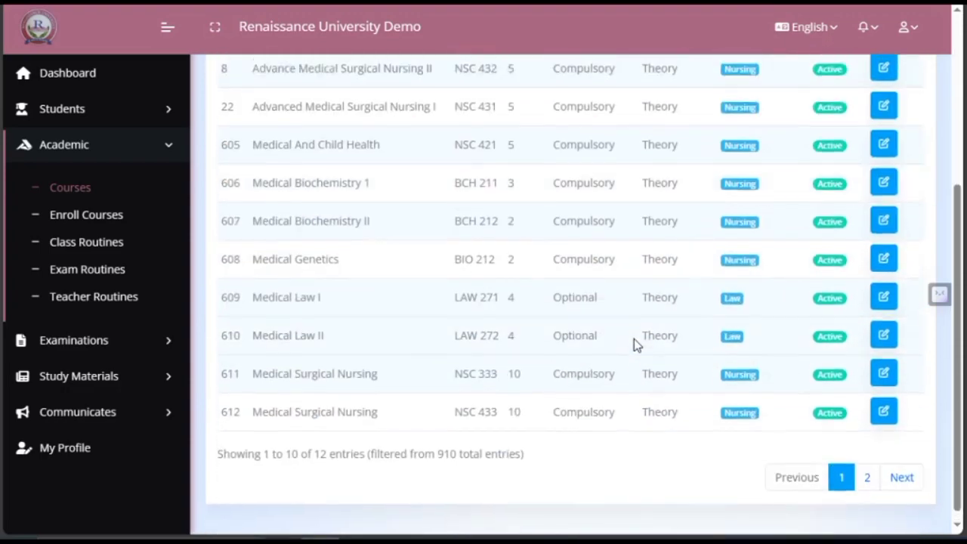
scroll(632, 340, up, 5)
scroll(669, 361, down, 5)
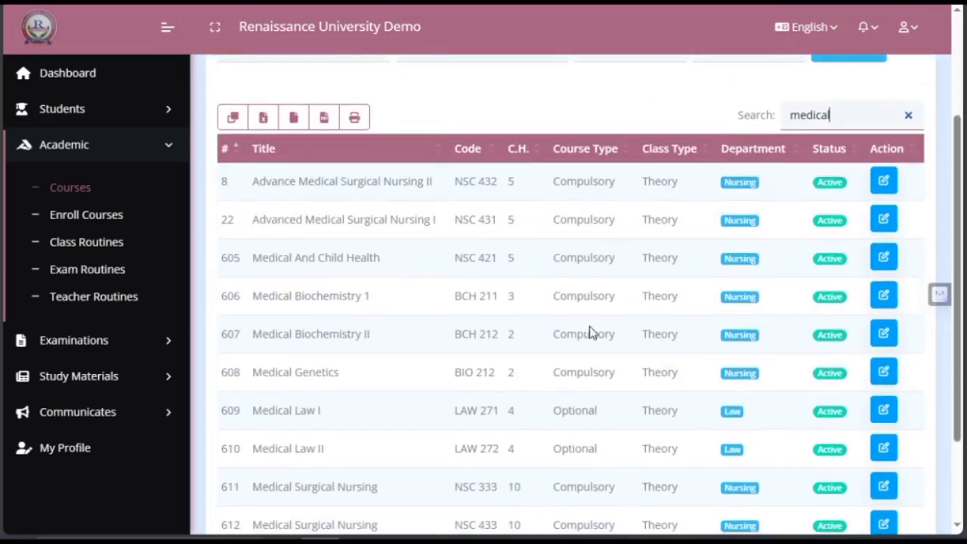
scroll(609, 367, up, 3)
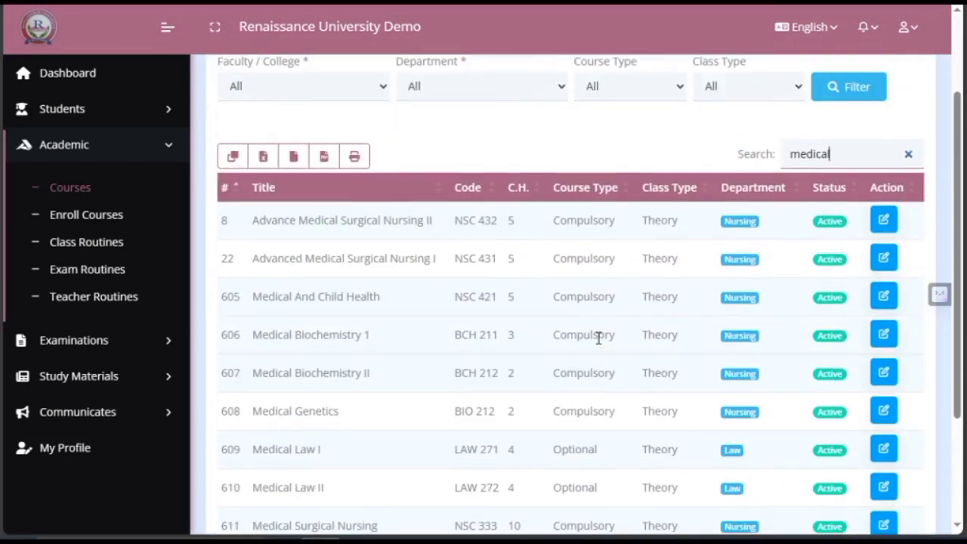
scroll(608, 385, down, 1)
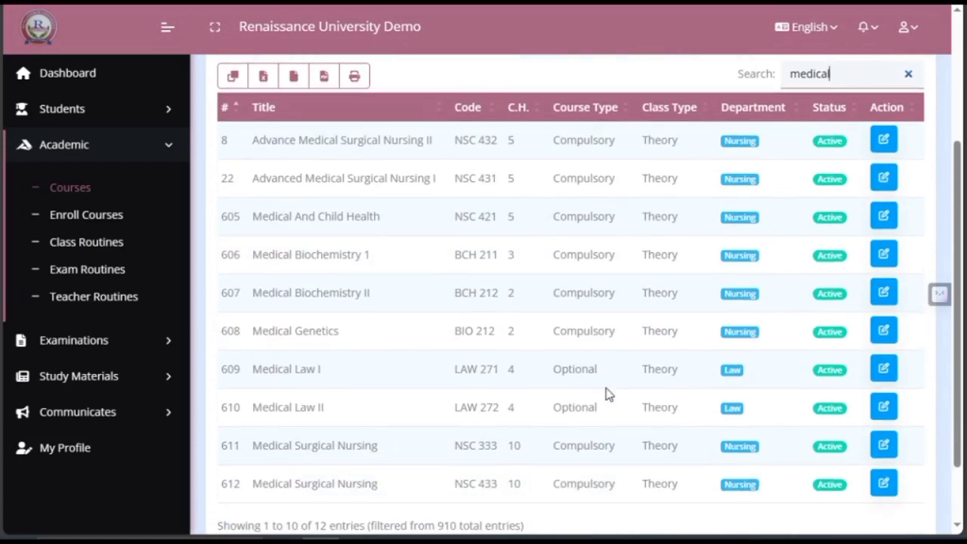
scroll(608, 393, down, 1)
scroll(607, 393, up, 2)
scroll(607, 392, down, 2)
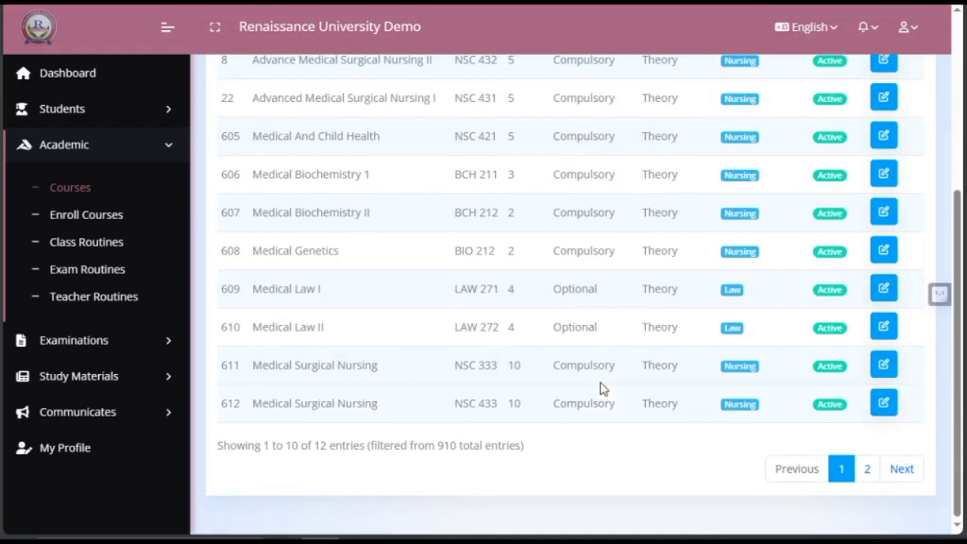
scroll(600, 387, up, 1)
Narrow the course search to "medical surgi 331" to find Medical Surgical Nursing I by title and code
text(s)
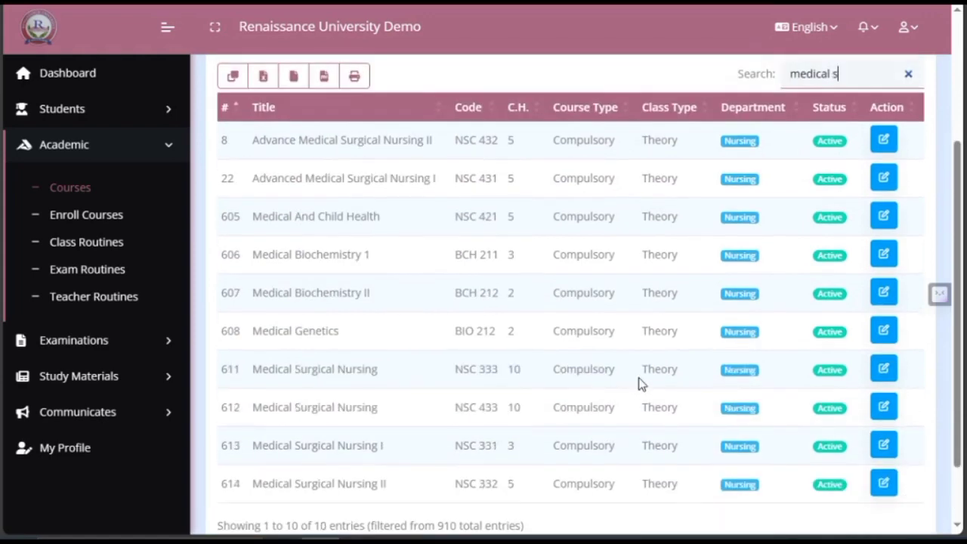
text(ur)
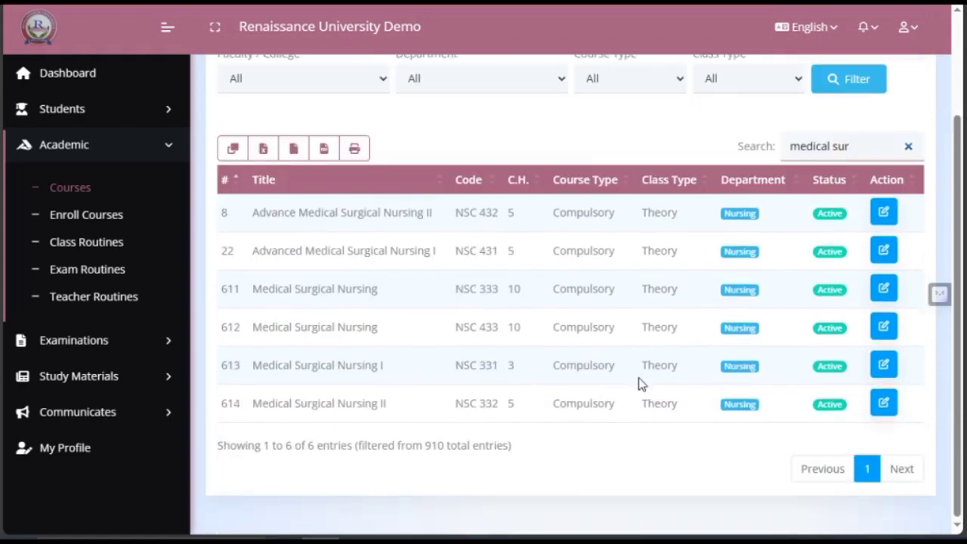
text(g)
text(331)
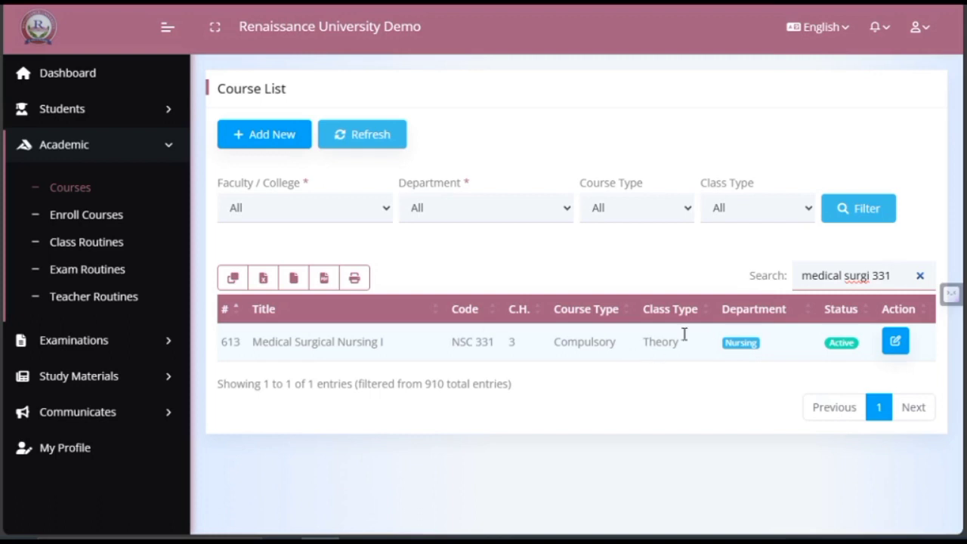
Try adding "the" as a further term to the "medical surgi 331" course search
double_click(897, 275)
click(897, 275)
click(873, 277)
key(BackSpace)
click(895, 275)
text(thr)
key(BackSpace)
text(e)
key(BackSpace)
key(BackSpace)
key(BackSpace)
Try adding "prac" to the "medical surgi 331" course search, and remove it again
text(pr)
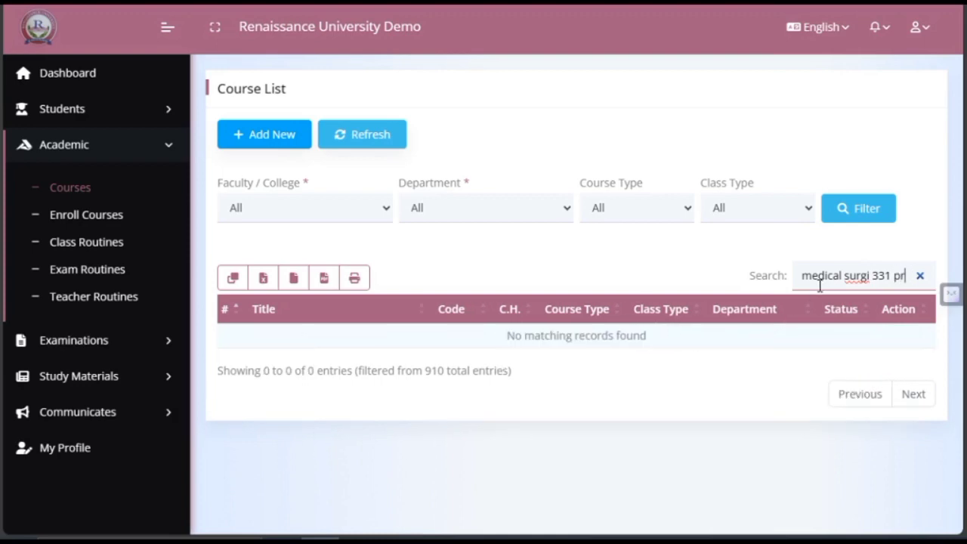
text(ac)
key(BackSpace)
key(BackSpace)
key(BackSpace)
key(BackSpace)
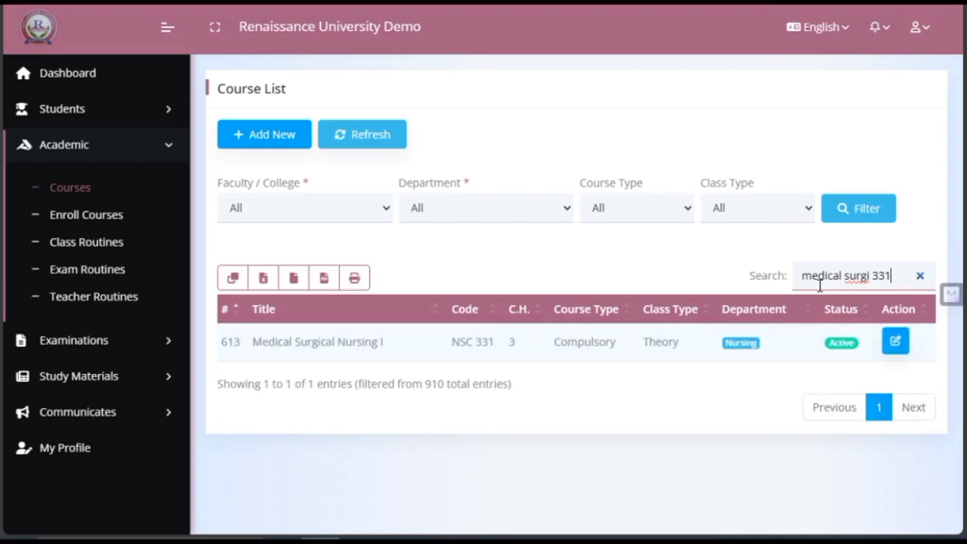